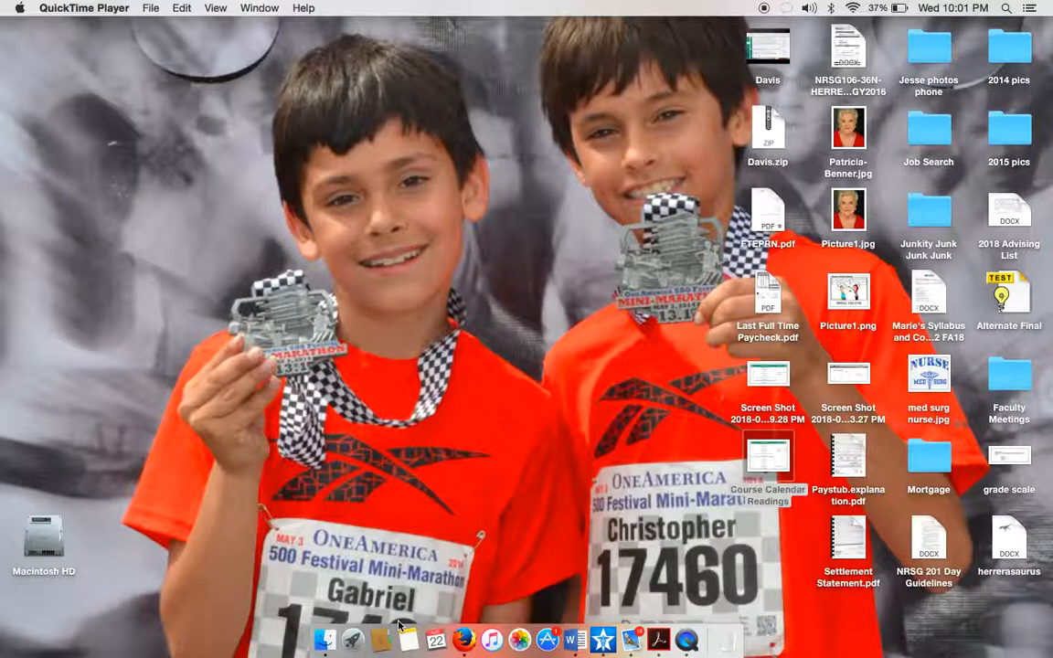
left_click(466, 639)
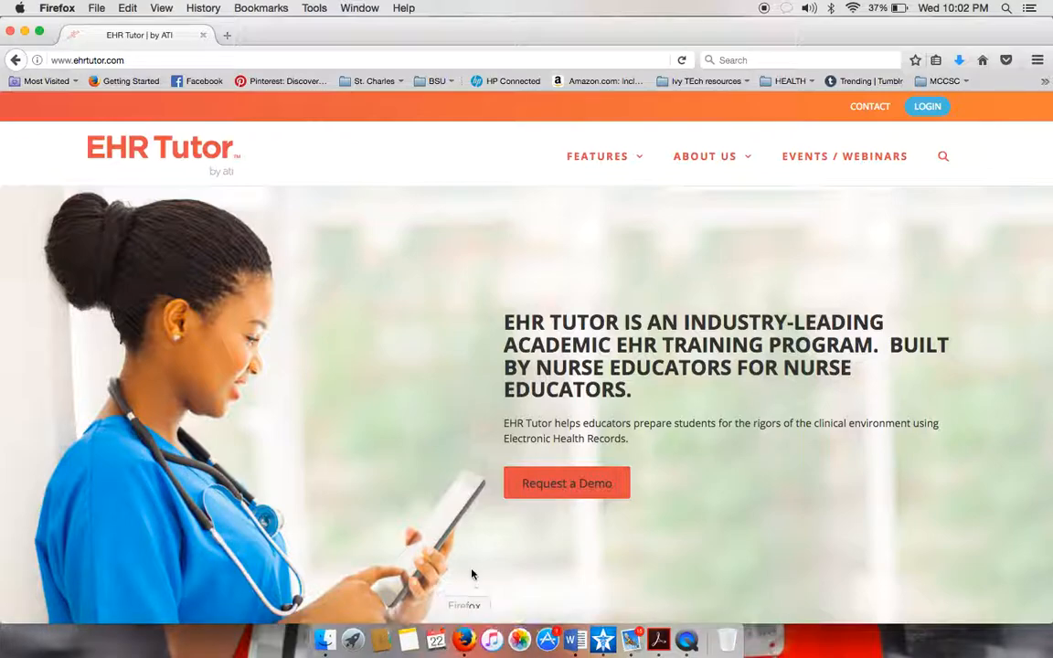
Log in to EHR Tutor as the instructor and open the Course List.
left_click(930, 108)
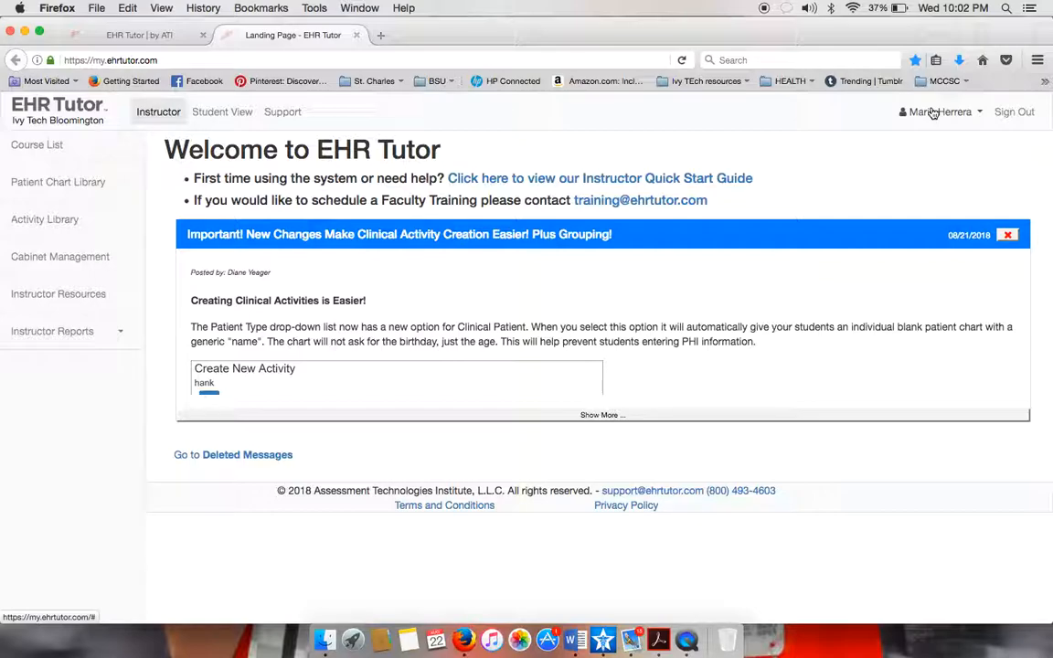
left_click(41, 148)
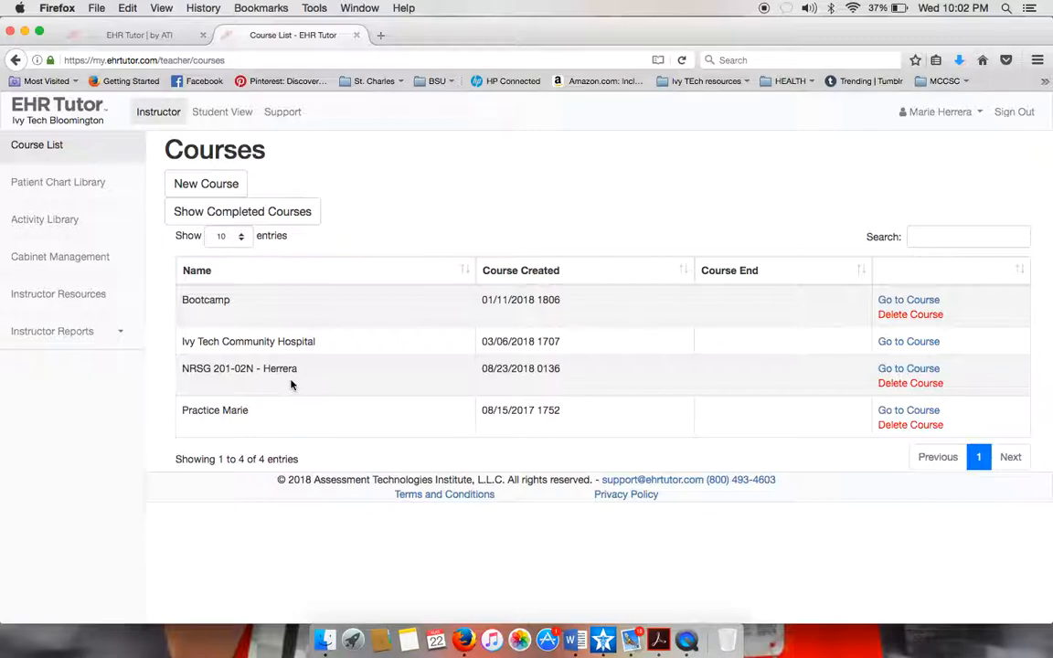
Open NRSG 201-02N, view the Medication Interpretation Assignment as a student, and start a New Inpatient Chart.
left_click(891, 373)
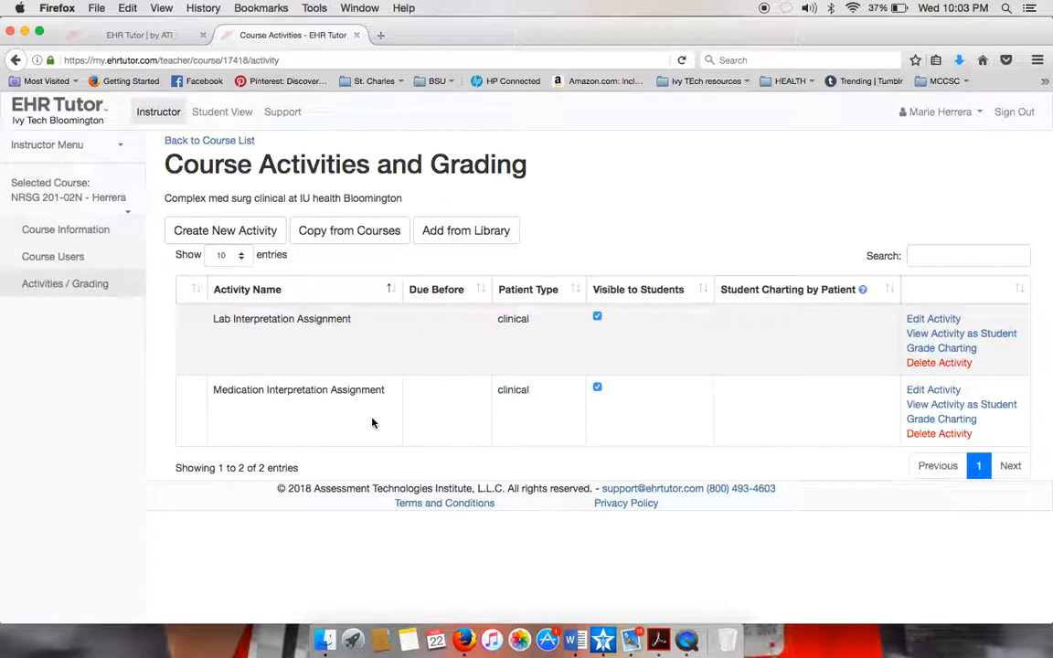
left_click(941, 404)
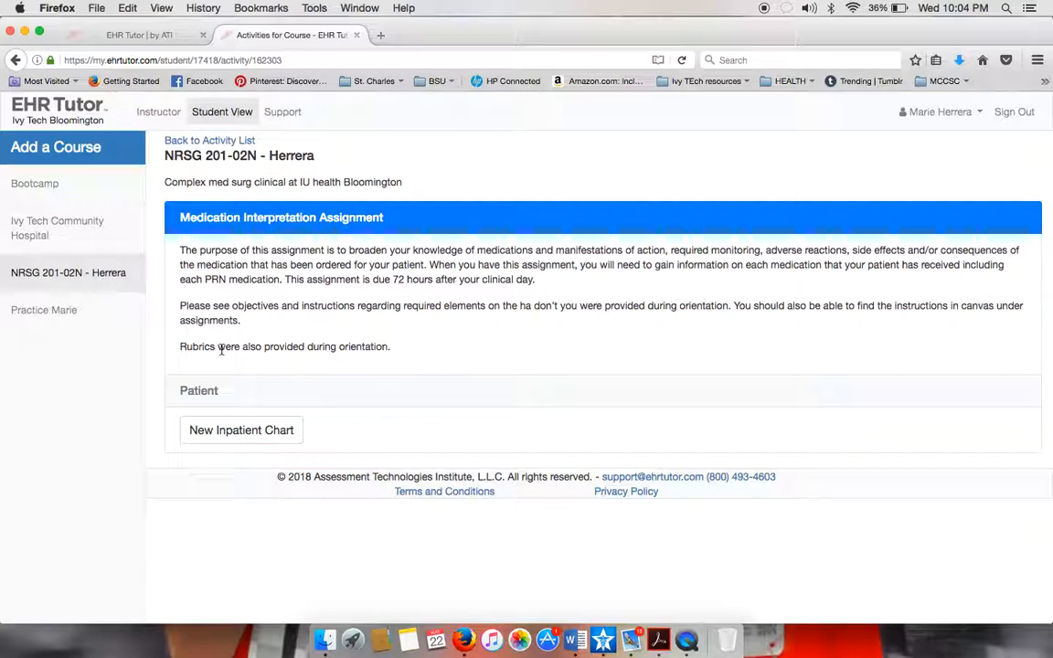
left_click(229, 439)
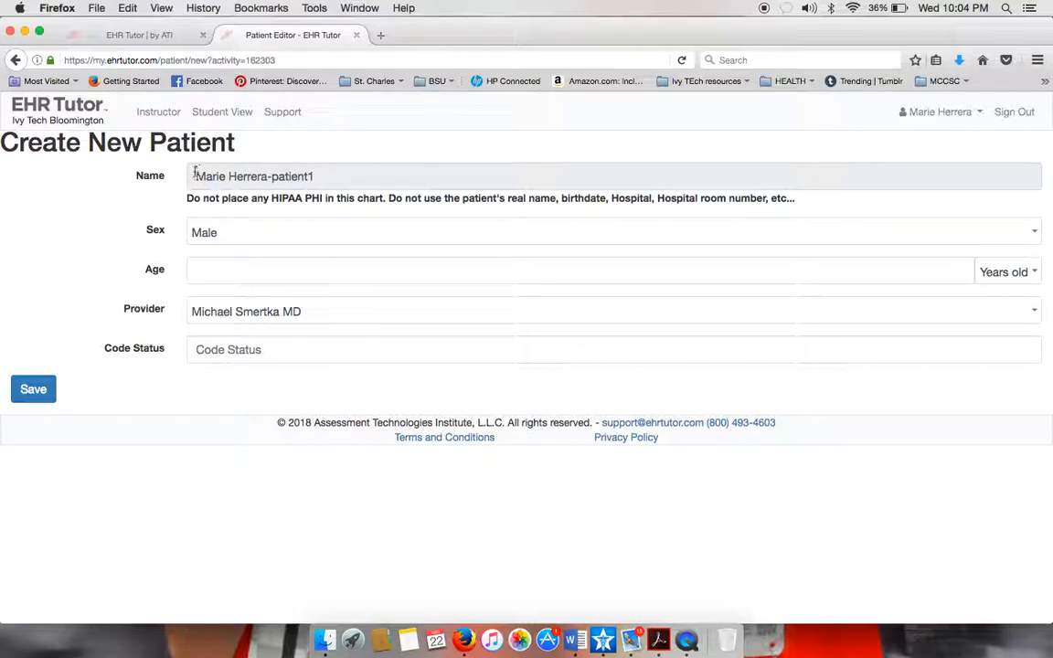
Keep Sex as Male and enter age 78.
left_click(229, 236)
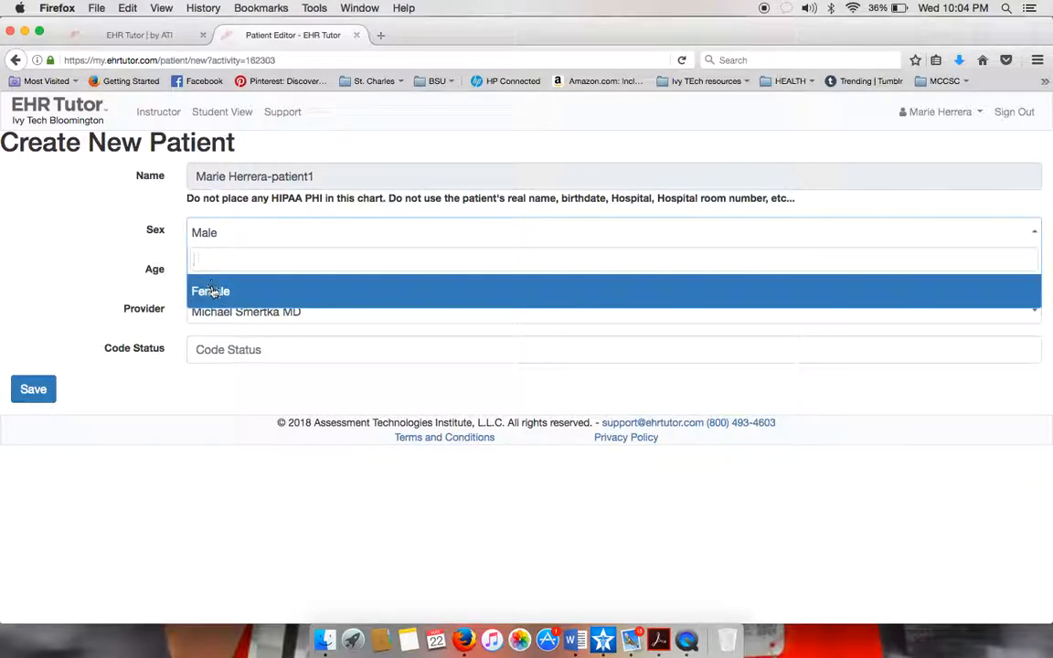
left_click(207, 235)
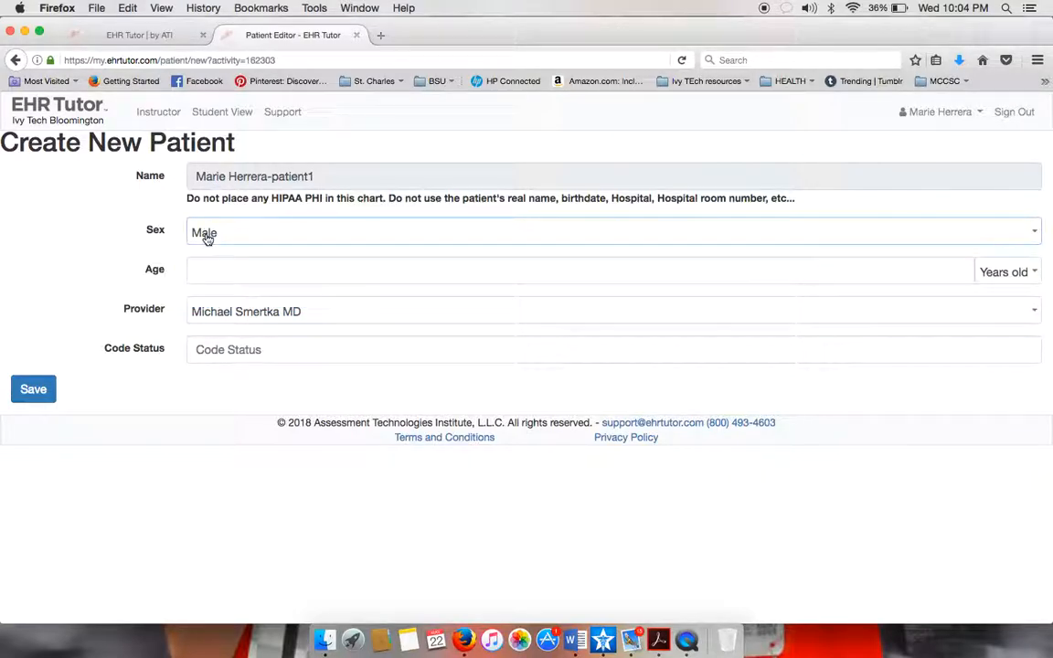
left_click(214, 273)
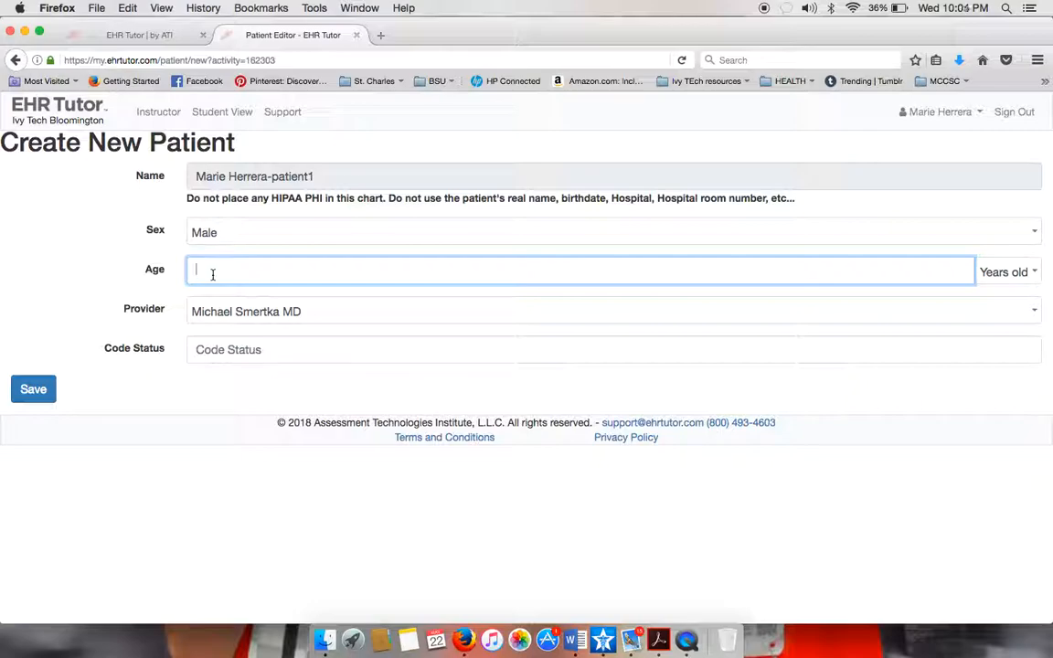
type("78")
Choose the attending provider from the Provider dropdown list.
left_click(358, 312)
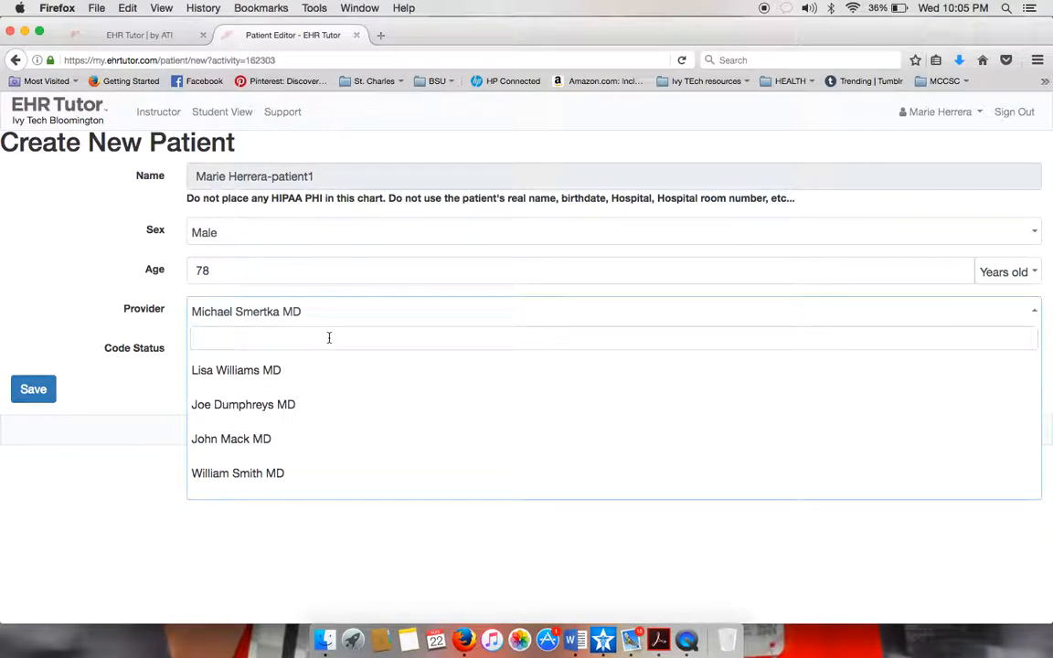
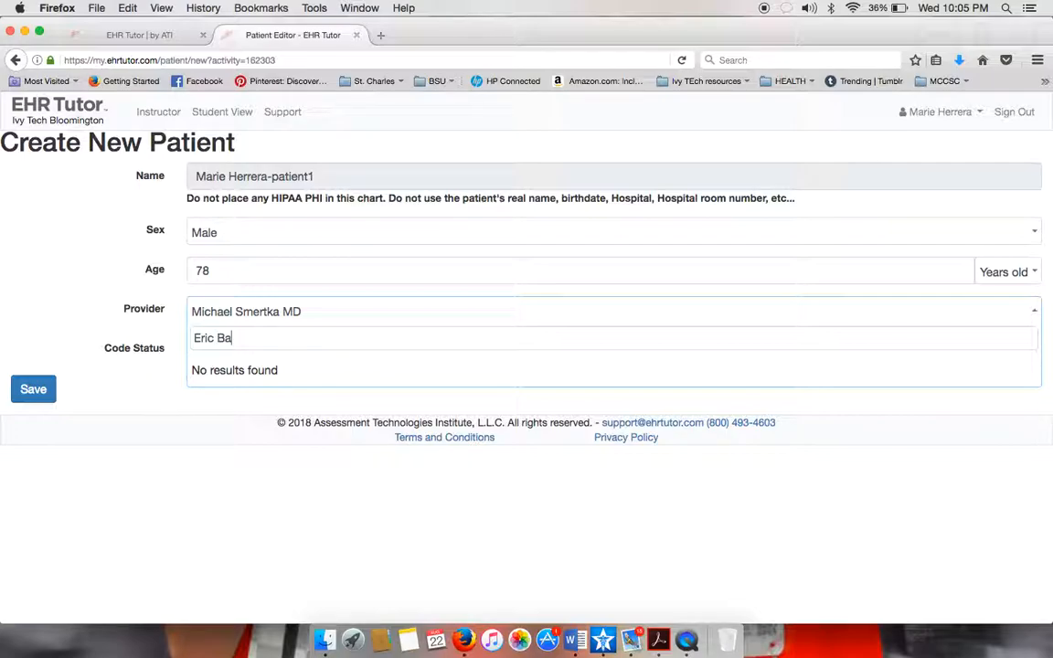
key("Escape")
left_click(311, 315)
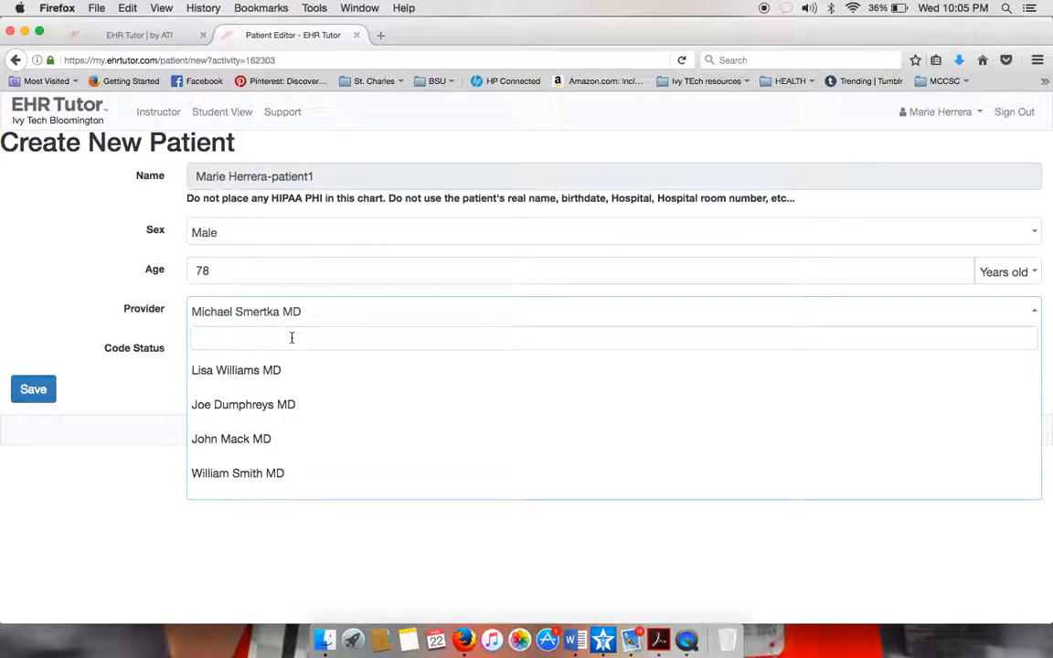
type("Er")
key("BackSpace")
key("BackSpace")
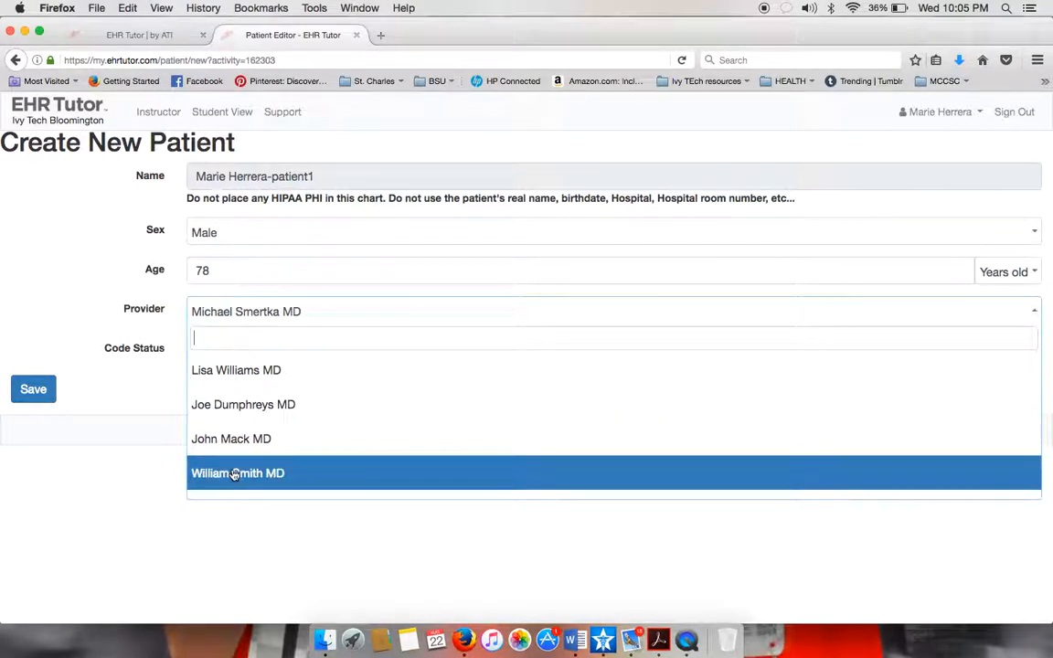
left_click(235, 473)
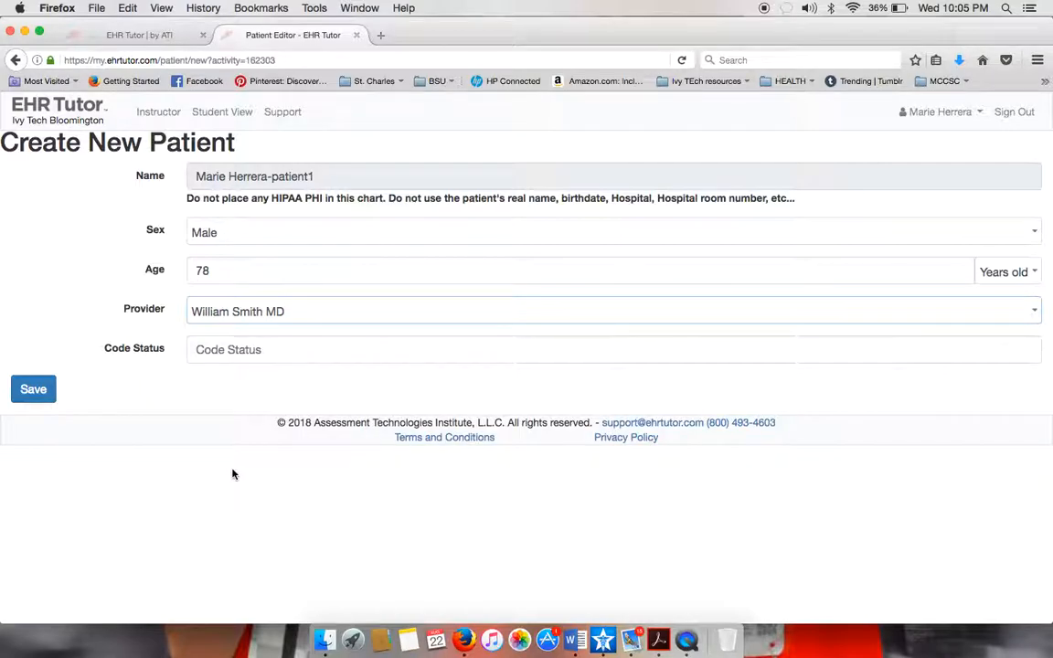
Enter 'Full Code' as the code status.
left_click(324, 348)
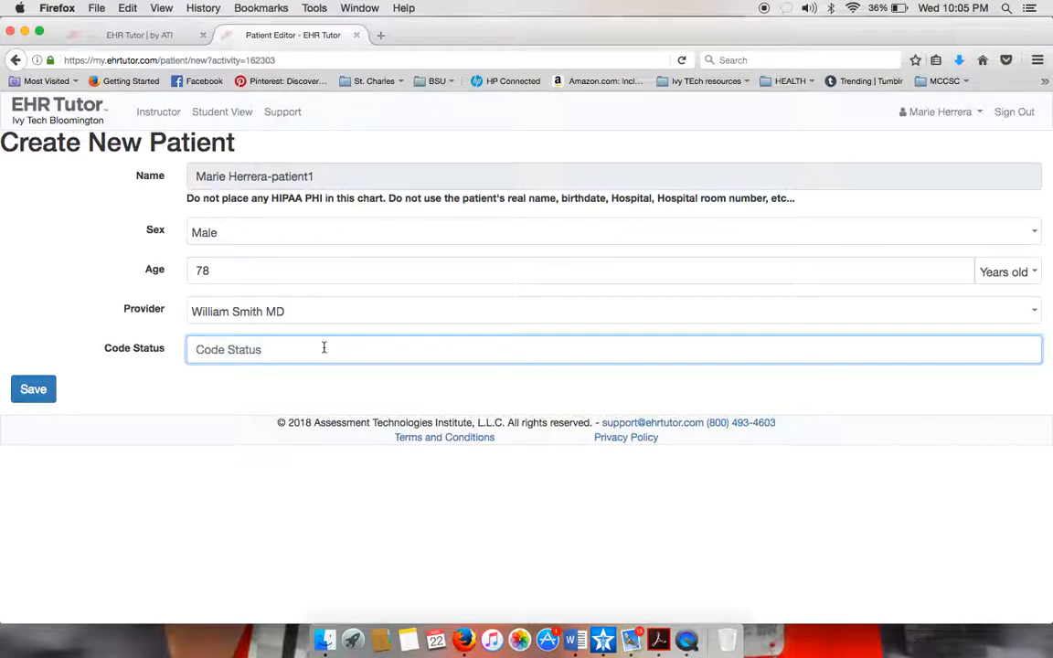
type("Fuul")
key("BackSpace")
key("BackSpace")
type("ll Code")
Save the new patient, review the Patient Summary, and open Patient Information for editing.
left_click(38, 393)
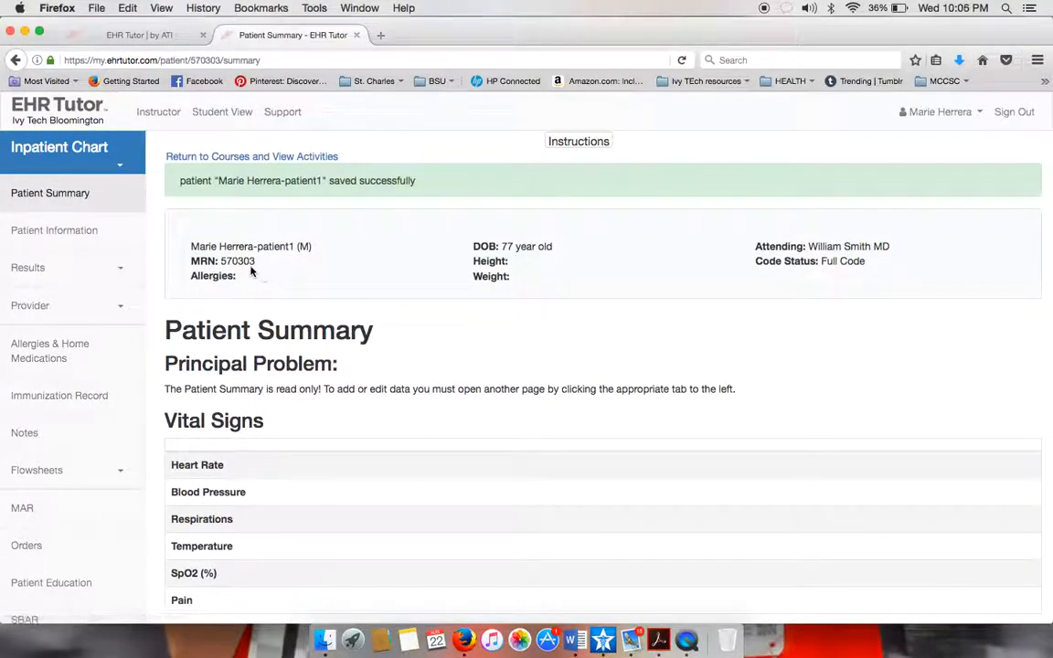
scroll(230, 388, "down", 3)
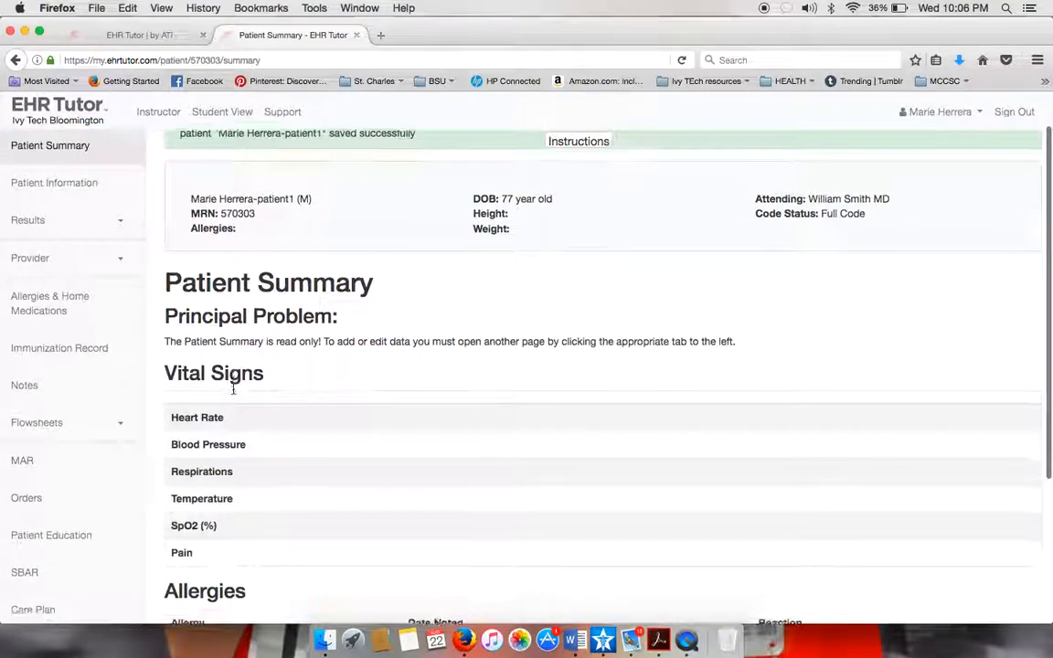
scroll(233, 393, "up", 1)
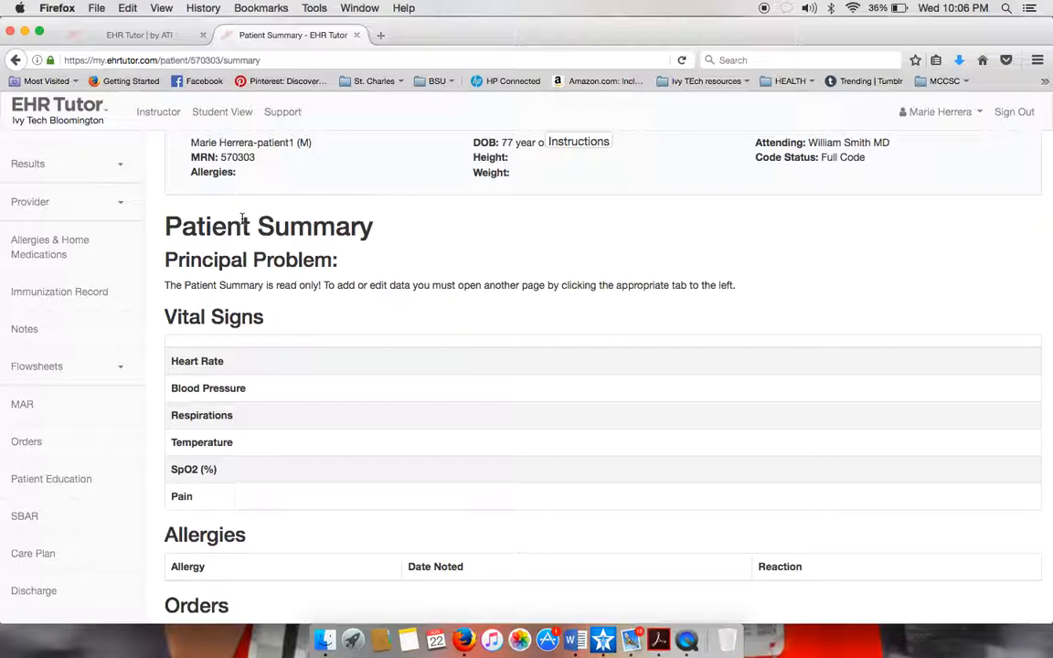
scroll(242, 223, "up", 3)
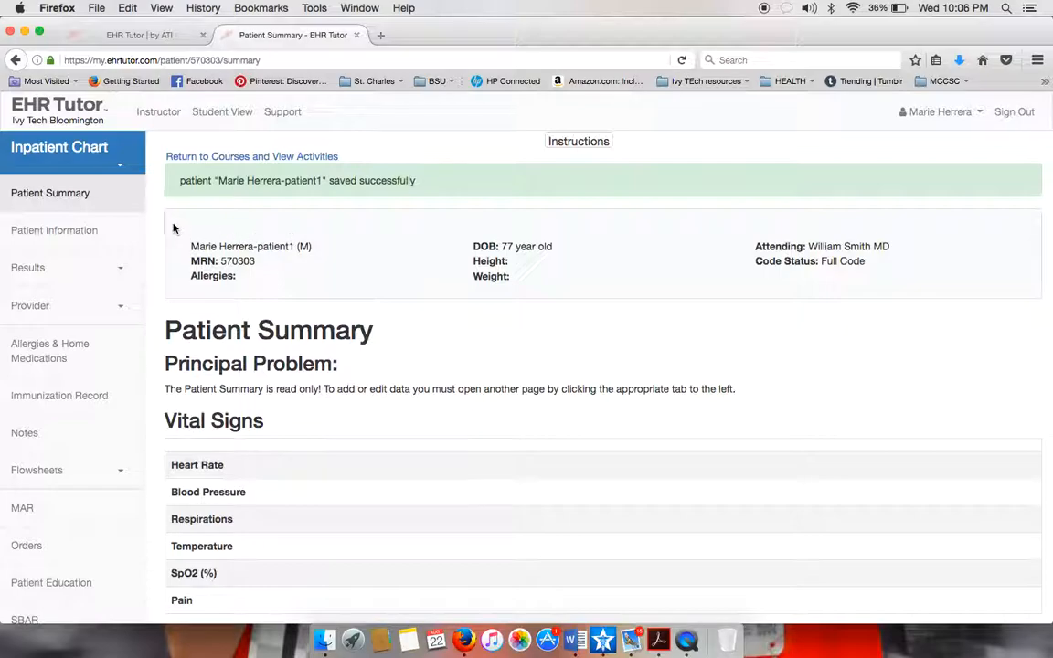
left_click(91, 232)
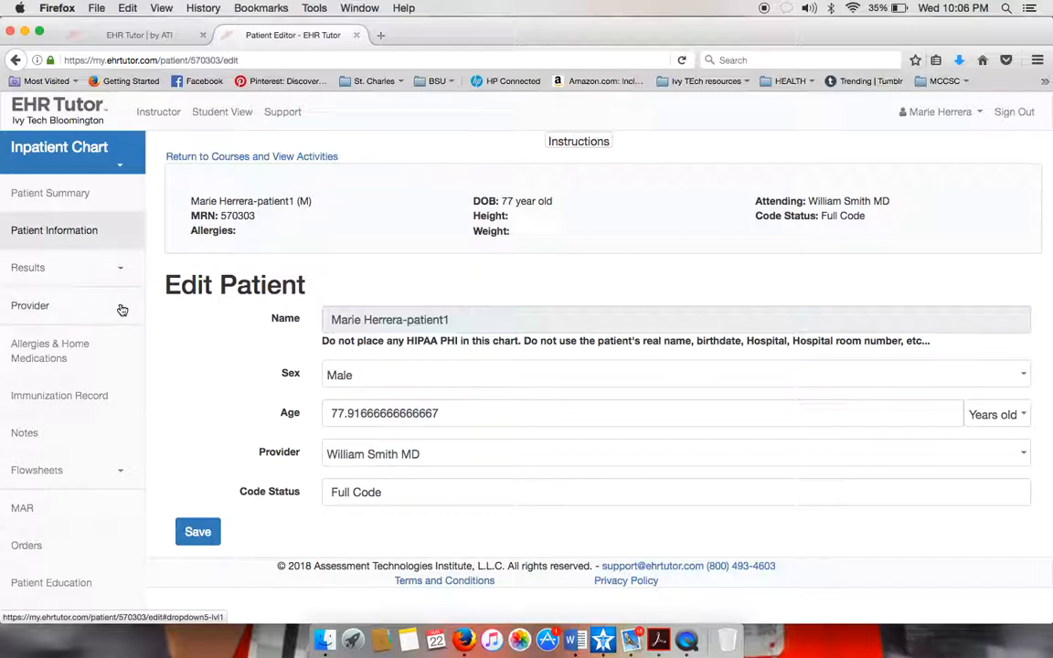
Expand the Results and Provider sections and open the Chief Complaint & History of Present Illness flowsheet.
scroll(123, 310, "down", 1)
left_click(120, 229)
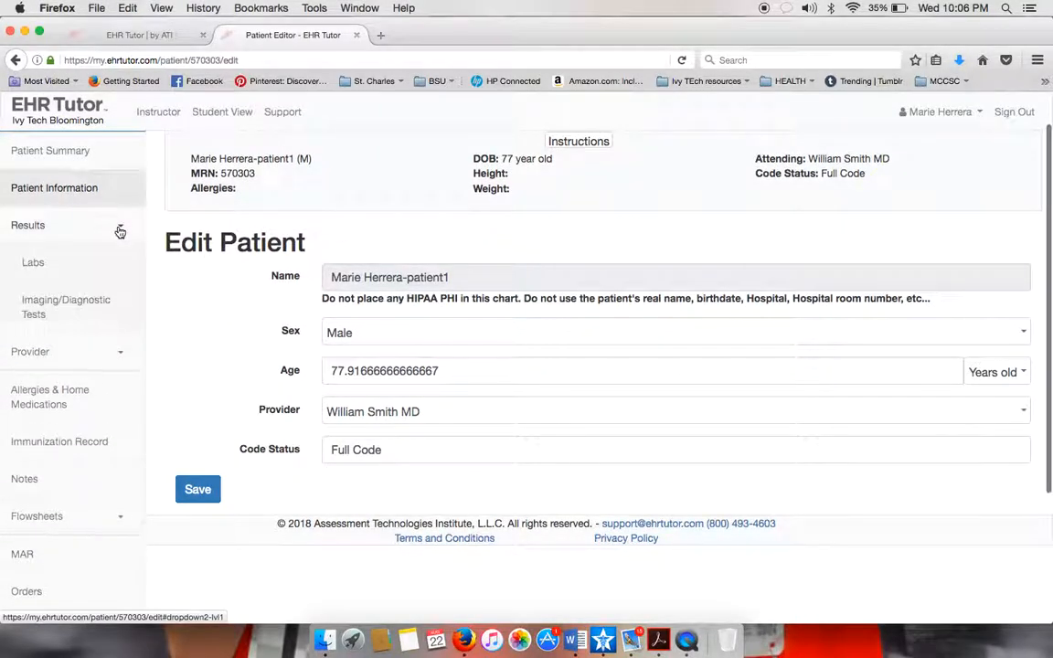
left_click(117, 355)
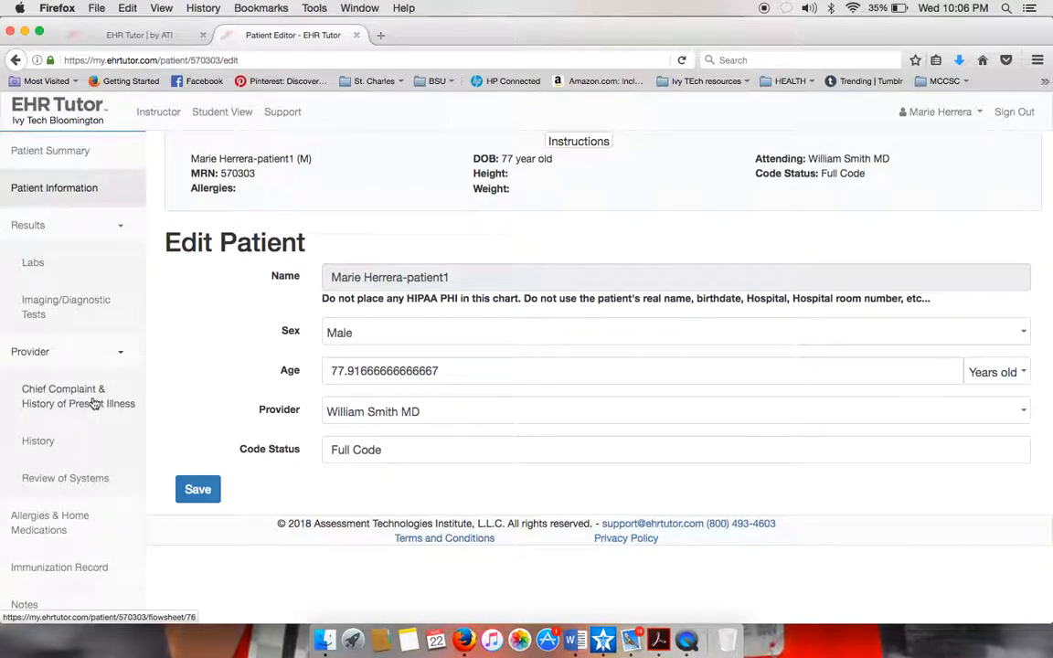
left_click(94, 402)
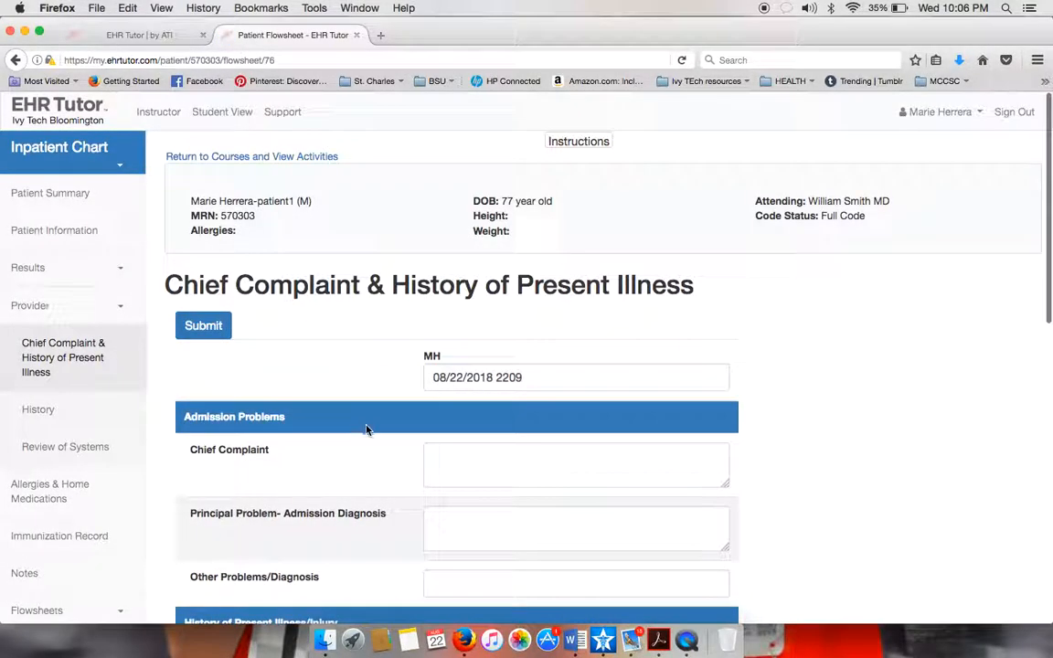
Write the chief complaint: SOB clinic visit 5 days ago, COPD exacerbation, prednisone taper, Z-Pak, worsening symptoms.
left_click(519, 459)
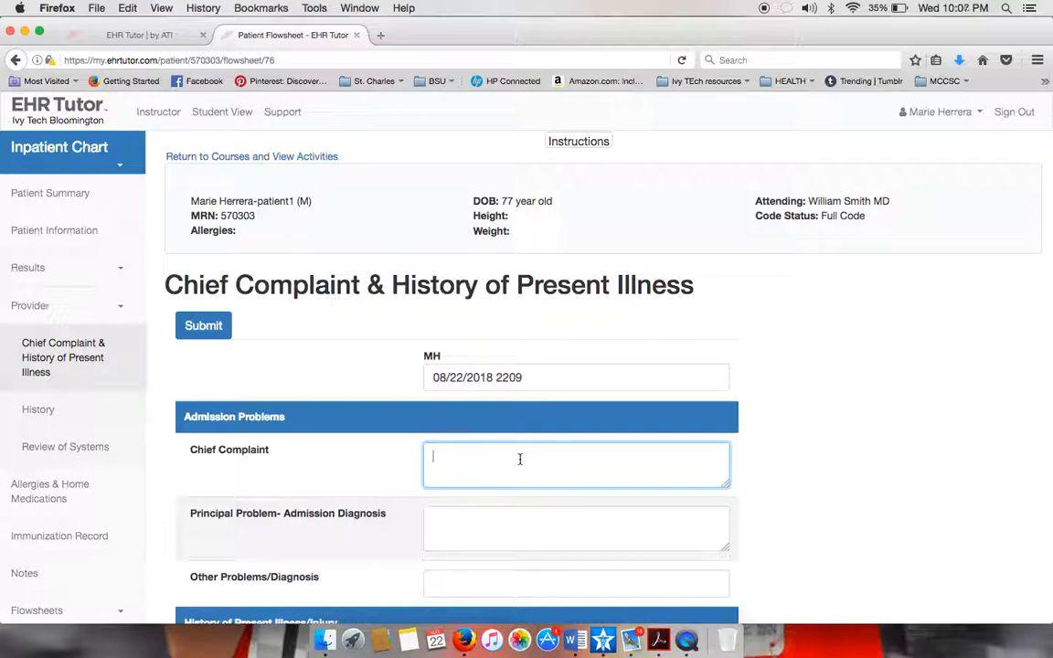
scroll(335, 530, "down", 4)
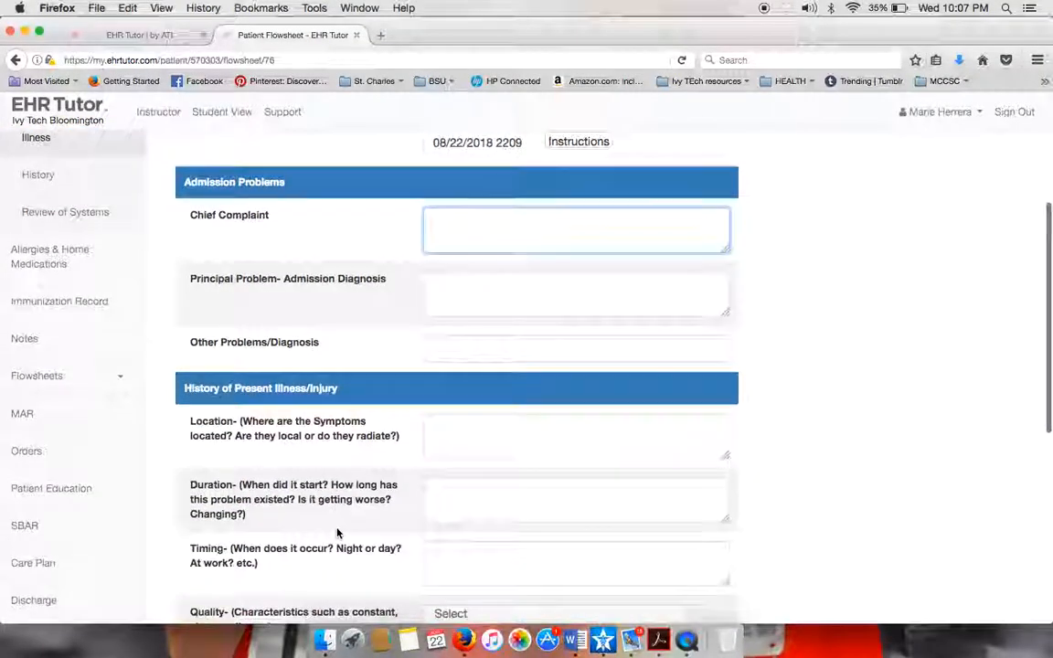
scroll(391, 393, "down", 6)
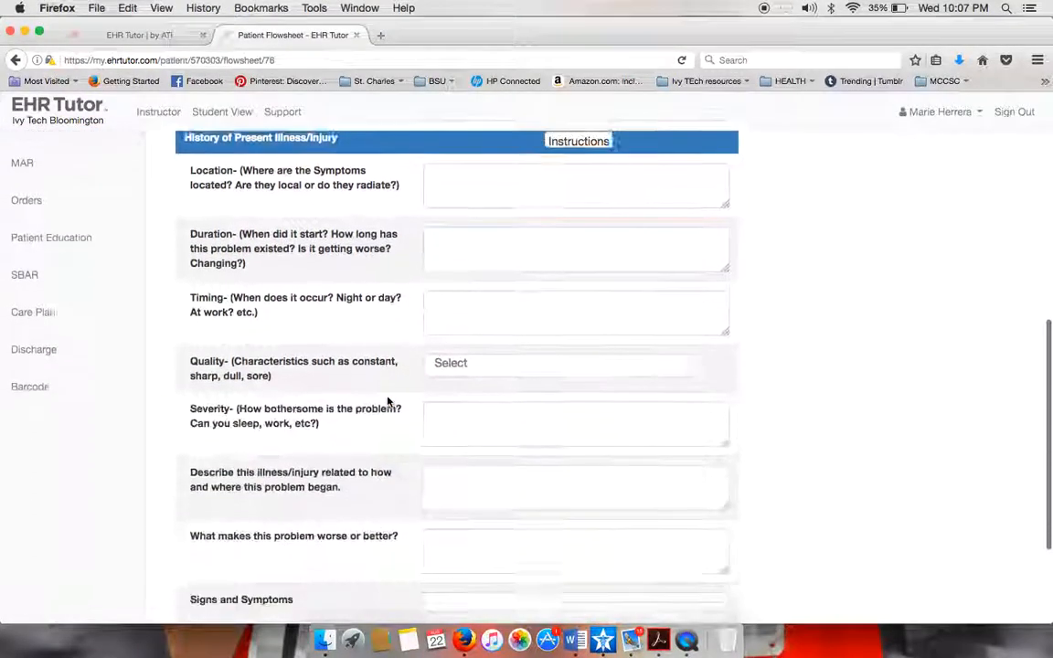
scroll(387, 401, "up", 5)
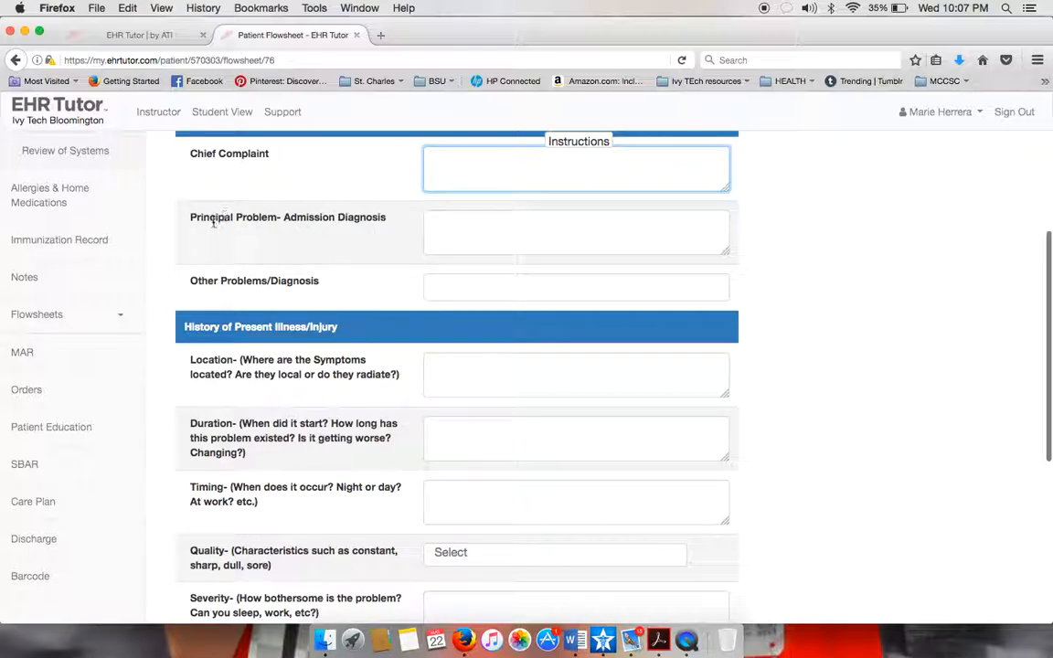
scroll(308, 271, "up", 3)
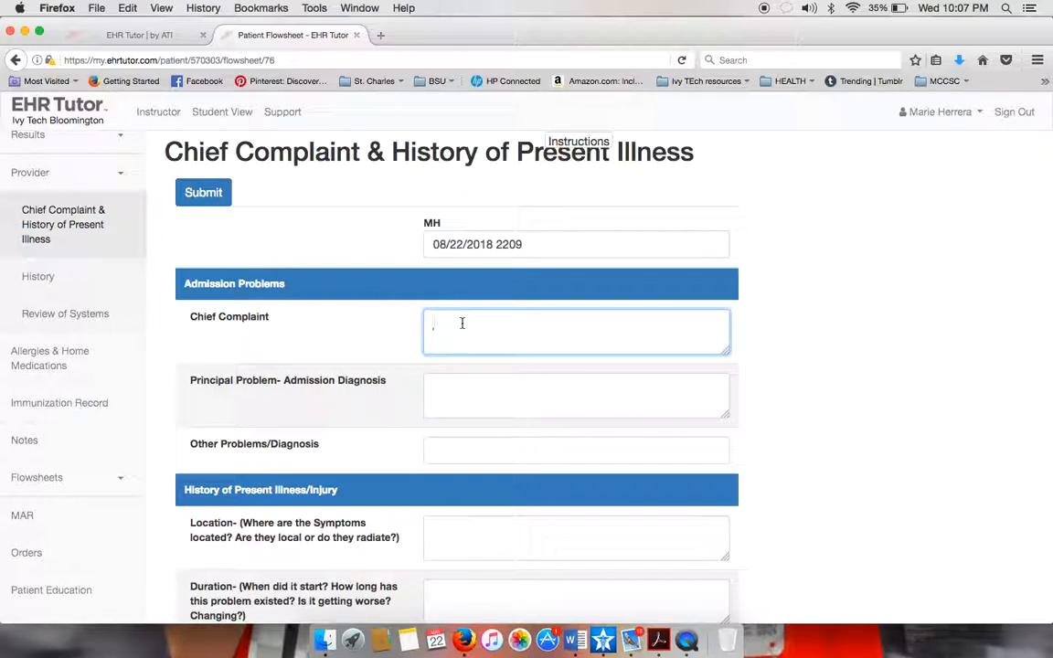
type("Patient was seen in outpatient clinic for c/o ")
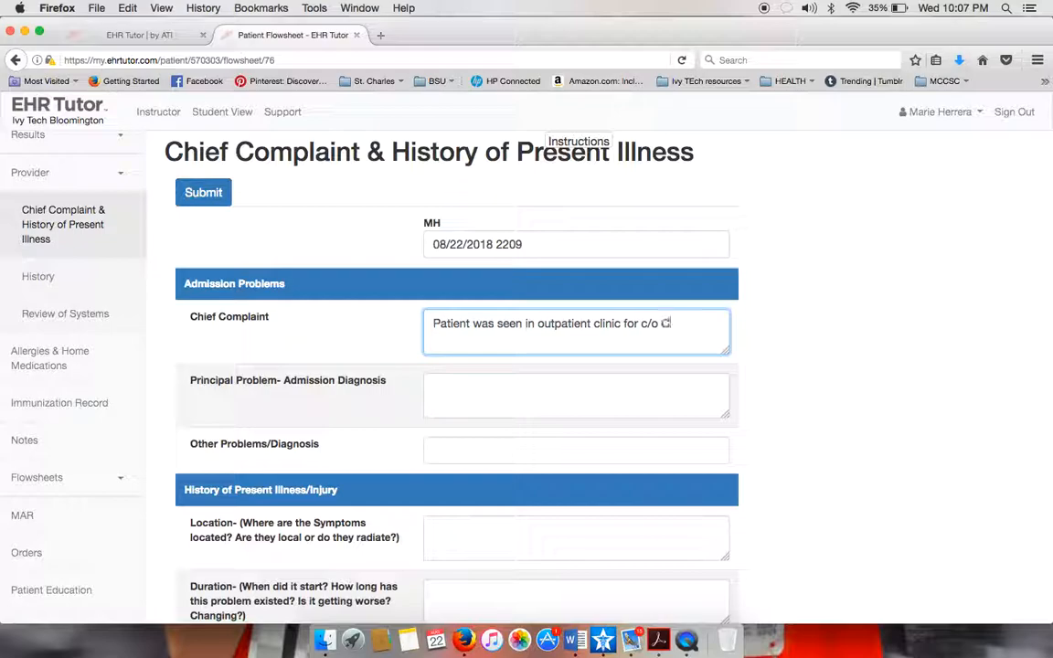
type("sob 5 days ago")
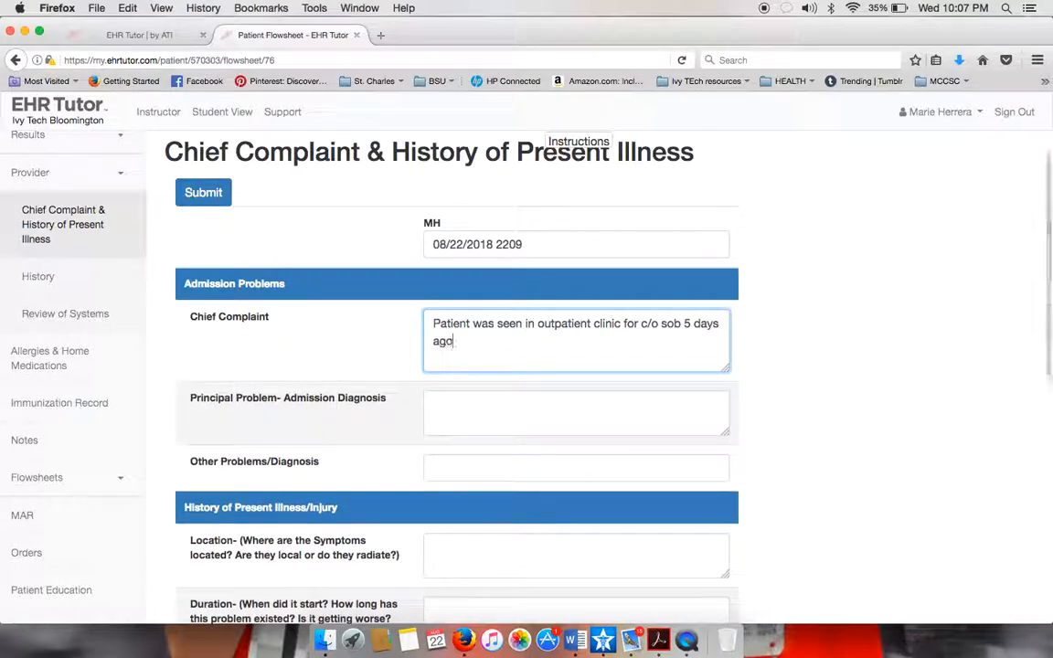
type(". Was diagn")
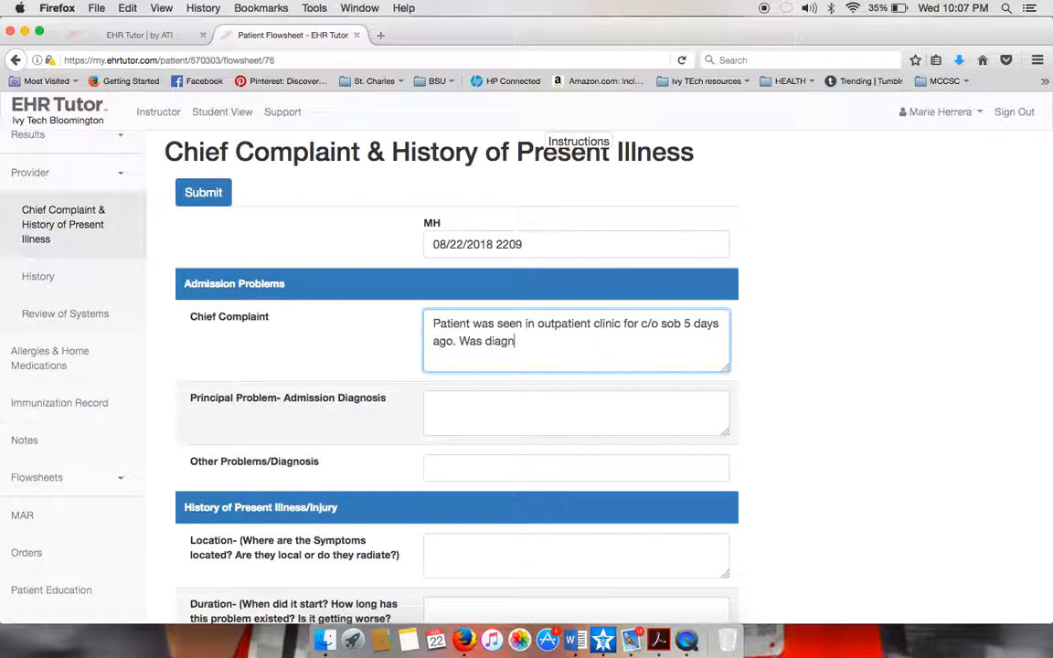
type("osed with CO")
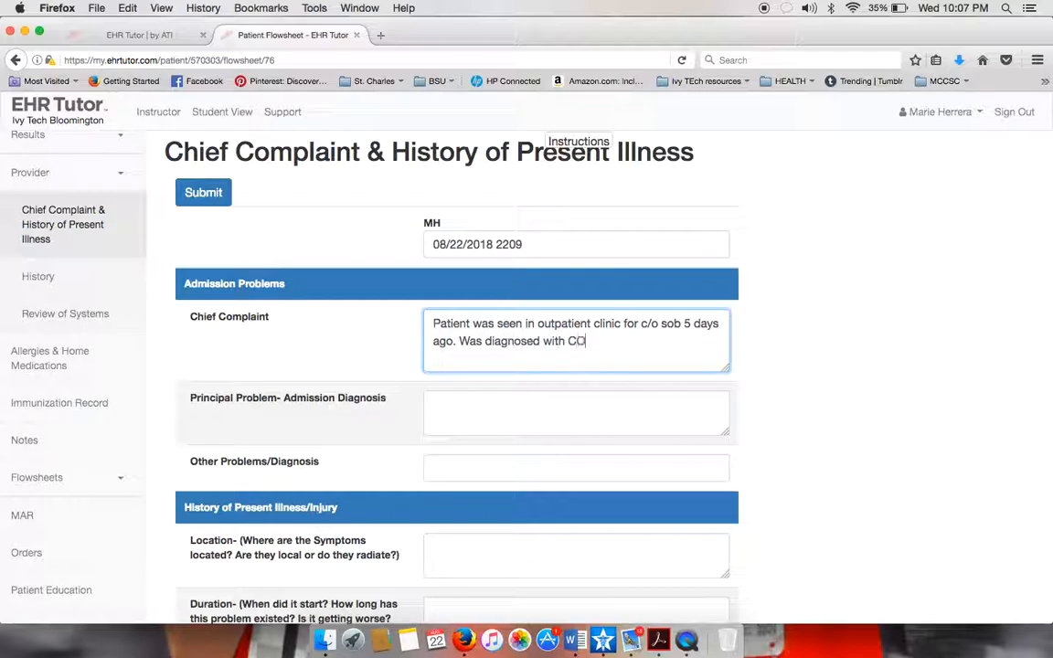
type("PD exacerbationa nd")
key("BackSpace")
key("BackSpace")
key("BackSpace")
key("BackSpace")
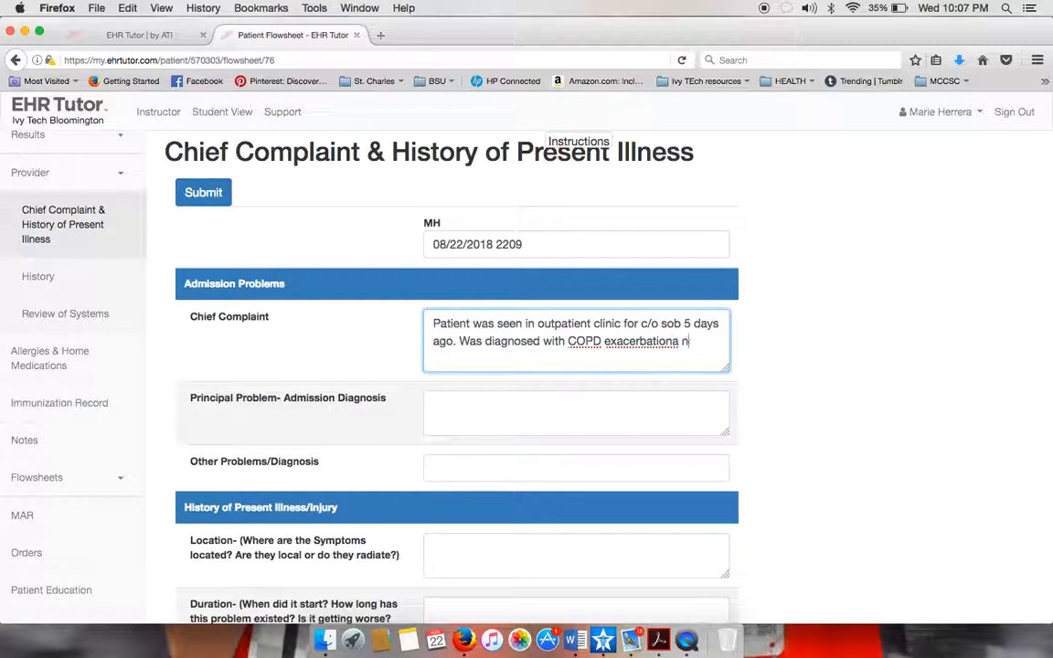
type("and received")
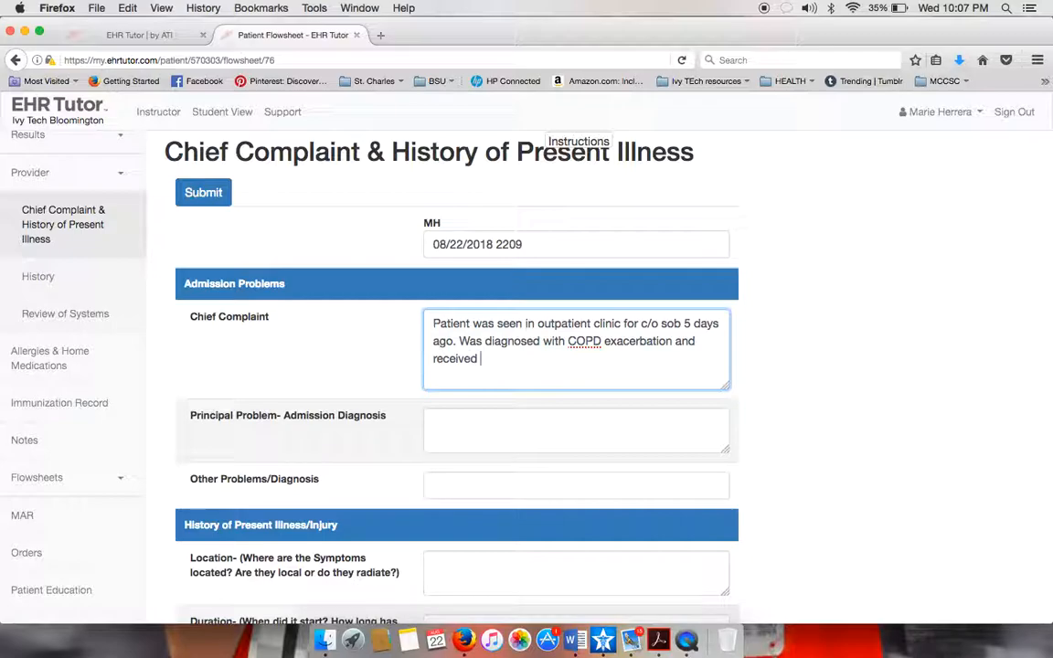
type(" prednisone tap")
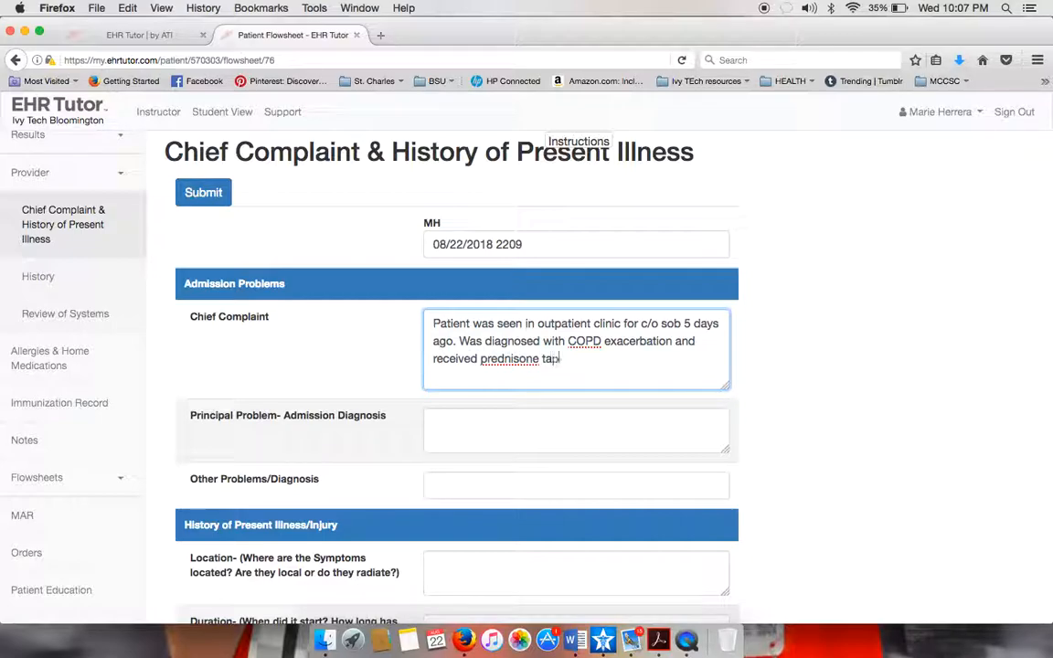
type("er de")
type("se and ")
type("Z")
type("-")
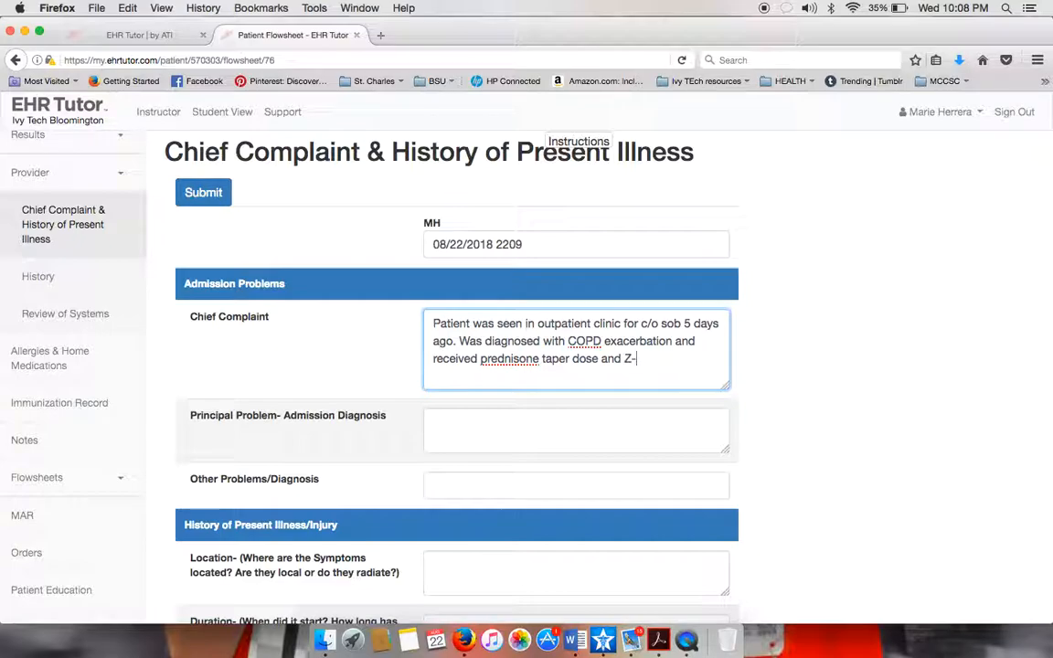
type("Pak. Nof")
key("BackSpace")
type("improvement noted")
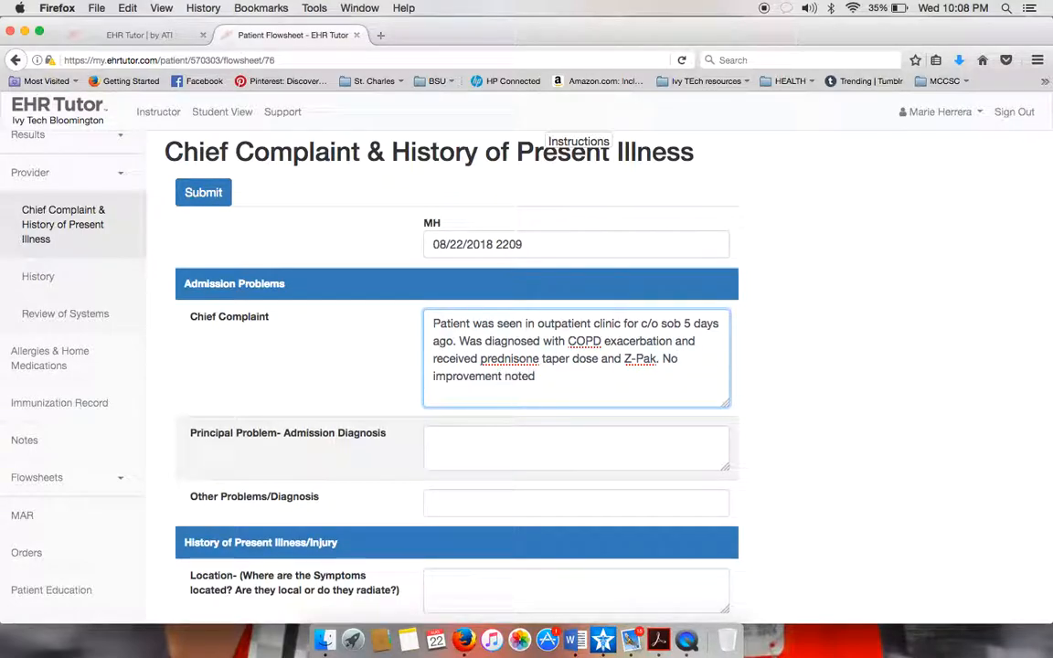
type(" despite treatment")
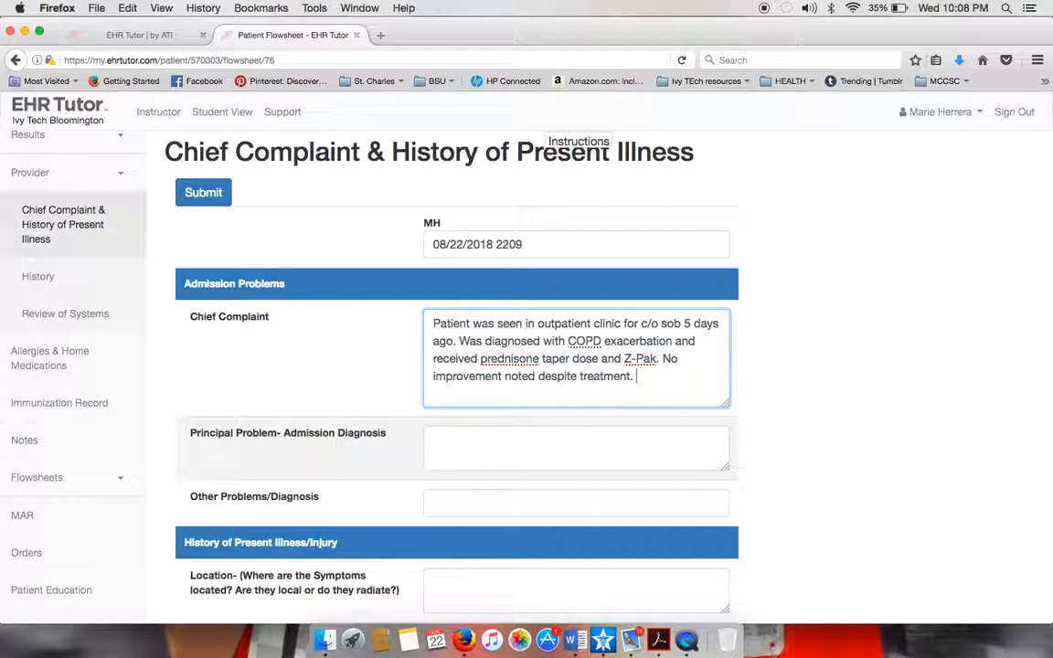
type(" patient's symptoms ")
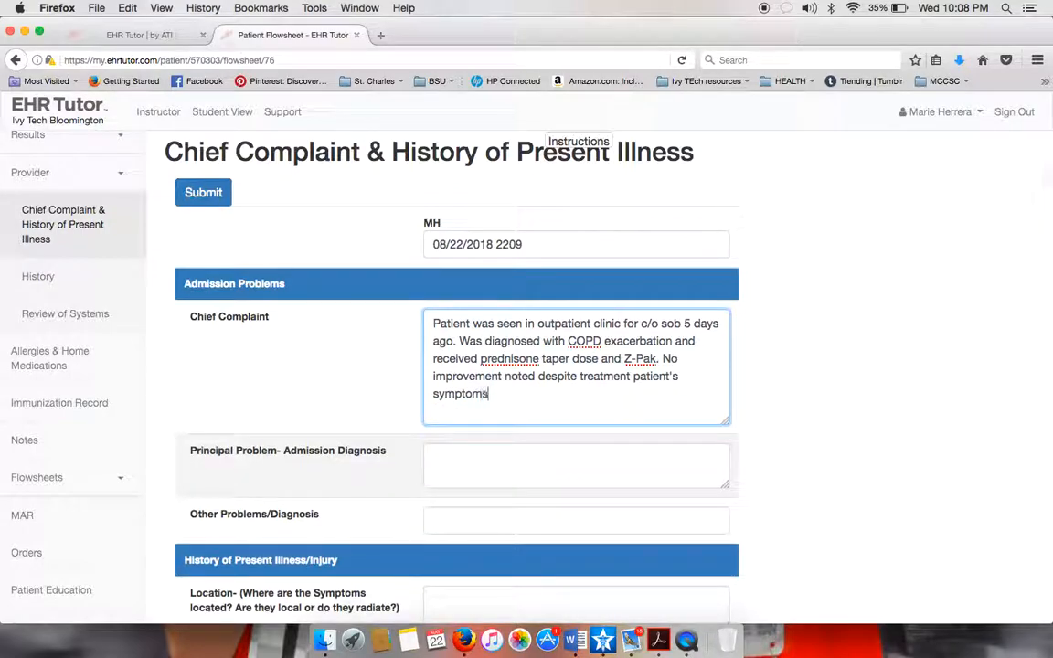
type("continued to ")
type("wi")
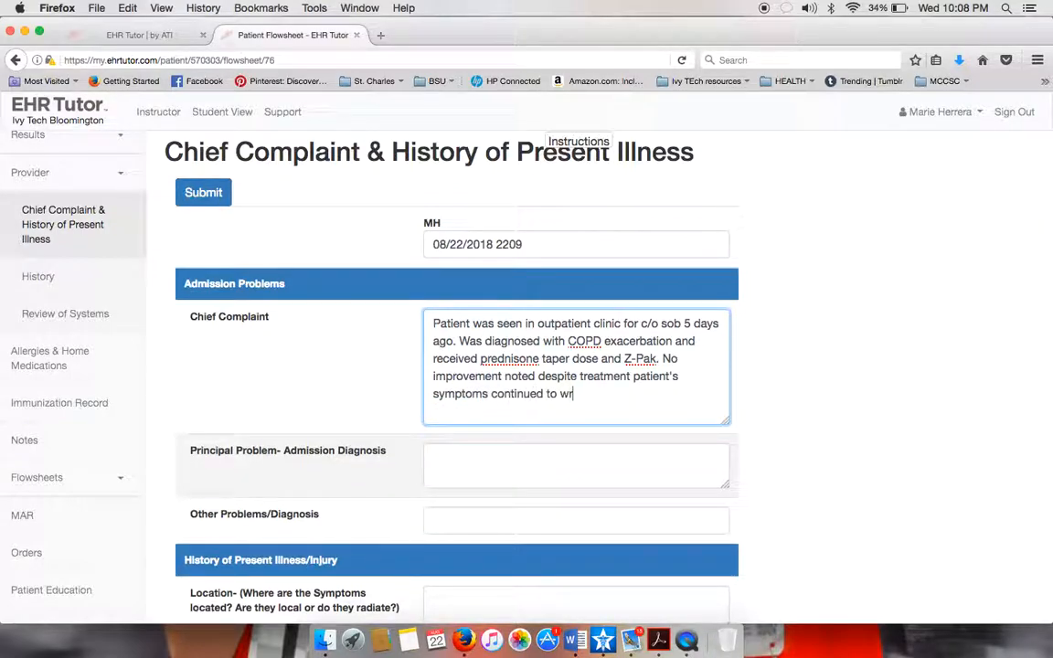
type("orsen.")
Enter 'COPD exacerbation, PNA' as the Principal Problem and submit the flowsheet.
left_click(467, 460)
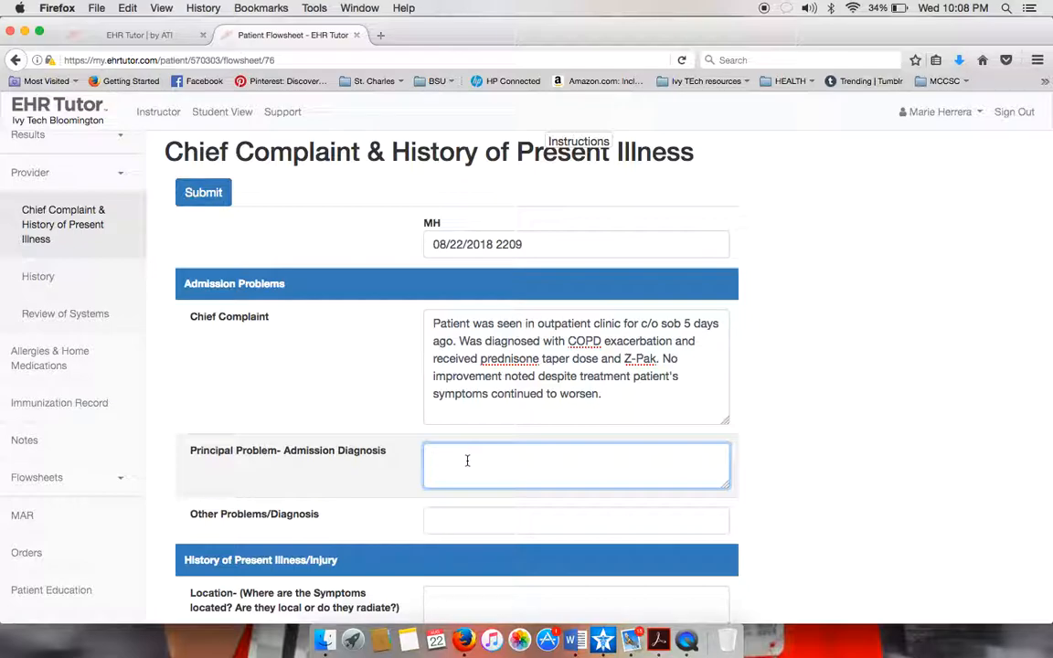
type("COPD exacerbation, PNA")
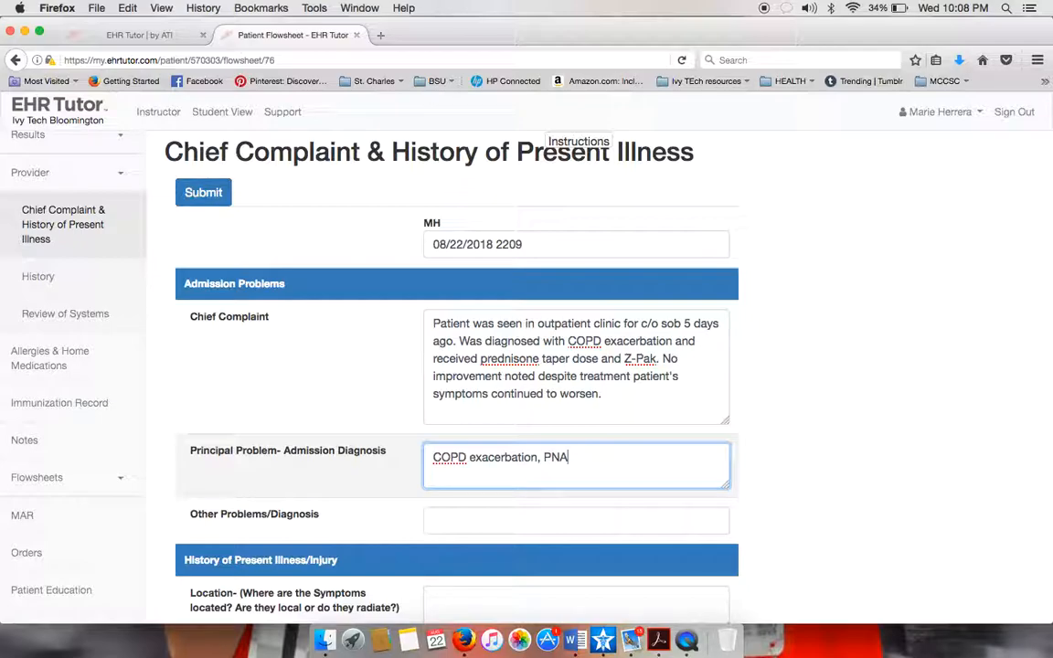
scroll(457, 384, "down", 5)
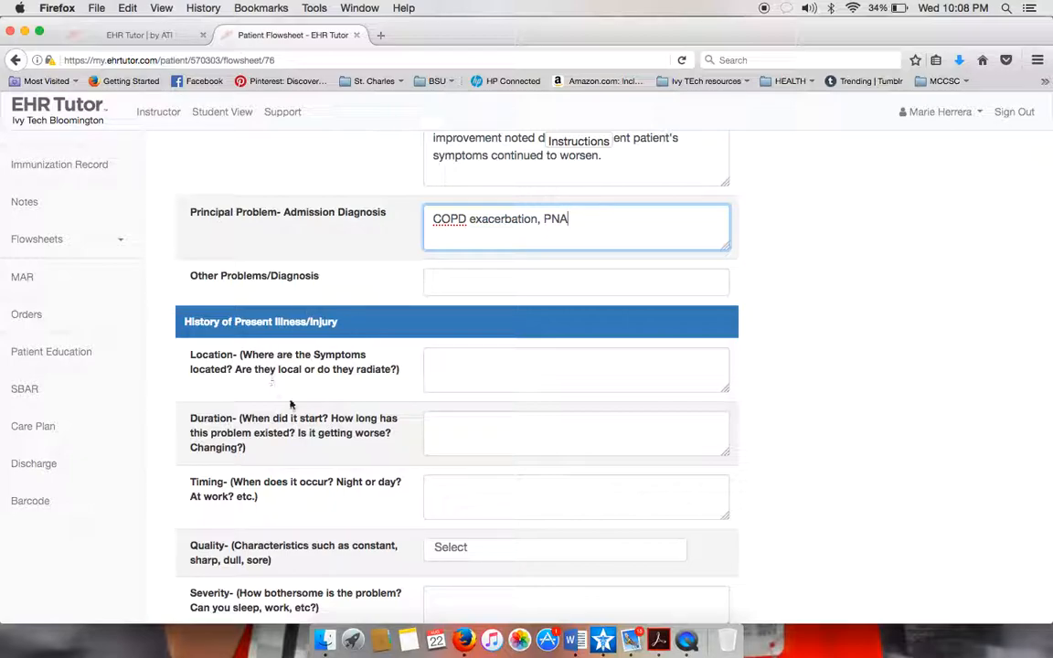
scroll(324, 433, "down", 2)
scroll(325, 433, "down", 3)
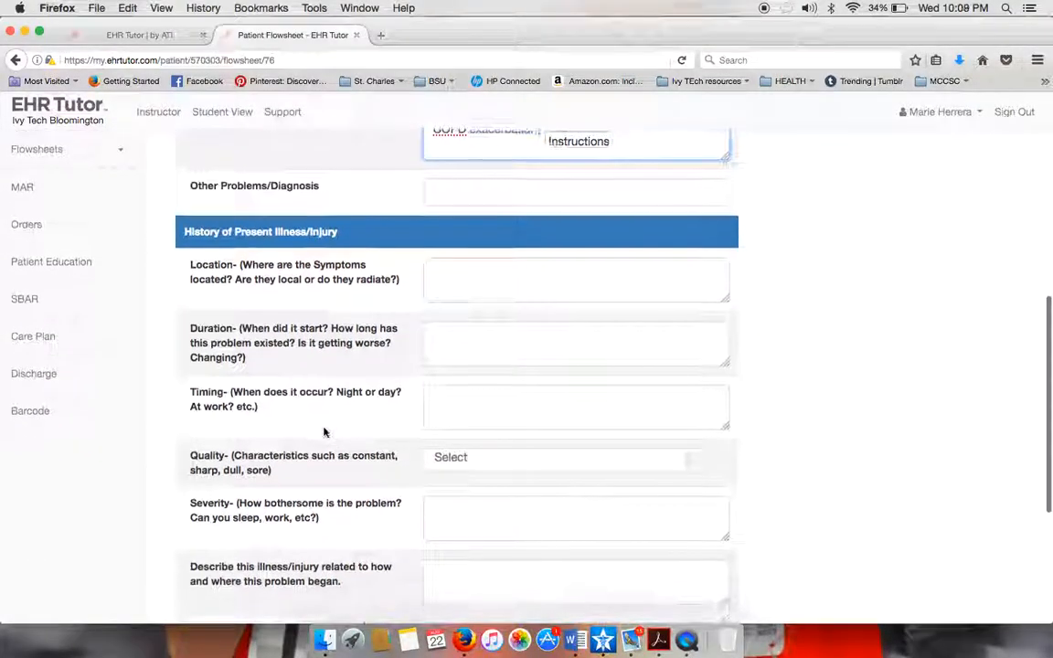
scroll(324, 433, "down", 4)
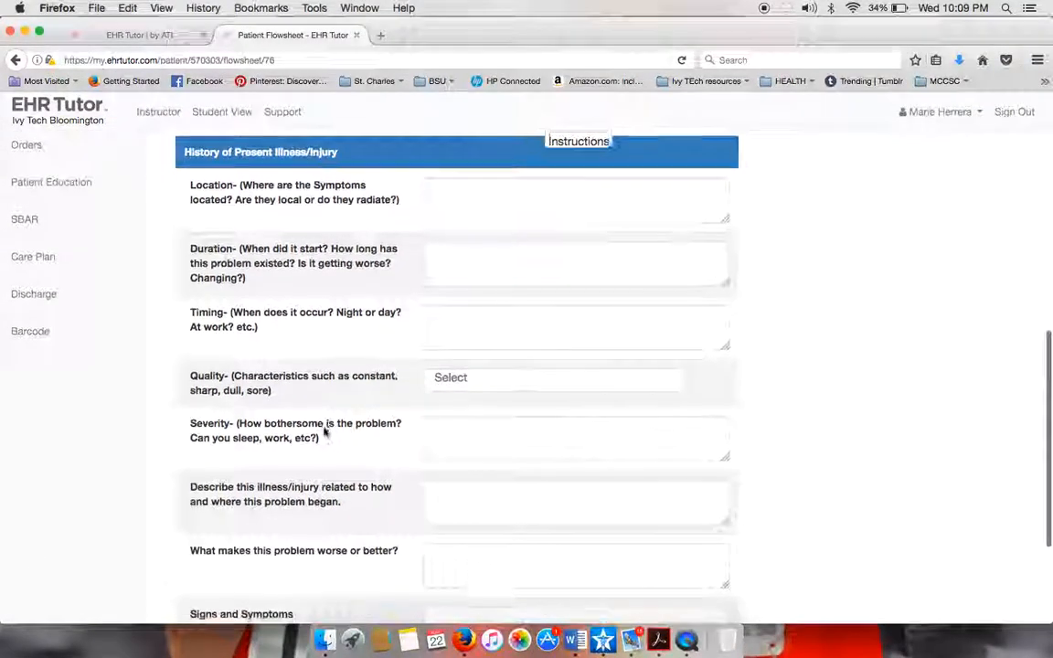
scroll(324, 433, "down", 3)
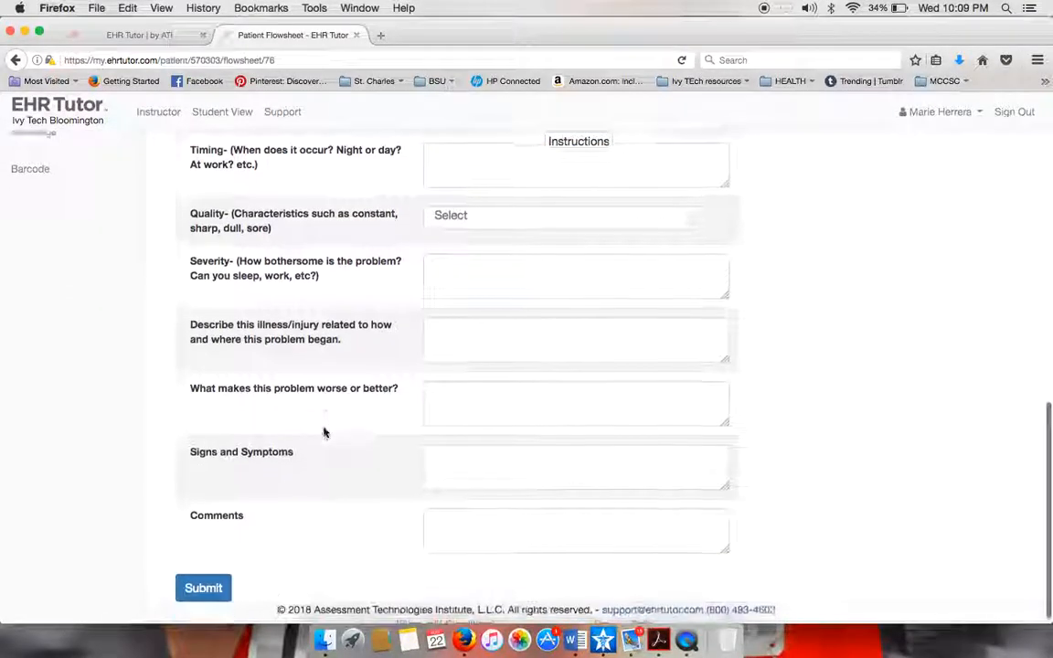
scroll(325, 433, "up", 12)
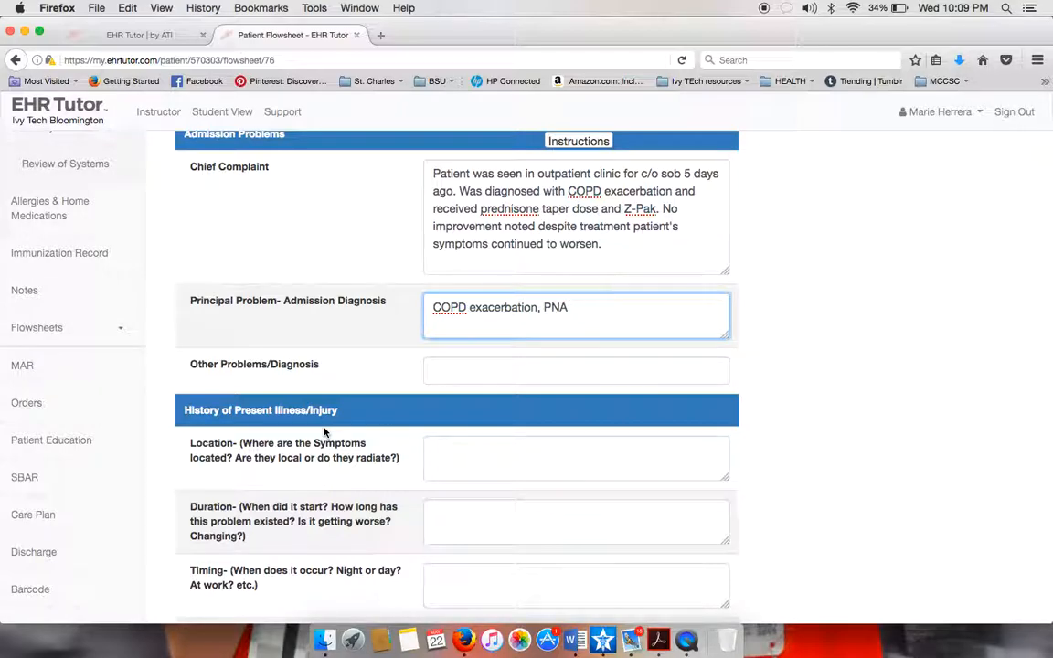
scroll(501, 399, "down", 12)
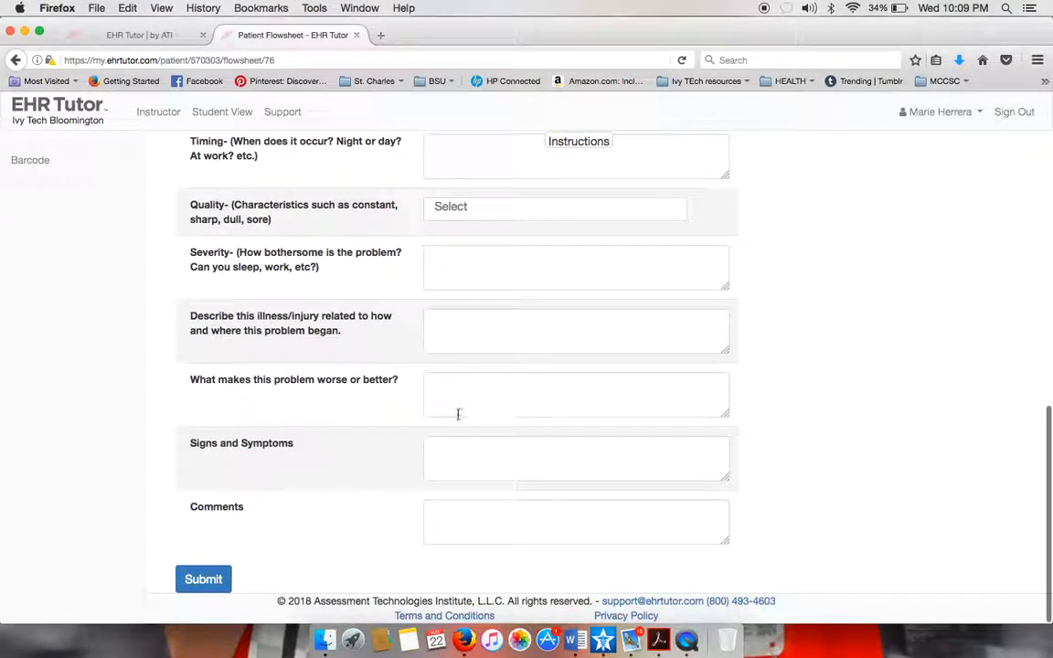
left_click(205, 578)
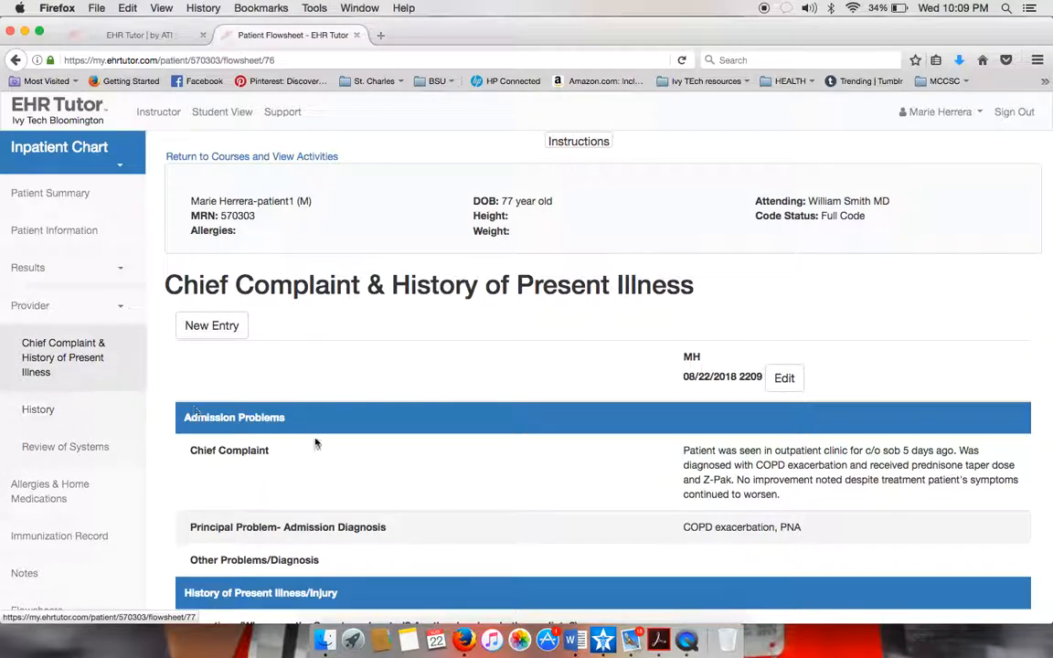
Scroll through the saved 08/22/2018 2209 entry to check the complaint and diagnosis.
scroll(315, 444, "down", 3)
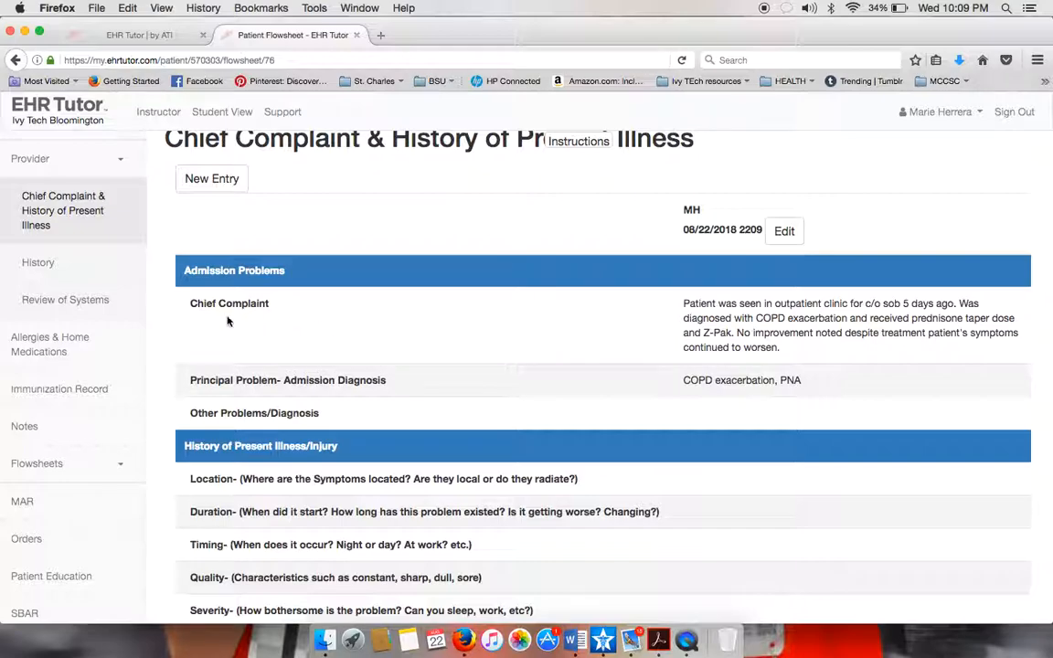
From the patient's Notes, create a new Nursing/Clinician Note in the Nurse role.
left_click(40, 429)
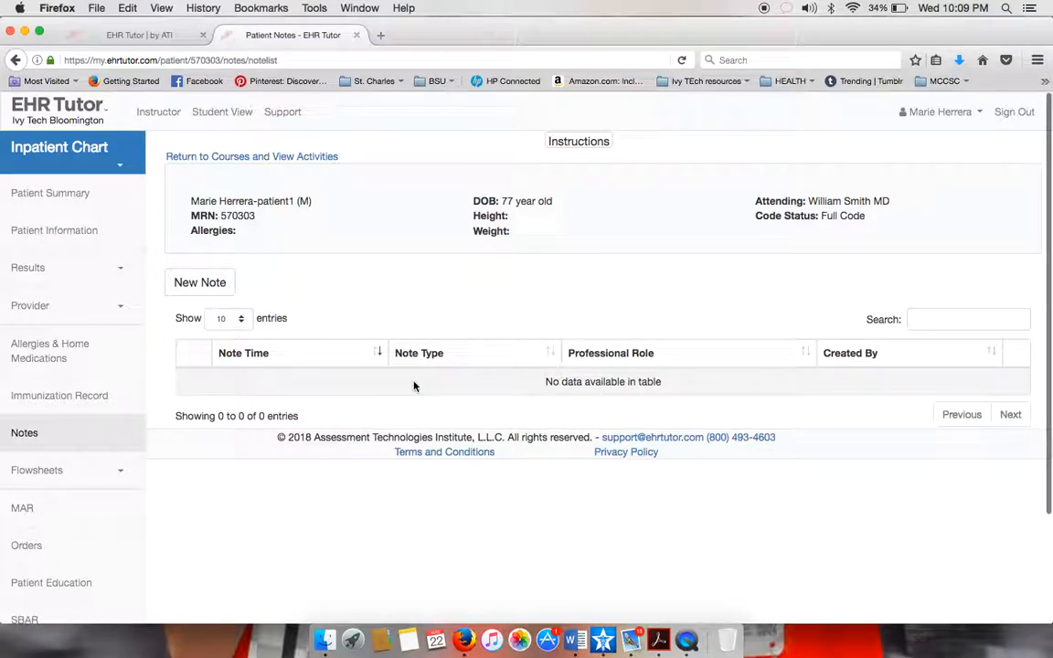
left_click(202, 292)
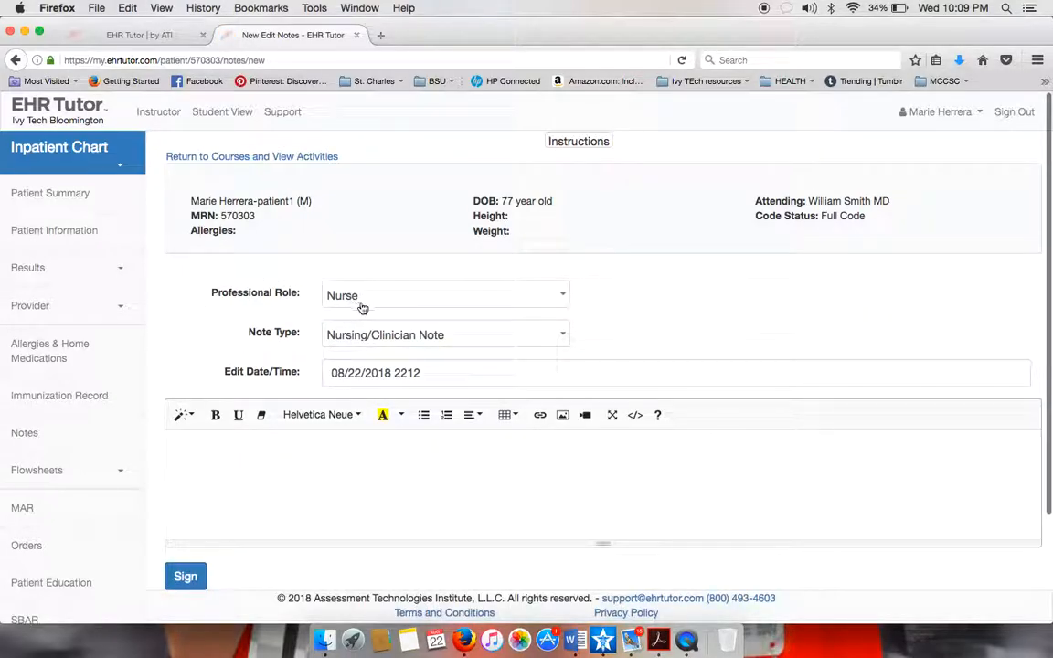
Begin the note defining chronic obstructive pulmonary disease, mentioning risk factors and symptoms experienced.
left_click(268, 443)
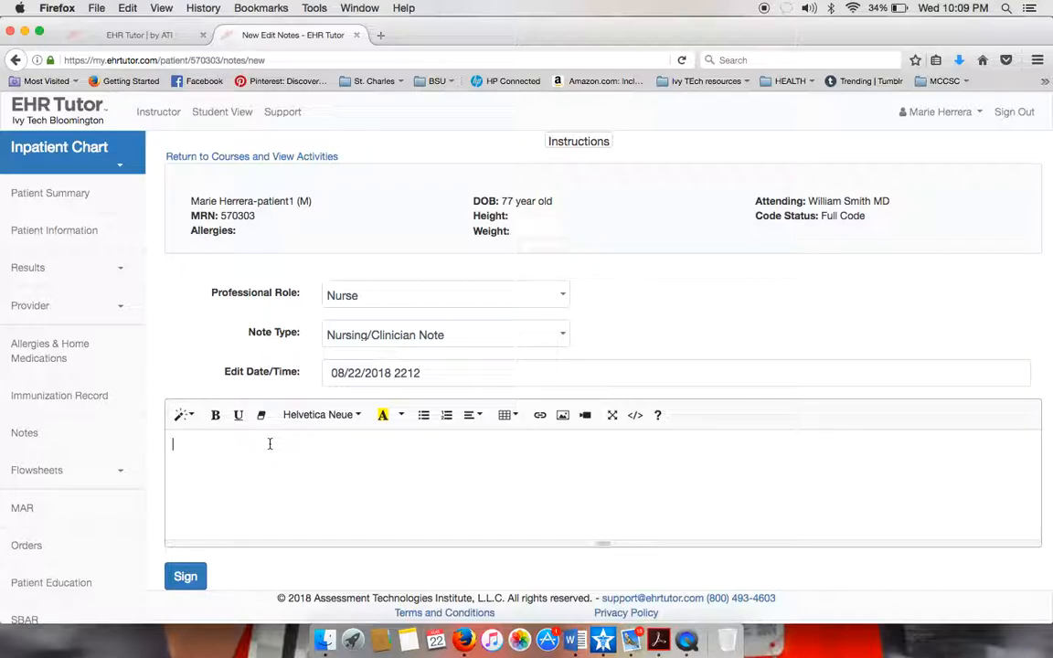
type("COPD is chronici")
key("BackSpace")
key("BackSpace")
type("obstr")
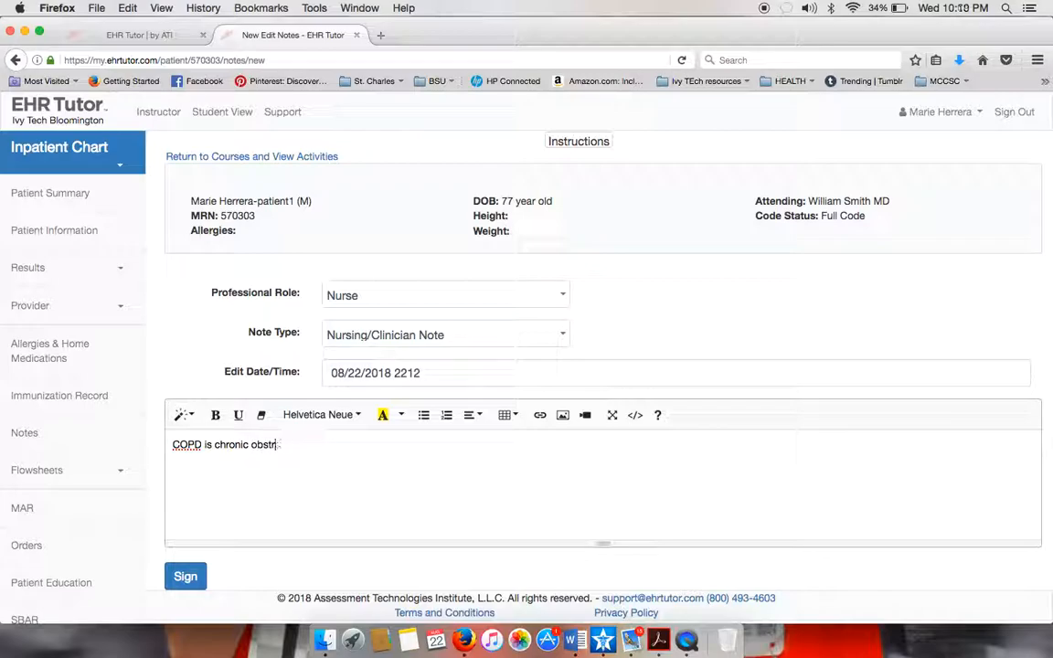
type("uctive pulmonary dis")
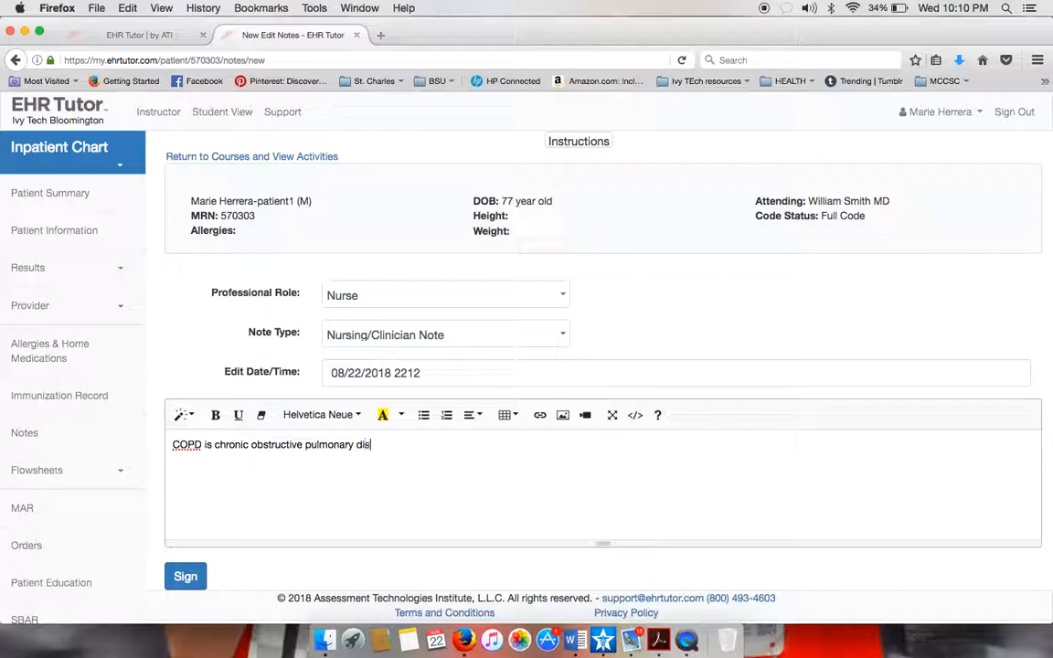
type("ease and i'm really going to give a goo")
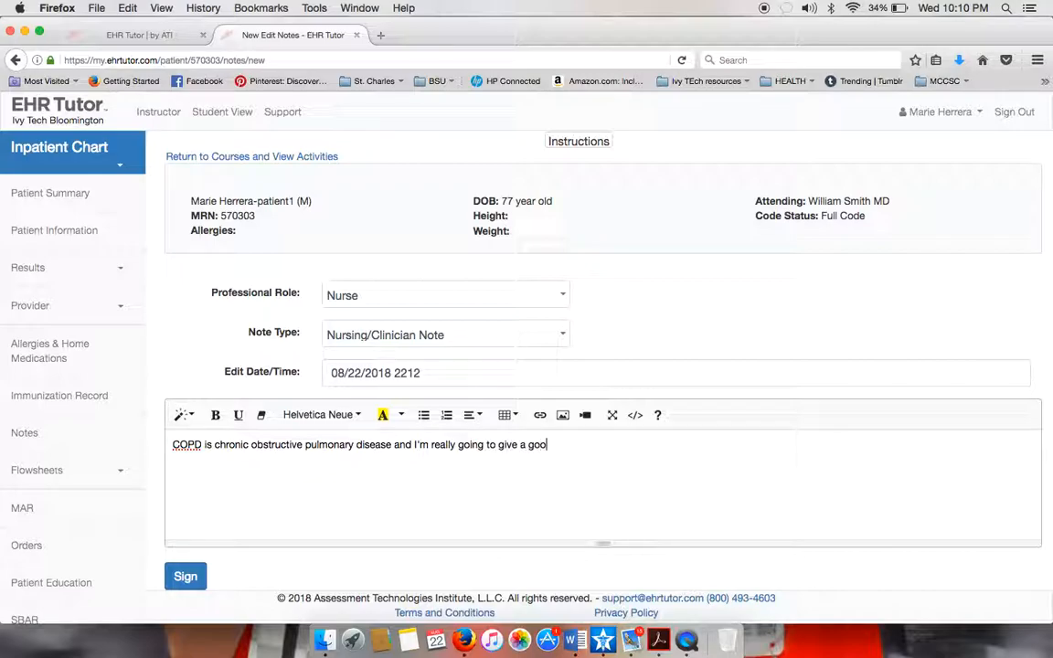
type("d description of this")
type(" dise")
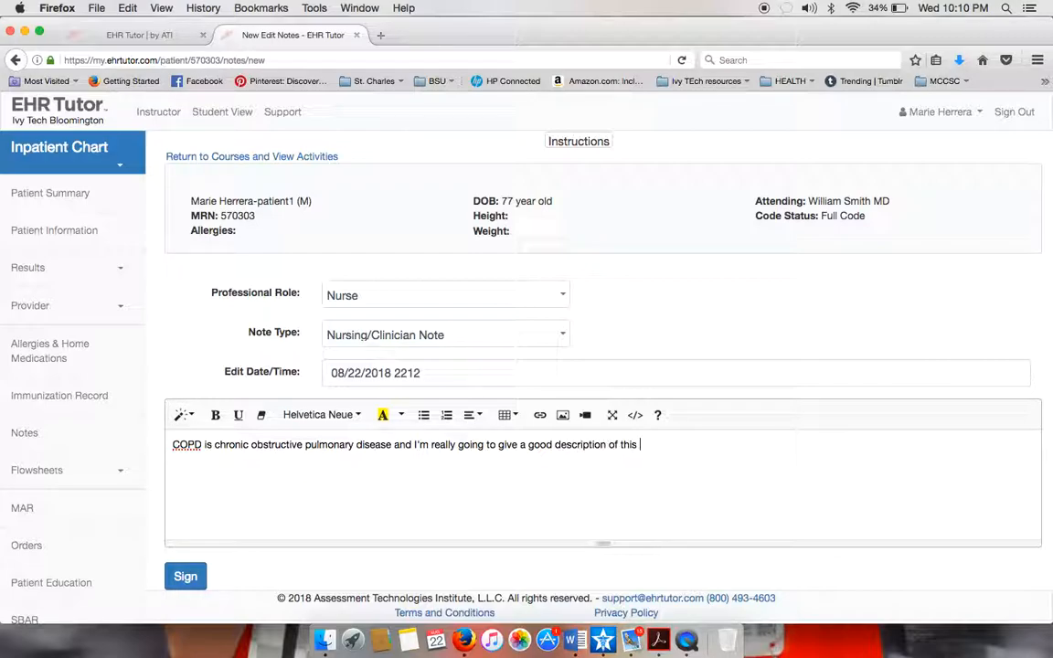
type("ase process. Remem")
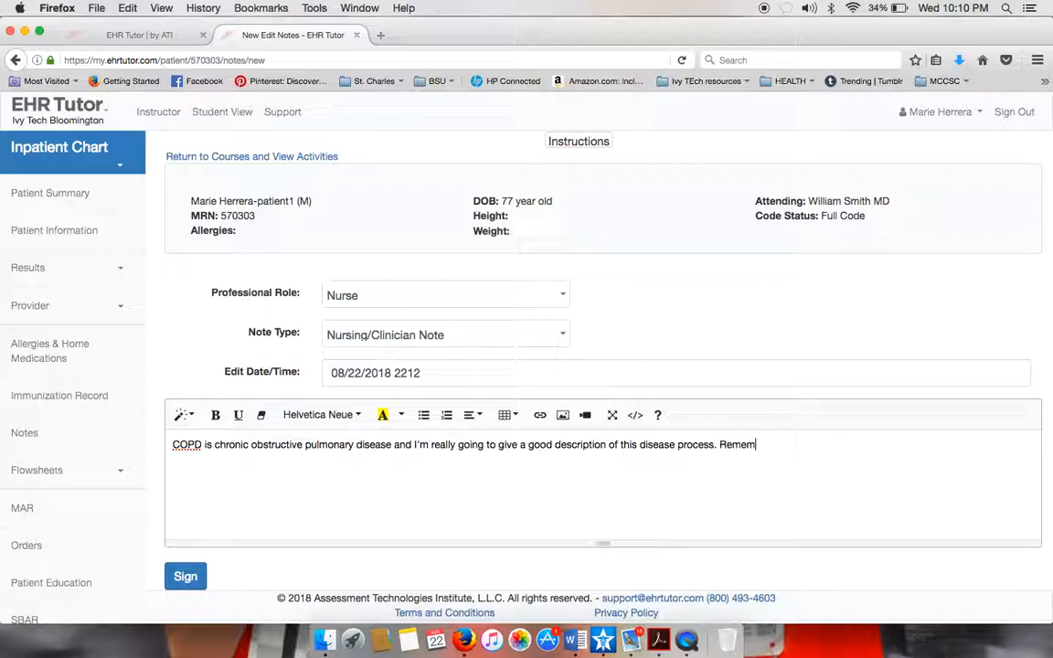
type("ber that this m")
key("BackSpace")
type("is more")
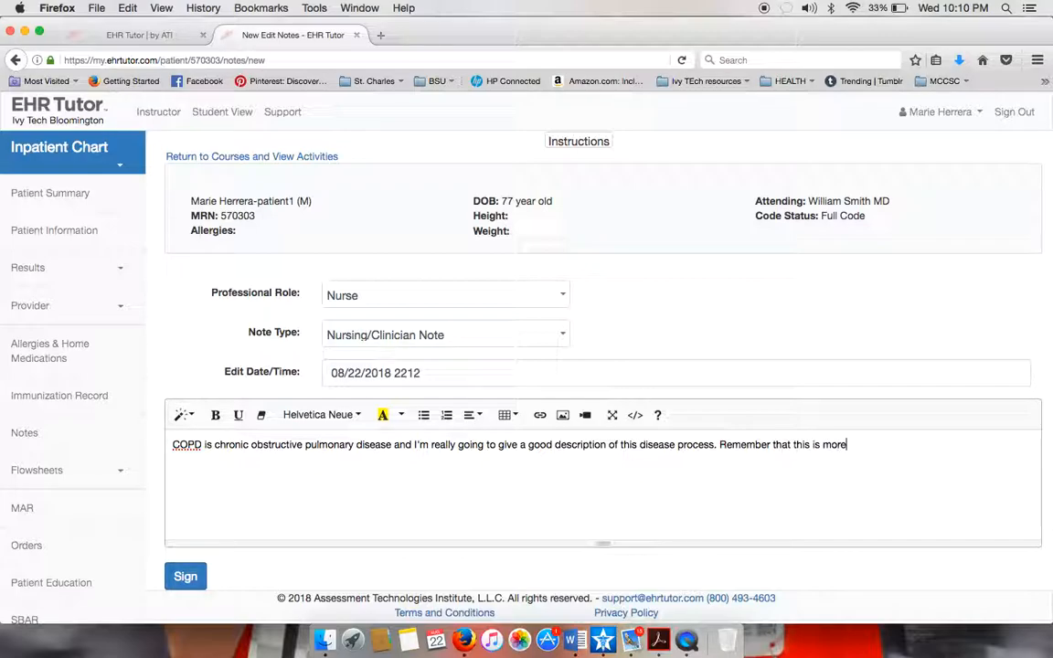
type(" cefinitionYOu d")
key("BackSpace")
key("BackSpace")
key("BackSpace")
type("ou could ")
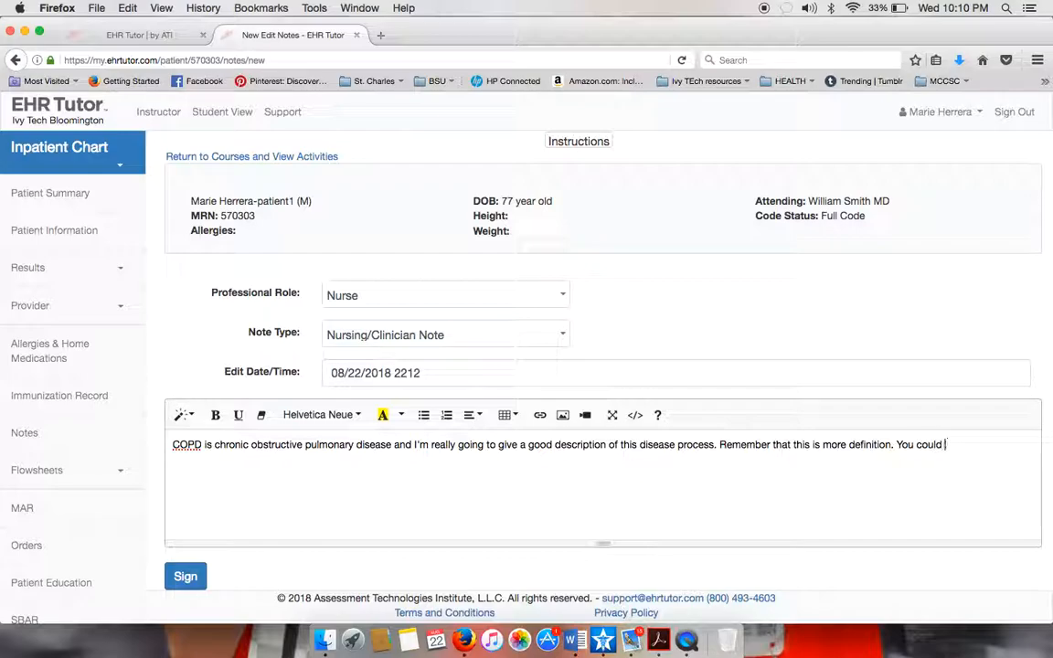
type("include risk factors")
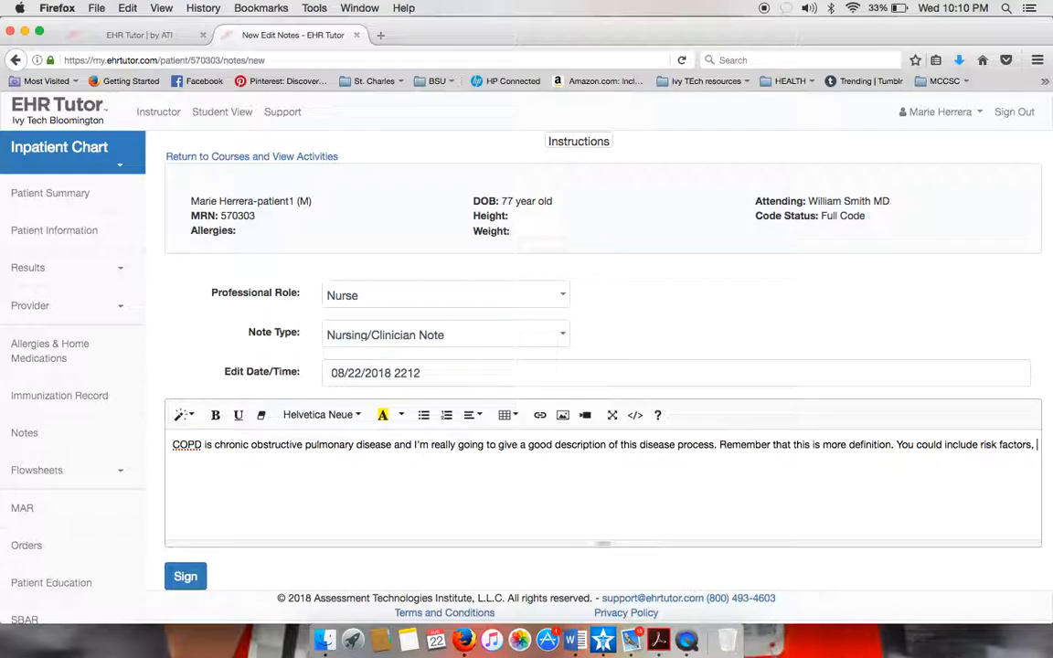
type(", symptoms experienced,")
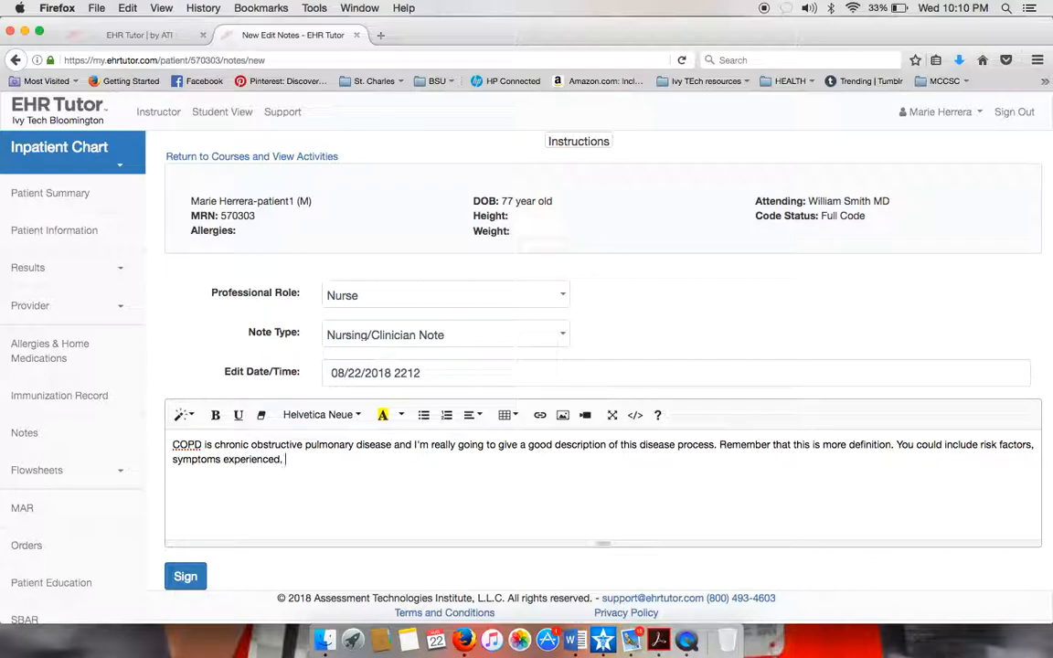
key("BackSpace")
key("BackSpace")
type("yada yada yada.")
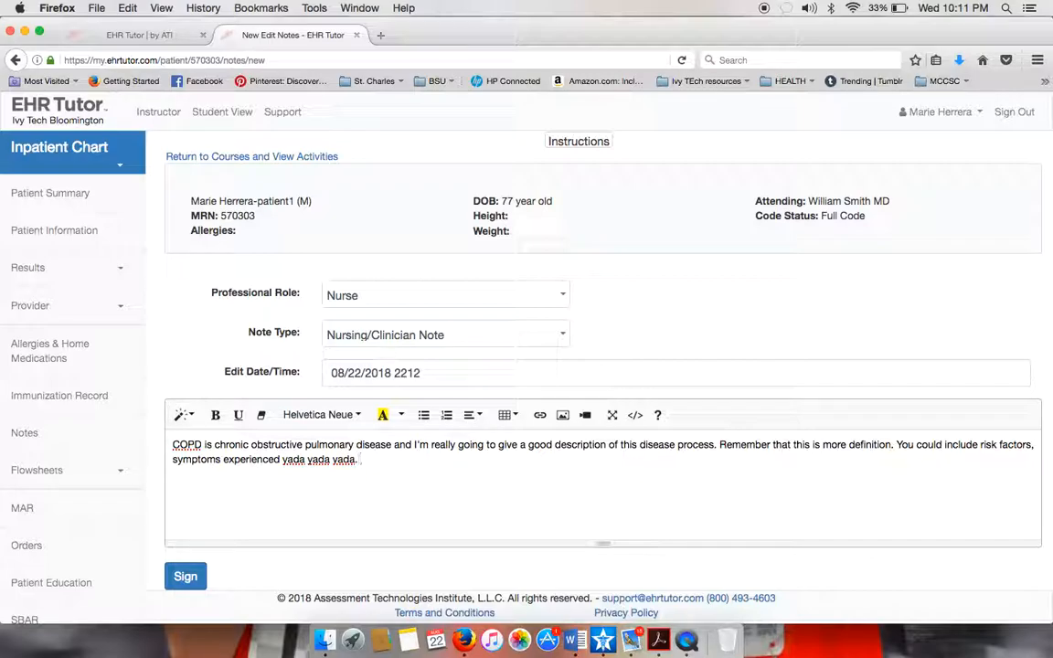
Add chest Xray diagnosis confirmation, the expected medication or PT regimen, and the patient's current treatments.
type("Typical t")
type("iagnosis ")
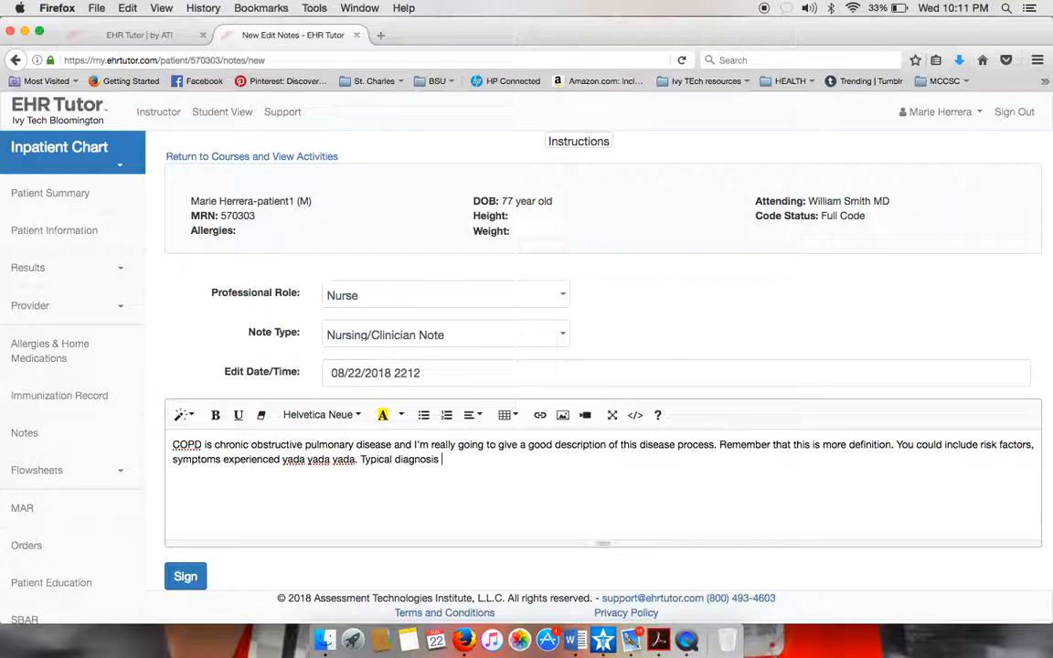
type("confirmed with che")
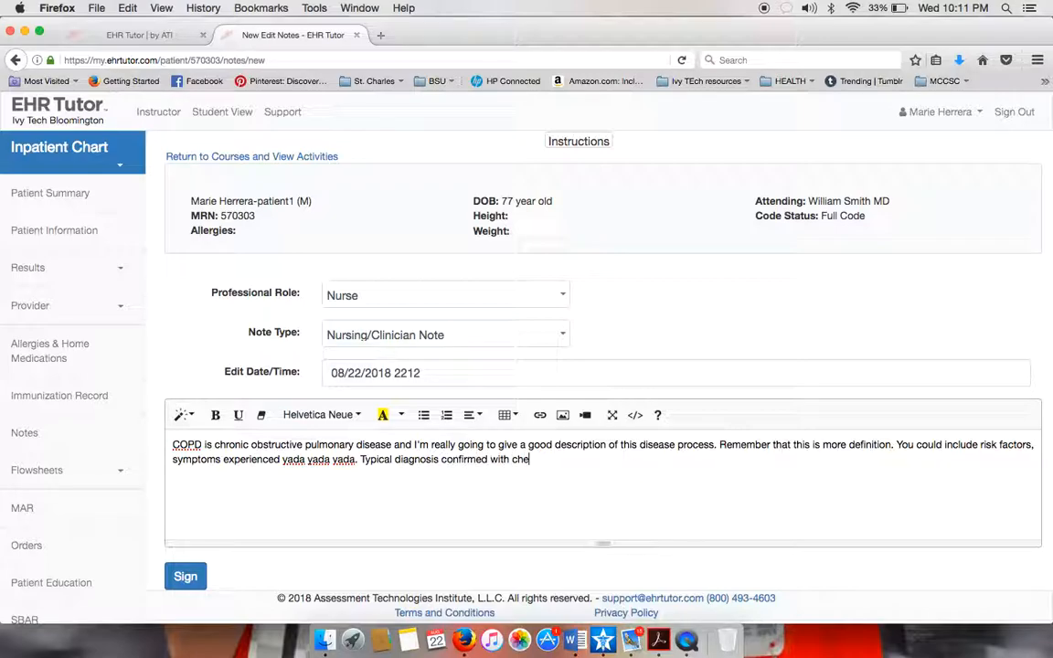
type("st Xray. Expected might be whatever")
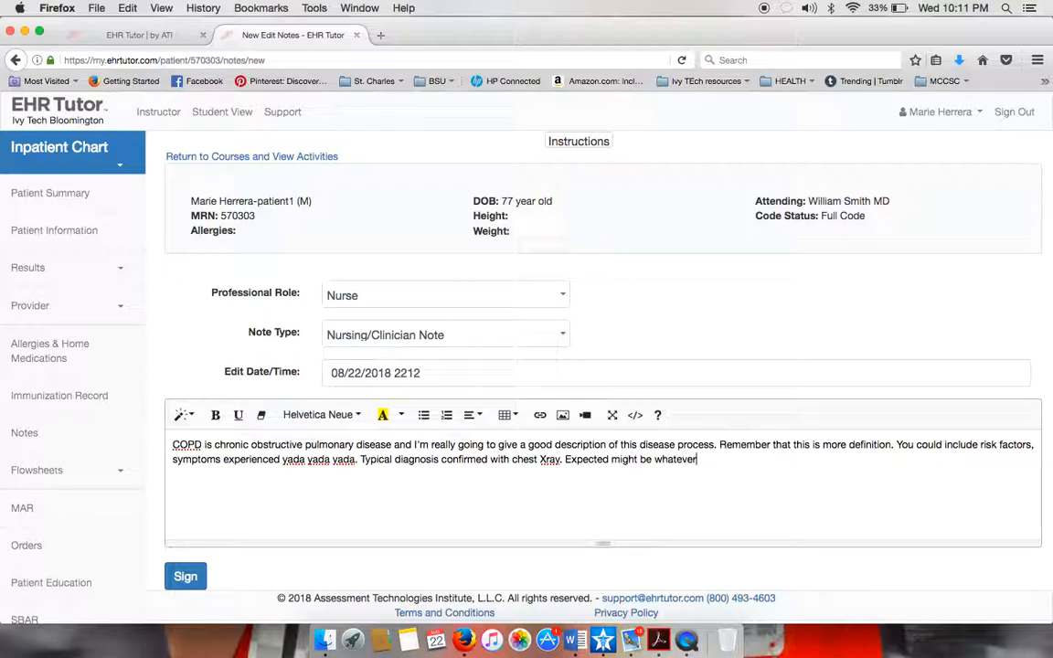
type(" medication regimen")
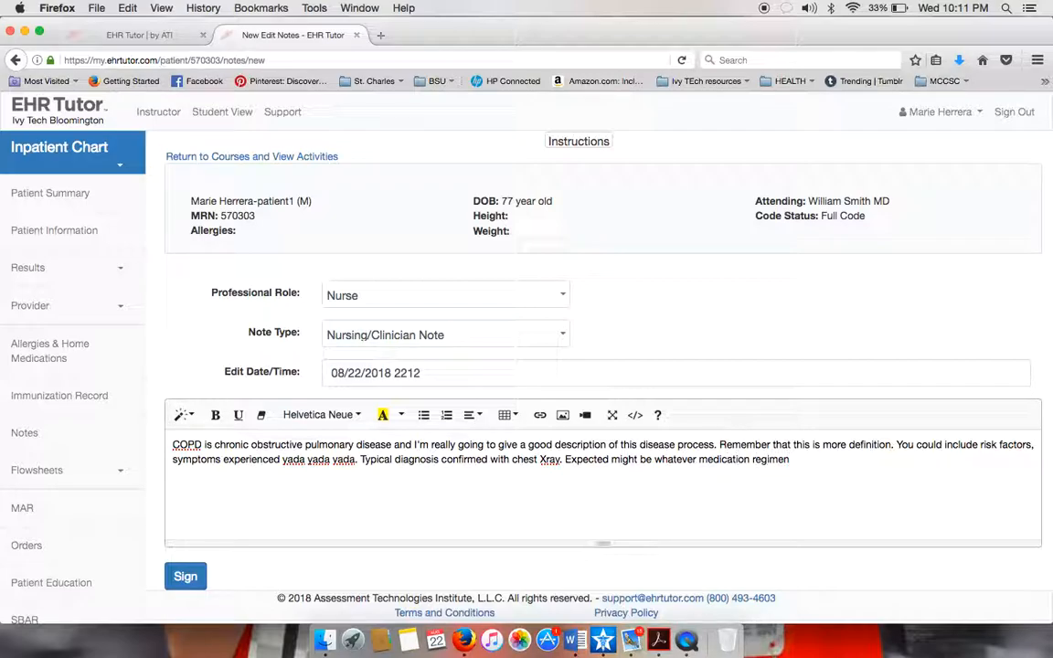
type("or PT or whatever.")
type("So the pa")
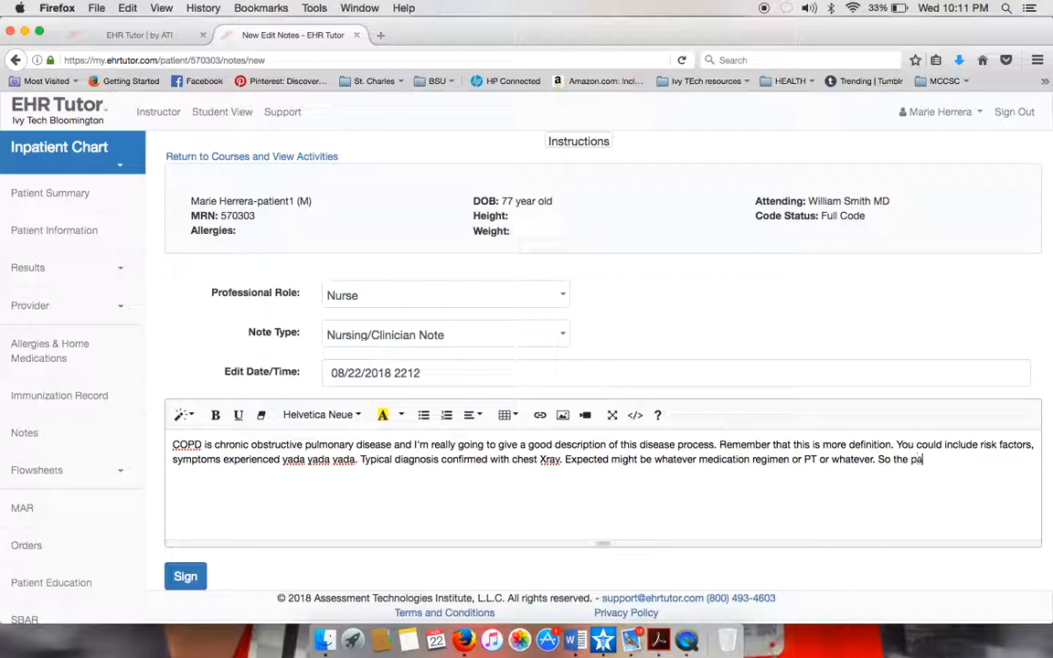
type("tient is specifical")
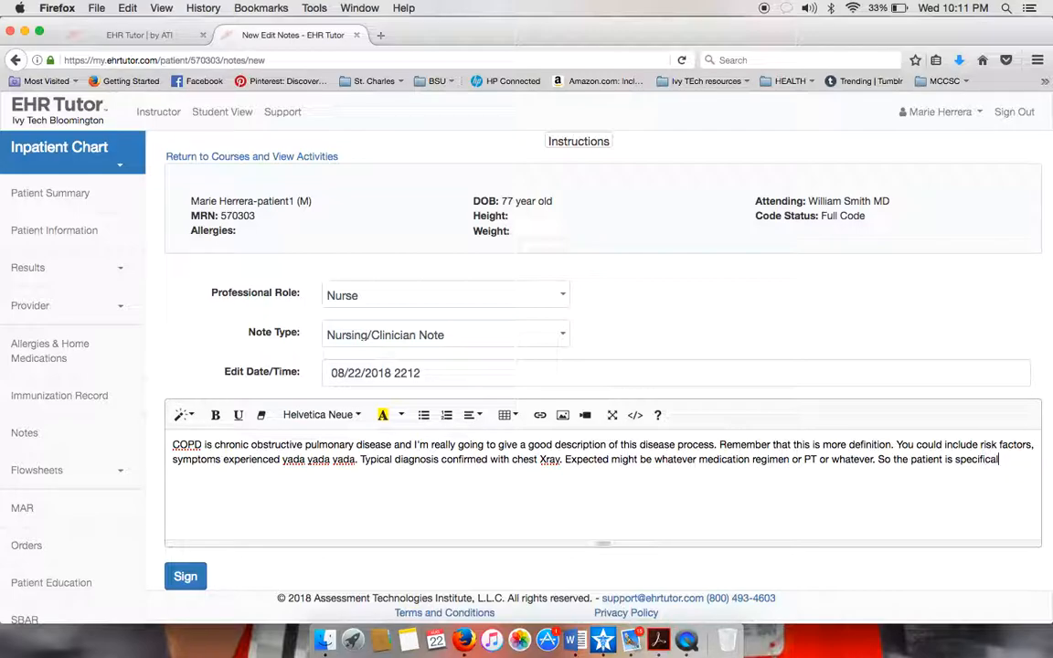
type("ly on these")
type("treatments")
key("BackSpace")
type("...")
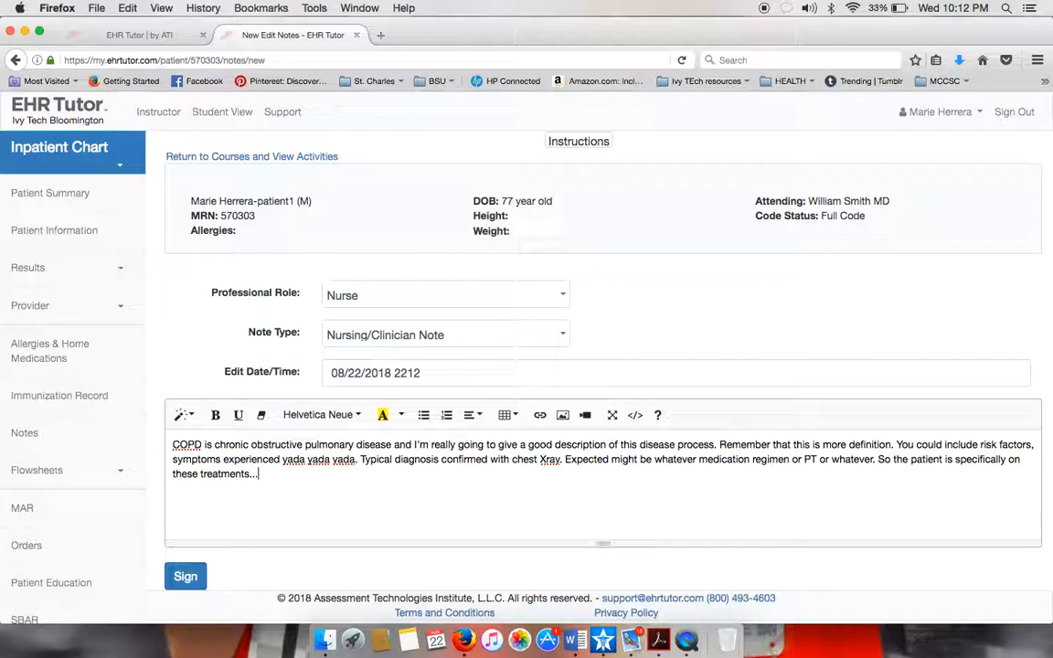
key("Return")
Start a 'Functional changes: include' line and add '(citation, date)' after the treatments sentence.
type("Functional changes:")
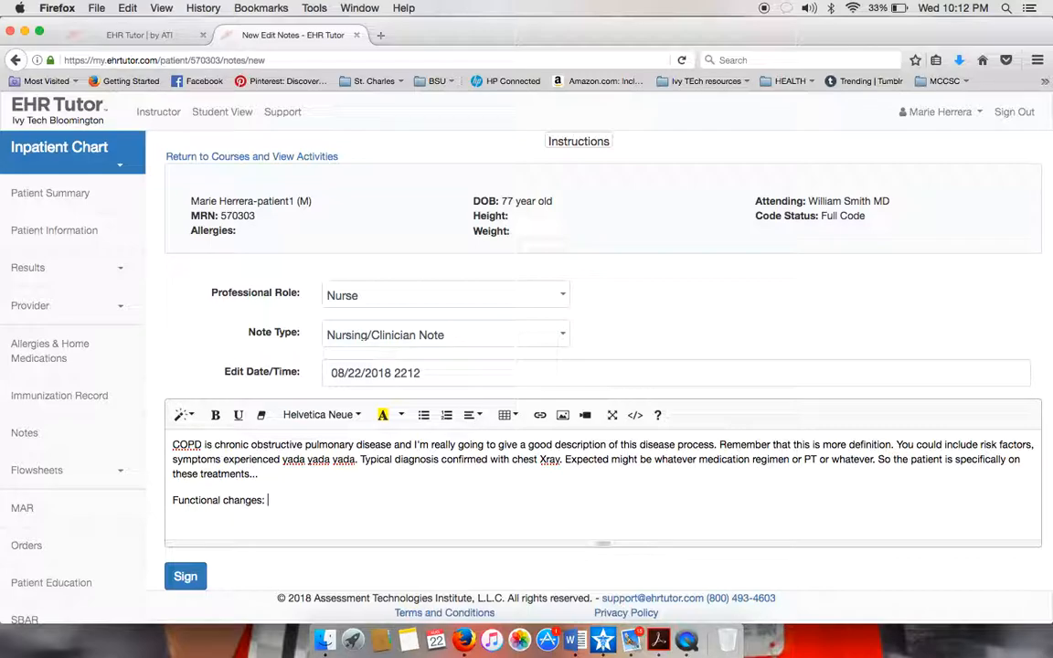
key("BackSpace")
key("BackSpace")
type(" include")
left_click(278, 473)
type(".")
key("BackSpace")
type("(citation, ")
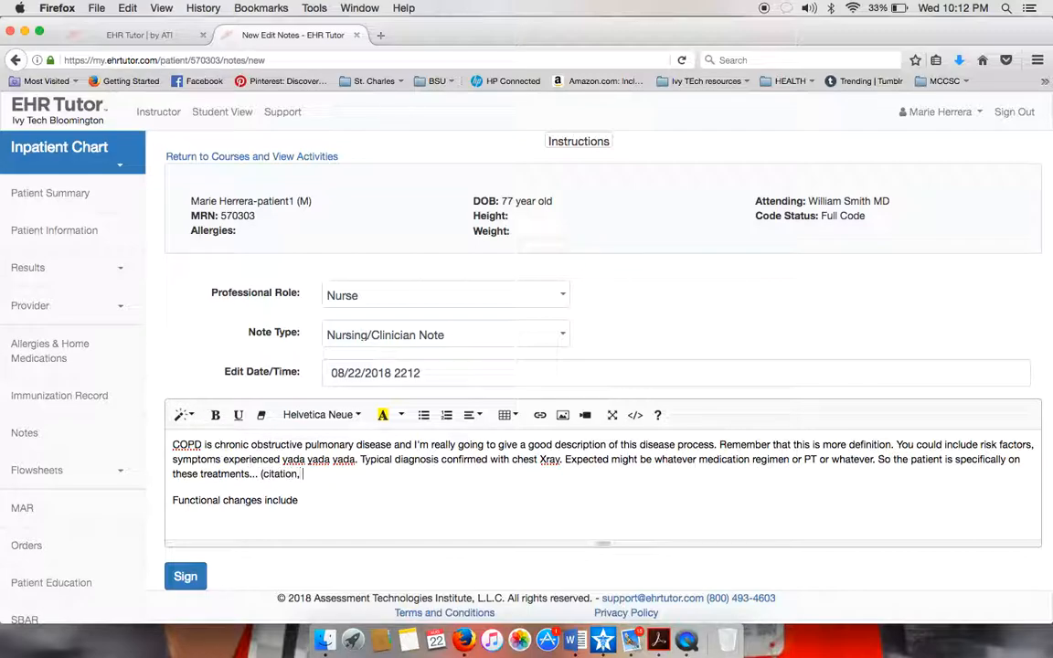
type("date)")
Complete the Functional changes paragraph: baseline ADL status, current state, returning to baseline, comorbidities.
left_click(331, 501)
type("what the patient ")
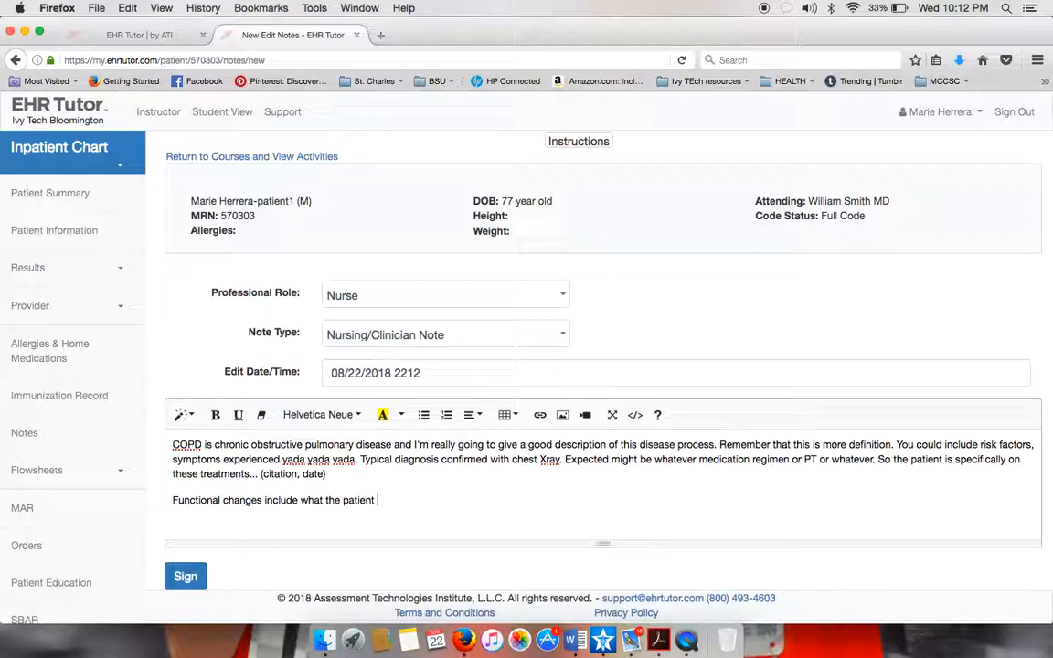
type("baseline status was ")
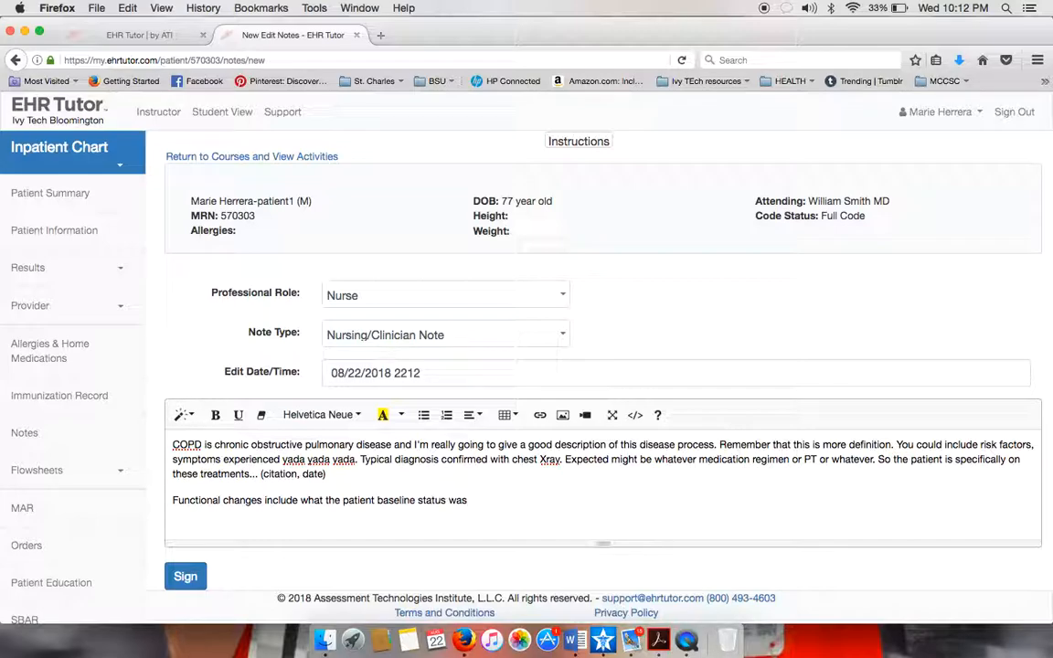
type("in terms ADLs and self. And")
key("BackSpace")
key("BackSpace")
key("BackSpace")
type("Now where are i")
type("here? What do we need to u")
type("o for them to get them to back to be")
type("seline.")
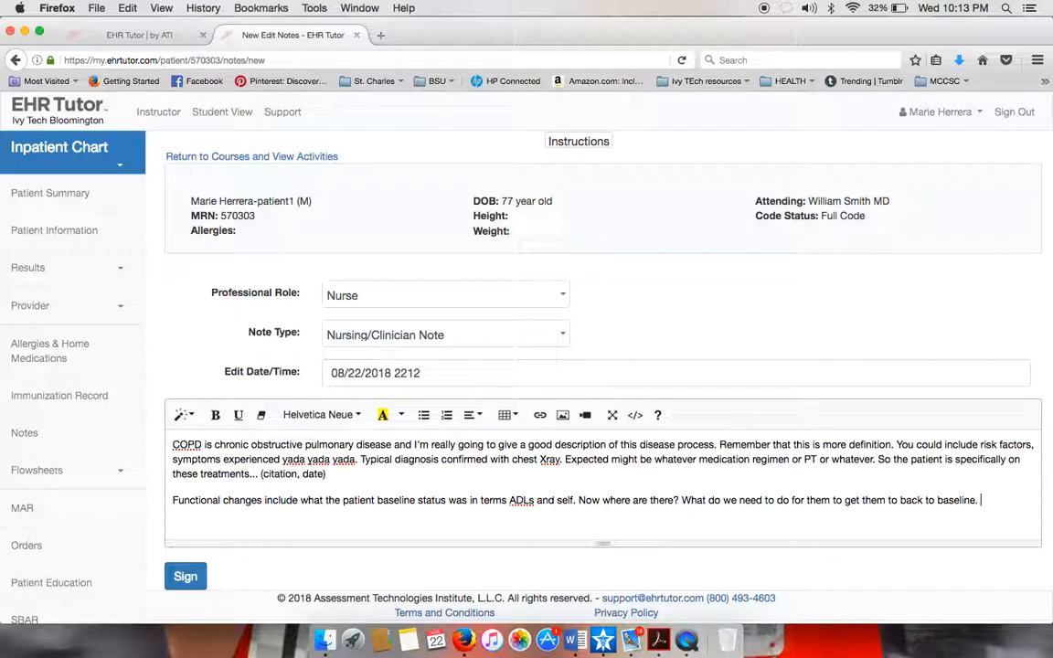
type("List comorbidities an")
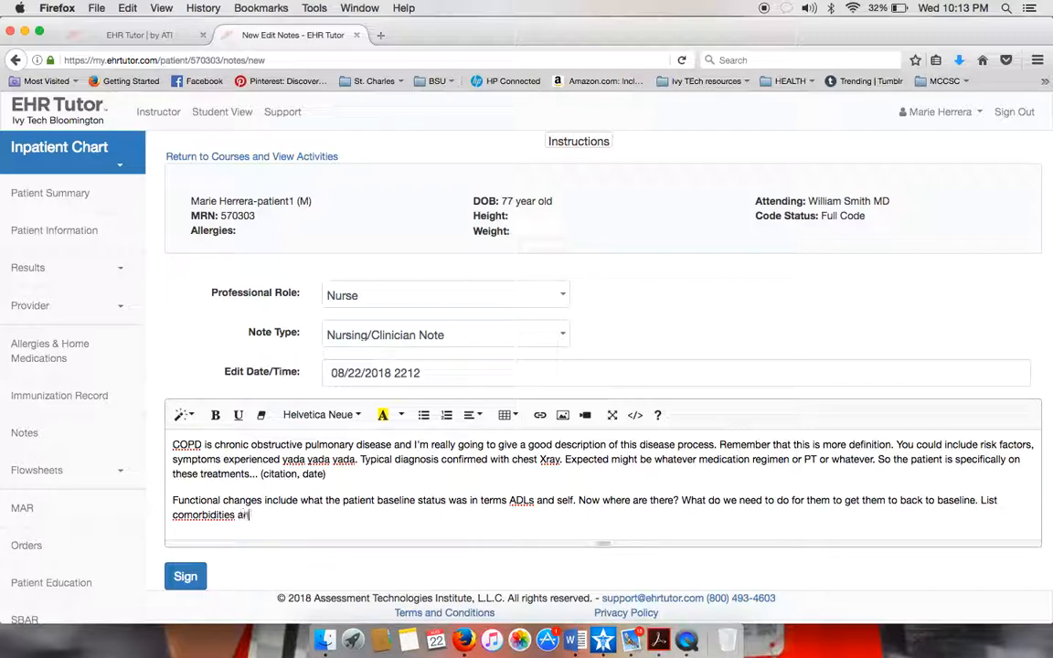
type("d how those the")
type(" functioni")
type("tality of the pa")
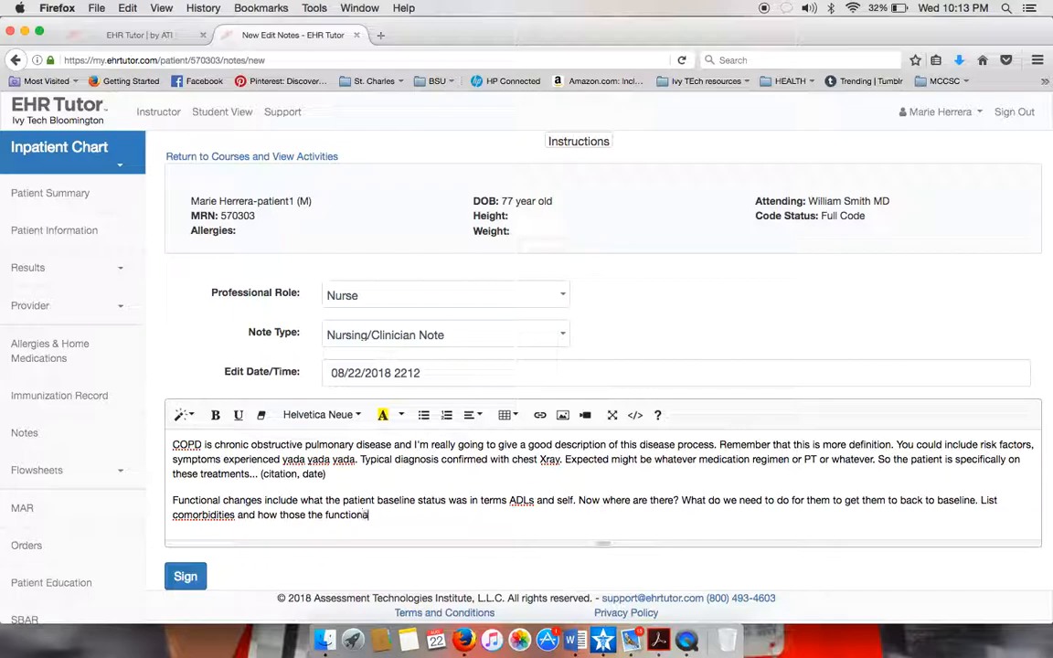
type("tient.")
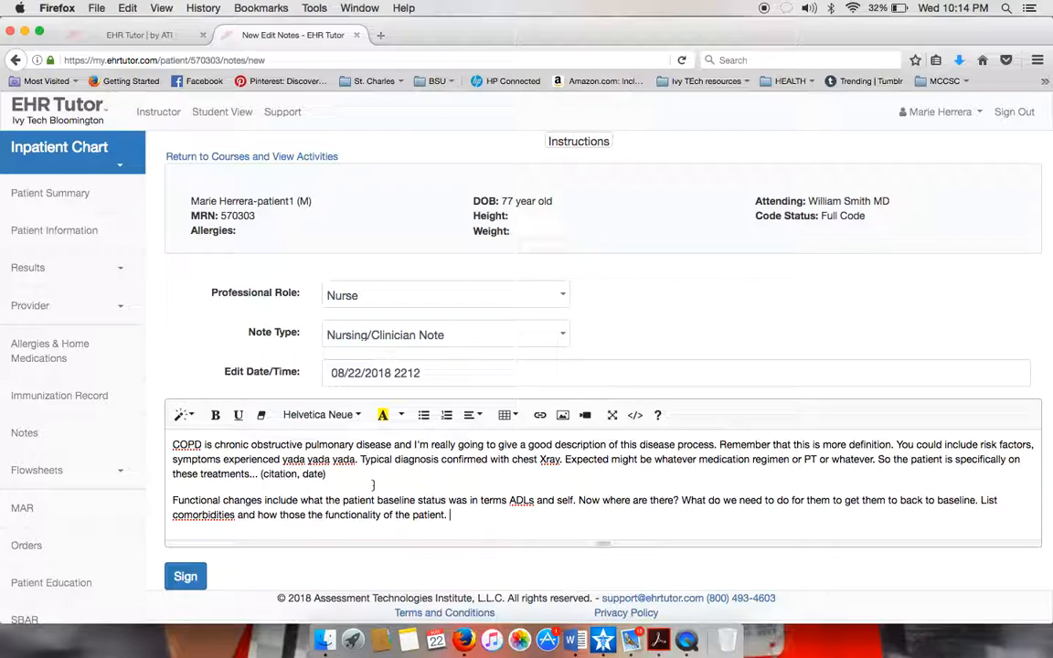
scroll(376, 487, "down", 2)
Sign the COPD note and start a new note, trying 'Reference List' as the note type.
left_click(193, 549)
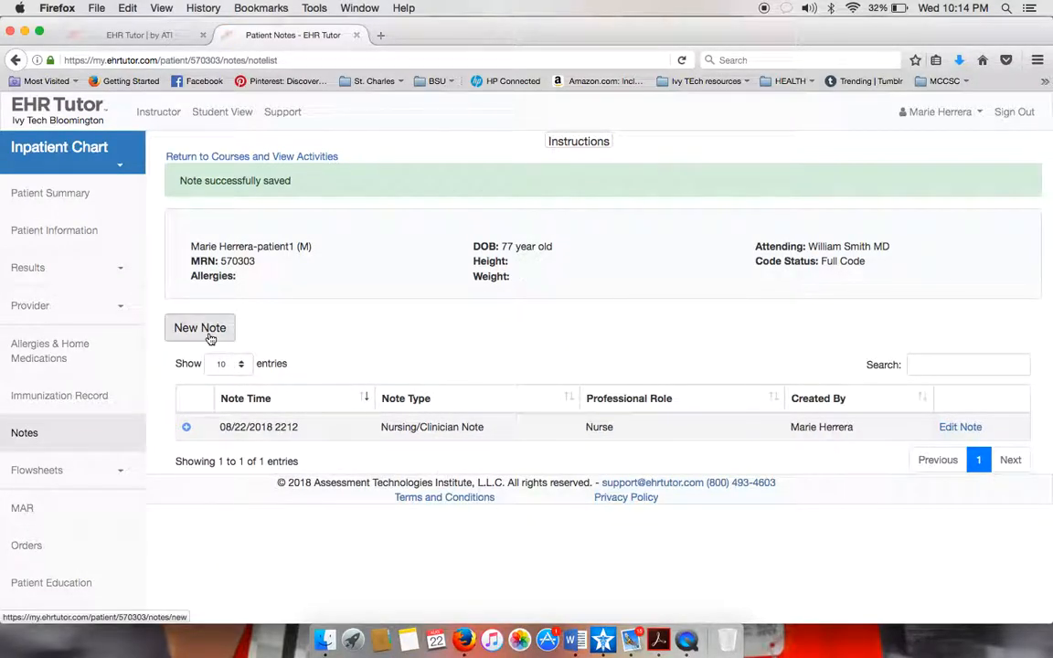
left_click(209, 338)
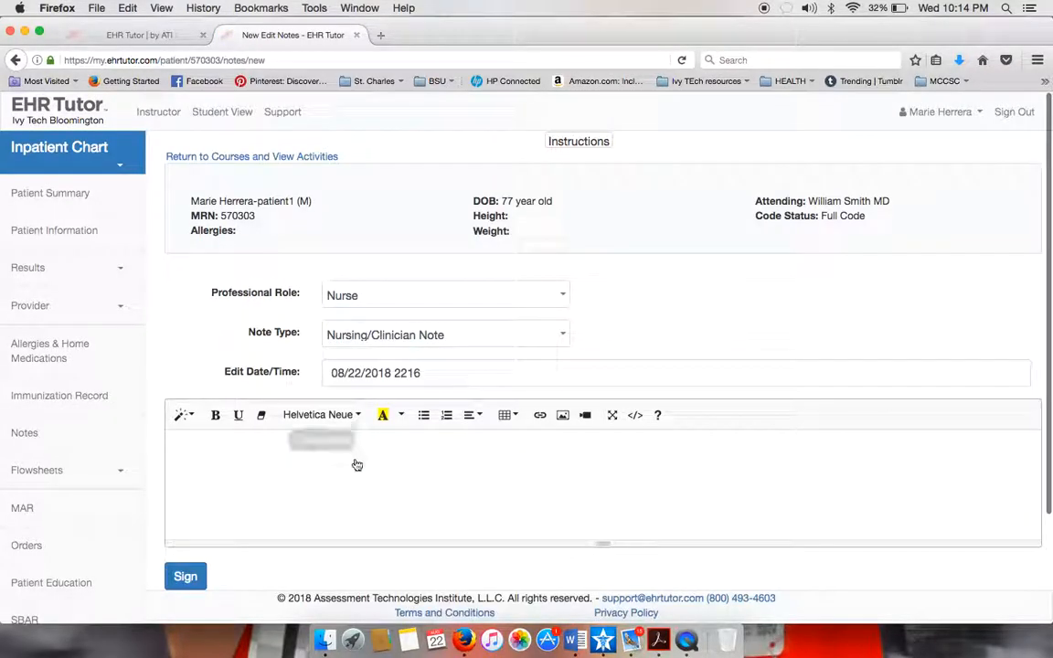
left_click(563, 338)
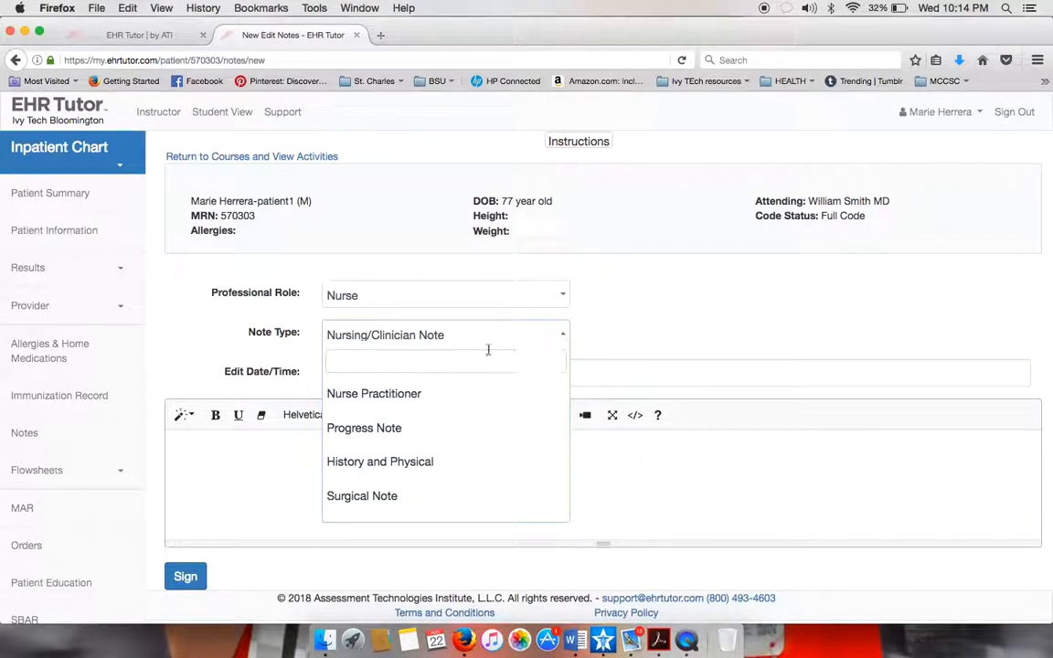
type("Reference List")
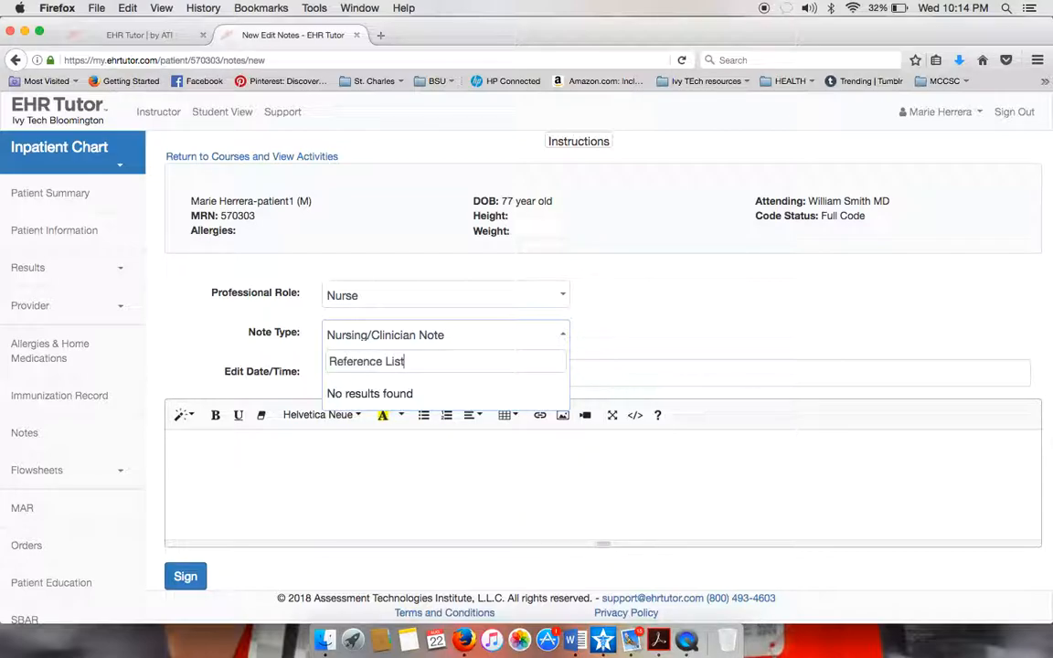
left_click(432, 336)
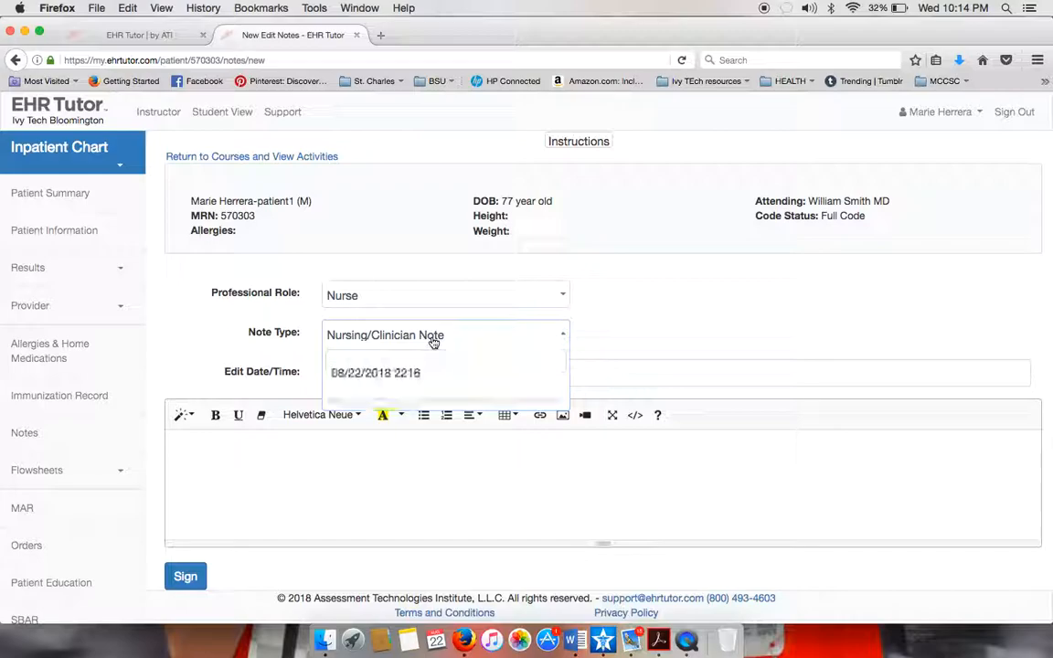
Write 'Reference List' with an 'Author, A.A., ...' entry in the new note and sign it.
left_click(356, 457)
type("R")
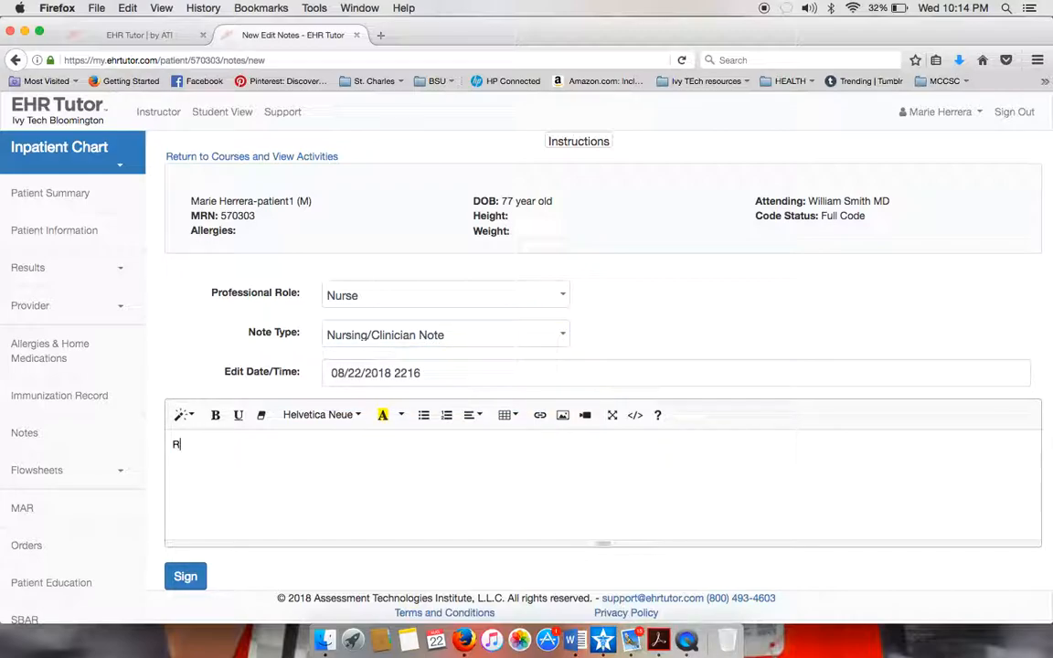
type("eference List")
key("Return")
type("Author")
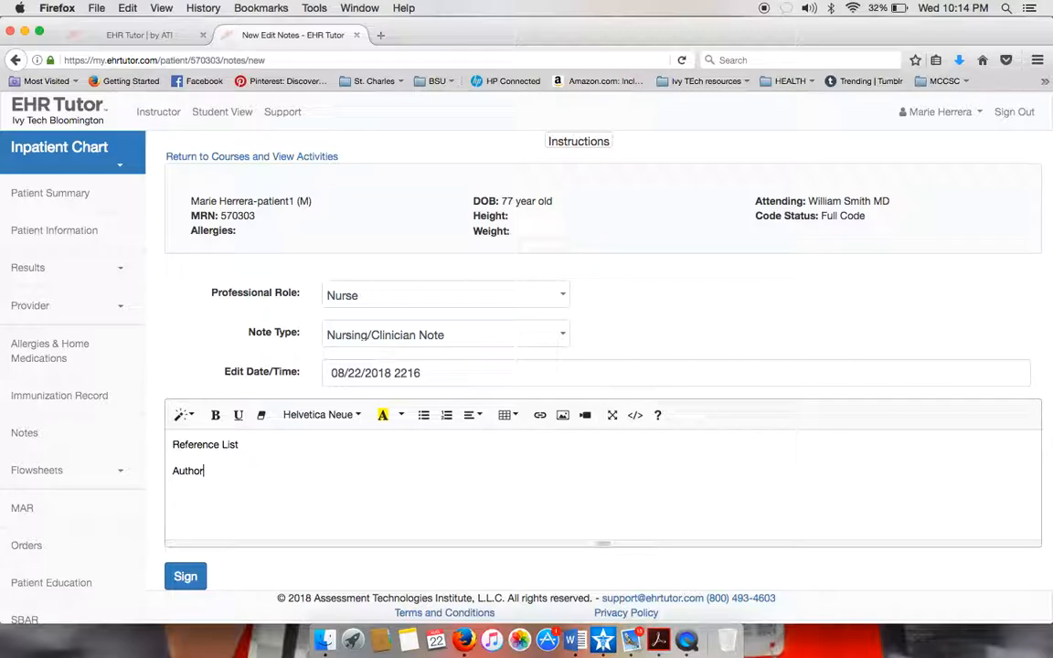
type(", A.A., ...")
left_click(187, 577)
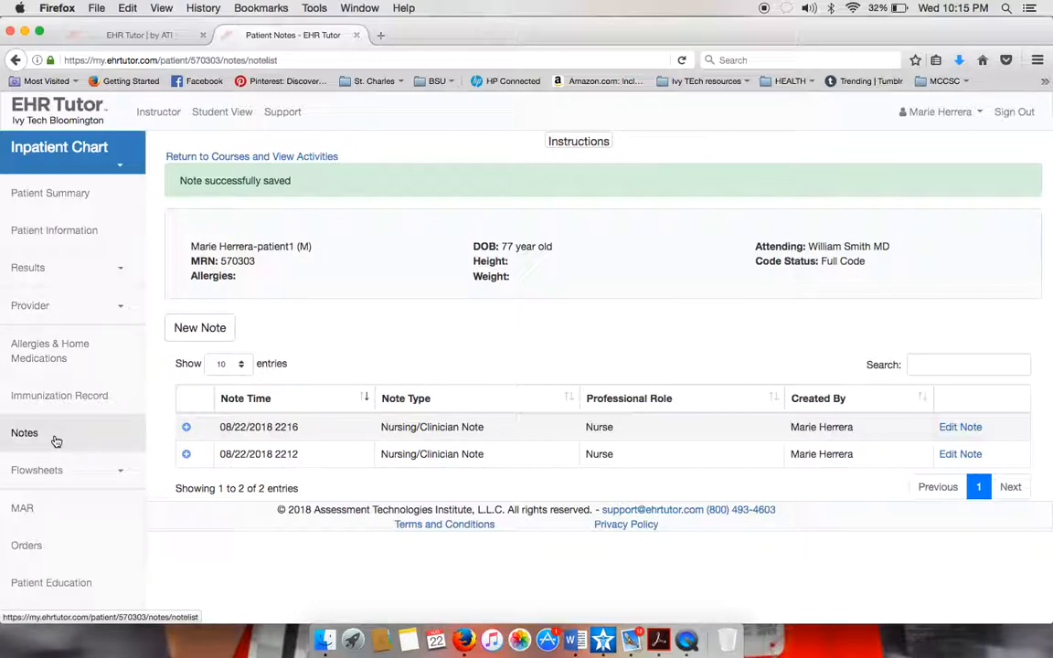
Pass through the MAR and flowsheet, then open the Orders list and start a new order.
scroll(52, 439, "down", 2)
left_click(23, 457)
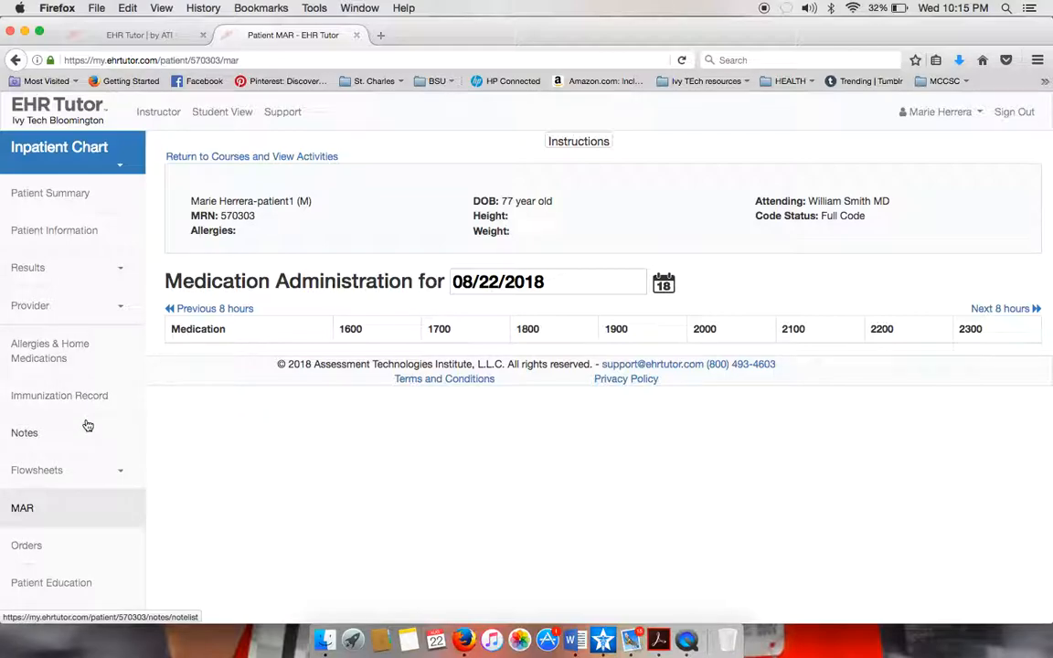
scroll(42, 513, "down", 3)
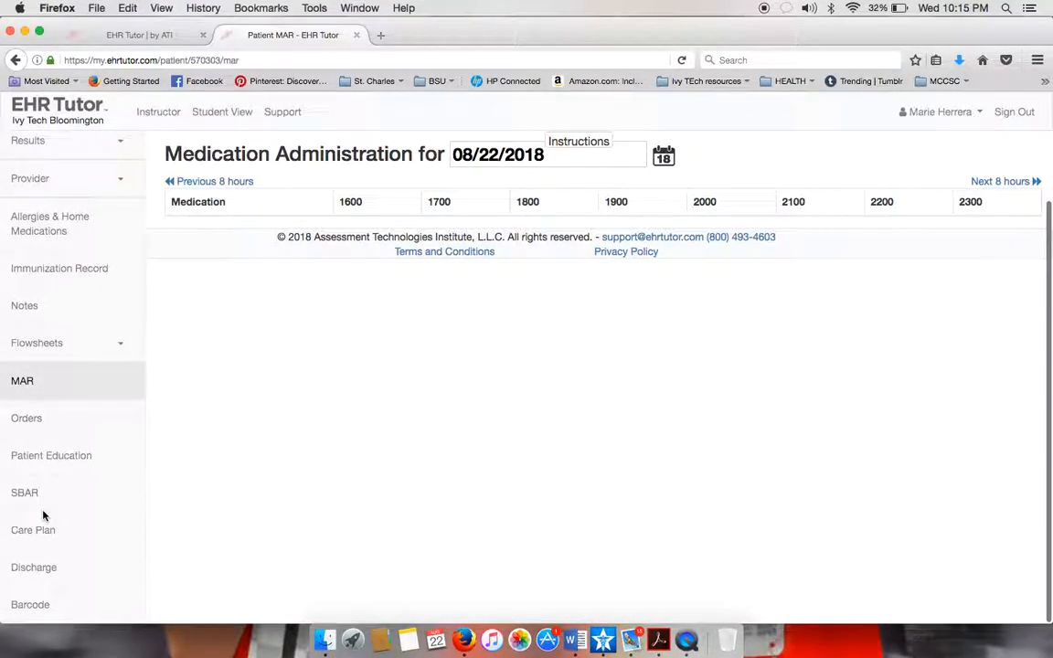
scroll(42, 514, "up", 3)
left_click(49, 343)
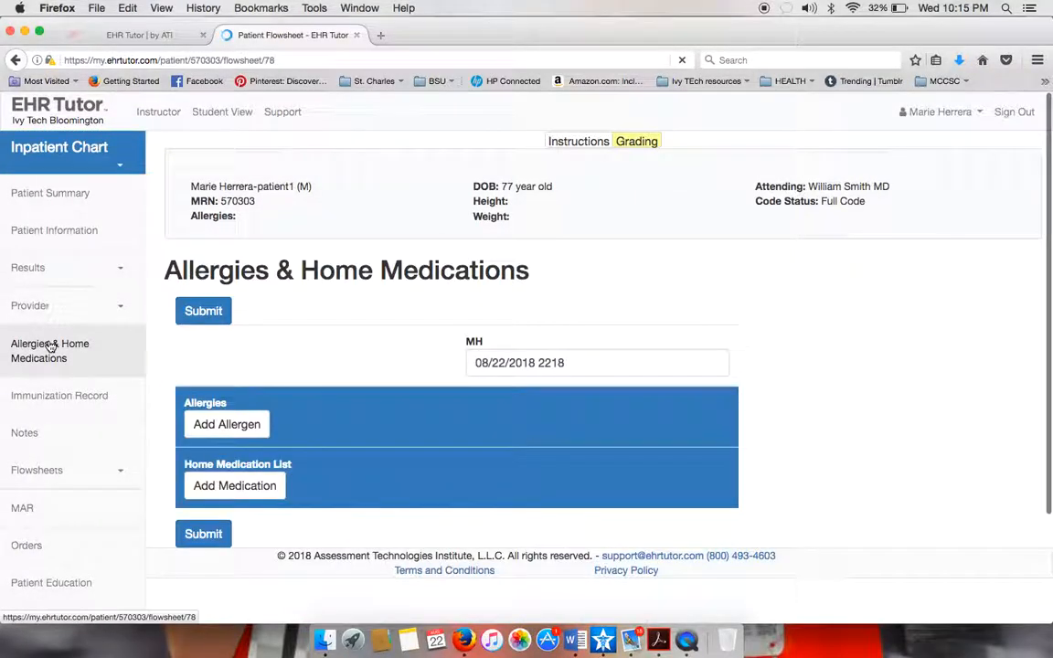
scroll(271, 519, "down", 3)
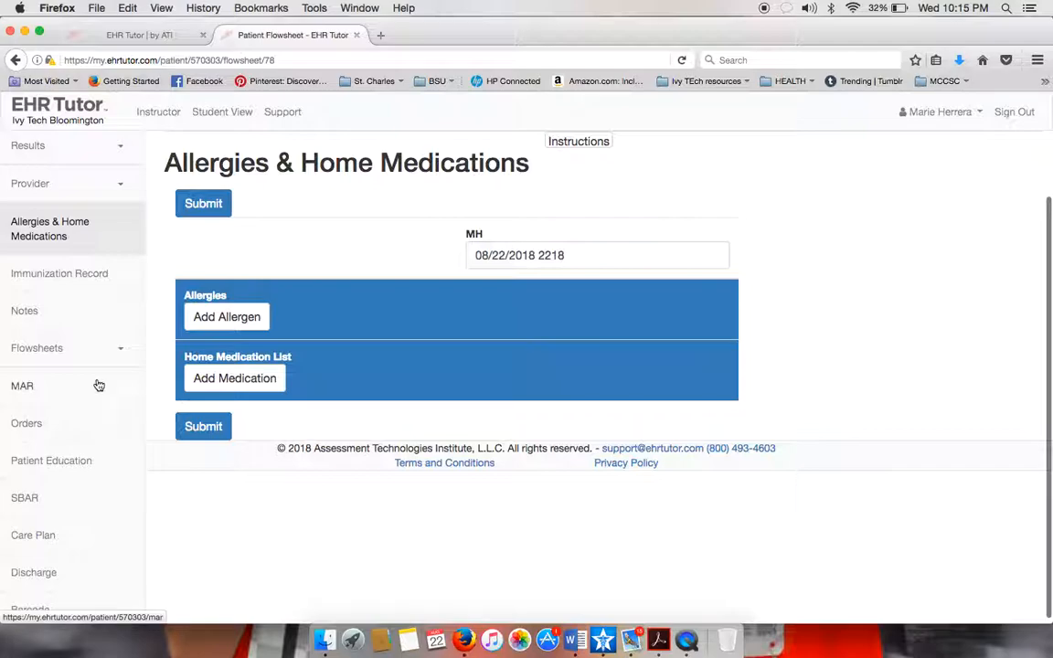
left_click(40, 425)
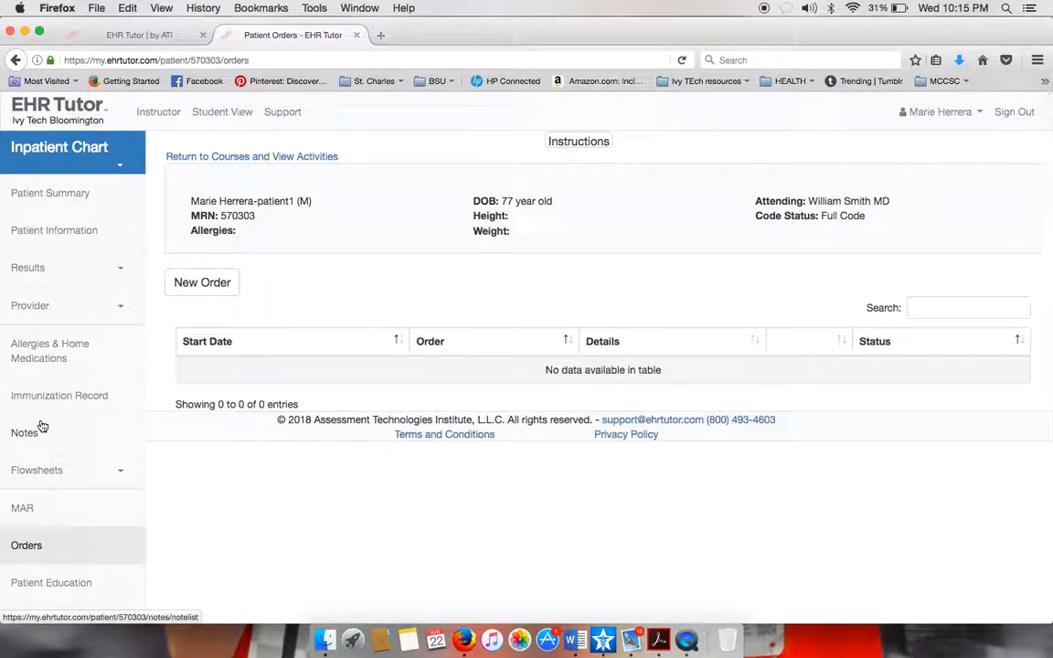
left_click(199, 286)
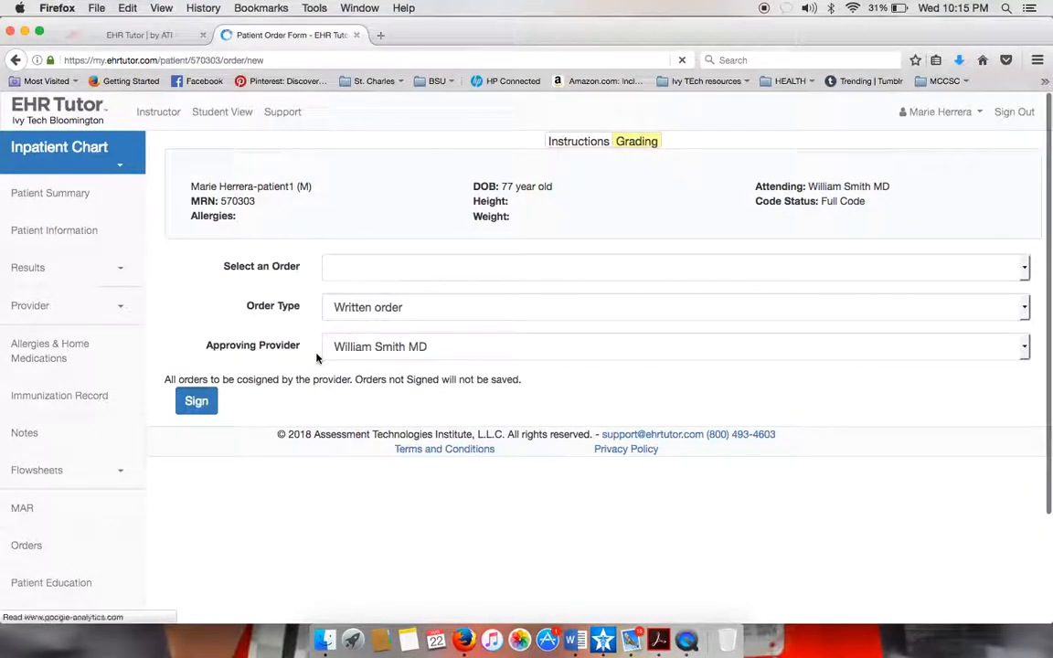
Search 'methylpr' and pick Methylprednisolone injectable 40 MG/1 ML as the order.
left_click(466, 284)
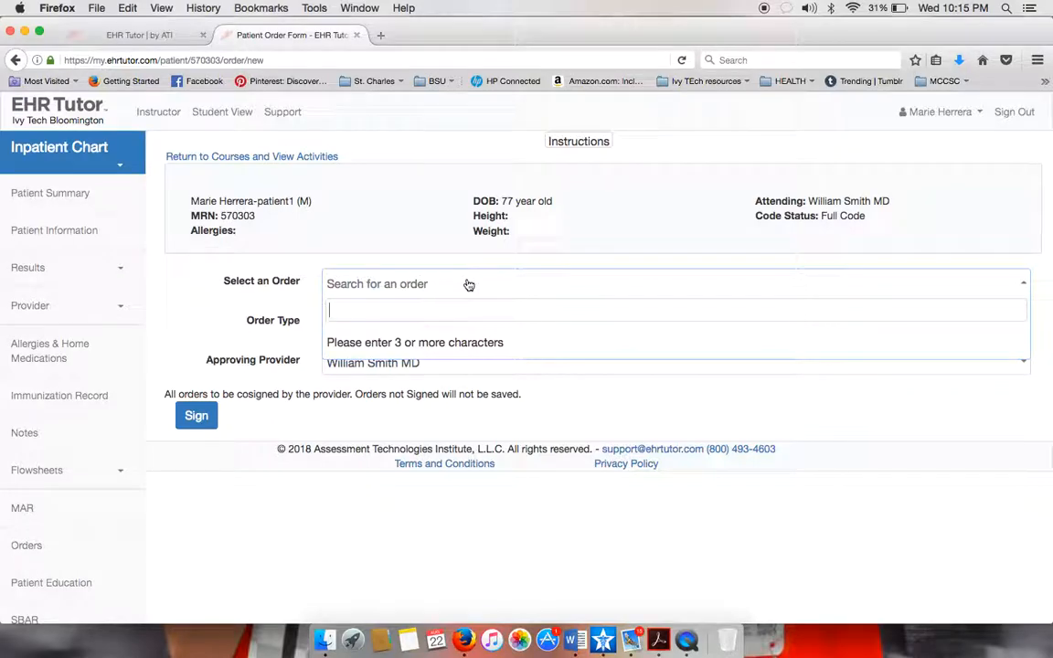
type("methylpr")
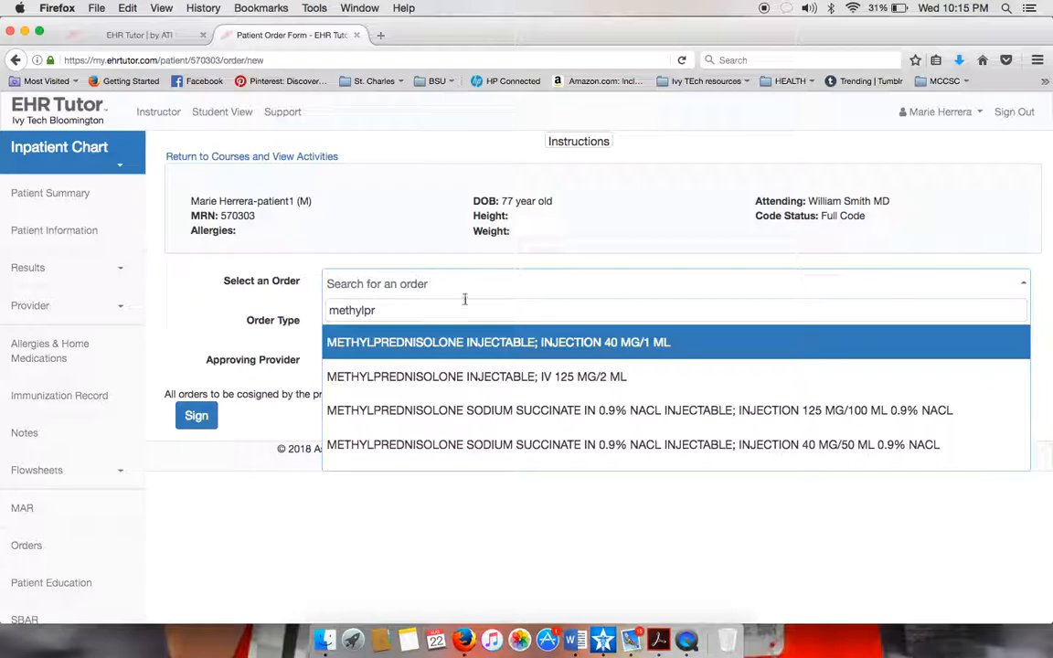
left_click(448, 354)
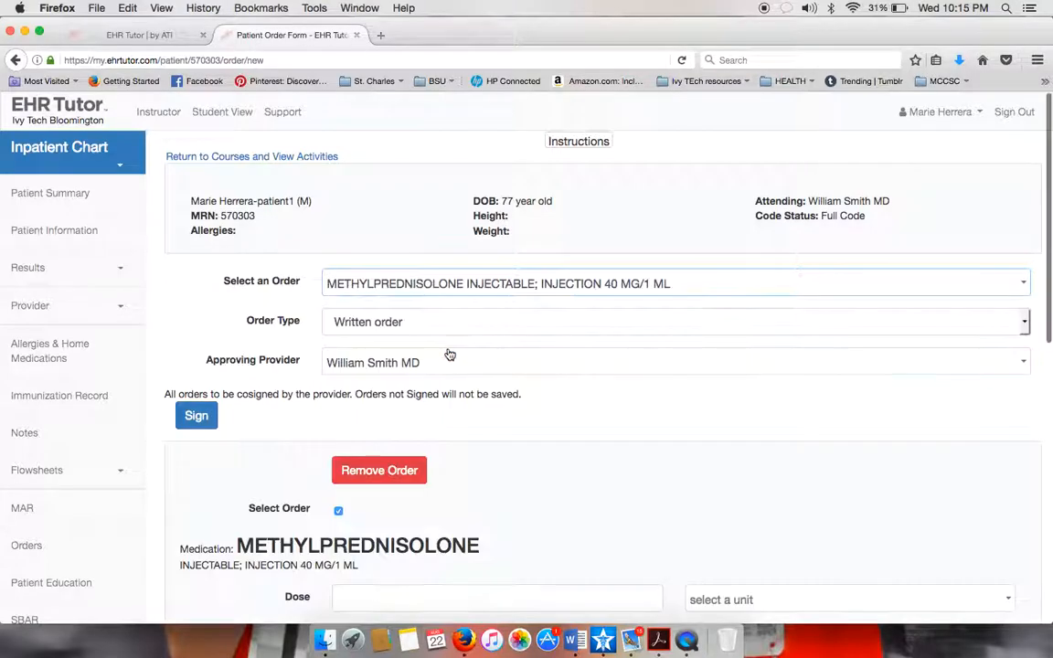
scroll(449, 379, "down", 1)
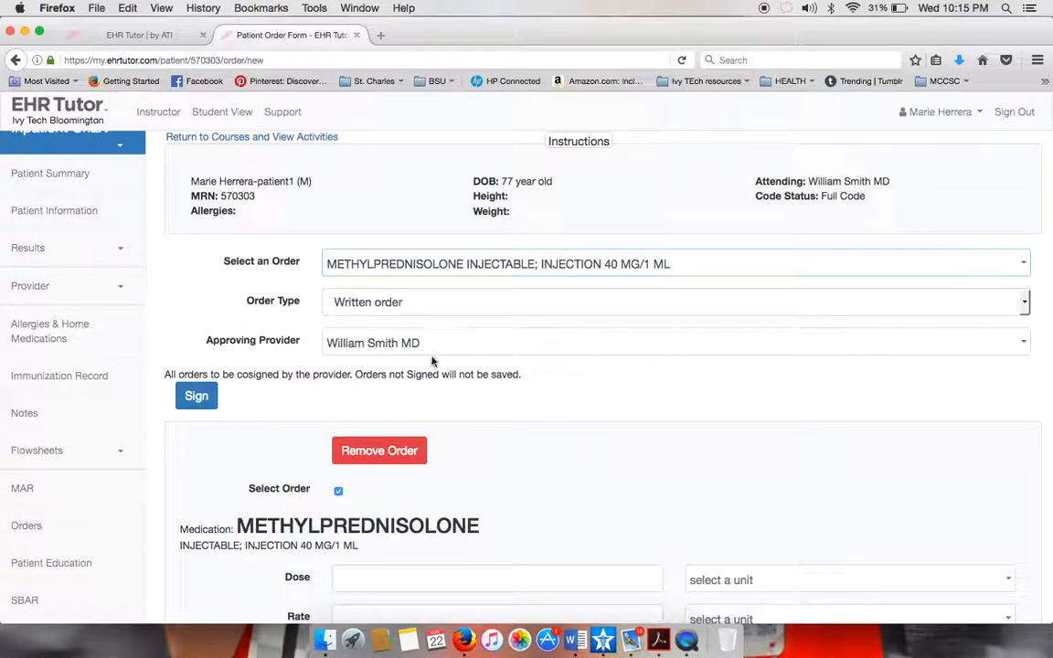
scroll(431, 362, "down", 4)
scroll(432, 361, "down", 5)
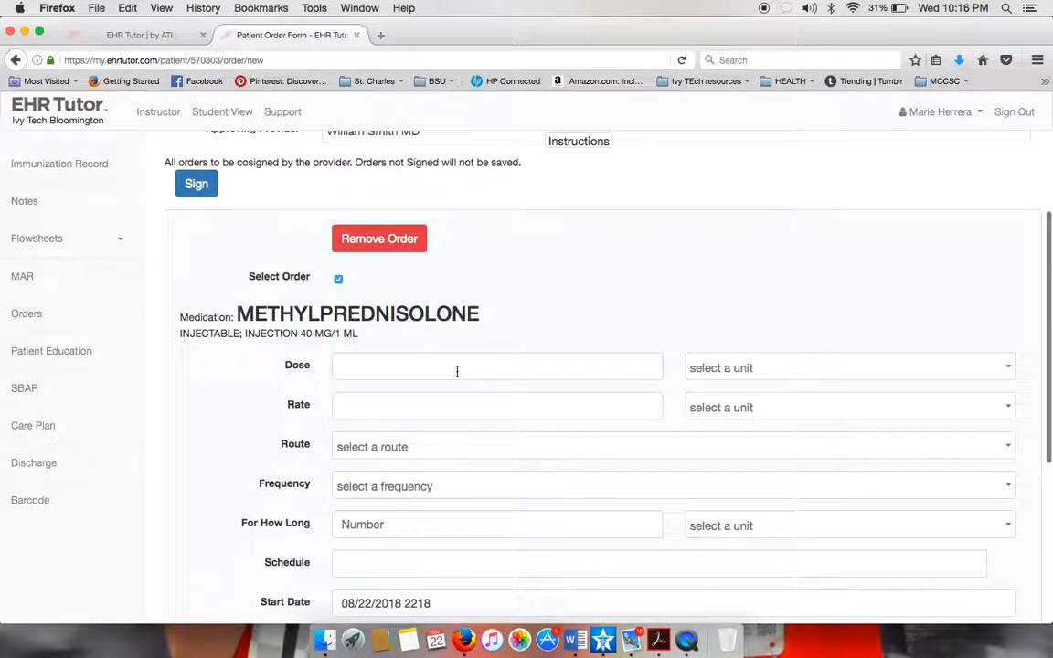
Set the order dose to 80 mg.
left_click(407, 373)
type("40")
key("Tab")
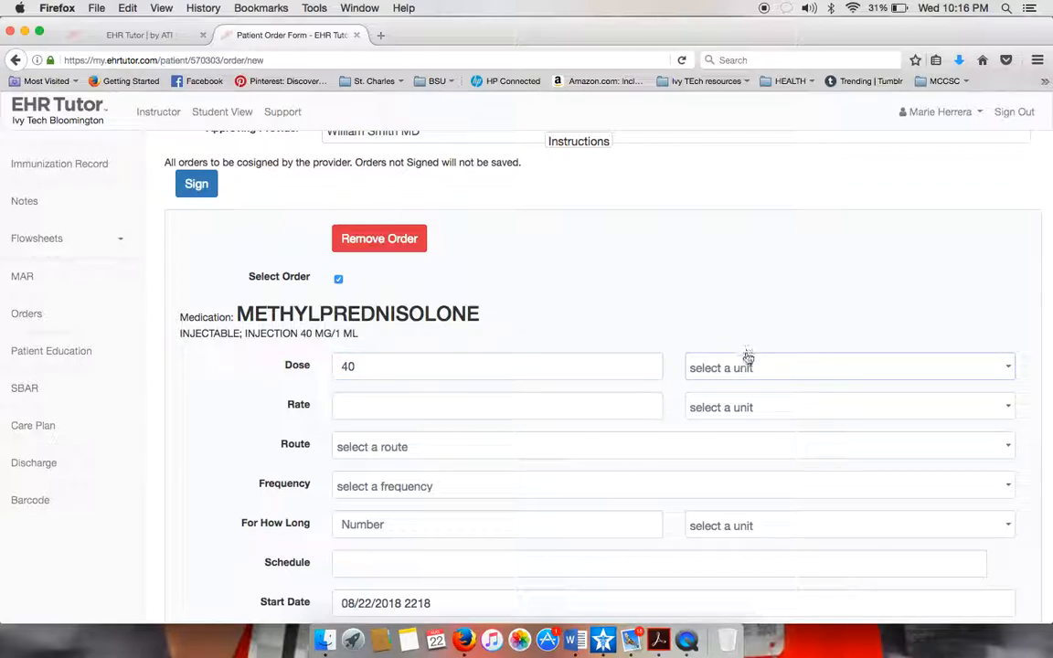
left_click(746, 367)
left_click(451, 376)
double_click(451, 376)
type("80")
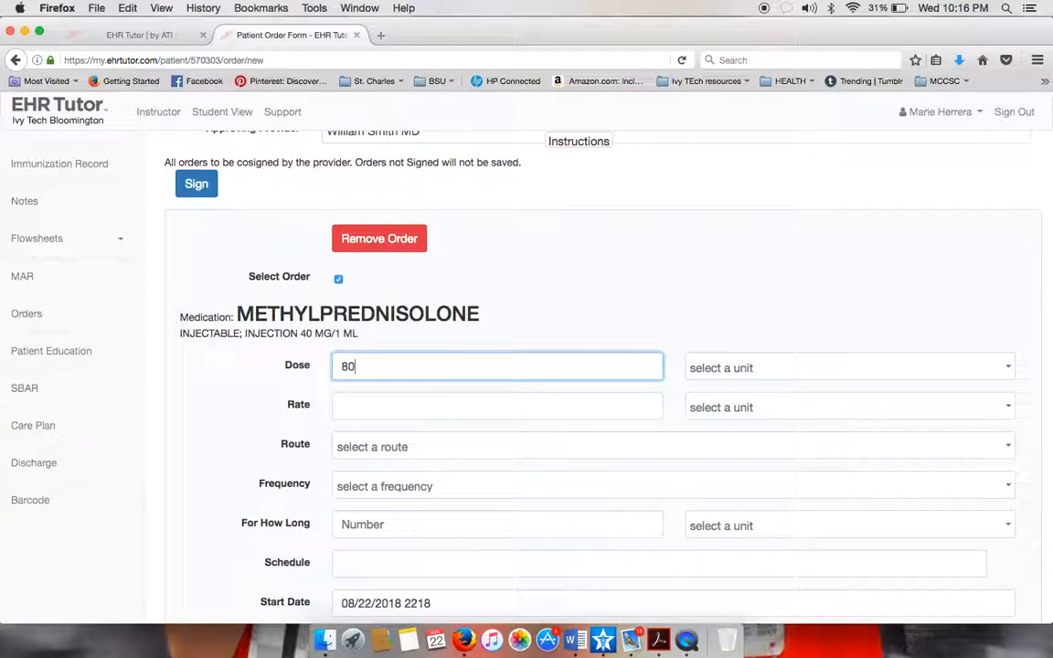
left_click(813, 370)
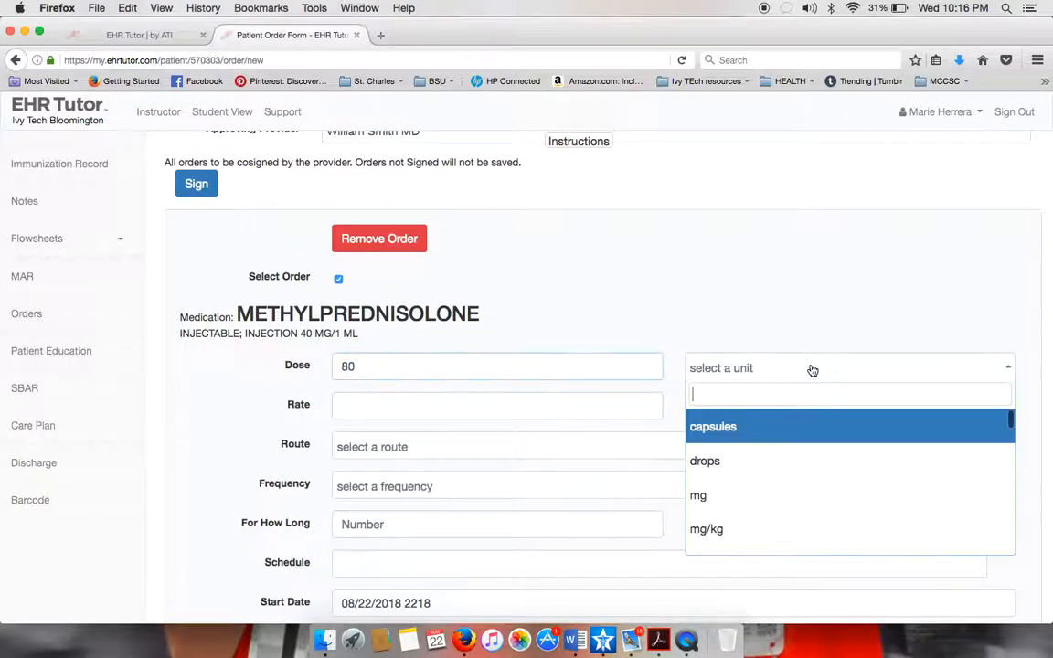
left_click(717, 495)
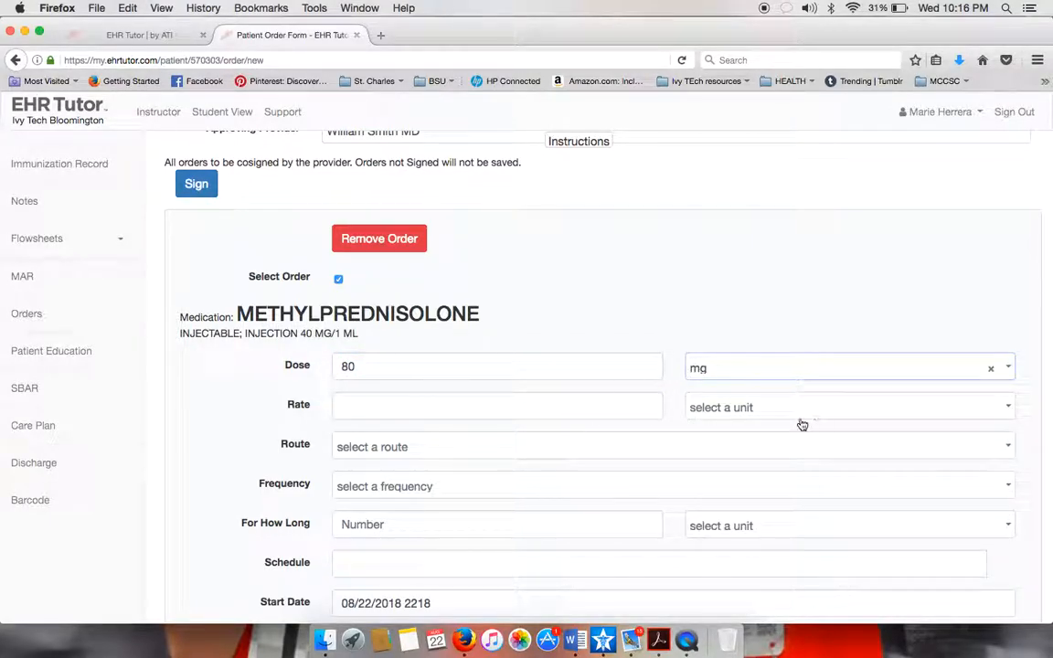
Set the route to IV and the frequency to Every 8 Hours.
left_click(477, 456)
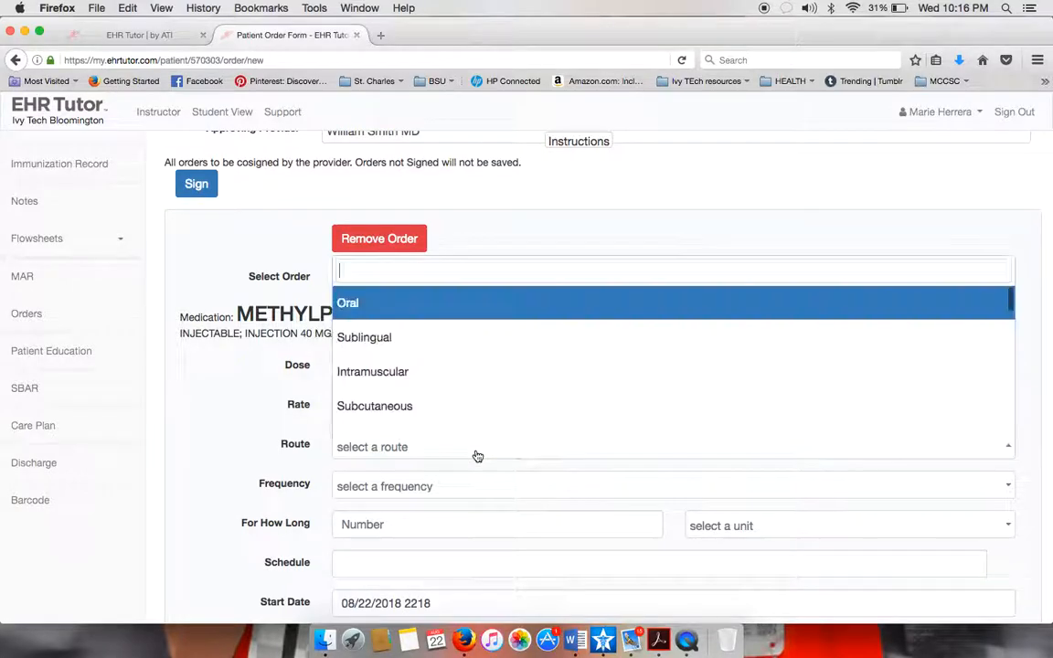
scroll(371, 429, "down", 1)
left_click(352, 391)
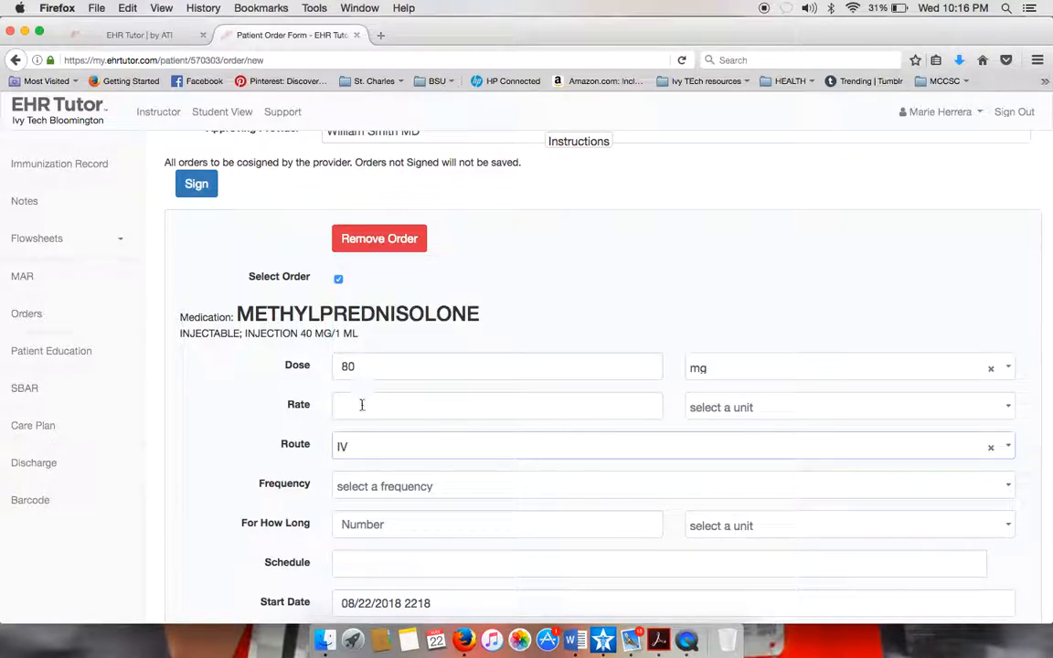
scroll(455, 518, "down", 1)
scroll(456, 518, "down", 2)
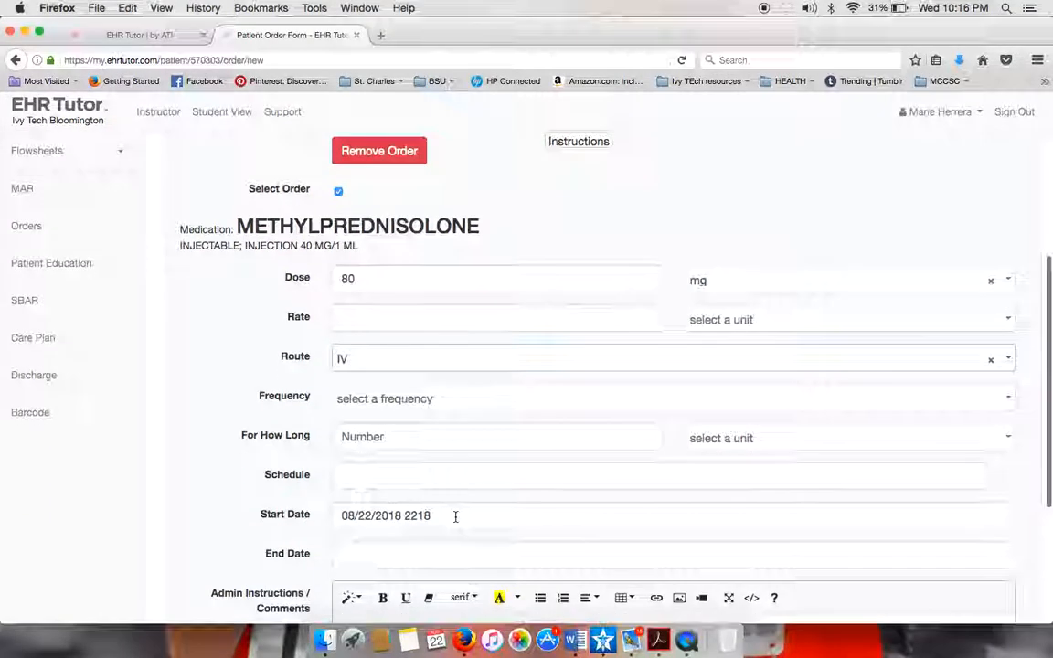
left_click(448, 406)
scroll(393, 553, "down", 3)
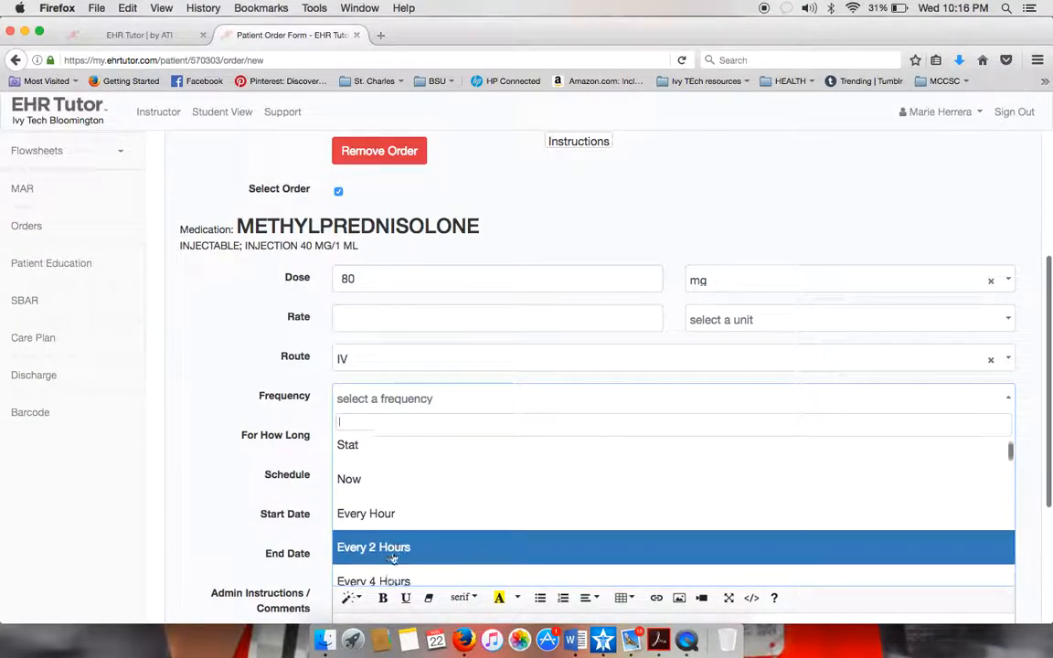
scroll(393, 553, "down", 1)
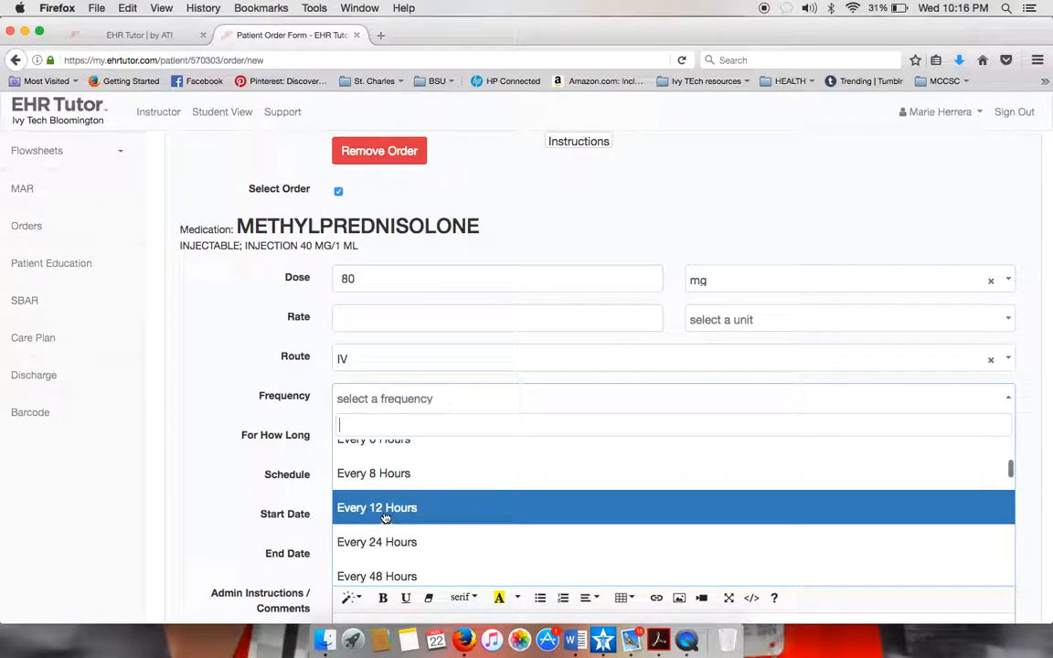
left_click(388, 510)
left_click(485, 408)
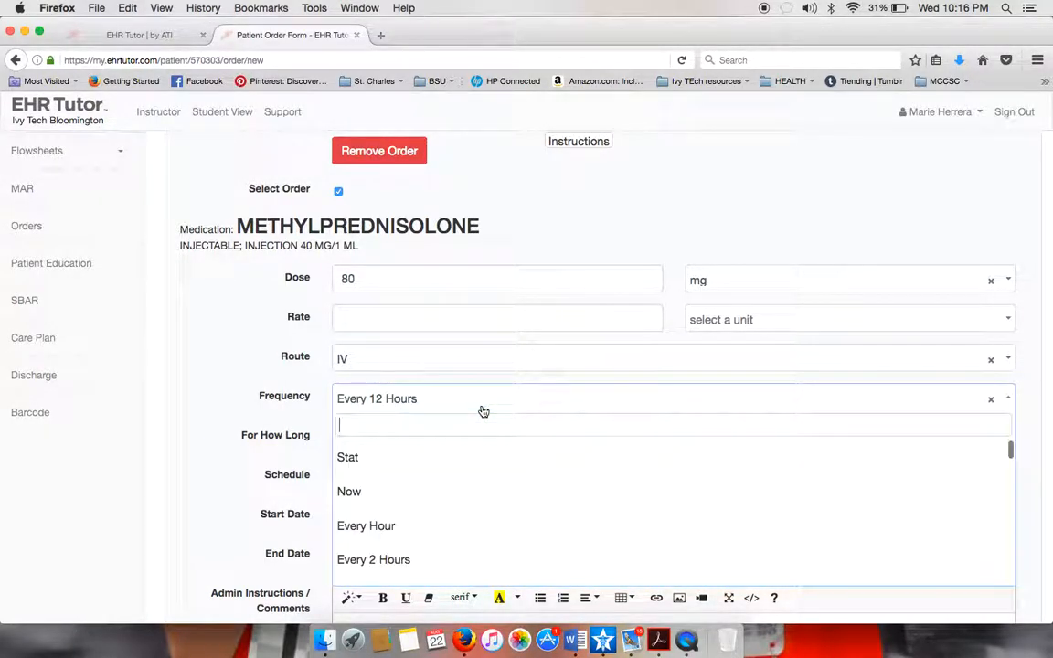
scroll(405, 554, "down", 4)
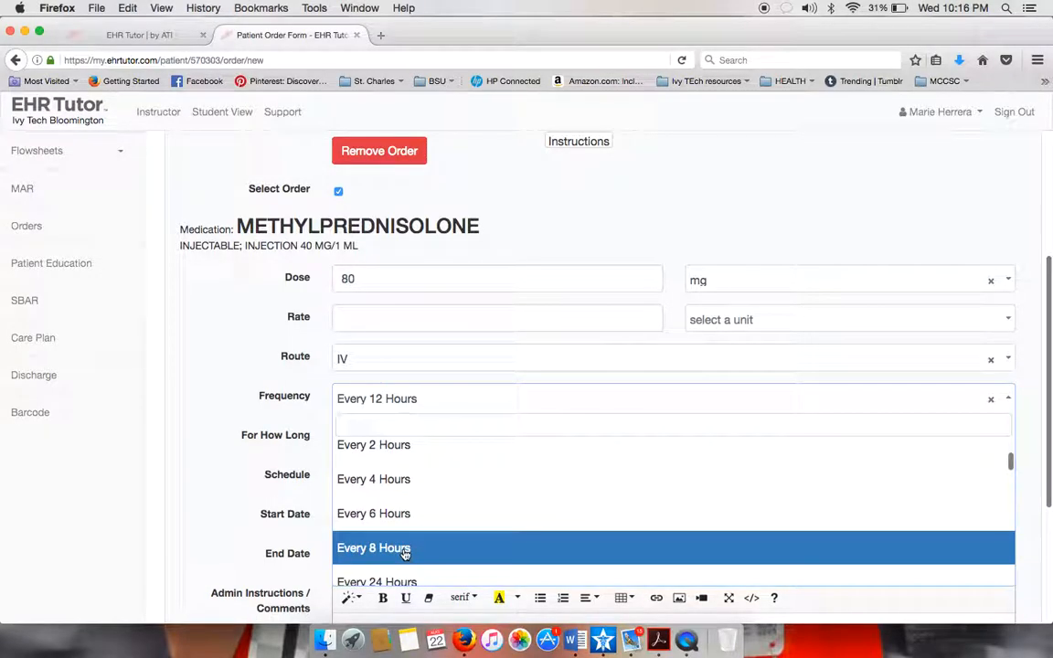
left_click(404, 551)
Review the order duration and administration schedule fields, keeping the 08/22/2018 2218 start.
left_click(532, 440)
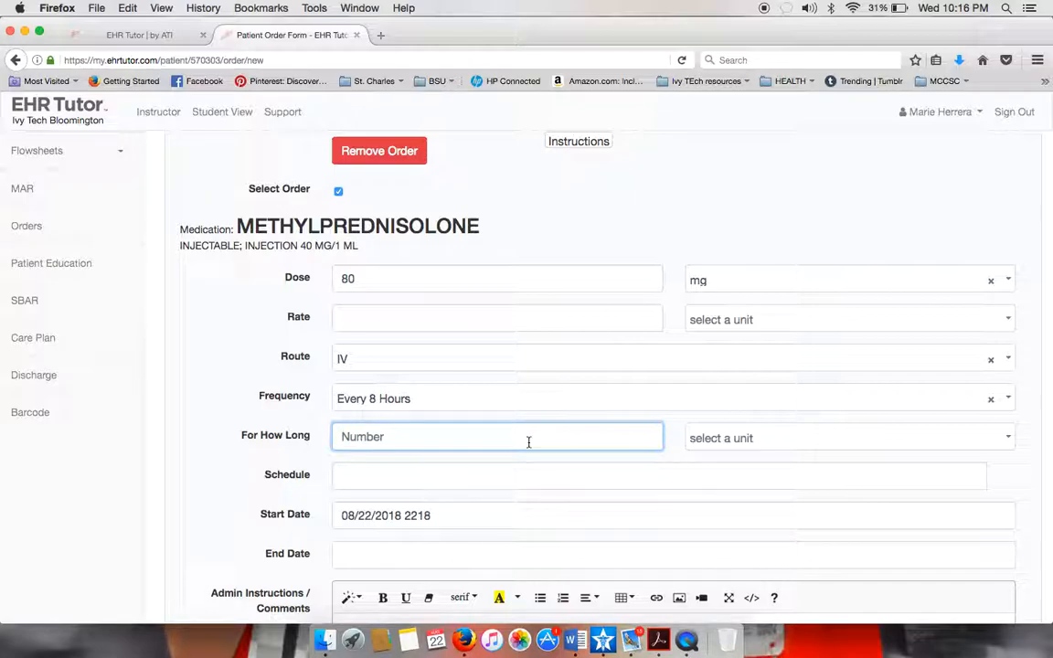
left_click(517, 474)
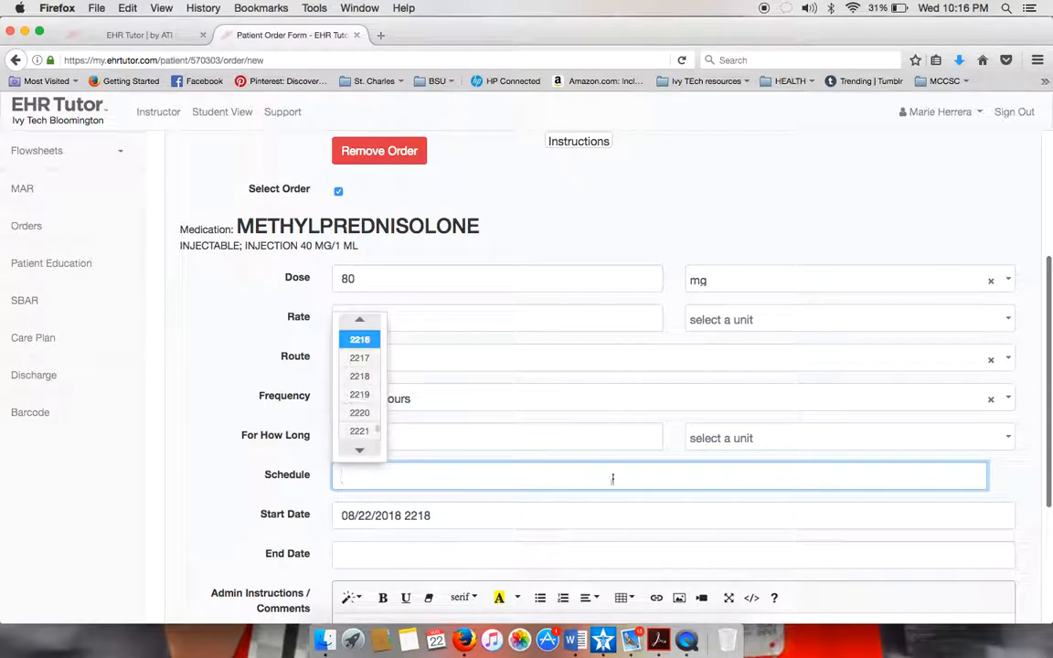
left_click(235, 477)
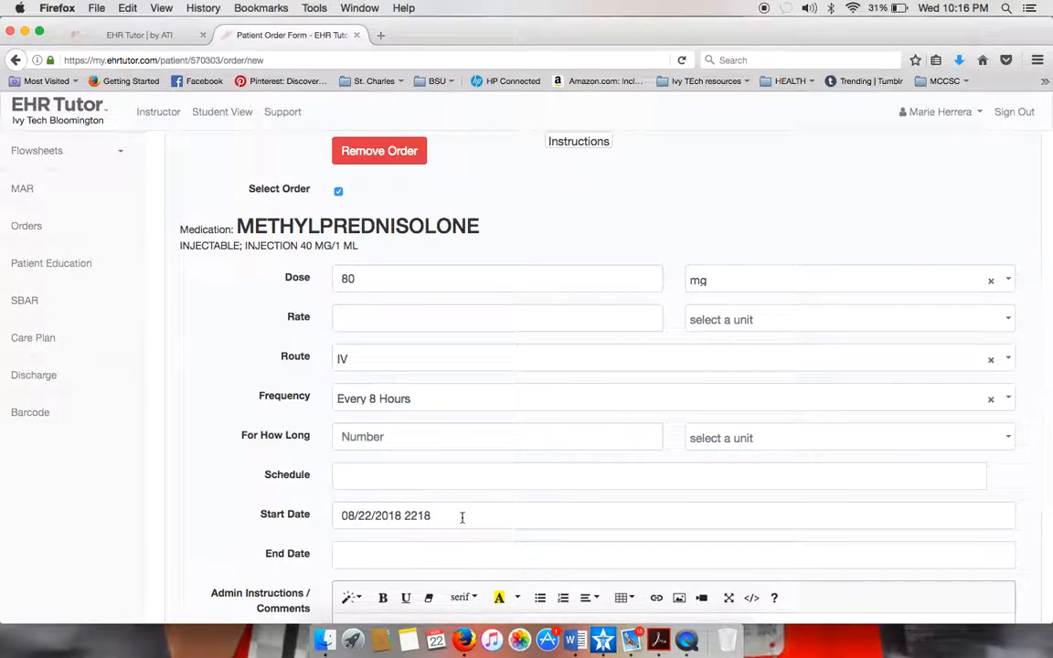
scroll(451, 515, "down", 3)
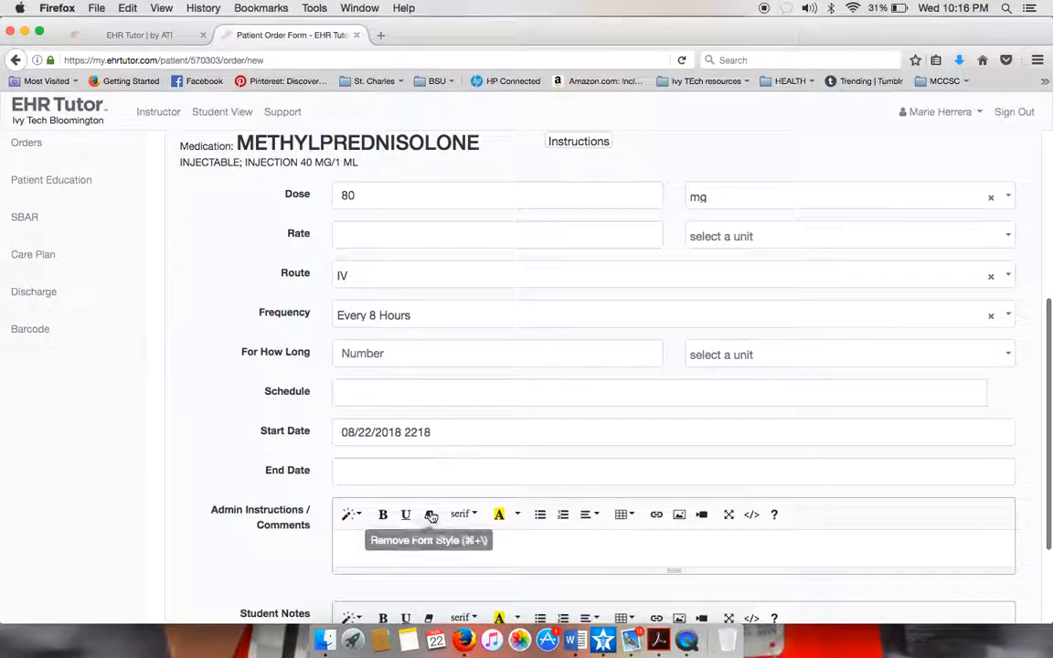
scroll(448, 432, "down", 5)
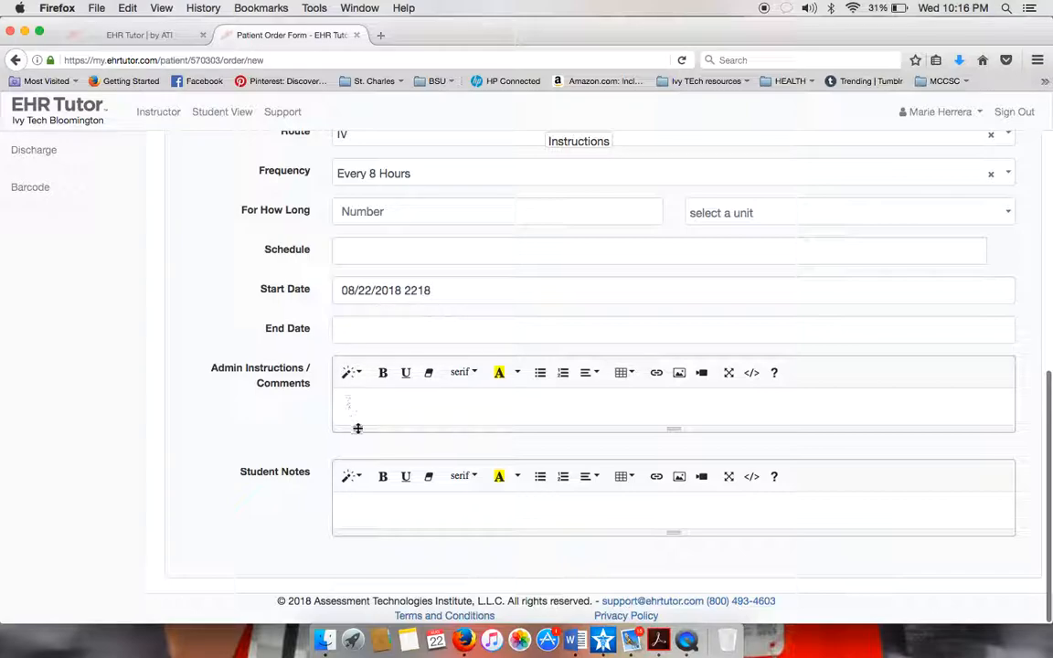
Write student notes: steroid easing lung inflammation, causes increased appetite and insomnia, used for COPD exacerbation.
left_click(343, 503)
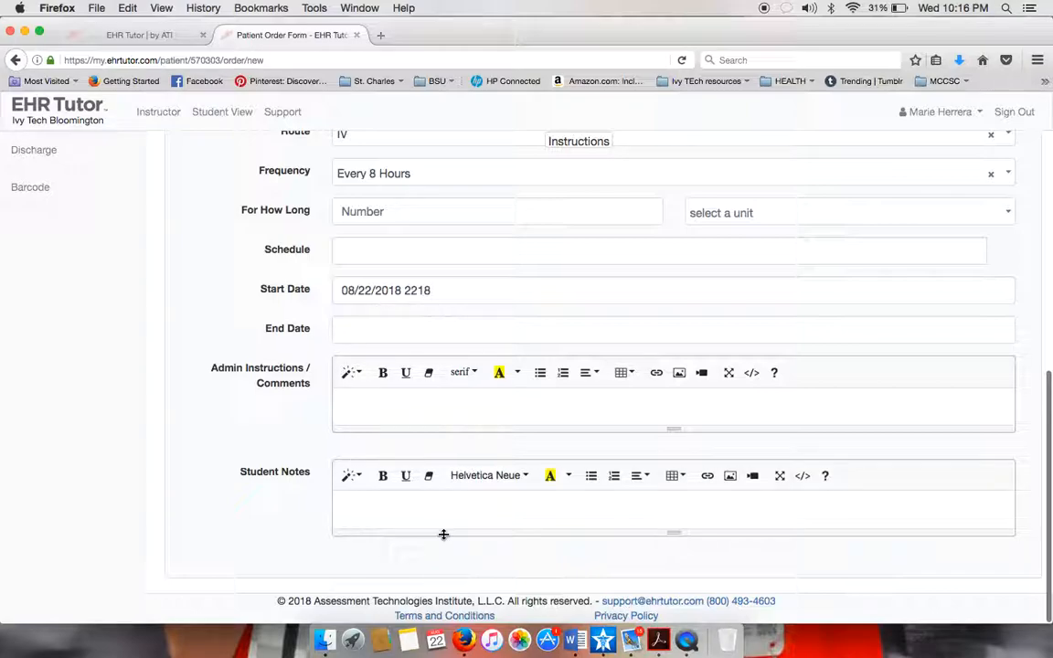
left_click(490, 505)
type("steroid; decreases inflammation in the lungs makeing ")
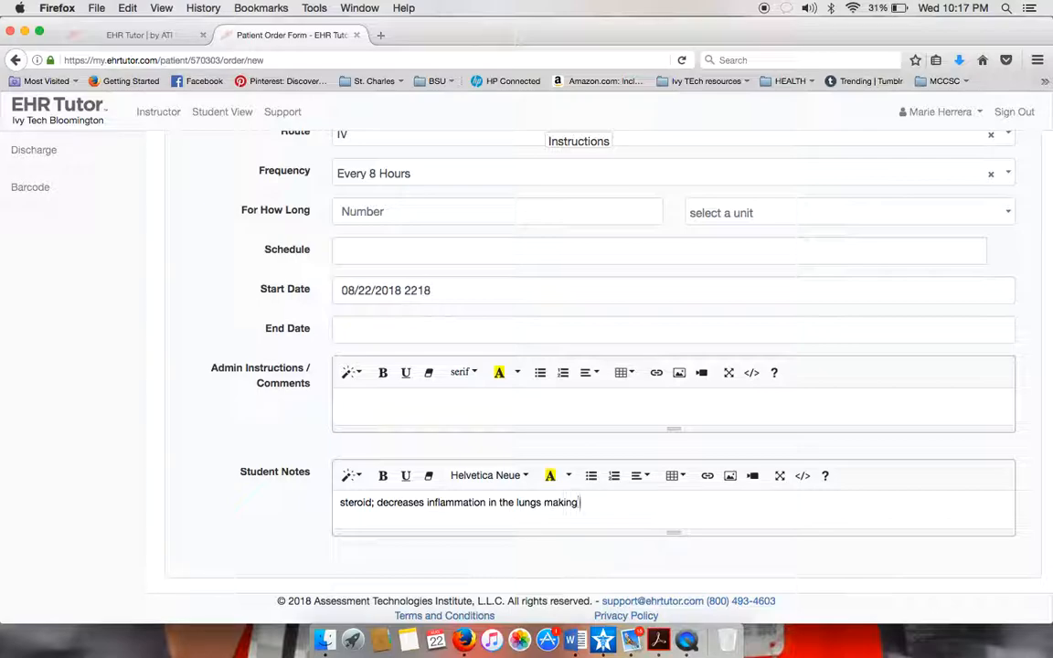
type("it easier to breathe. It can cause ")
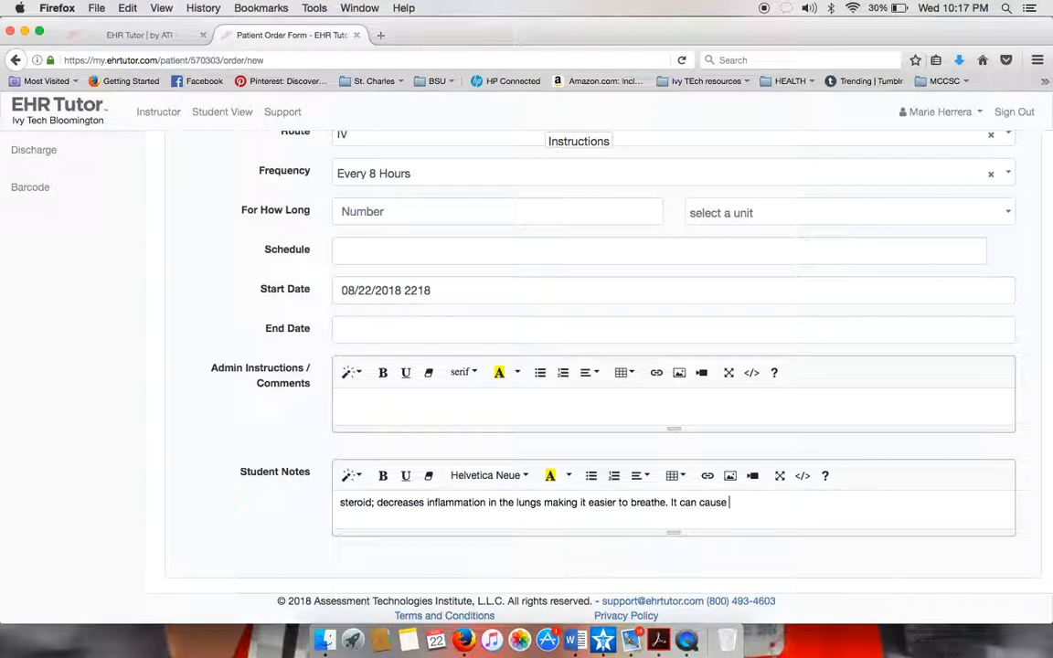
type("hyperglycemia, aggresion, weight ")
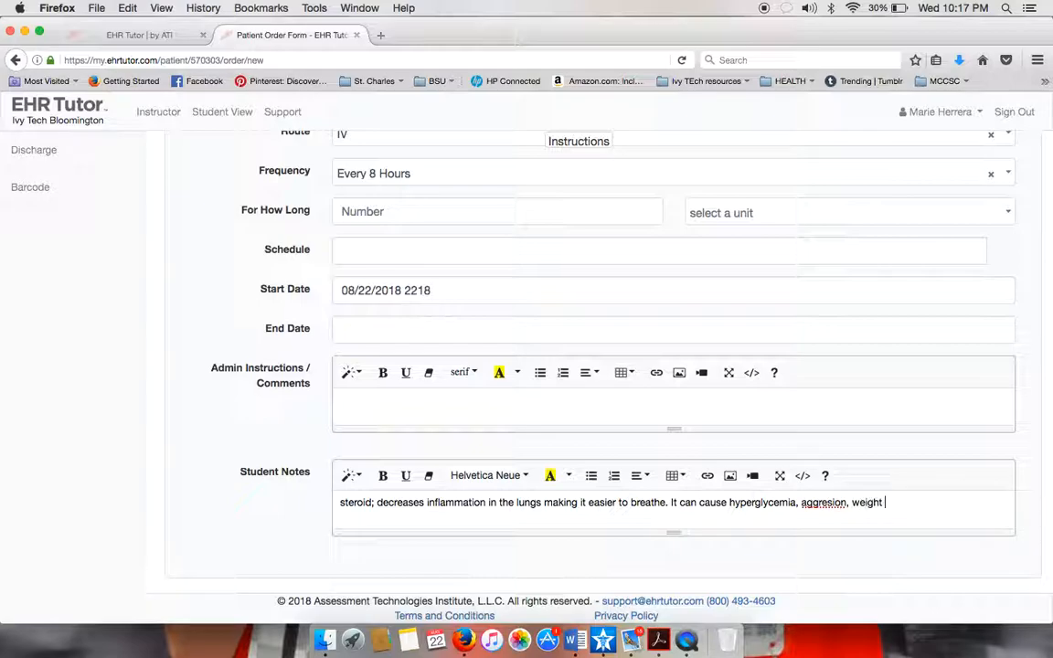
type("gain/fluid retention, increase")
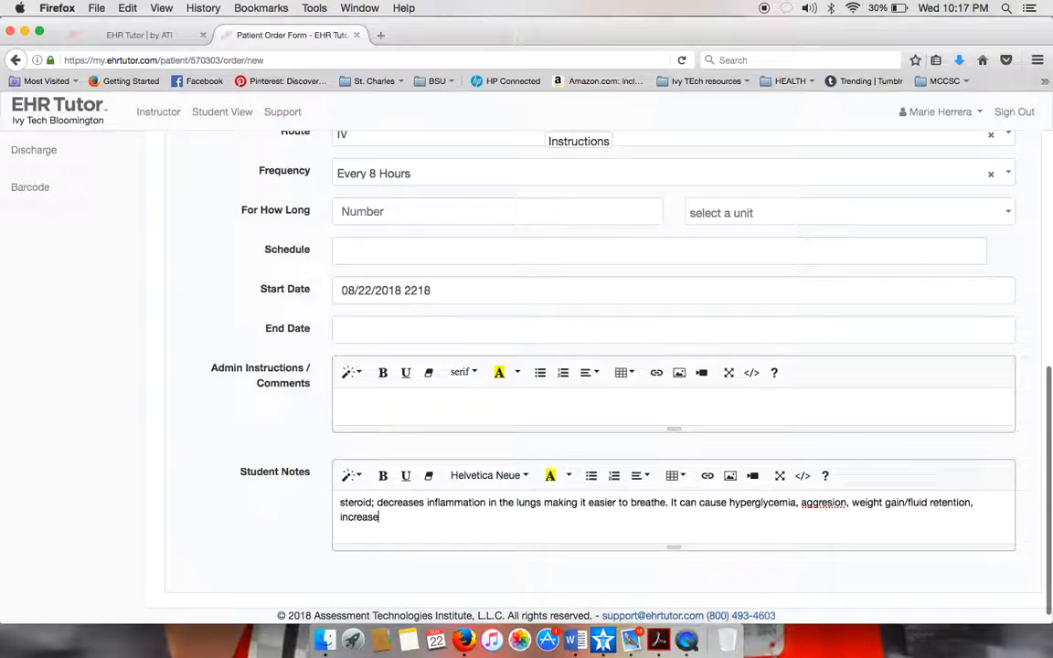
type("ed a")
key("BackSpace")
key("BackSpace")
key("BackSpace")
type("d appetite")
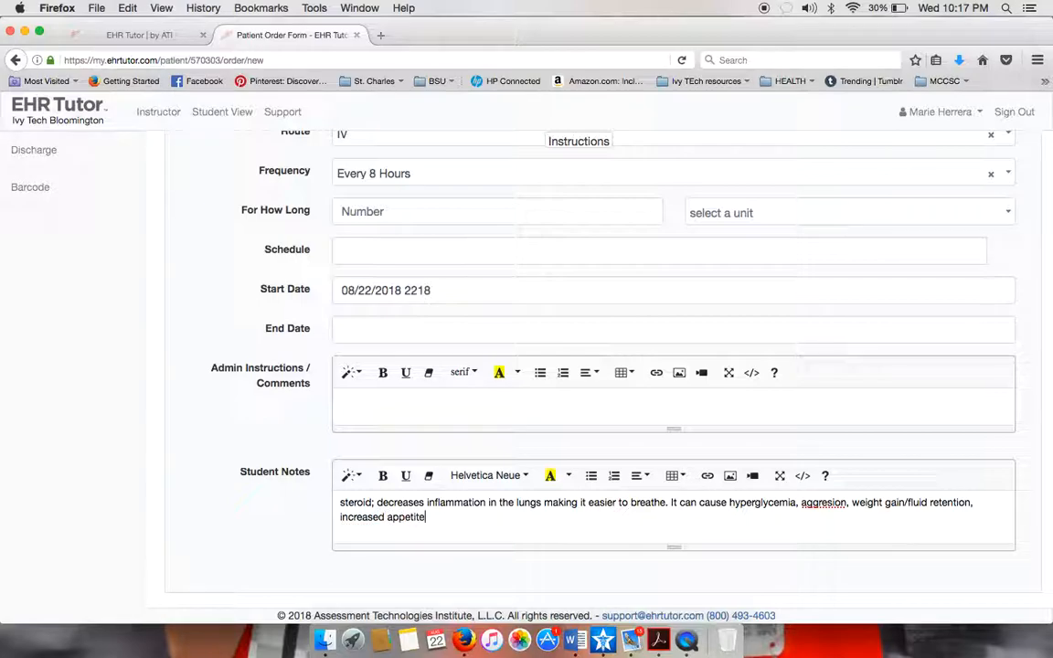
key("BackSpace")
type("e, insomnia")
type("sed beca")
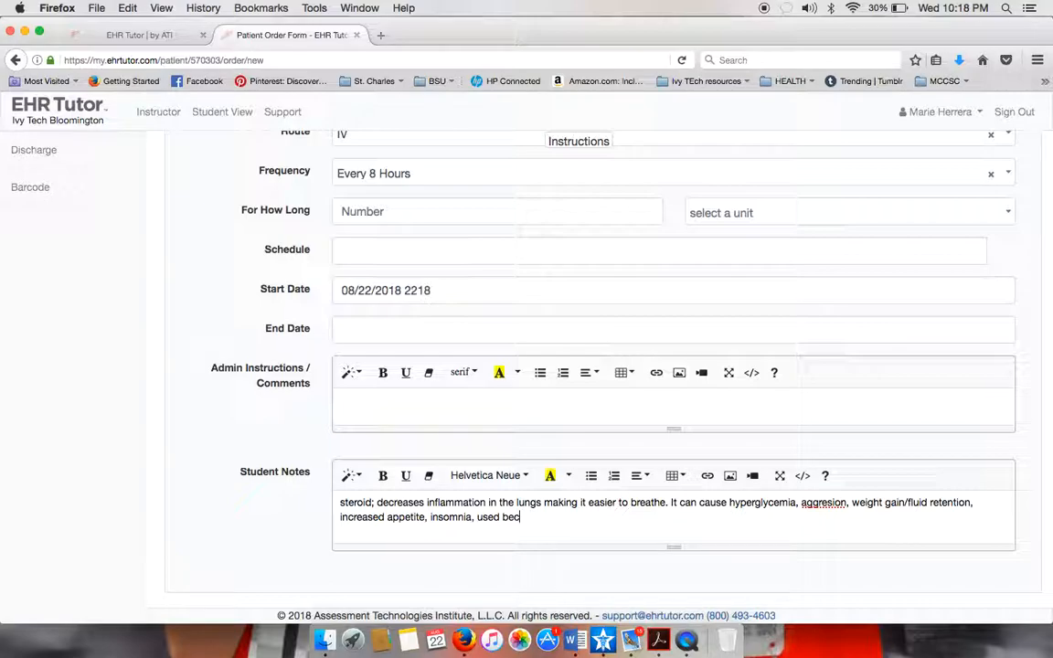
type("of the COPD ")
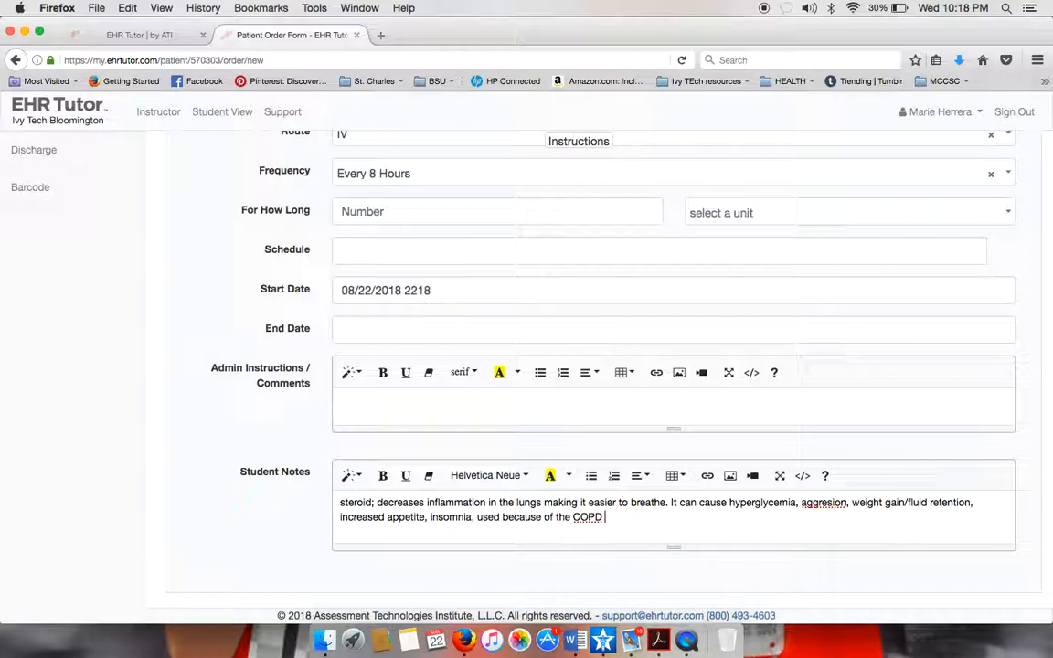
type("exacerbation")
scroll(380, 429, "down", 1)
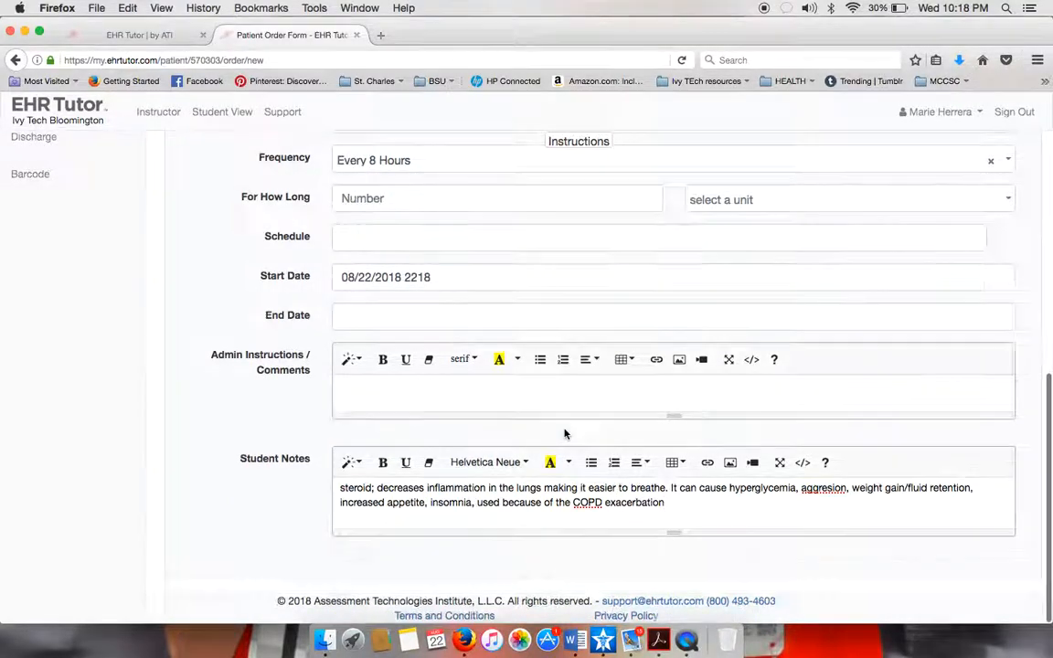
scroll(564, 430, "up", 10)
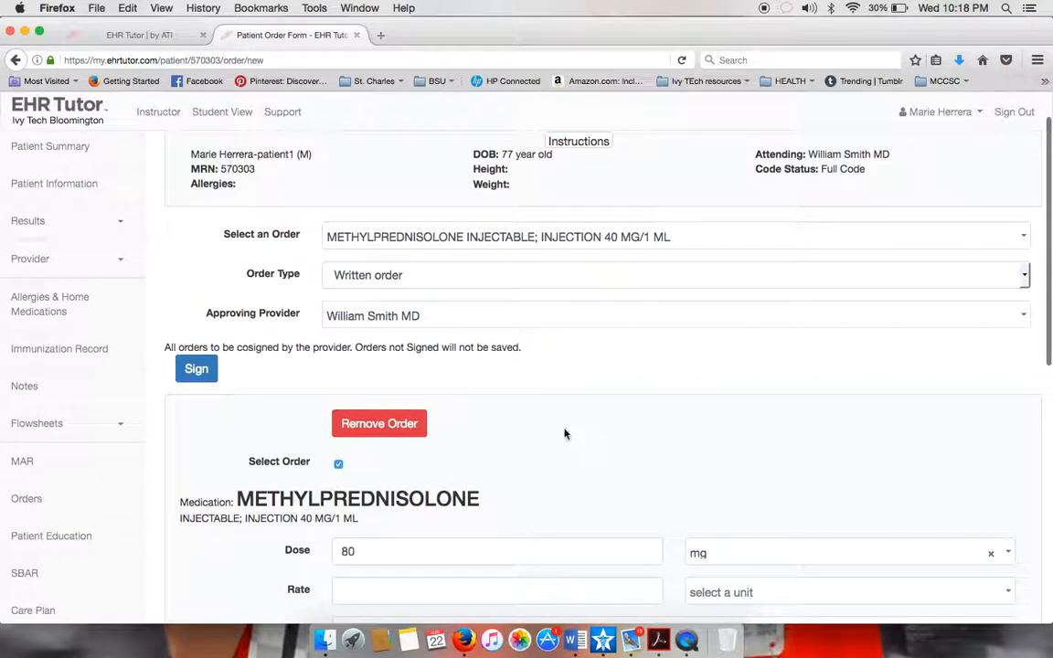
Sign the methylprednisolone order and reopen it from the Orders list for editing.
left_click(193, 369)
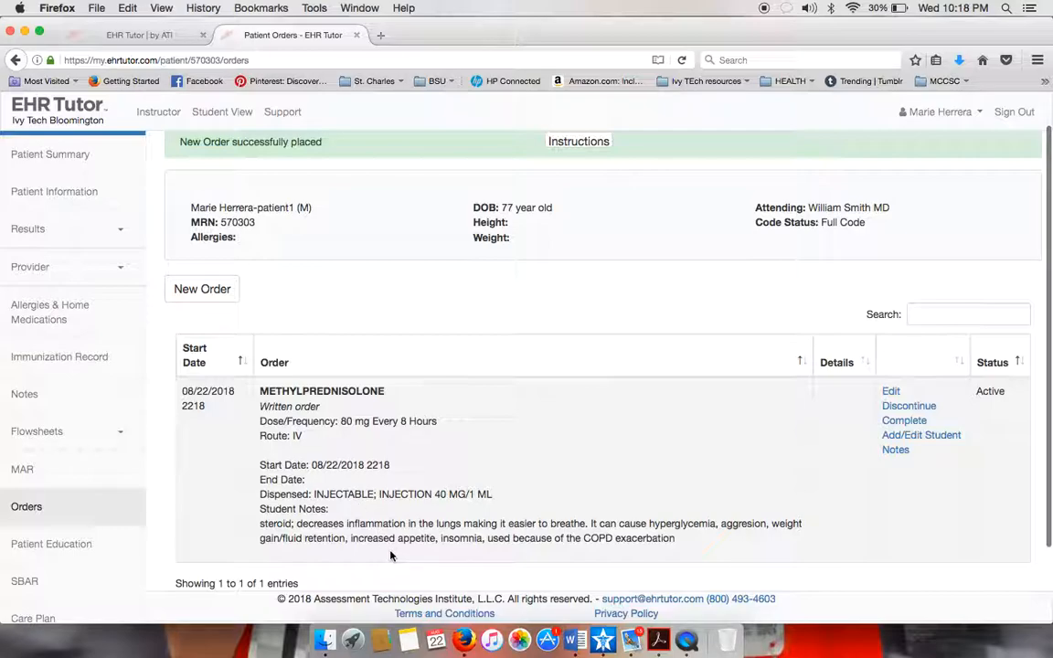
left_click(892, 395)
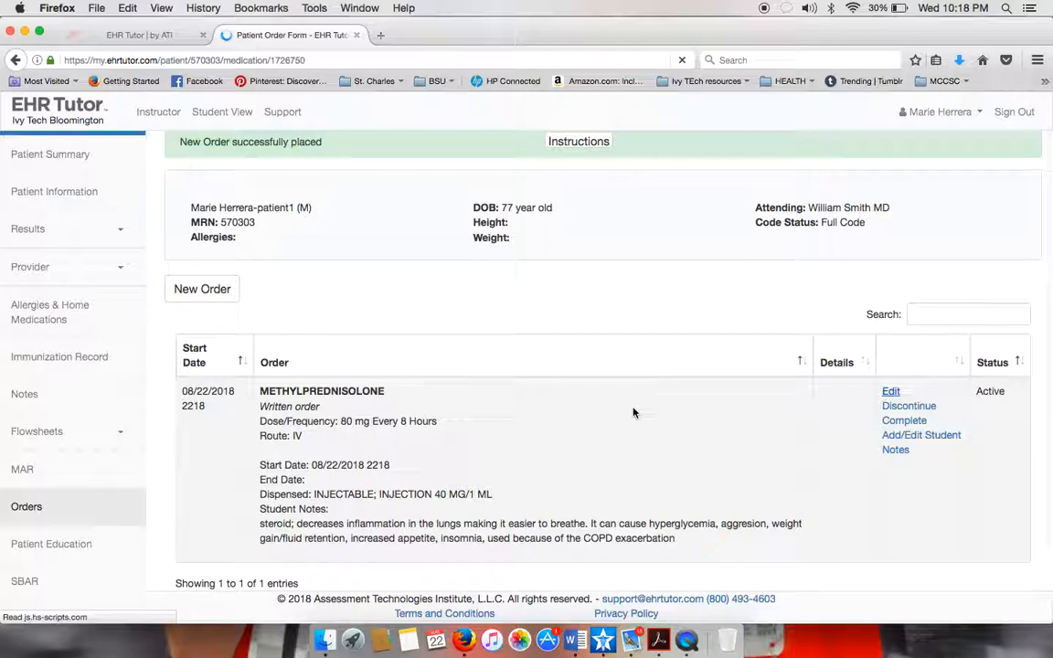
Add the line 'Administer over 2 min ivp' to the order's student notes.
scroll(594, 508, "down", 8)
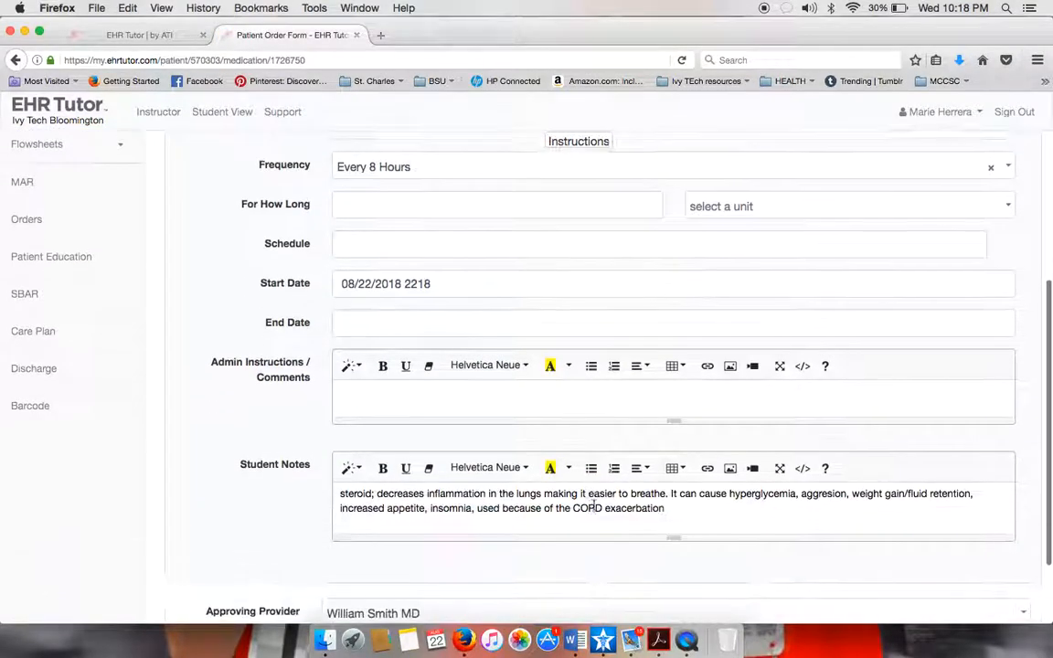
left_click(681, 455)
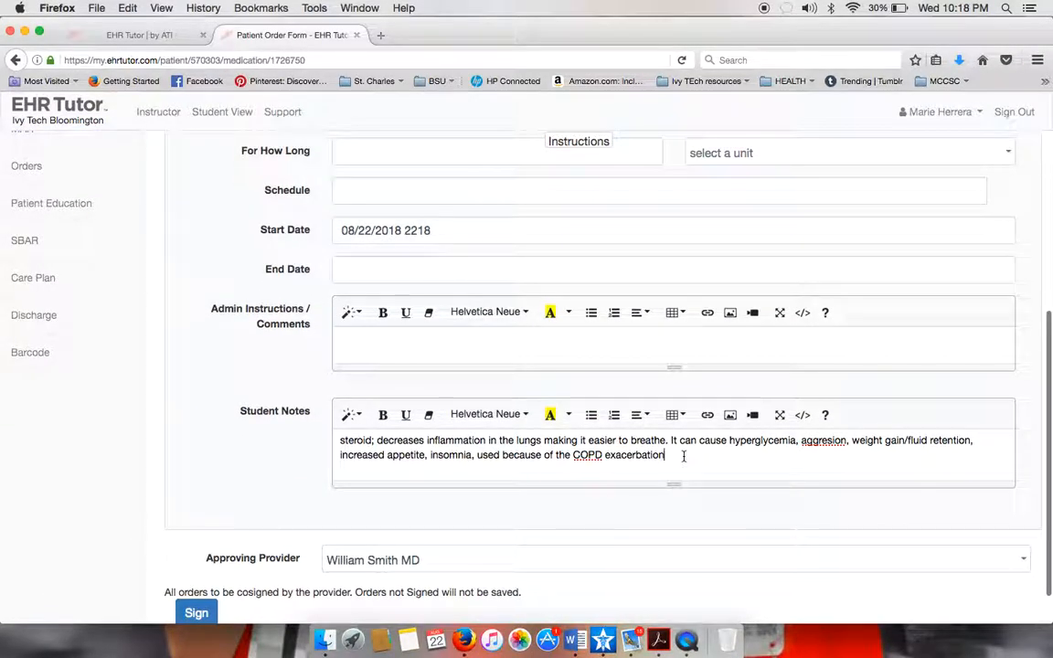
key("Return")
type("Administer over 2 min ivp")
key("Return")
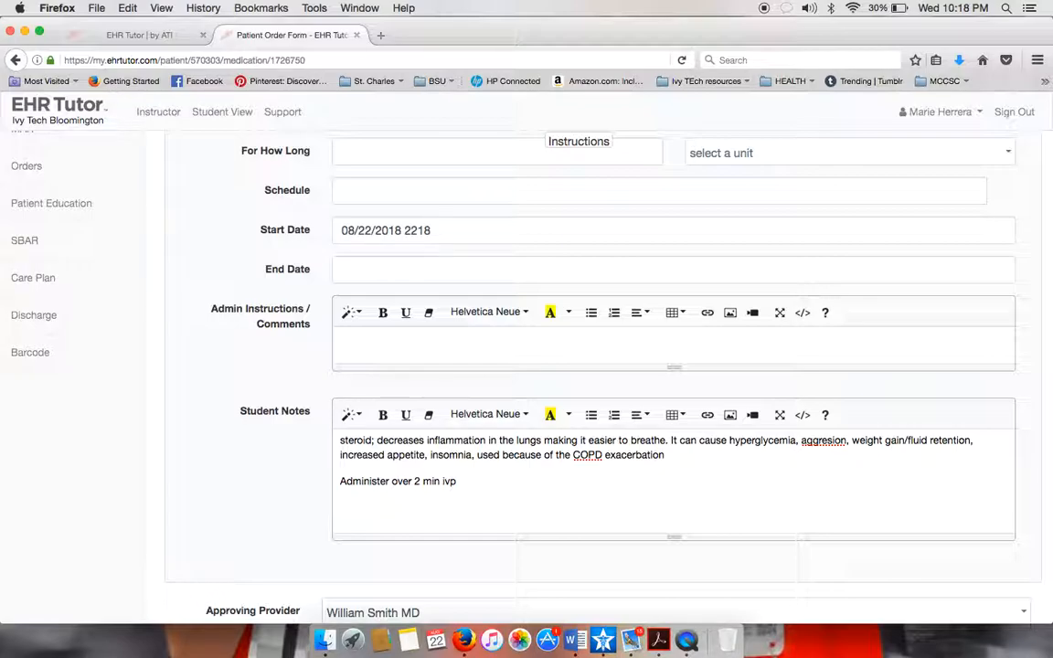
Add the citation '(brain, 2018)' below it and re-sign the order.
type("give")
key("BackSpace")
key("BackSpace")
key("BackSpace")
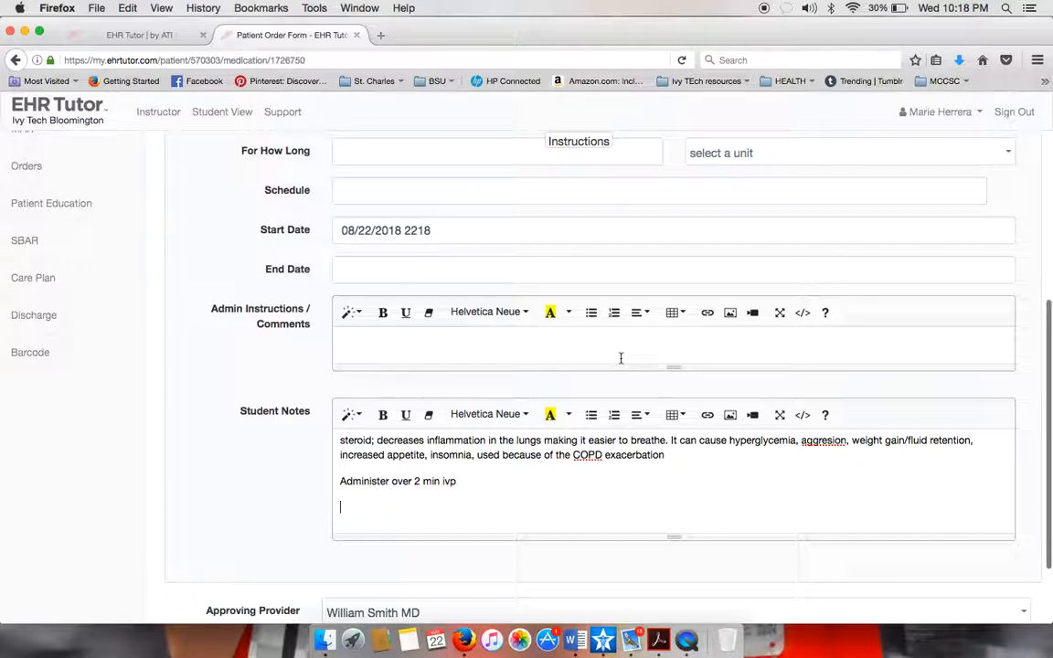
type("where did i")
key("BackSpace")
key("BackSpace")
key("BackSpace")
key("BackSpace")
key("BackSpace")
key("BackSpace")
key("BackSpace")
type("(brain, 2018)")
scroll(558, 437, "down", 1)
scroll(557, 437, "up", 5)
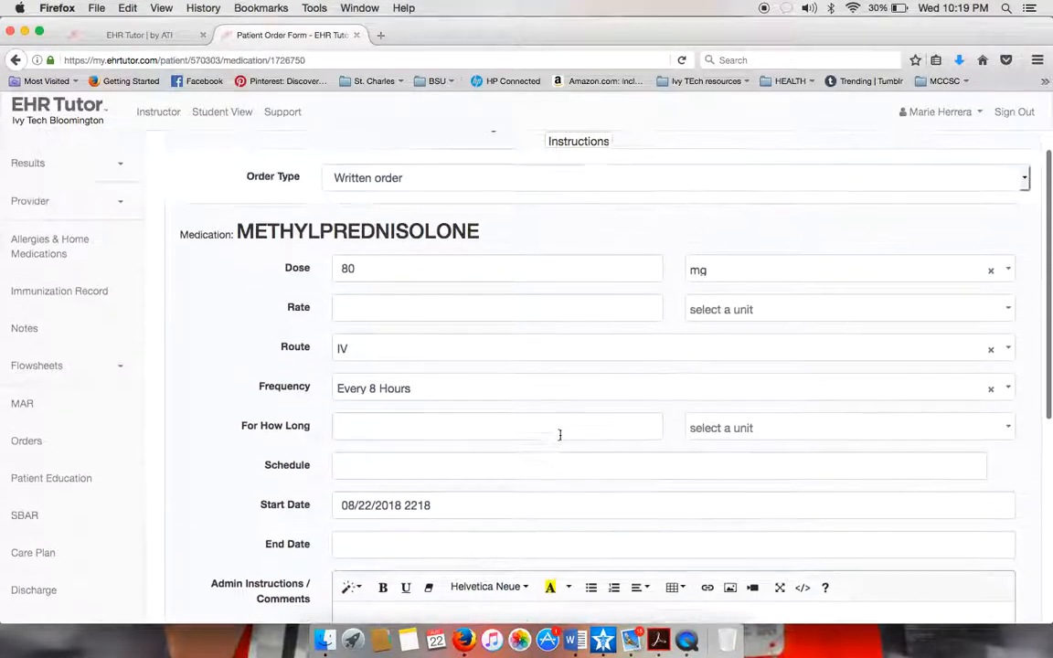
scroll(559, 435, "up", 3)
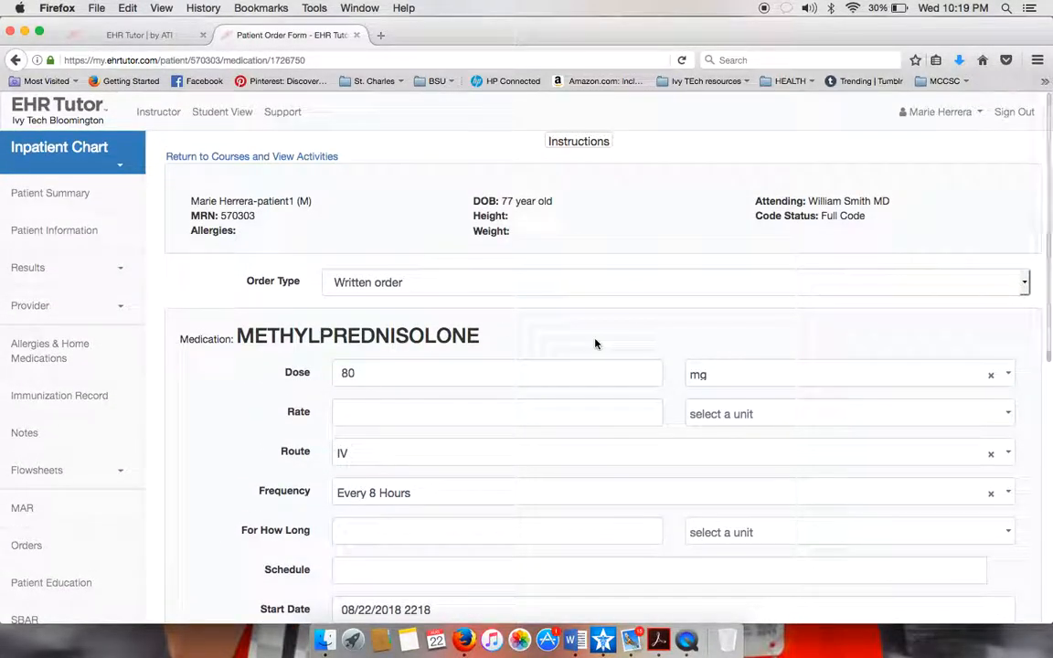
scroll(595, 344, "down", 10)
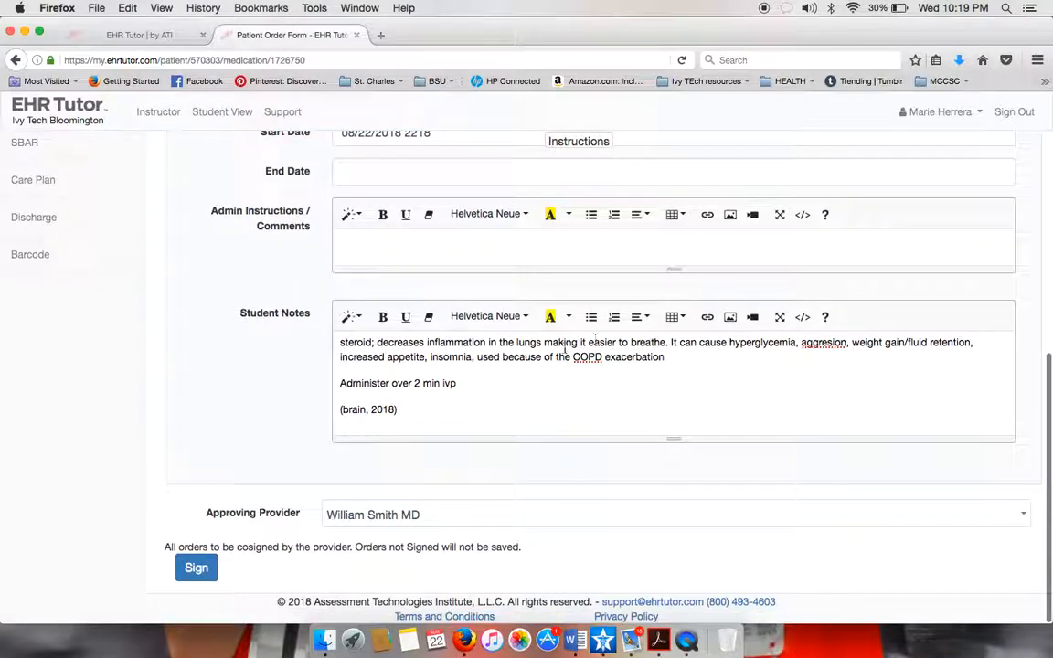
left_click(196, 568)
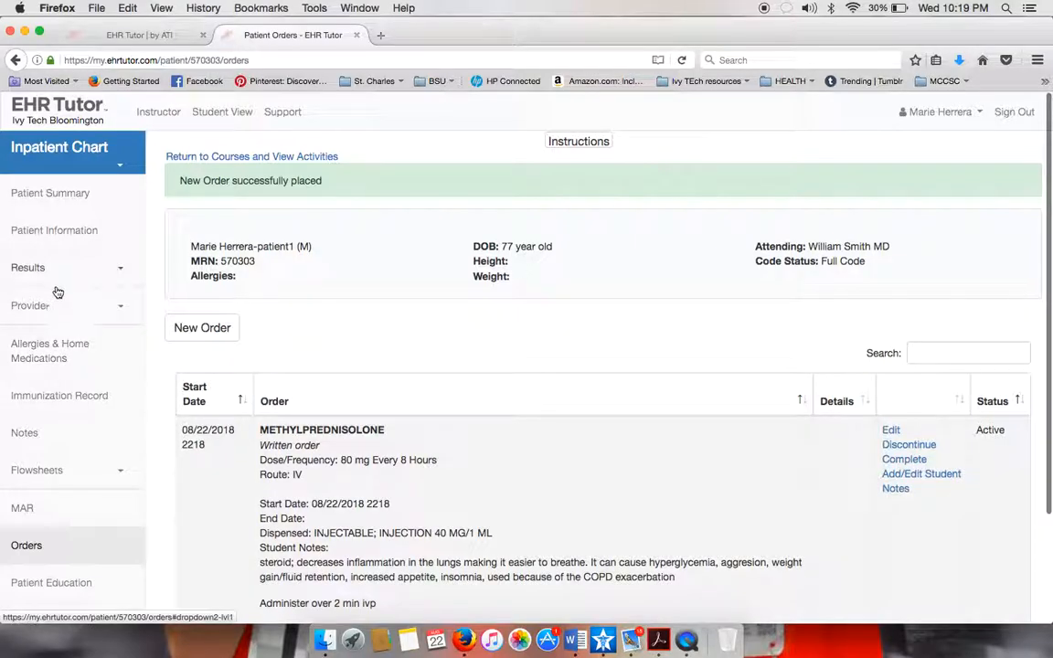
Chart the 1600 MAR dose, skipping patient and medication barcode scans with No Scanner Available.
left_click(41, 508)
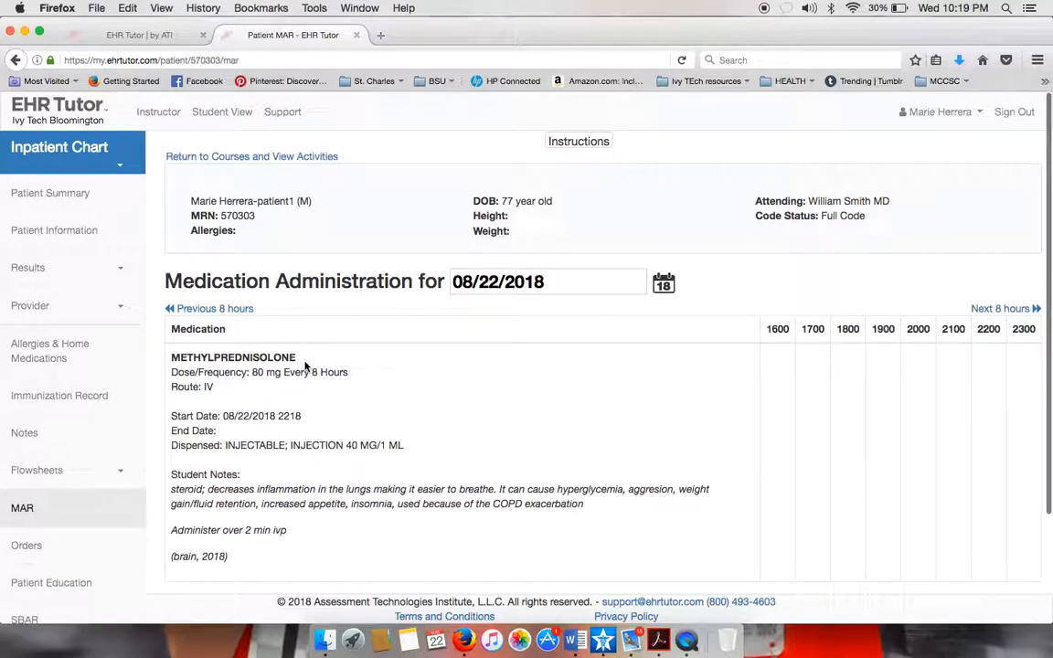
scroll(368, 385, "down", 3)
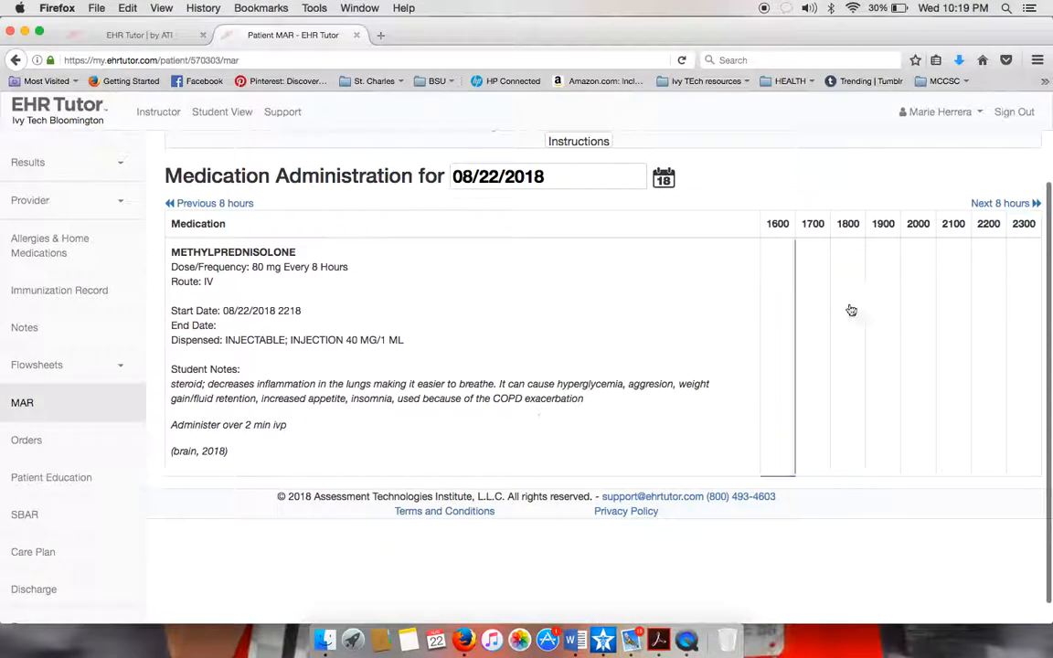
left_click(781, 265)
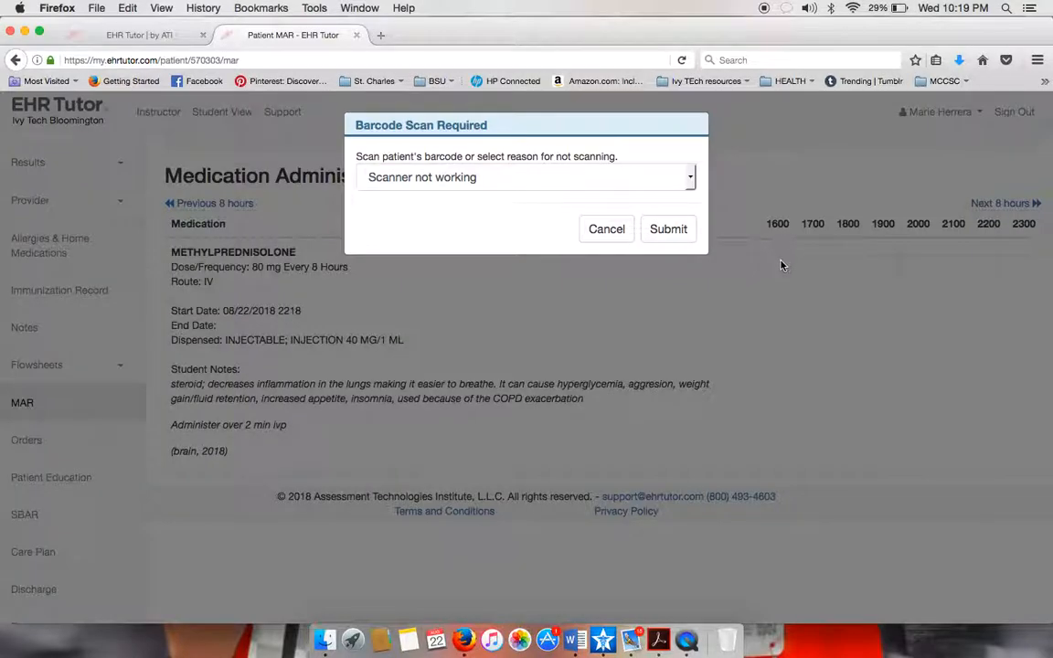
left_click(691, 182)
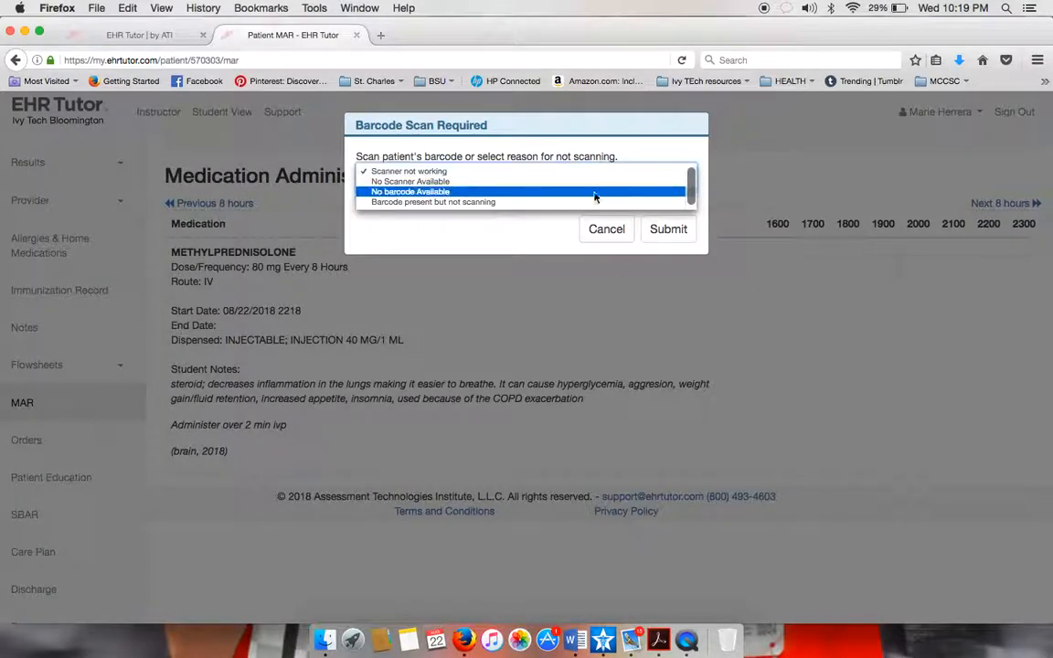
left_click(557, 182)
left_click(652, 230)
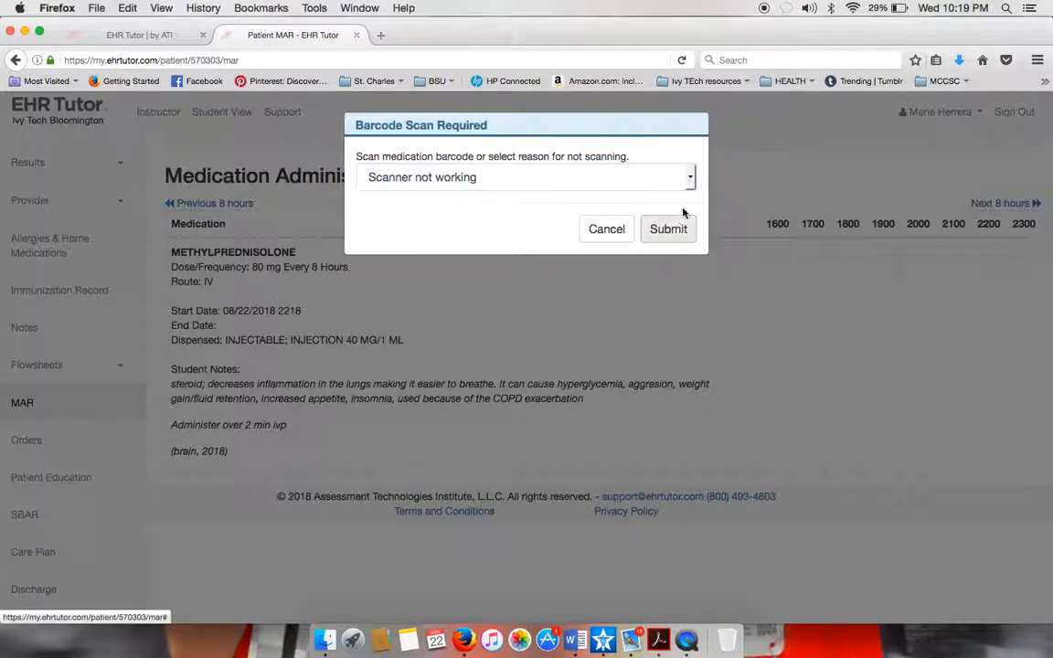
left_click(691, 178)
left_click(607, 182)
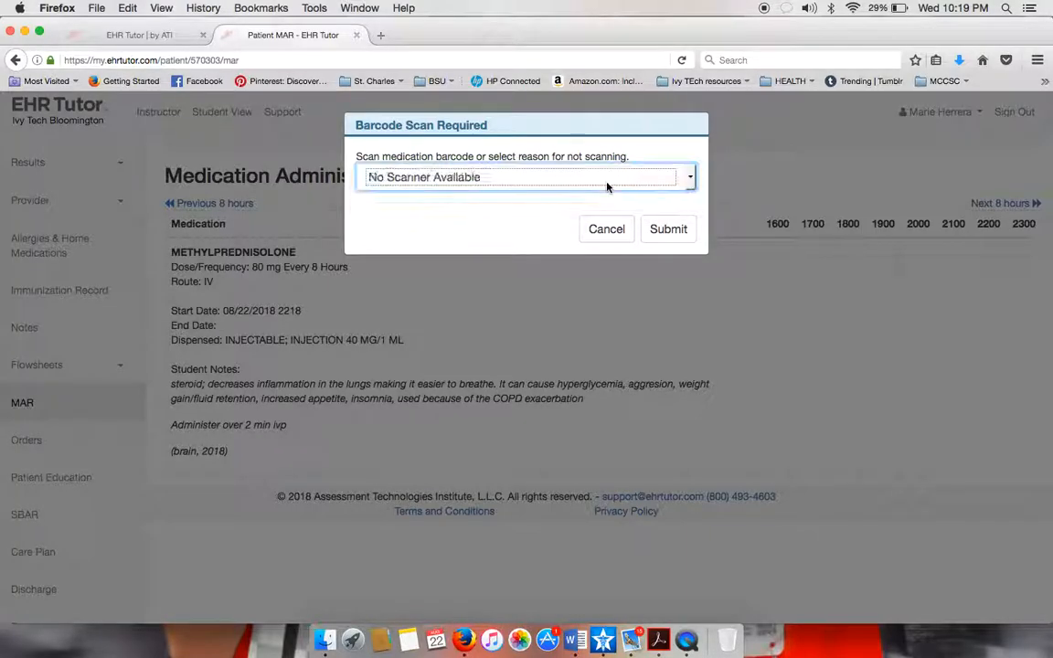
left_click(678, 229)
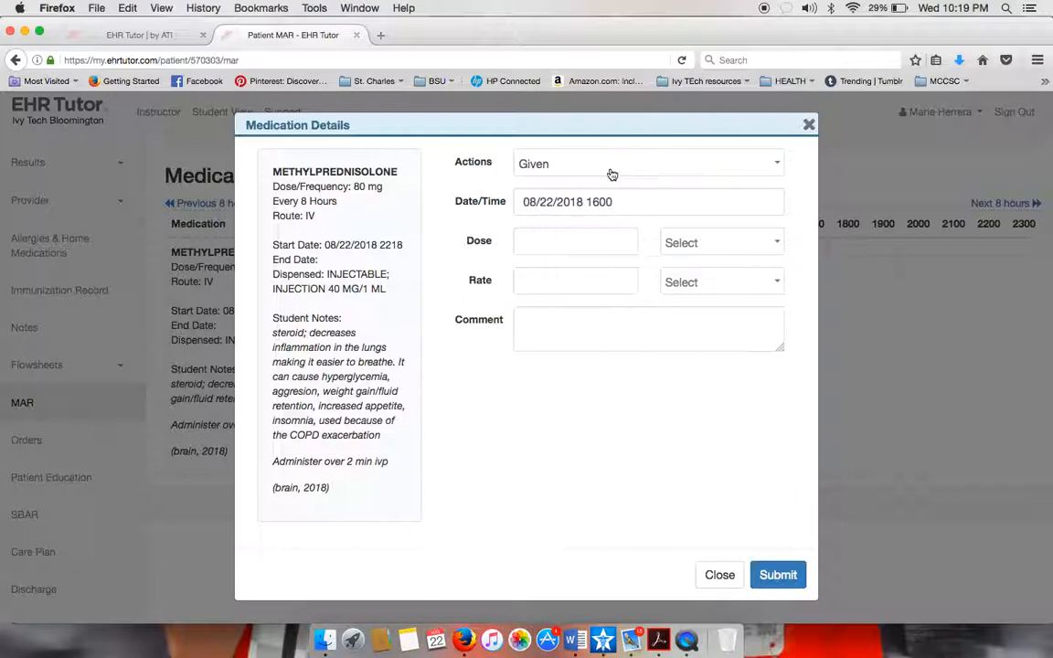
Enter an 80 mg dose for the 1600 methylprednisolone entry and submit it as Given.
left_click(594, 241)
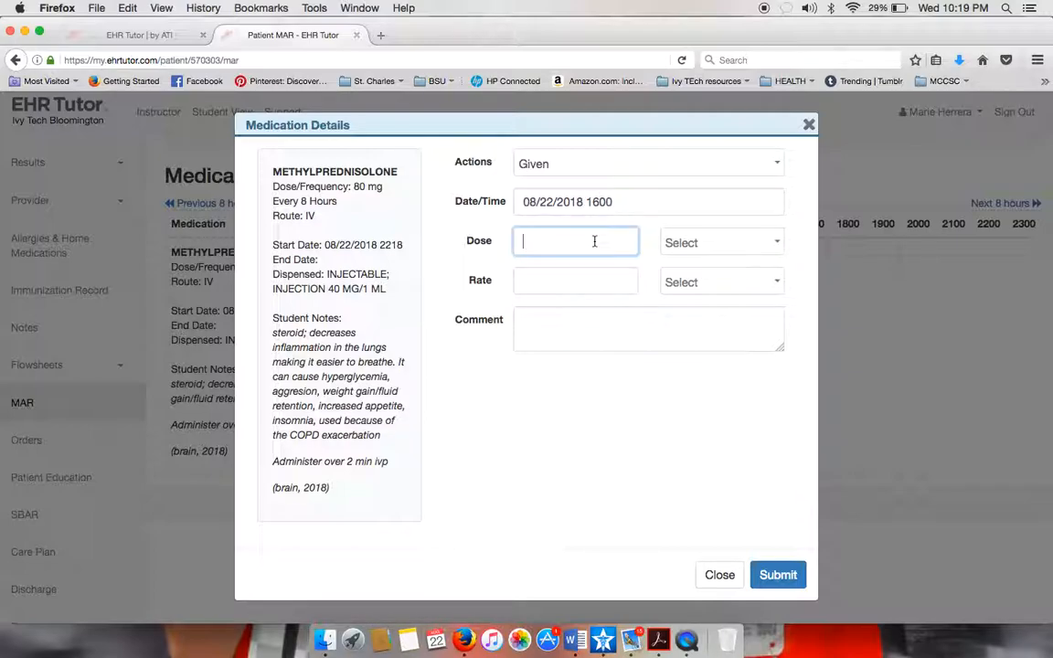
type("80 mg")
left_click(776, 245)
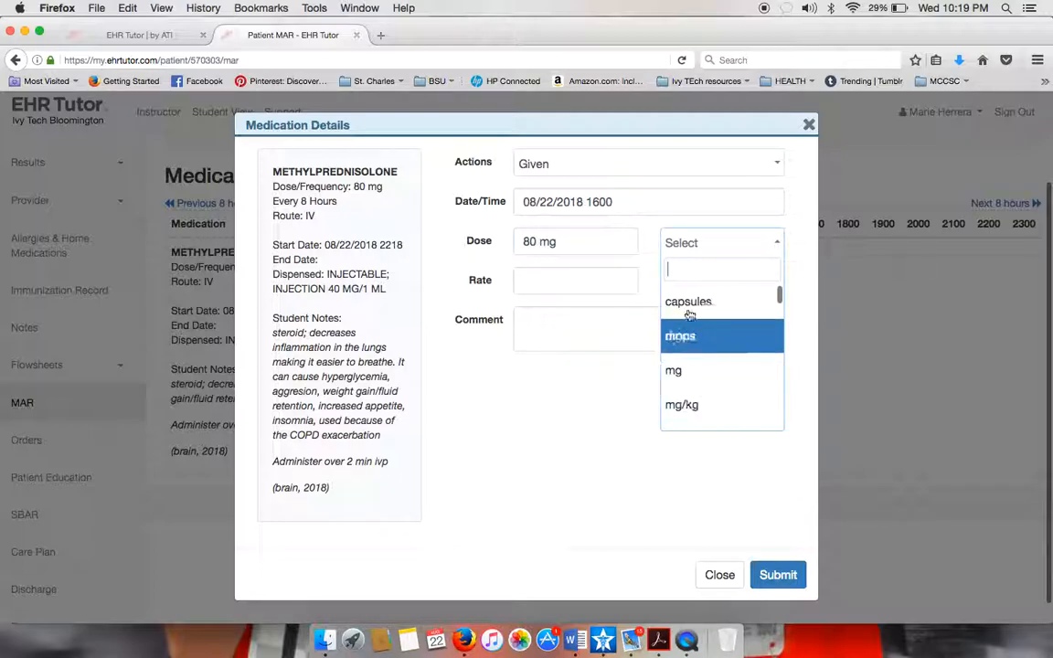
left_click(676, 370)
left_click(601, 242)
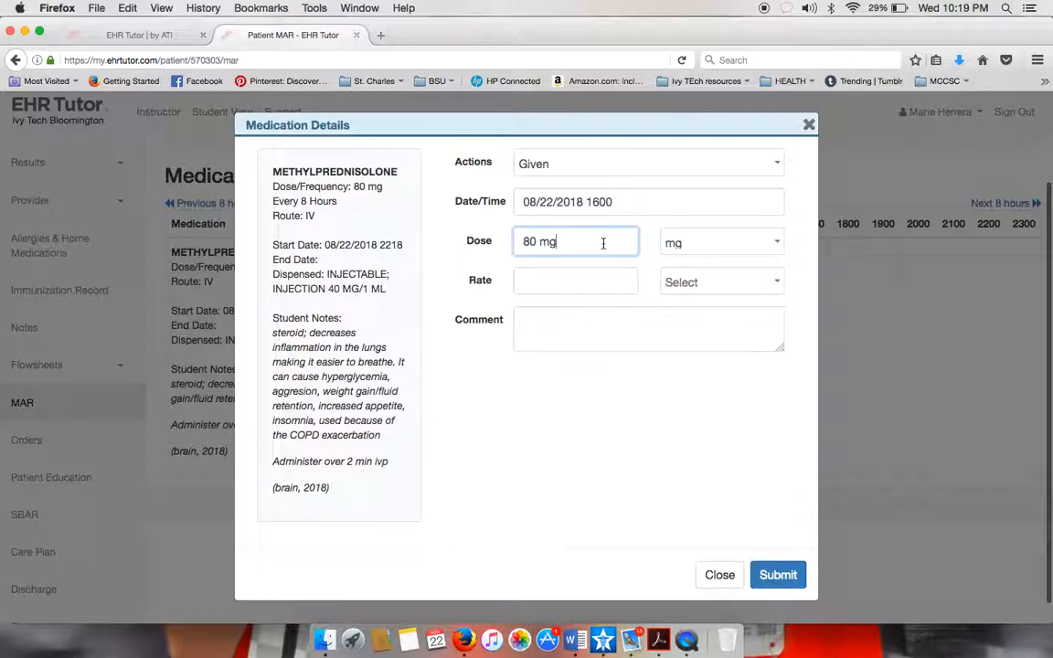
key("BackSpace")
key("BackSpace")
key("BackSpace")
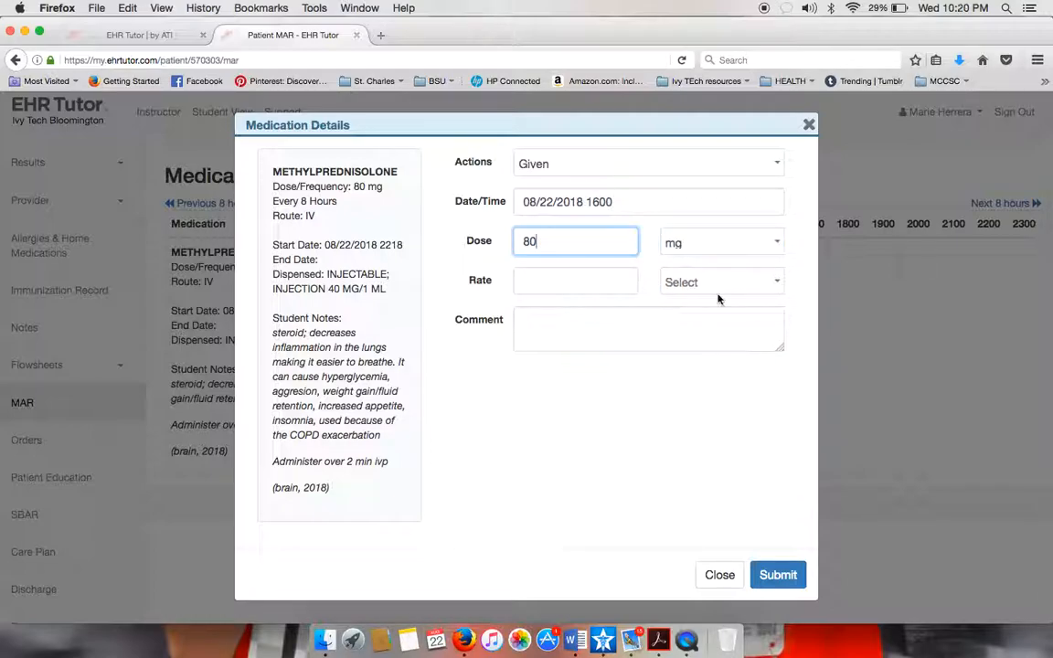
left_click(751, 287)
left_click(582, 427)
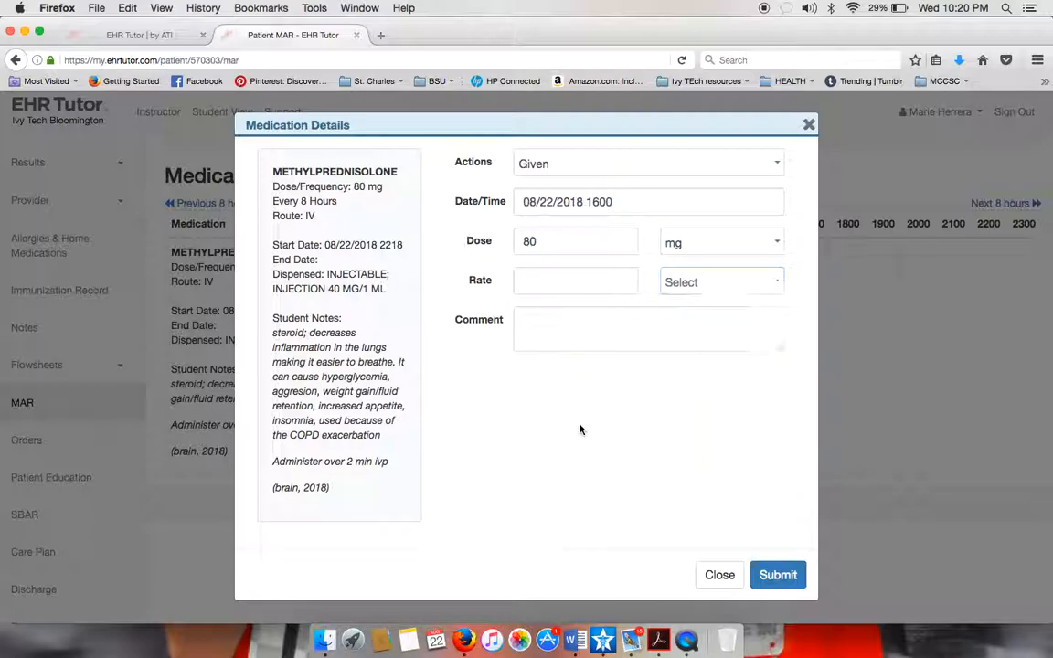
left_click(791, 575)
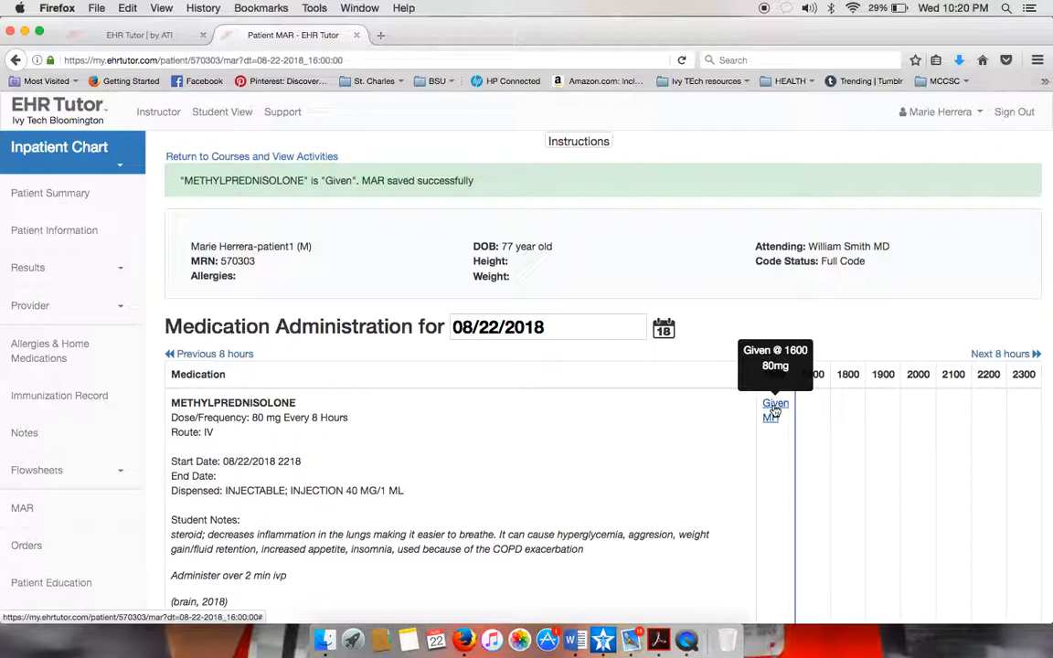
Scroll the MAR to review the 1600 Given entry and the success banner.
scroll(775, 411, "down", 3)
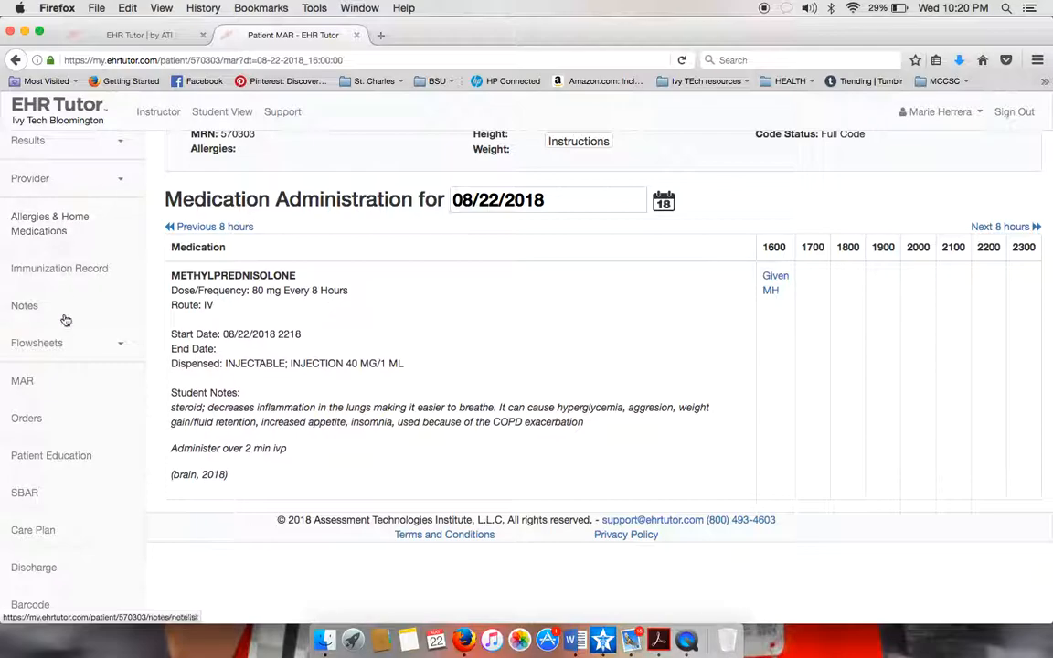
scroll(75, 359, "up", 3)
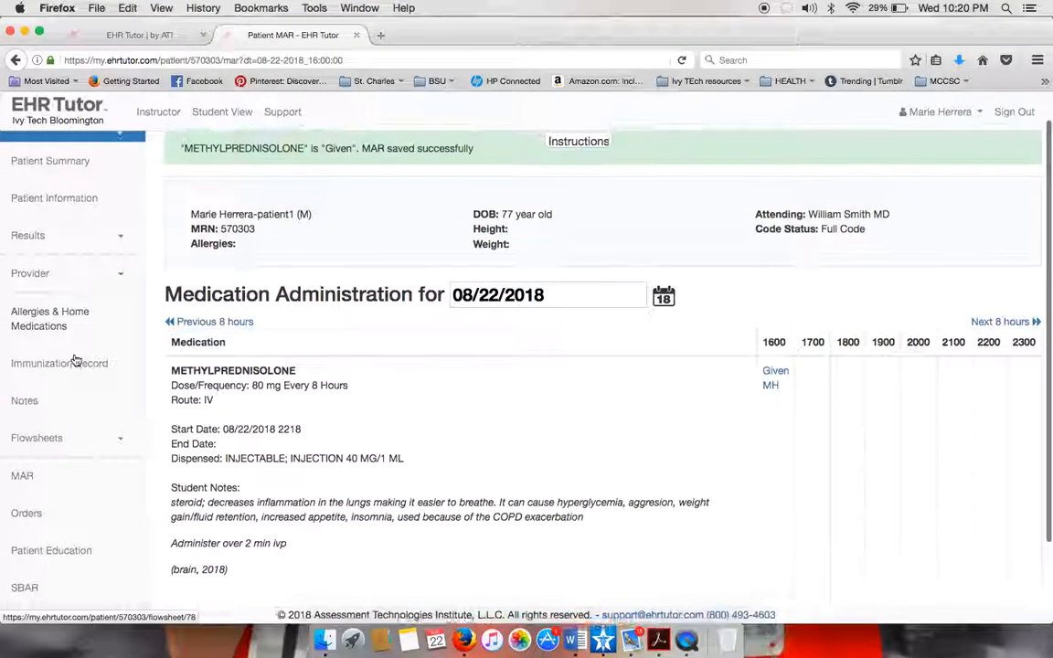
scroll(75, 359, "down", 2)
Open the Vital Signs flowsheet and record an oral temperature of 98.6 °F.
left_click(76, 357)
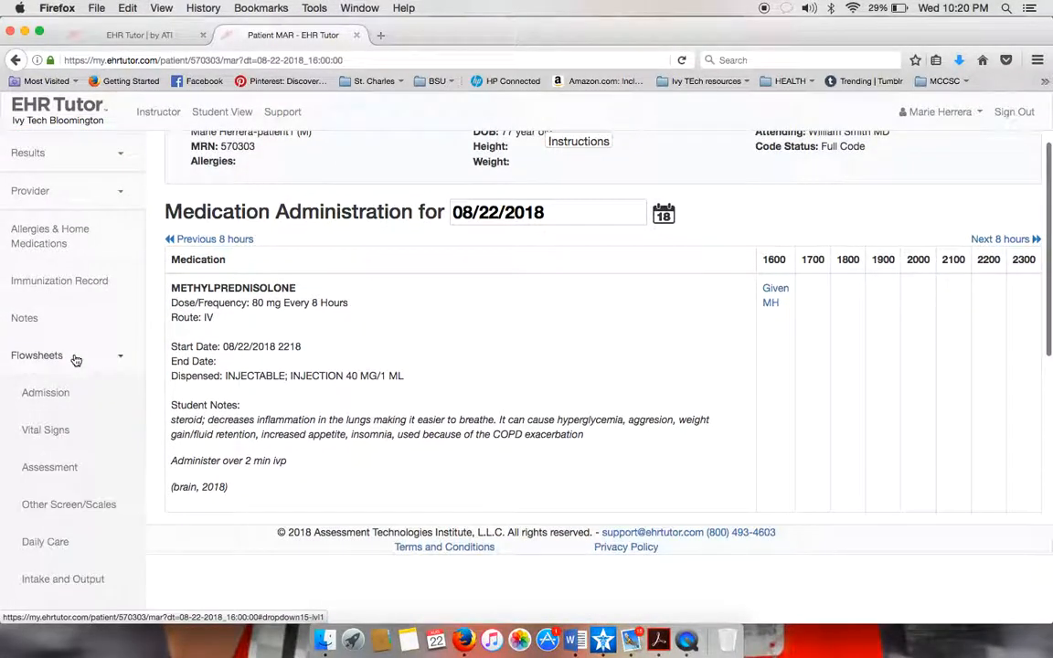
left_click(57, 431)
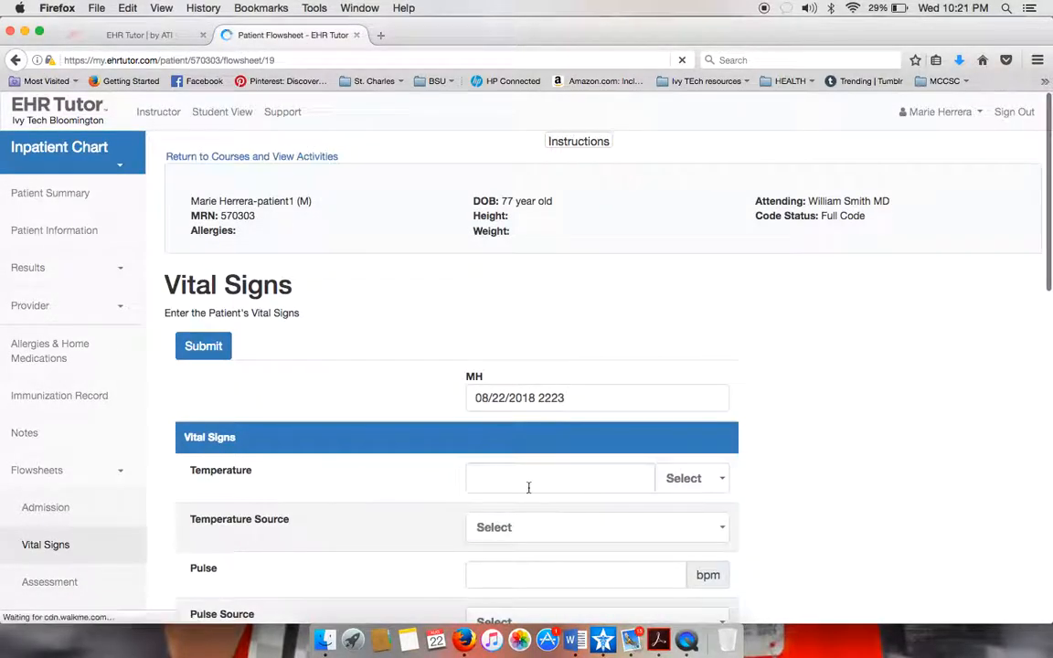
left_click(577, 485)
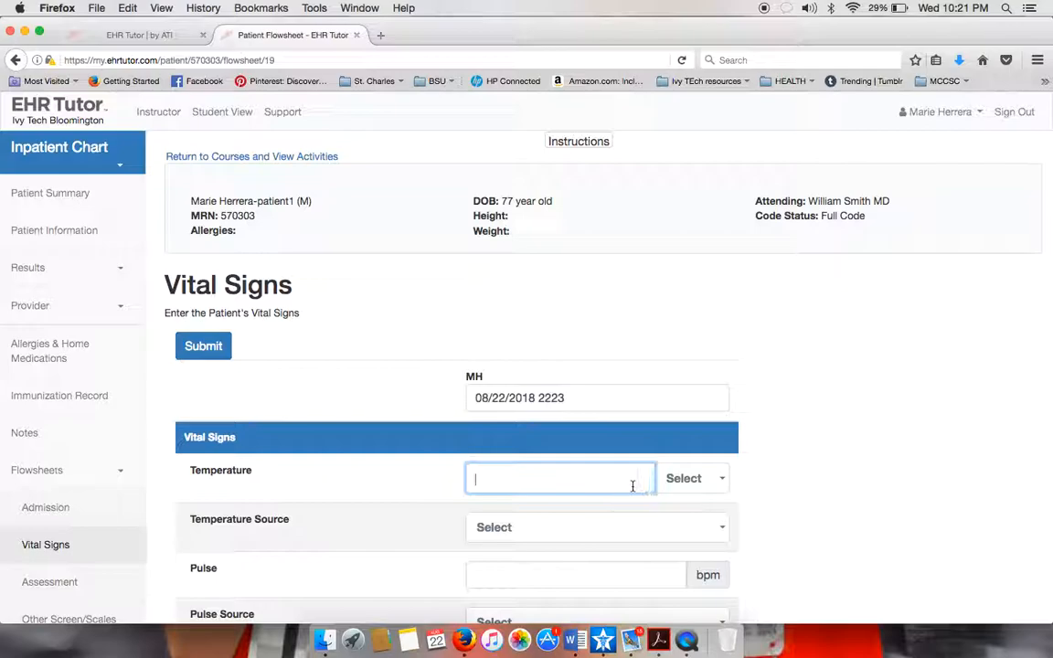
type("98.6")
left_click(701, 478)
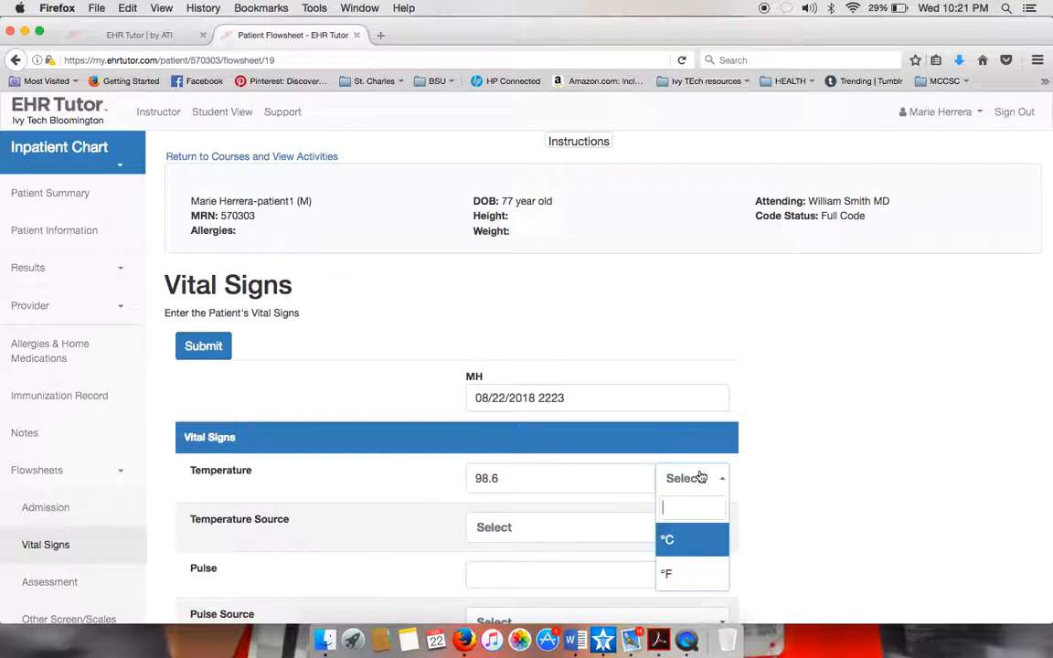
left_click(679, 569)
left_click(594, 526)
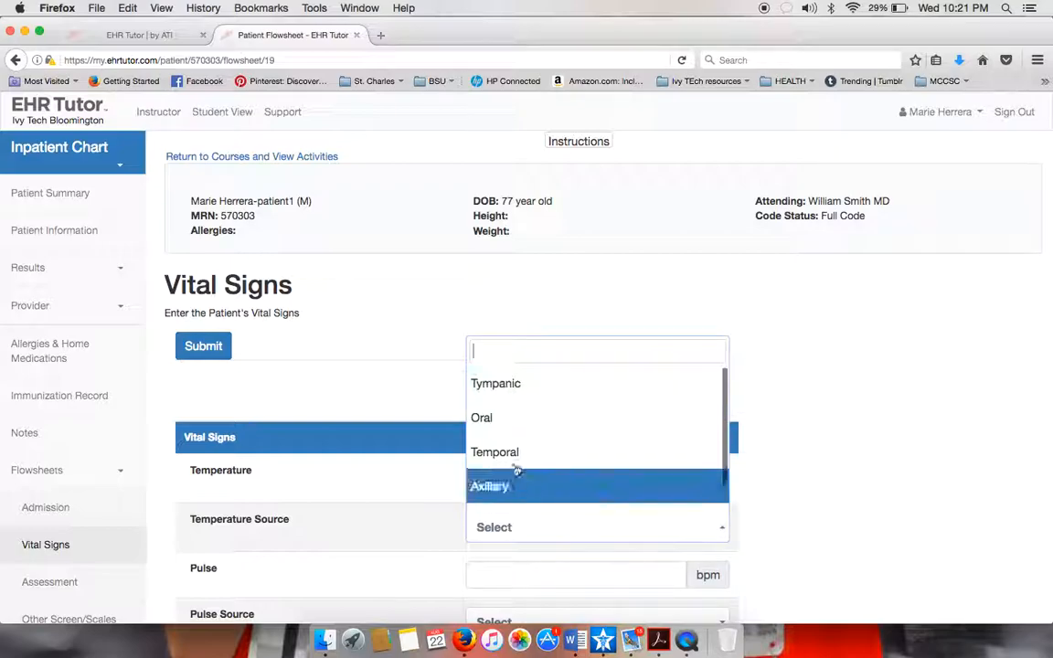
left_click(501, 422)
Record a radial pulse of 89 and a sitting blood pressure of 128/78.
scroll(736, 473, "down", 4)
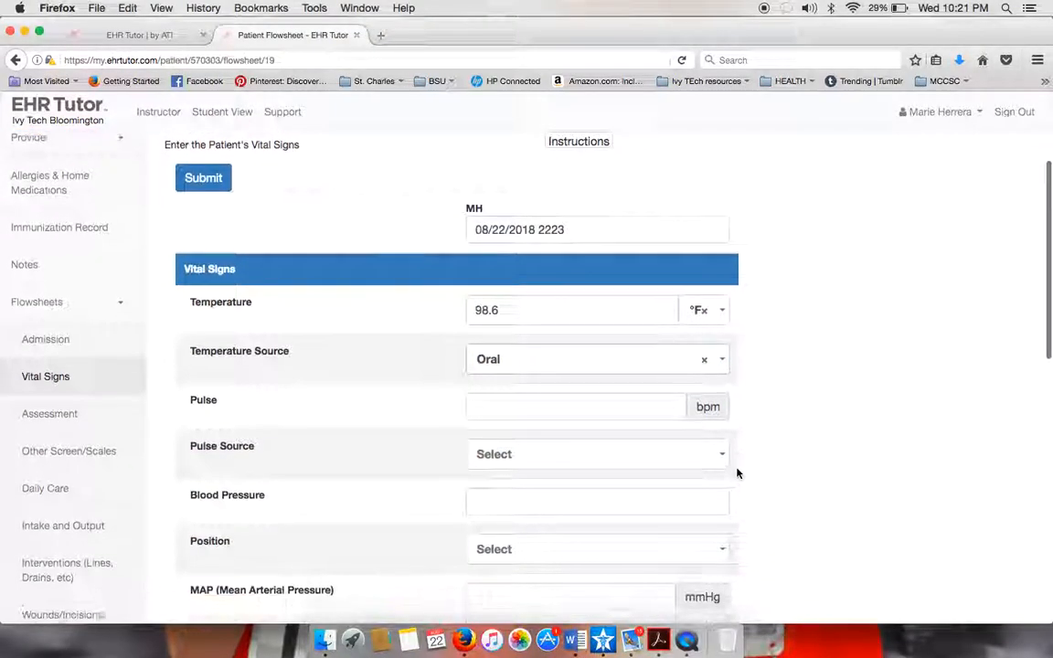
left_click(610, 400)
type("89")
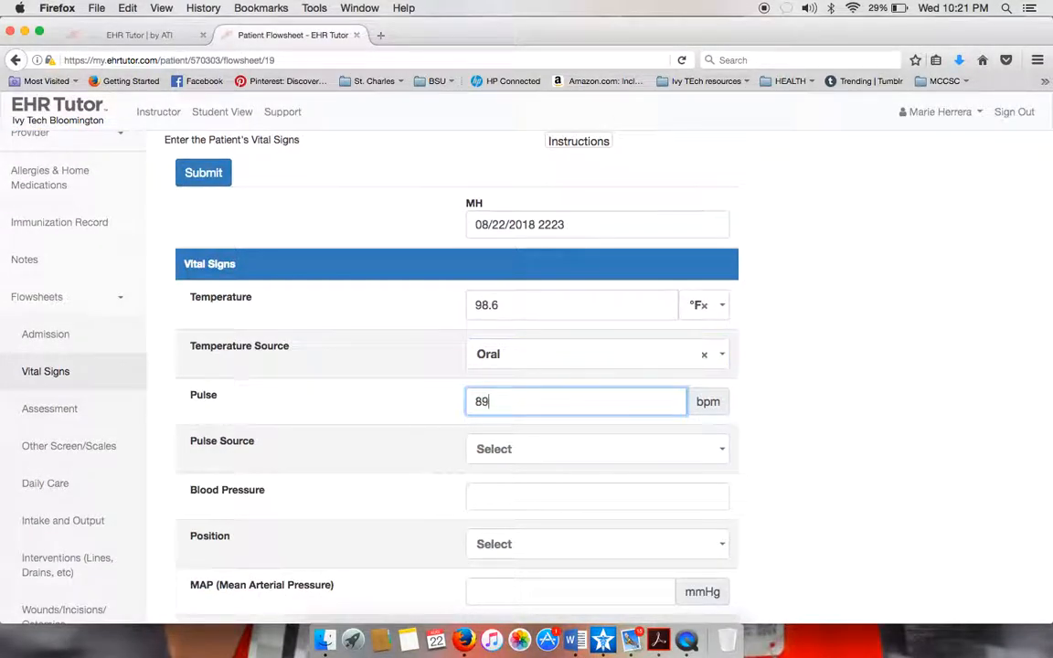
left_click(618, 448)
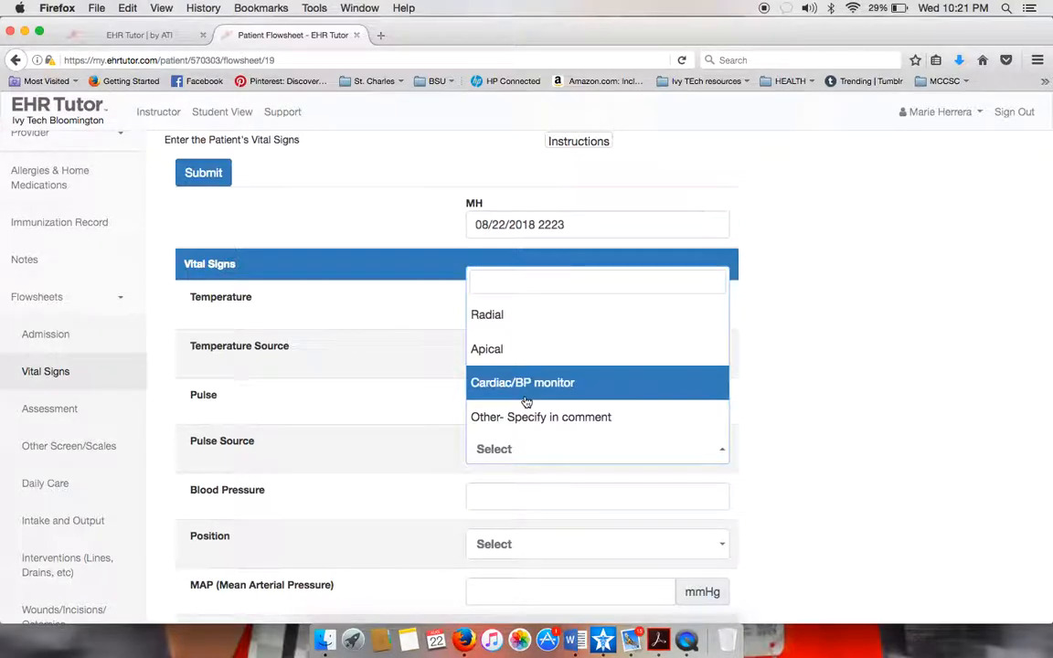
left_click(484, 316)
left_click(518, 498)
type("128")
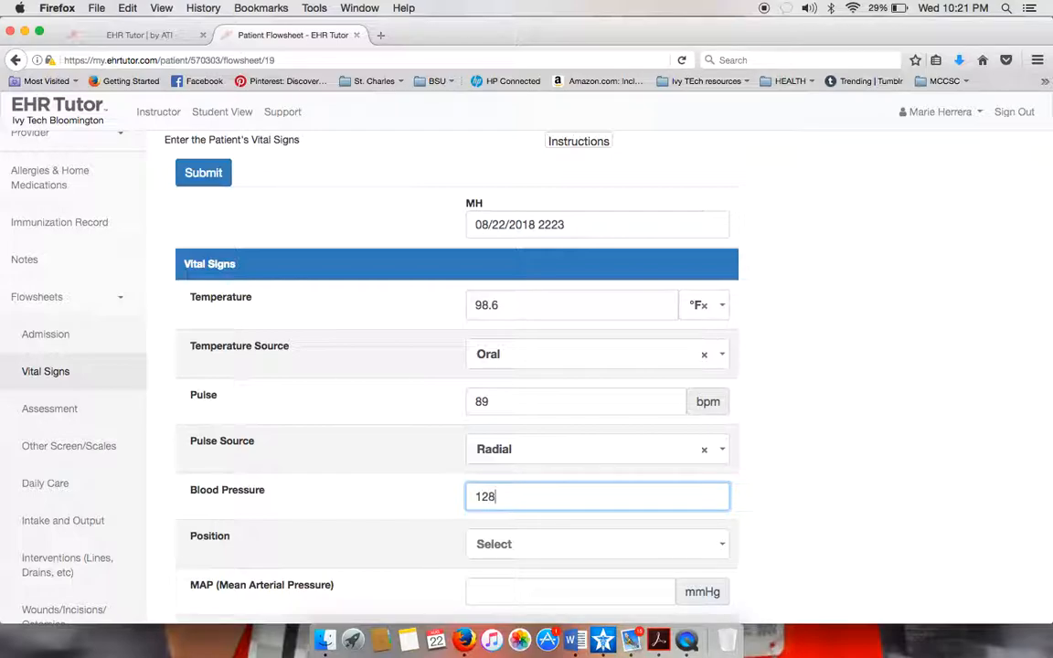
type("/78")
left_click(548, 554)
left_click(524, 518)
Record respirations of 24 and SpO2 89% on room air.
scroll(419, 567, "down", 4)
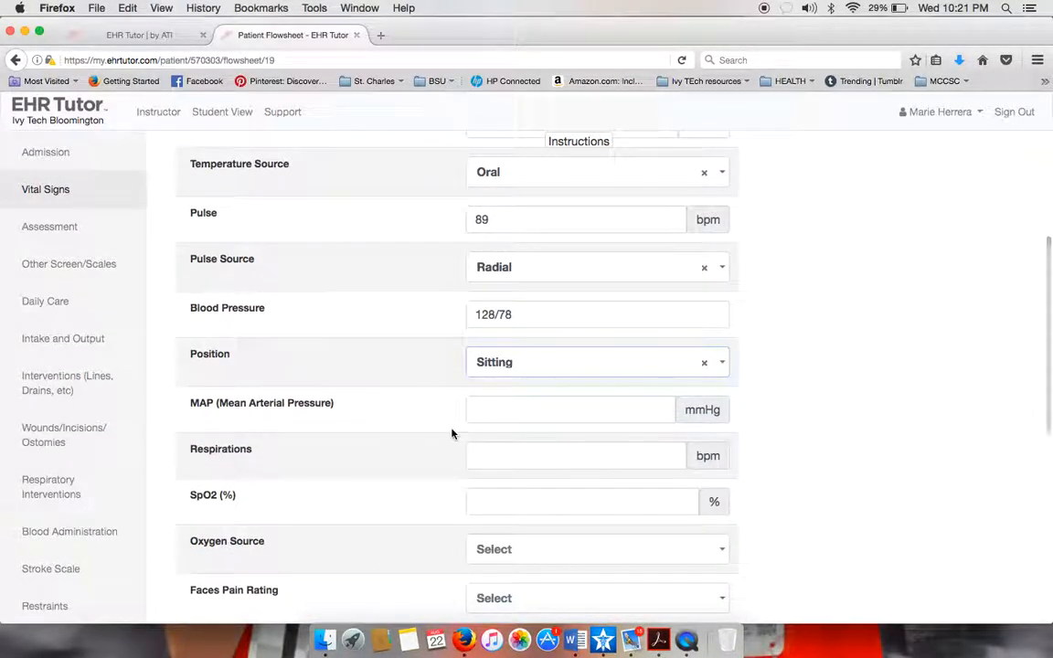
left_click(553, 454)
type("24")
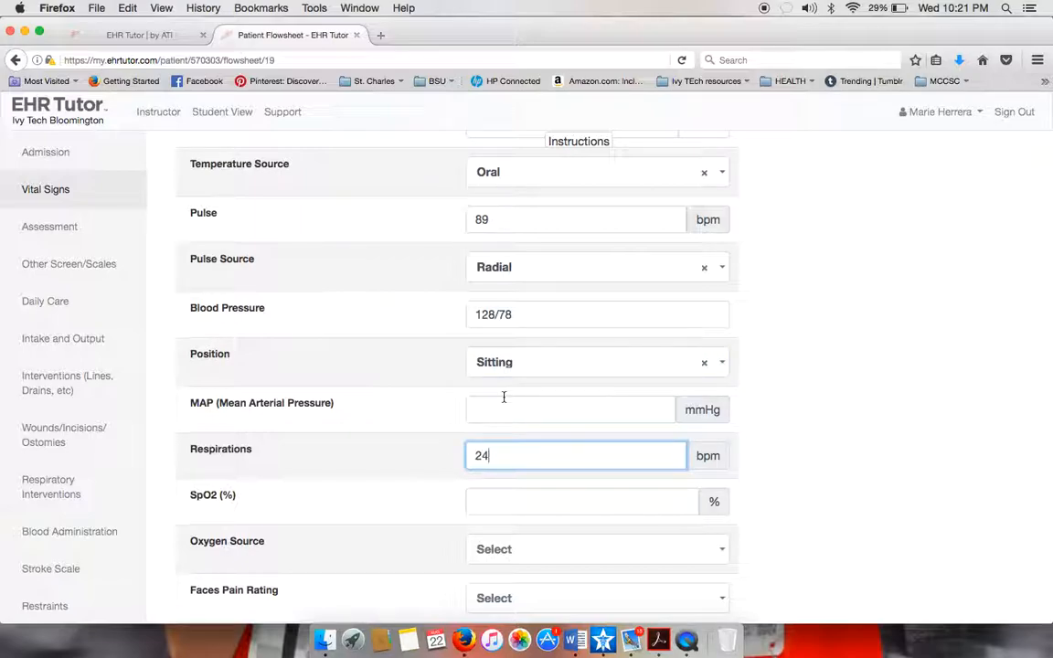
left_click(501, 496)
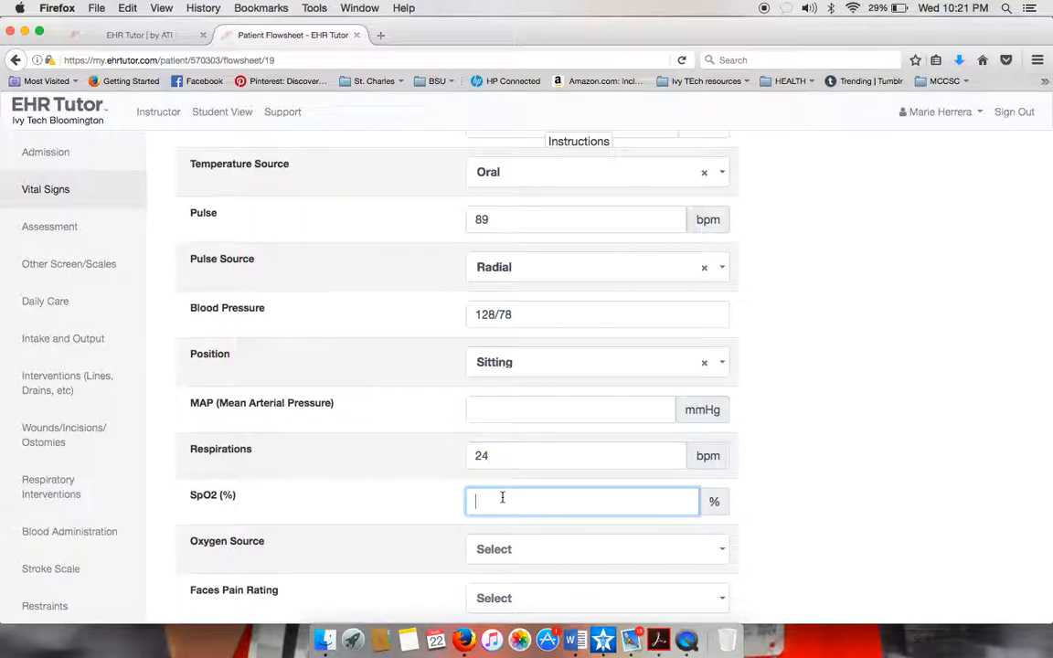
left_click(536, 549)
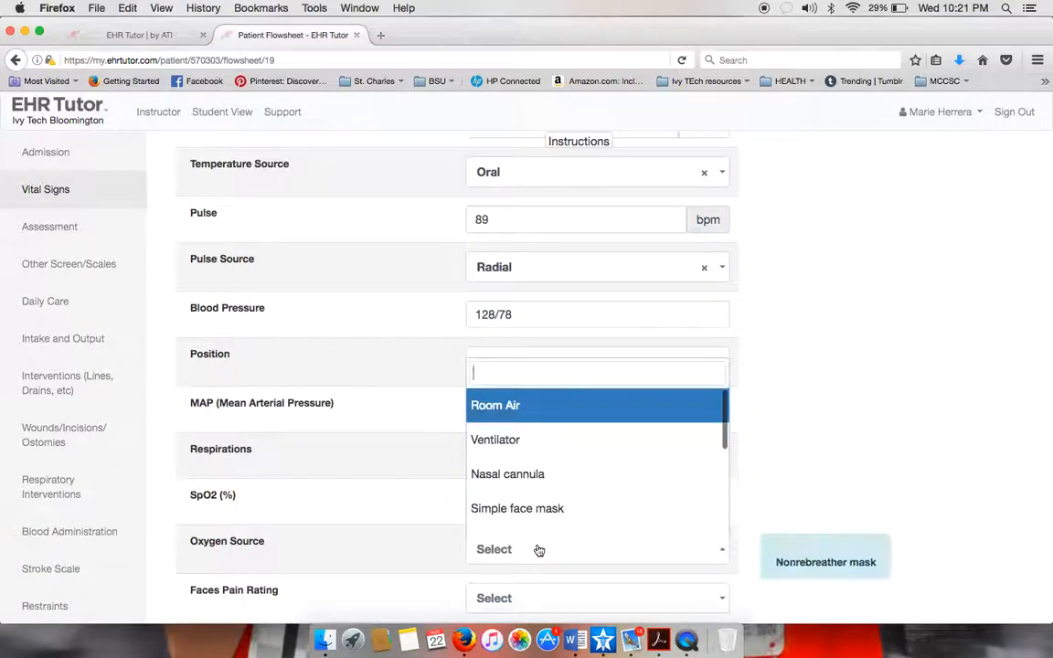
left_click(513, 419)
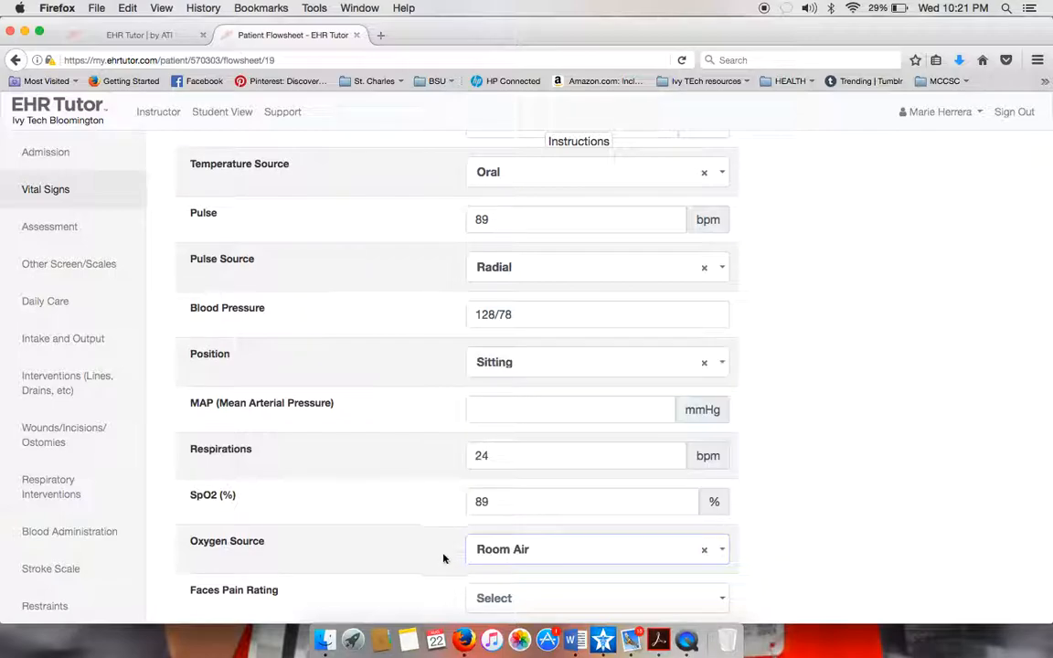
scroll(436, 569, "down", 3)
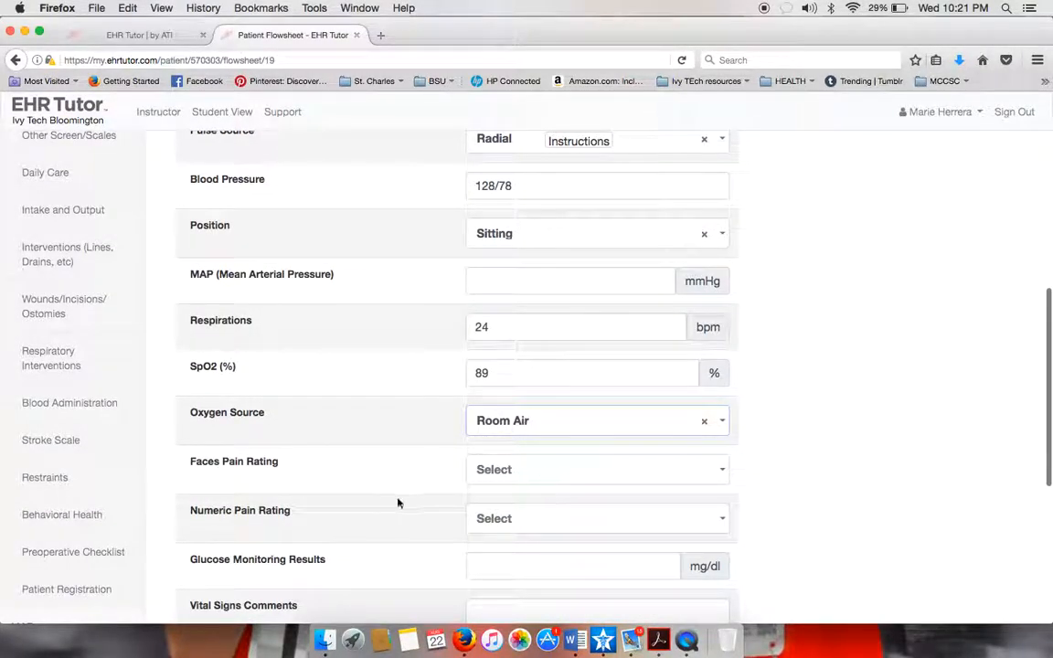
Set the numeric pain rating to 2 and submit the vital signs entry.
left_click(537, 529)
scroll(502, 488, "down", 3)
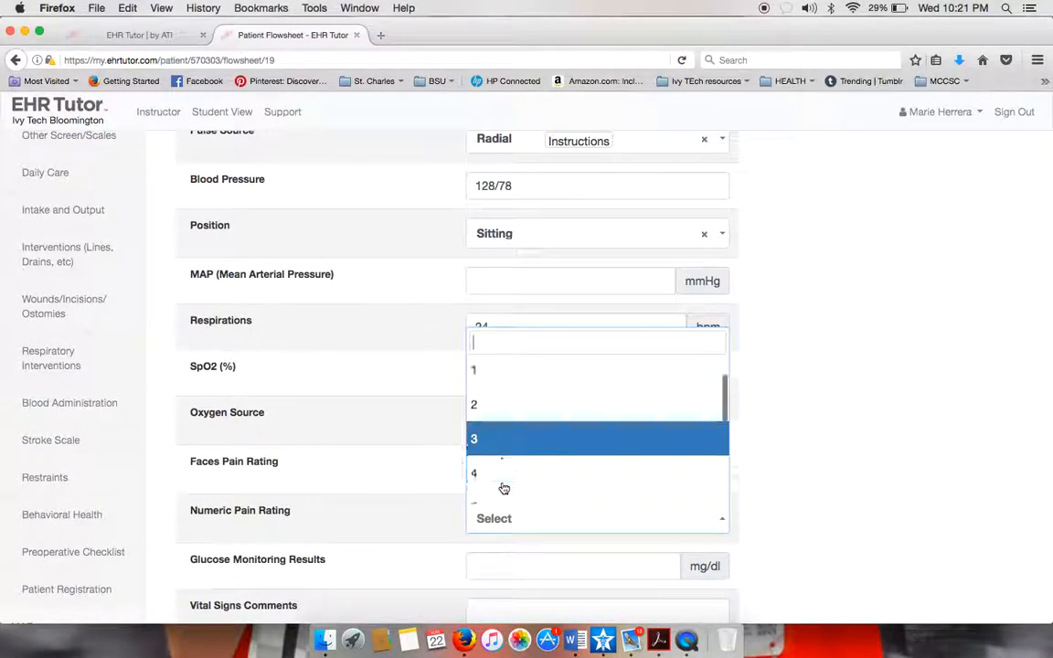
scroll(503, 489, "up", 2)
left_click(486, 393)
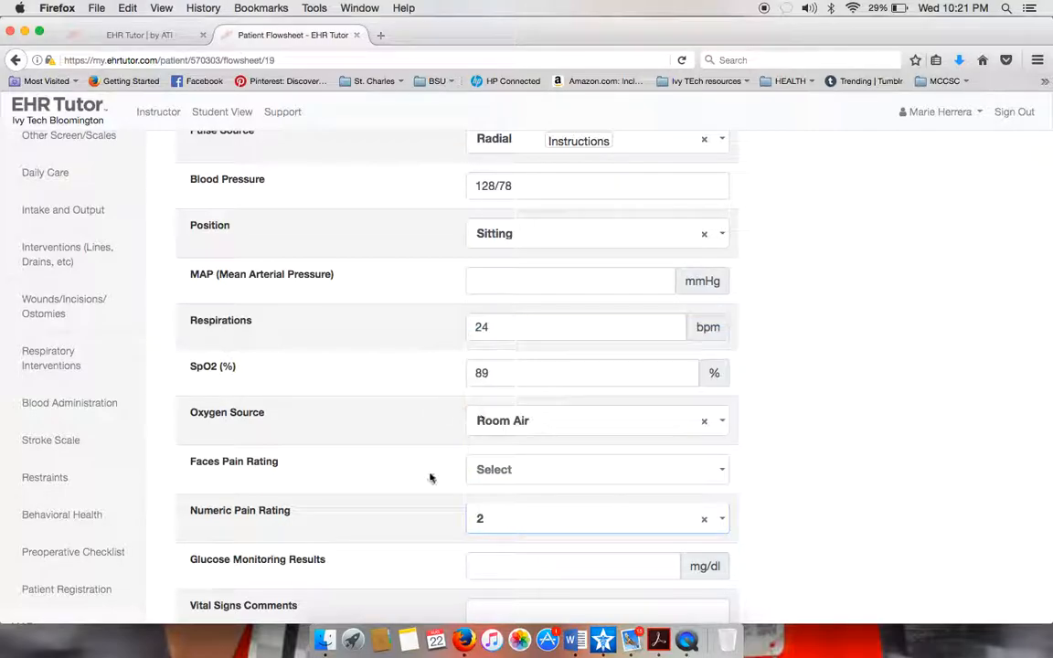
scroll(408, 524, "down", 3)
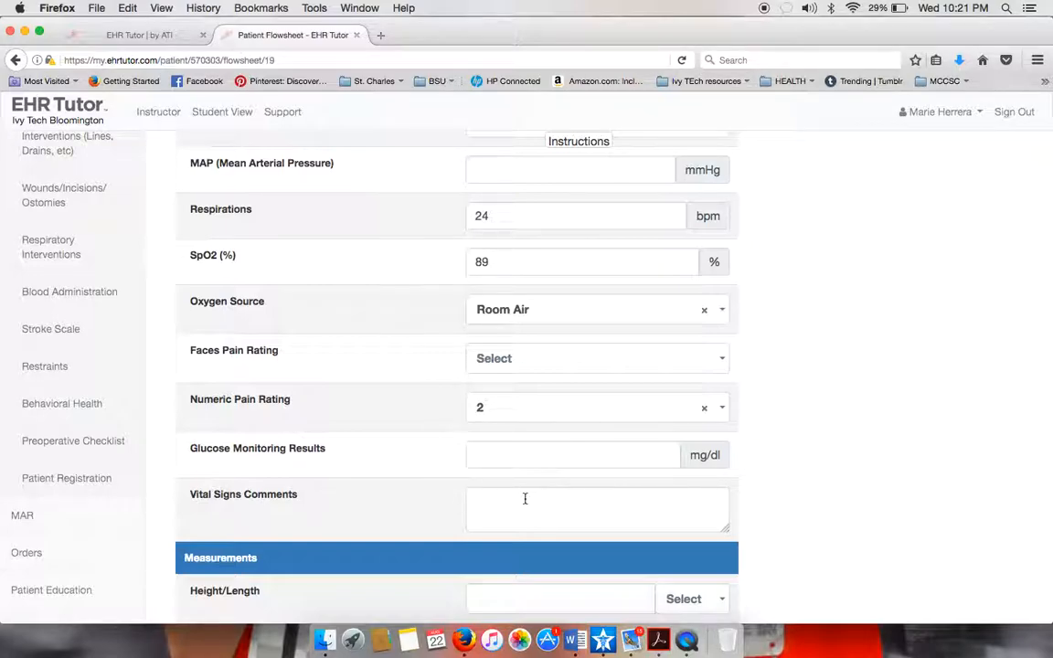
scroll(556, 514, "down", 2)
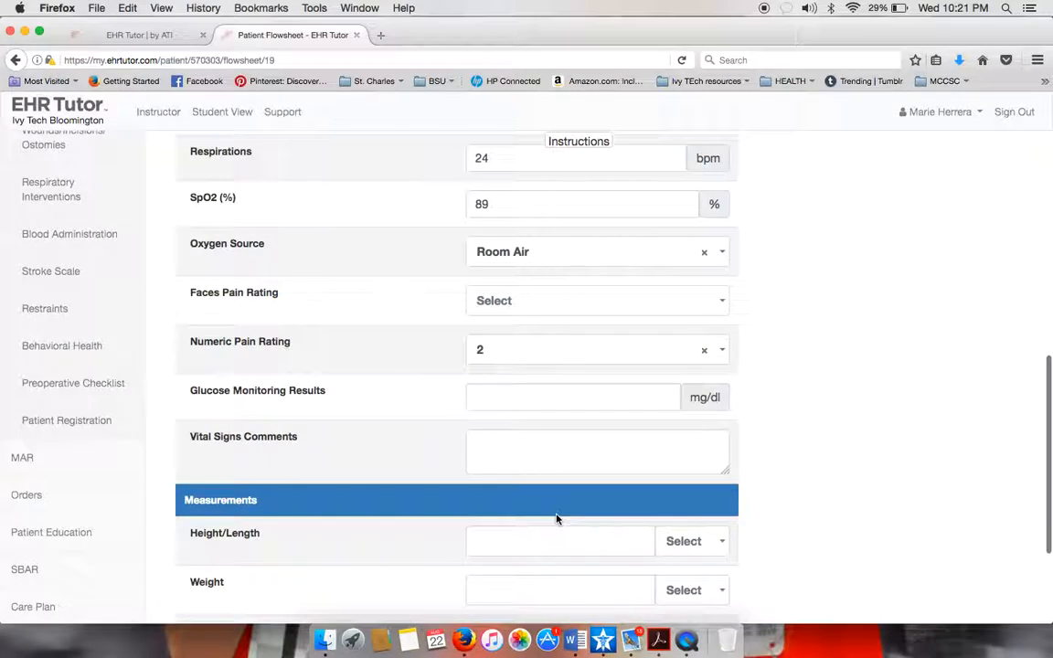
scroll(556, 517, "down", 5)
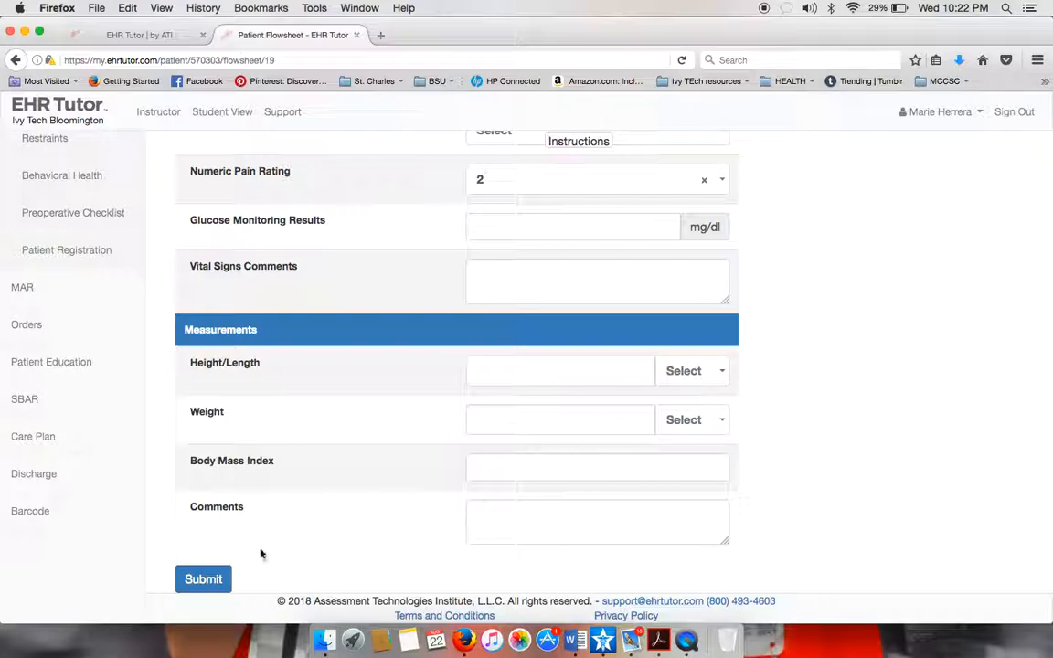
left_click(201, 582)
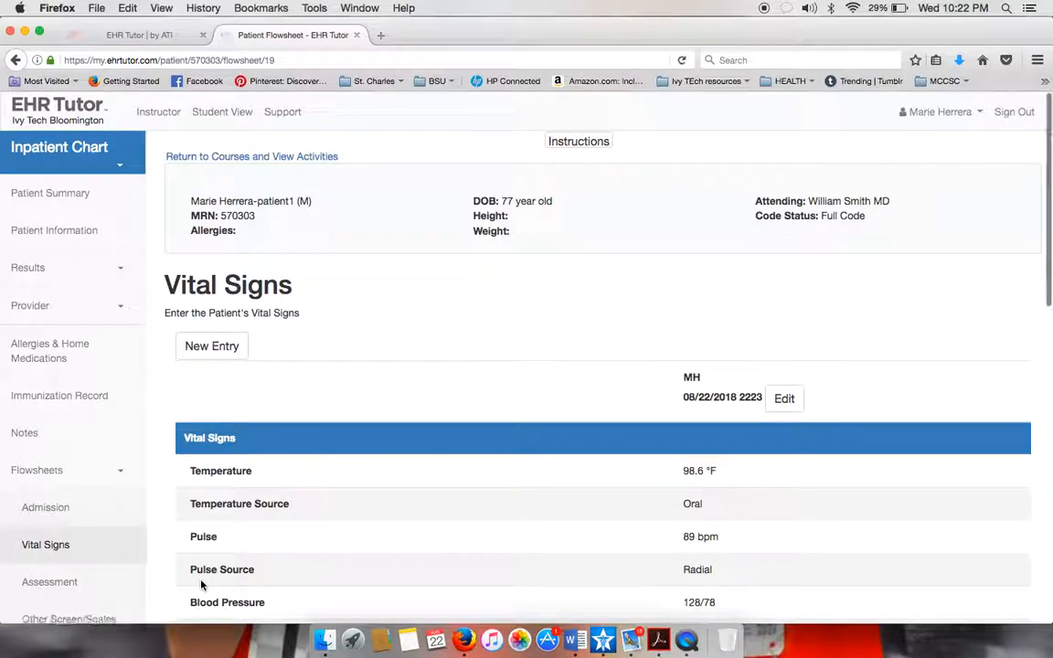
scroll(55, 484, "down", 3)
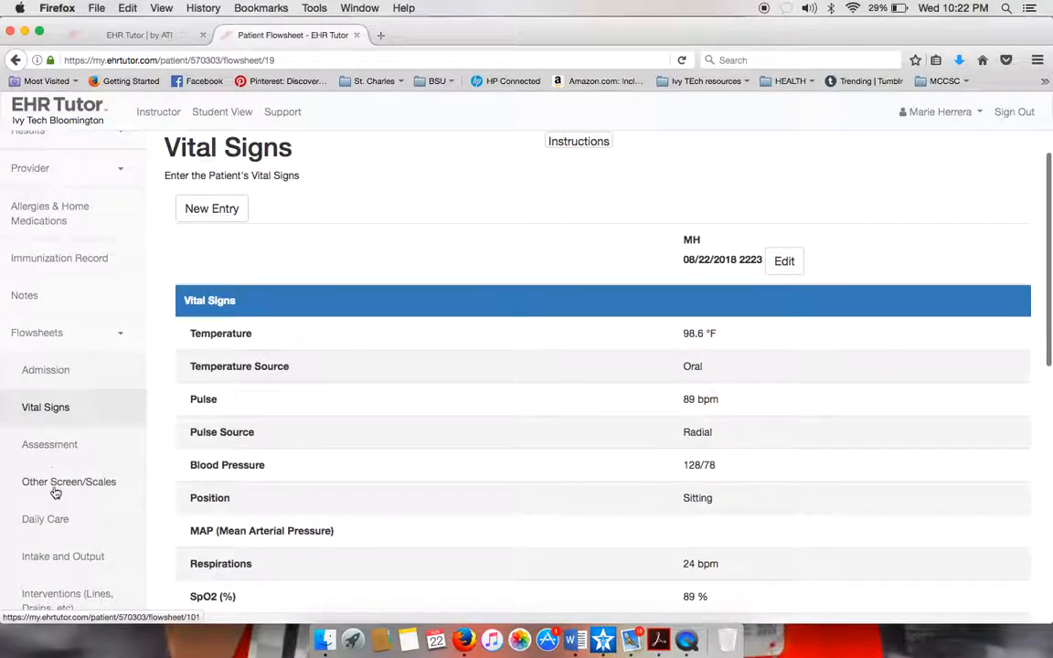
left_click(53, 445)
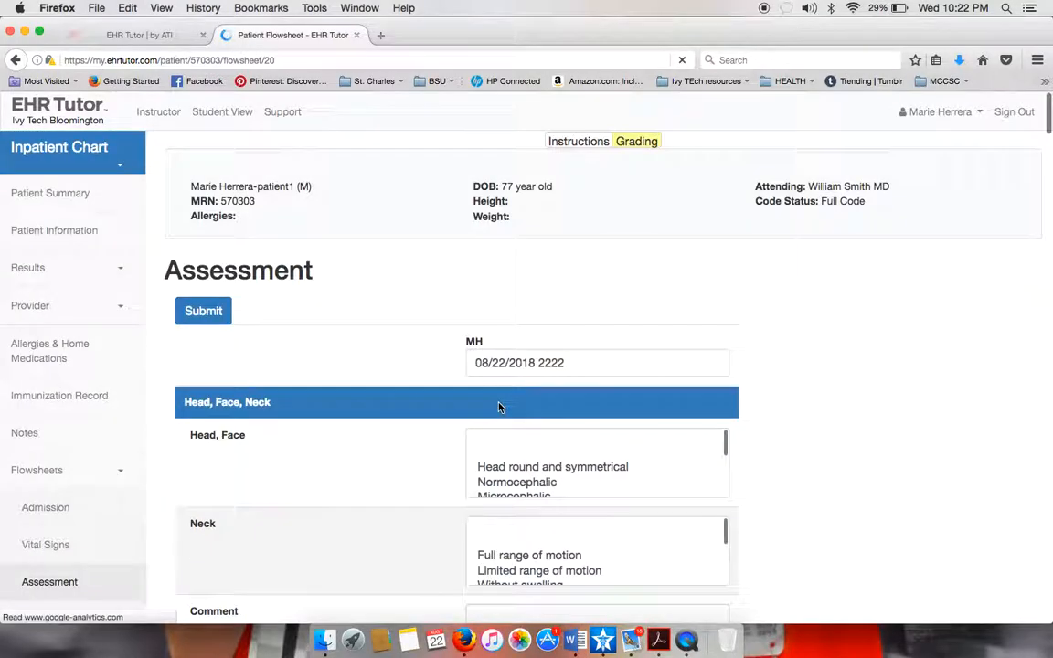
scroll(499, 407, "down", 1)
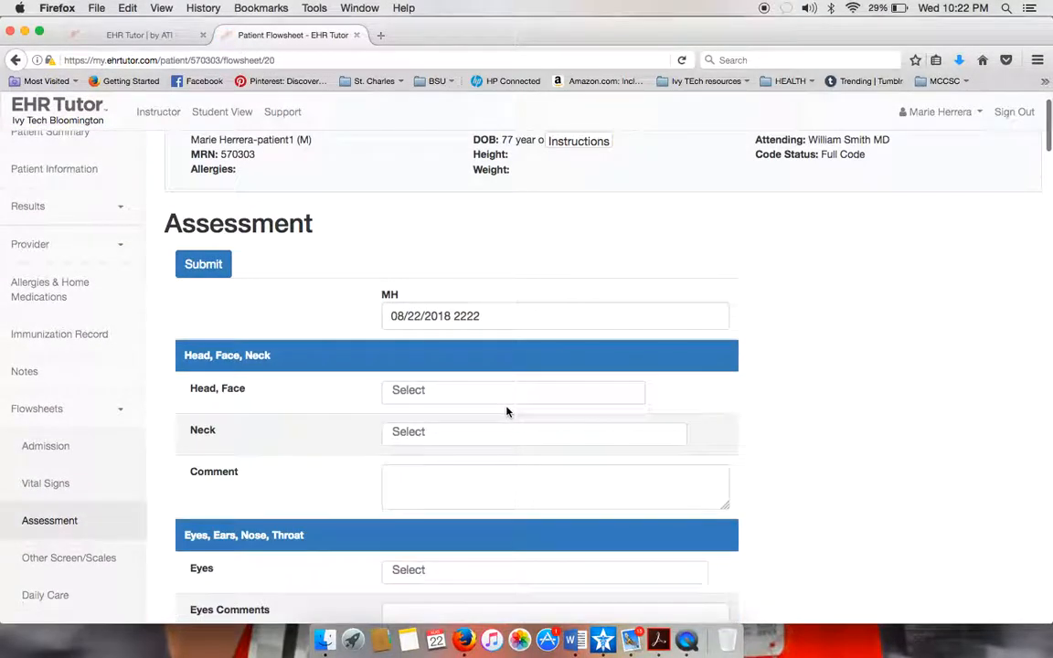
left_click(480, 393)
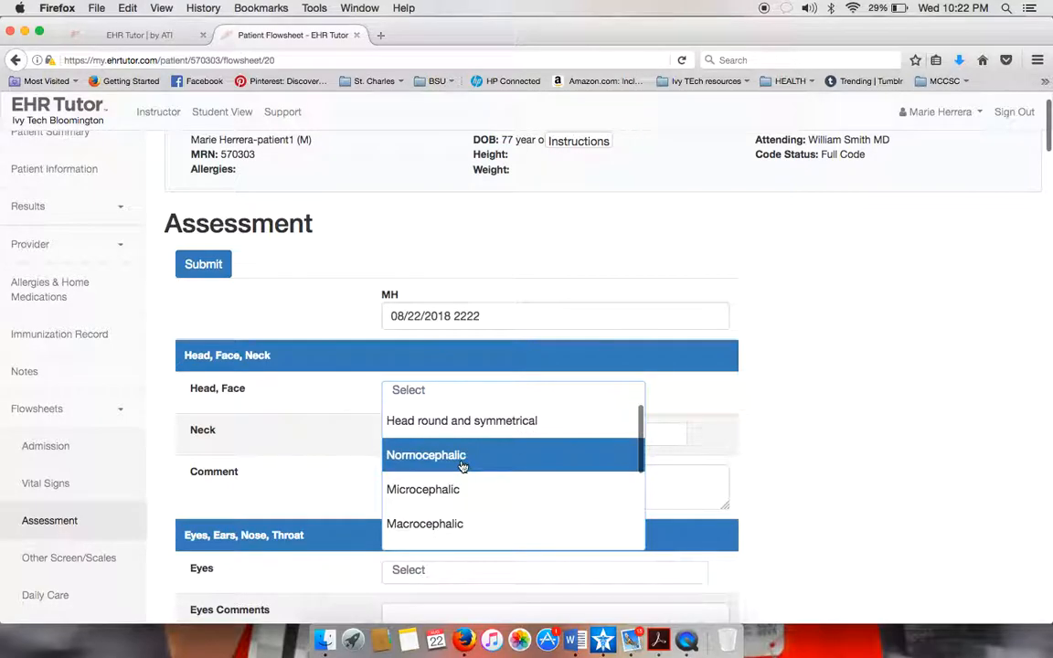
scroll(494, 475, "down", 1)
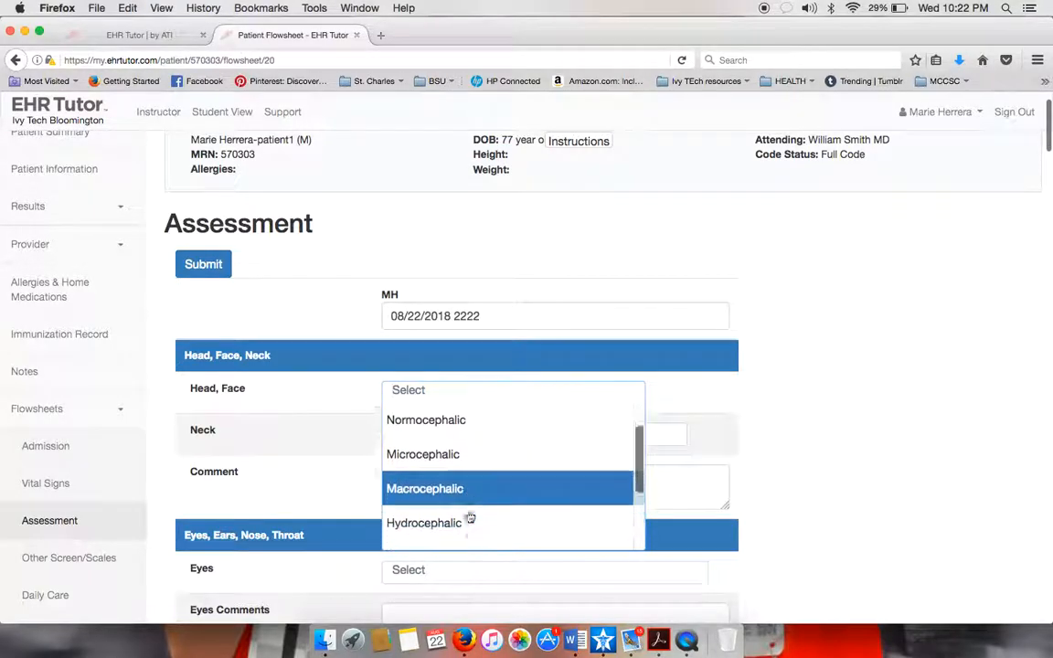
scroll(467, 515, "down", 2)
left_click(465, 501)
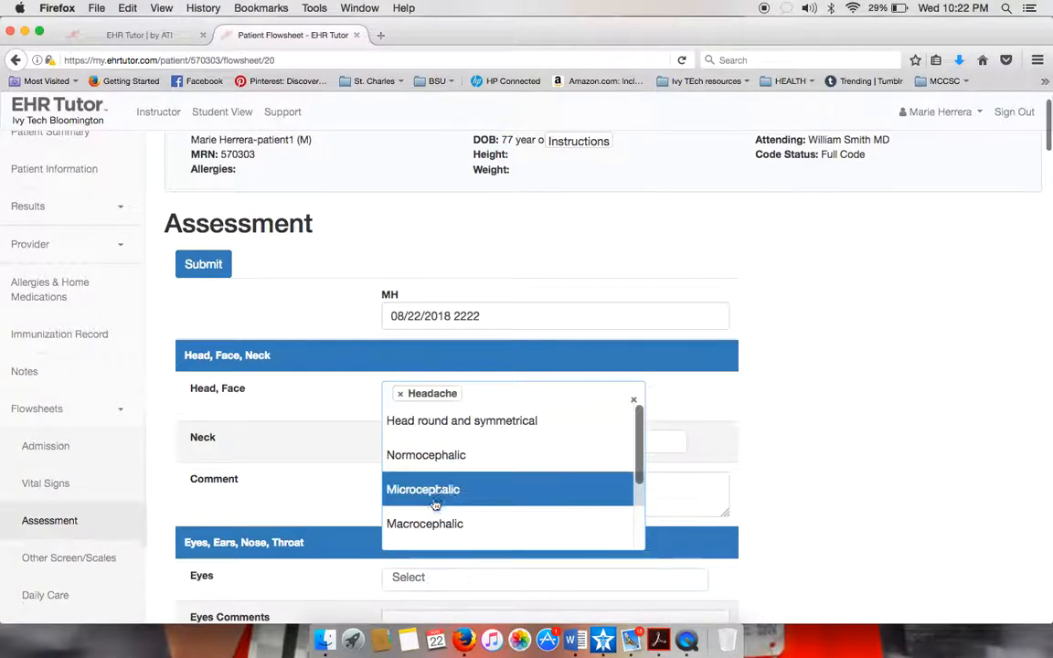
left_click(477, 527)
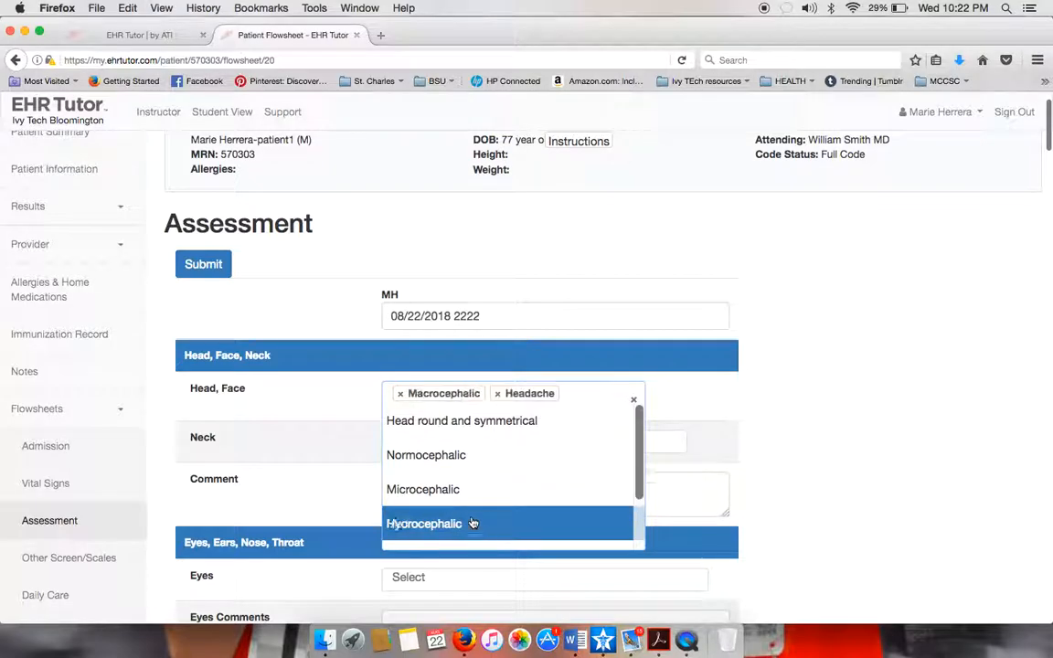
left_click(433, 459)
left_click(811, 473)
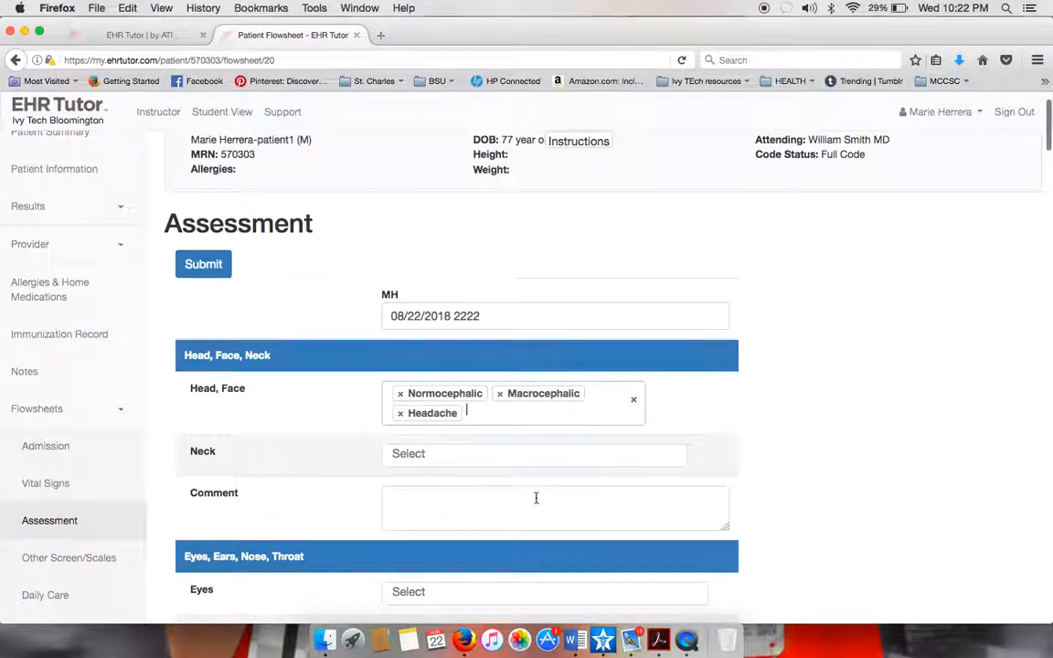
scroll(537, 498, "down", 15)
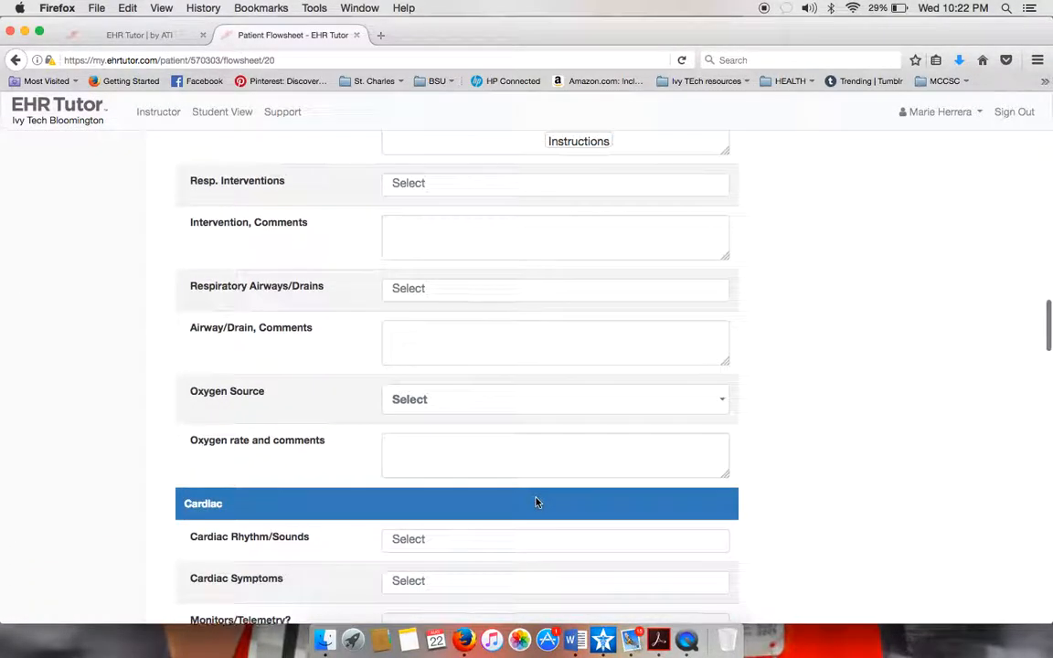
scroll(536, 501, "down", 10)
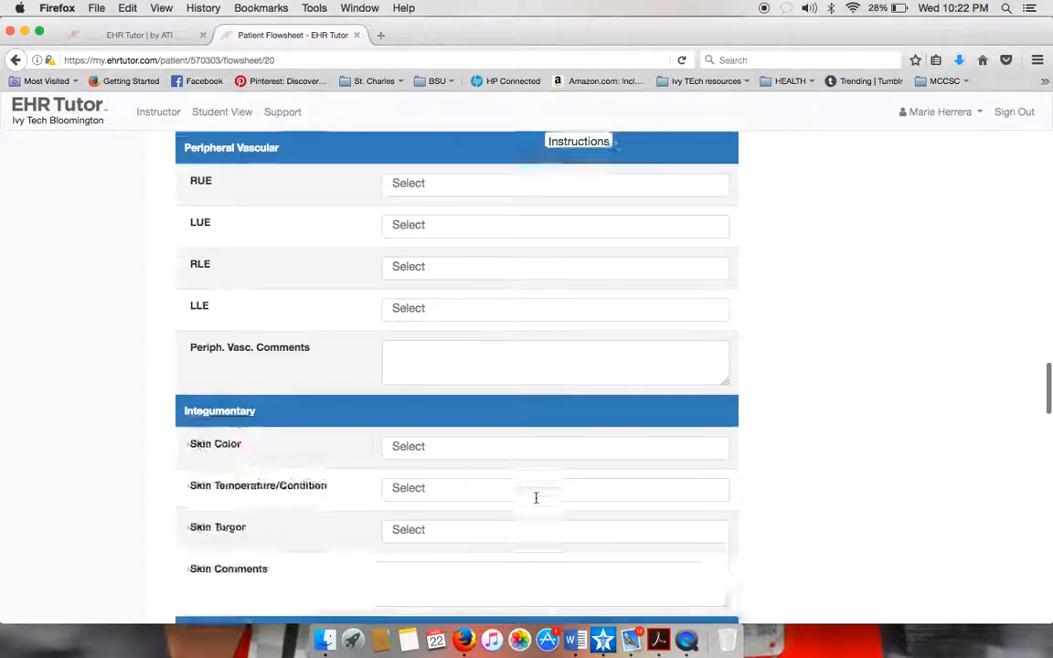
scroll(536, 498, "up", 20)
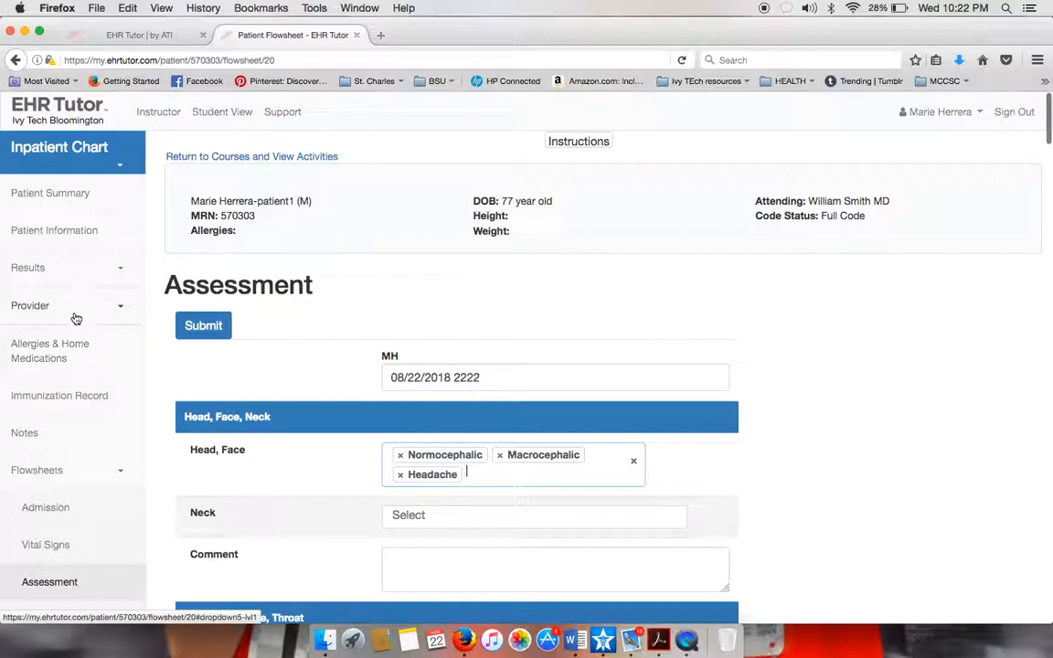
scroll(64, 545, "down", 2)
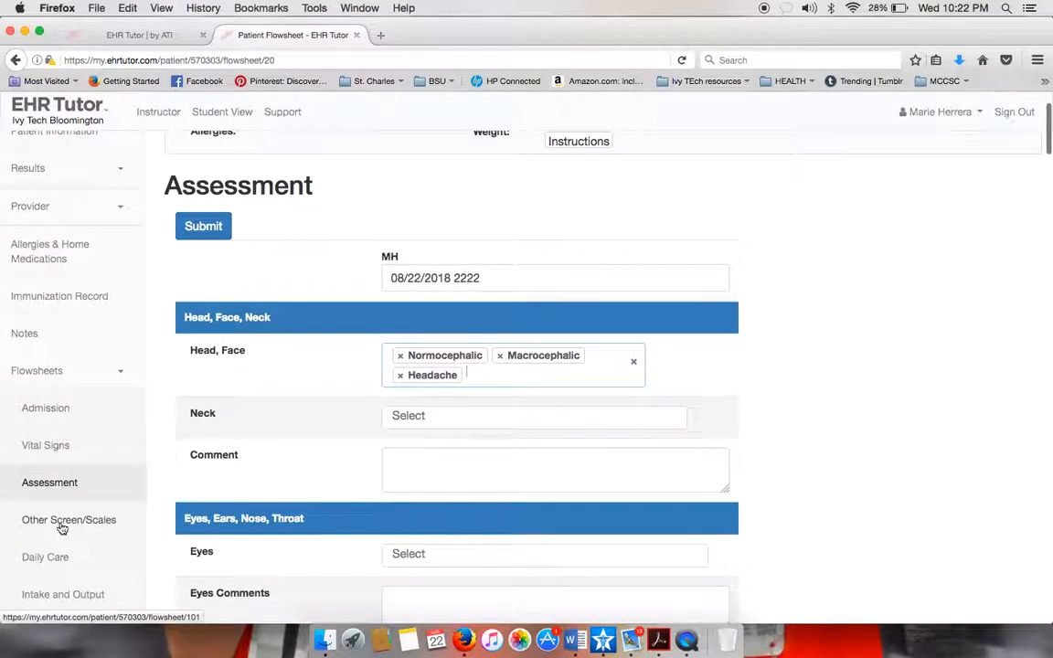
Open Other Screen/Scales, add the CIWA alcohol withdrawal scale, then remove it again.
left_click(62, 528)
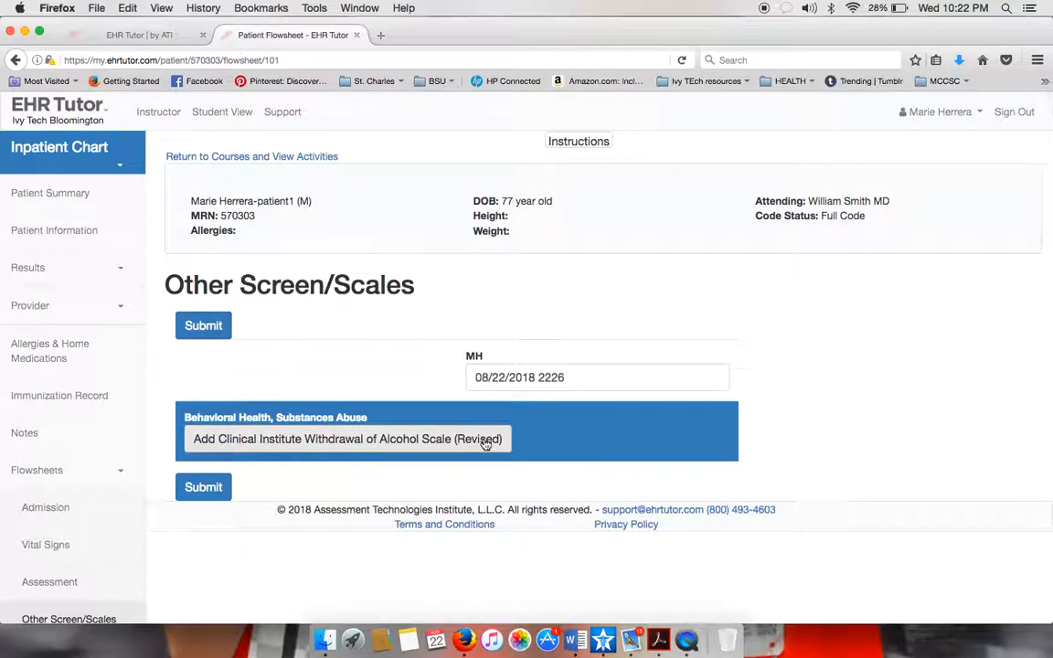
left_click(485, 442)
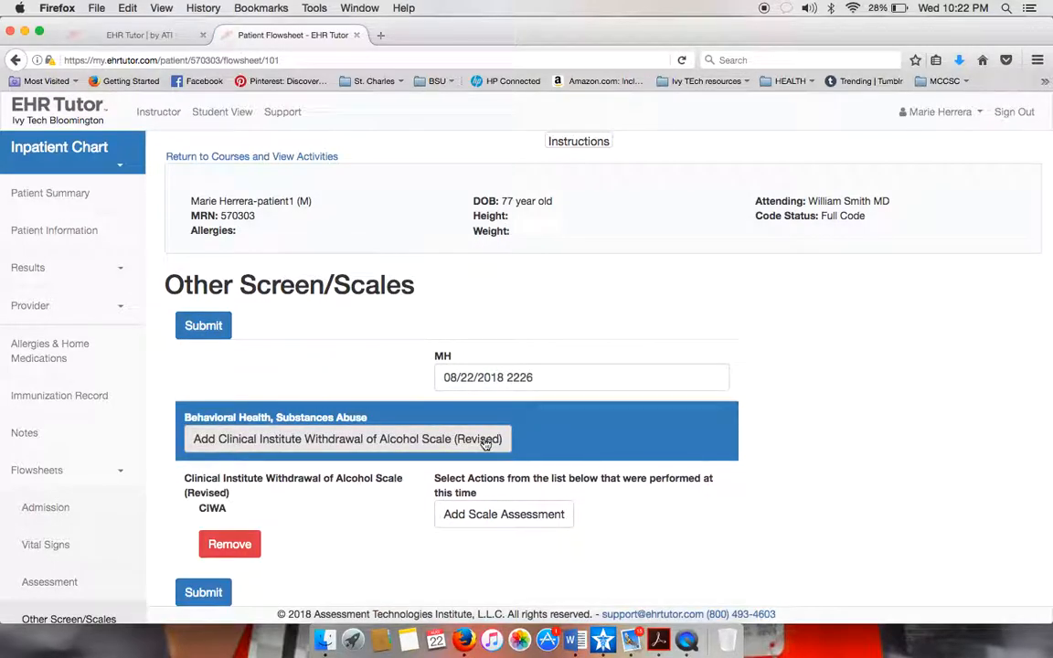
left_click(229, 553)
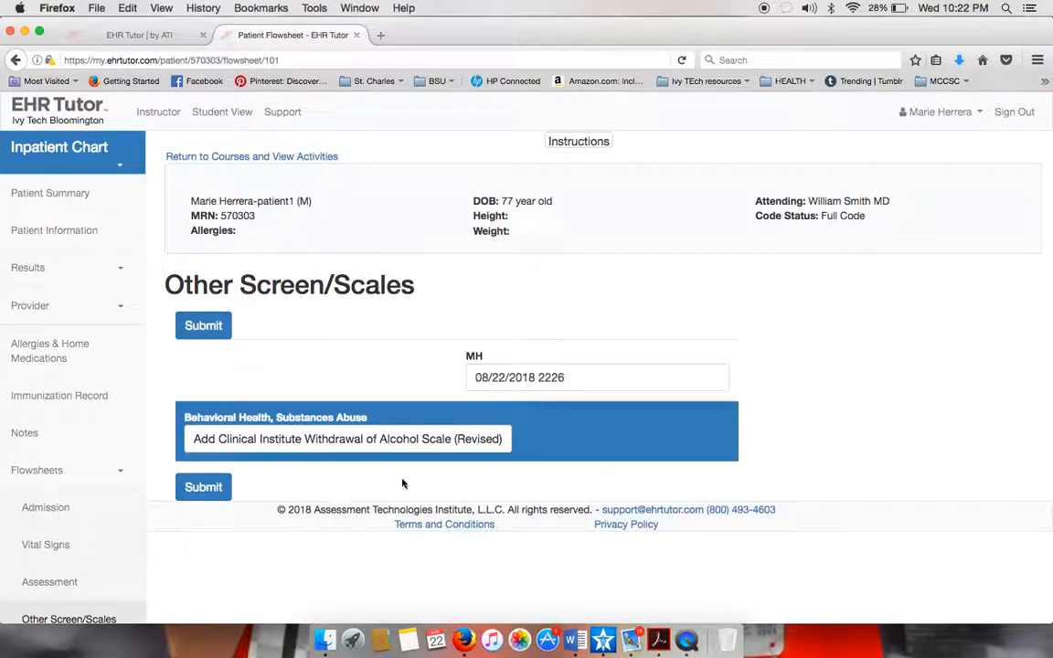
scroll(413, 376, "down", 2)
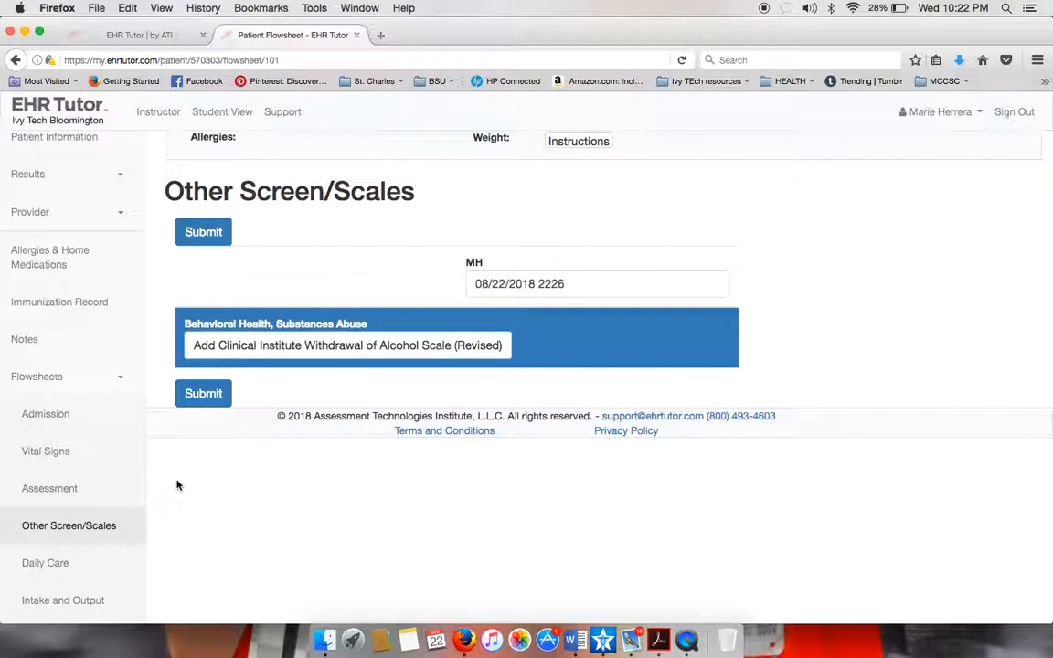
On the Assessment flowsheet, score Glasgow Coma Scale eye 4, verbal 5, motor 6.
left_click(71, 493)
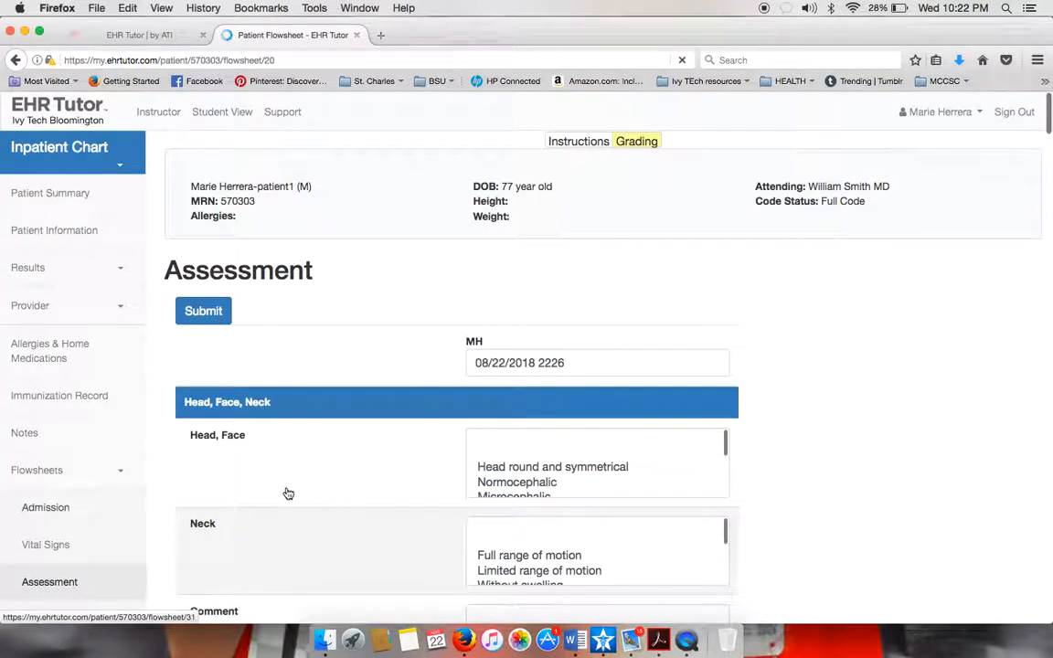
scroll(288, 494, "down", 12)
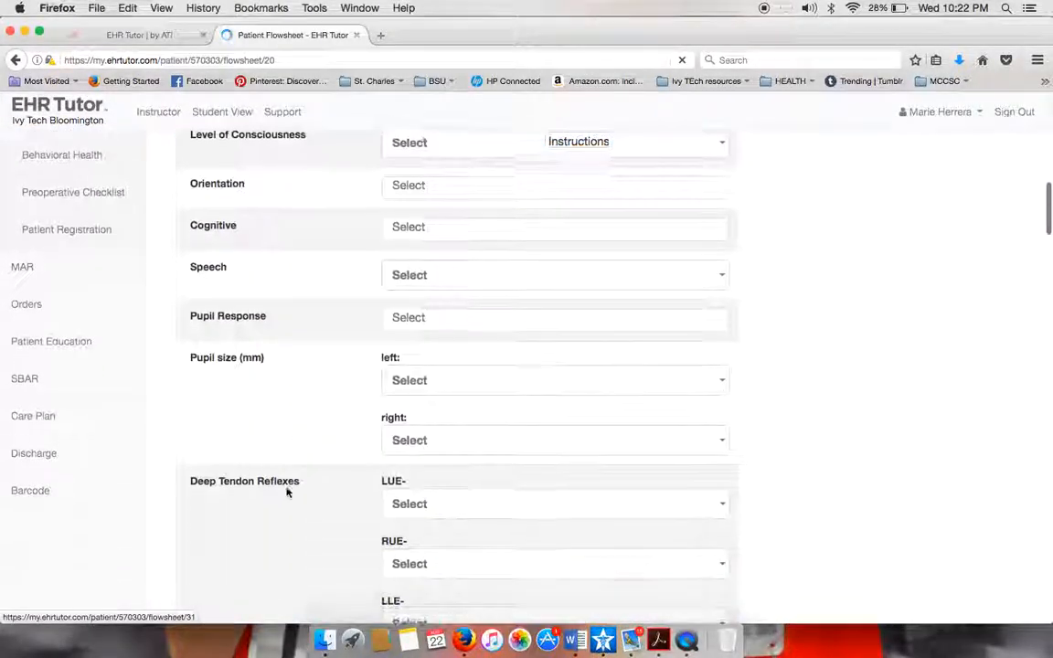
scroll(286, 491, "down", 10)
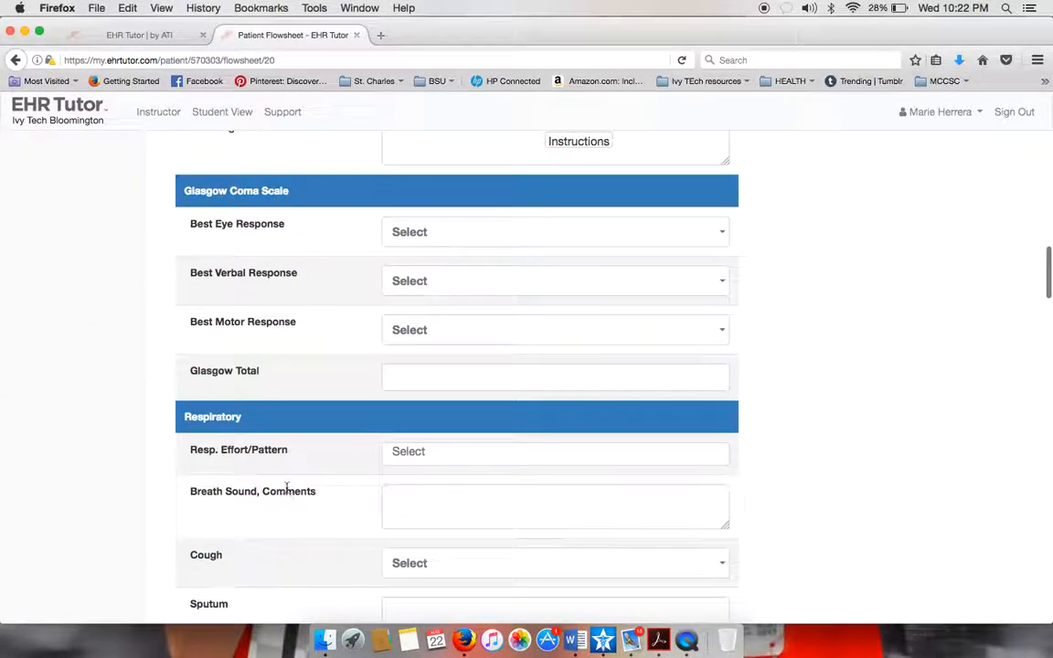
left_click(572, 233)
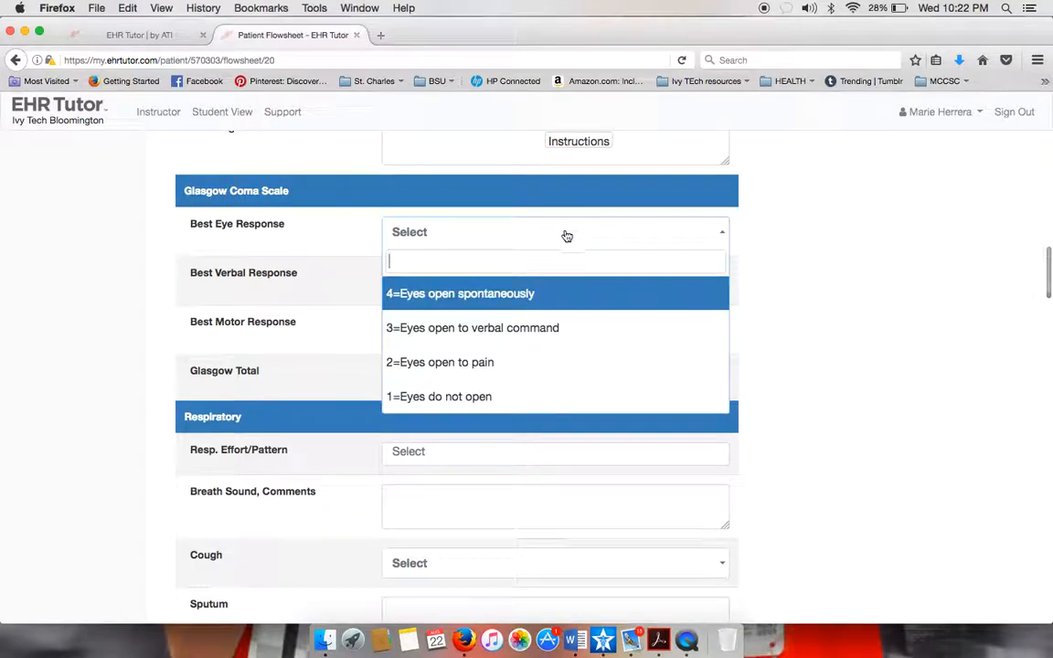
left_click(491, 302)
left_click(485, 291)
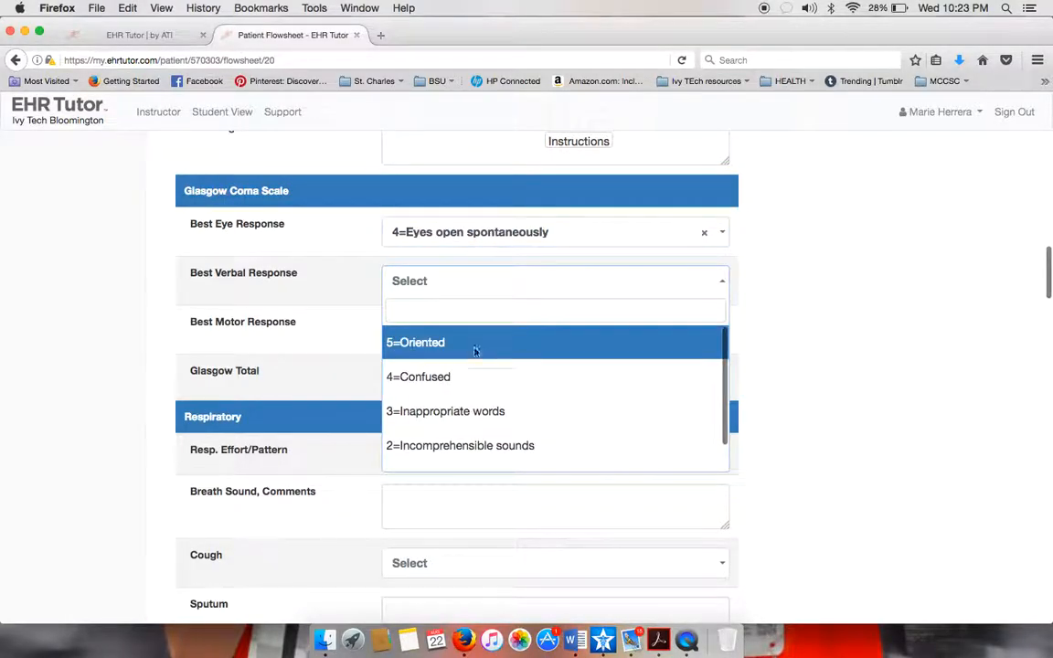
left_click(477, 351)
left_click(475, 381)
left_click(430, 331)
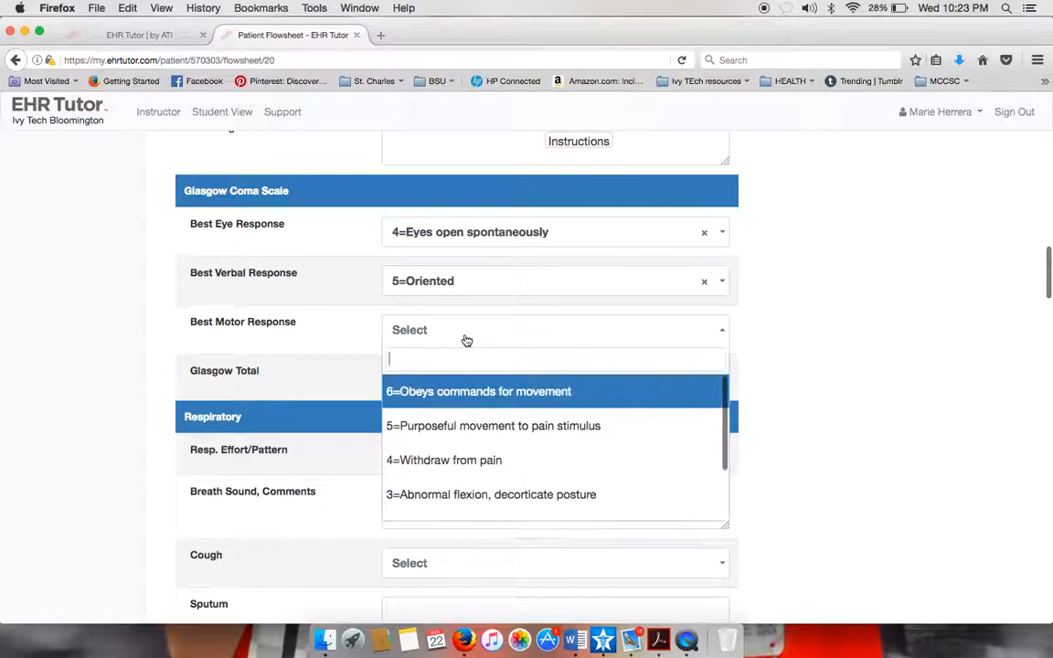
left_click(457, 391)
Rate Braden sensory perception 4, moisture 2 and mobility 2.
scroll(344, 387, "down", 10)
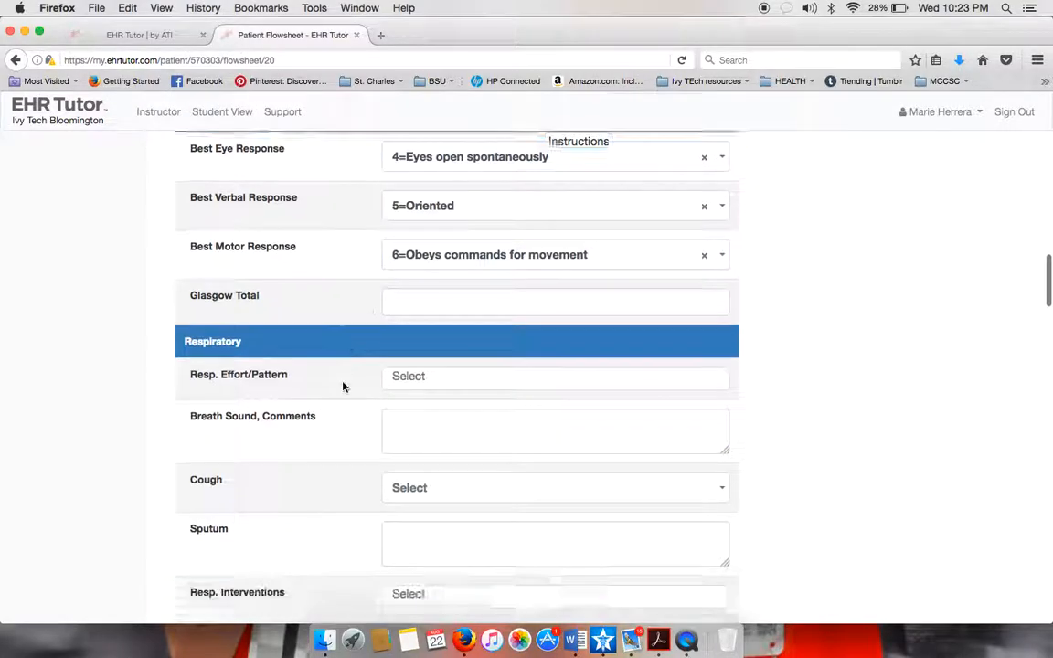
scroll(344, 387, "down", 10)
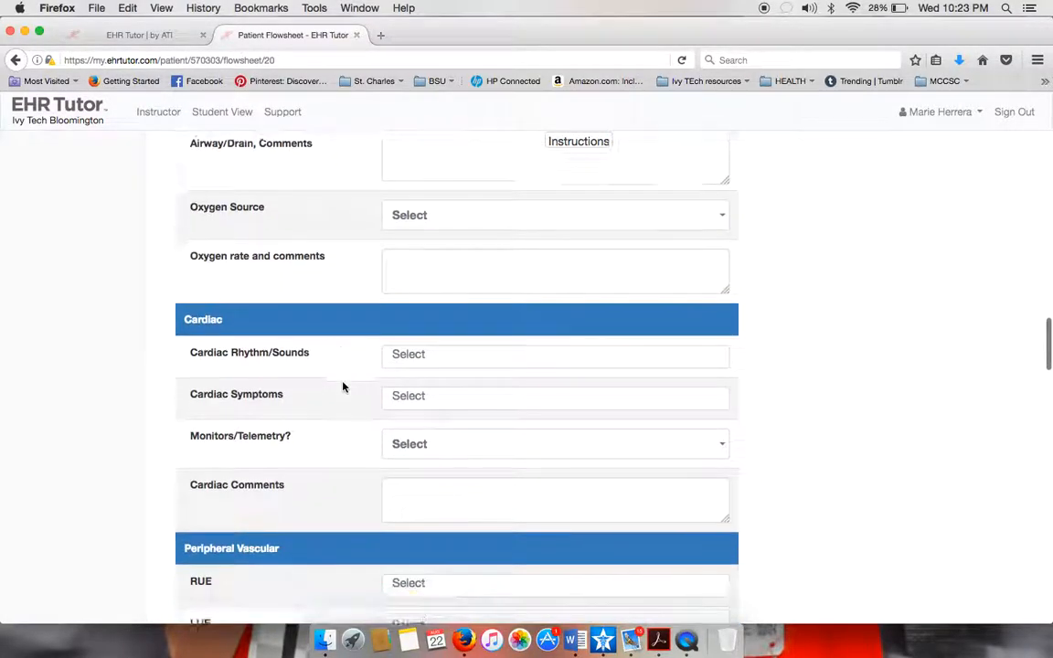
scroll(343, 387, "down", 5)
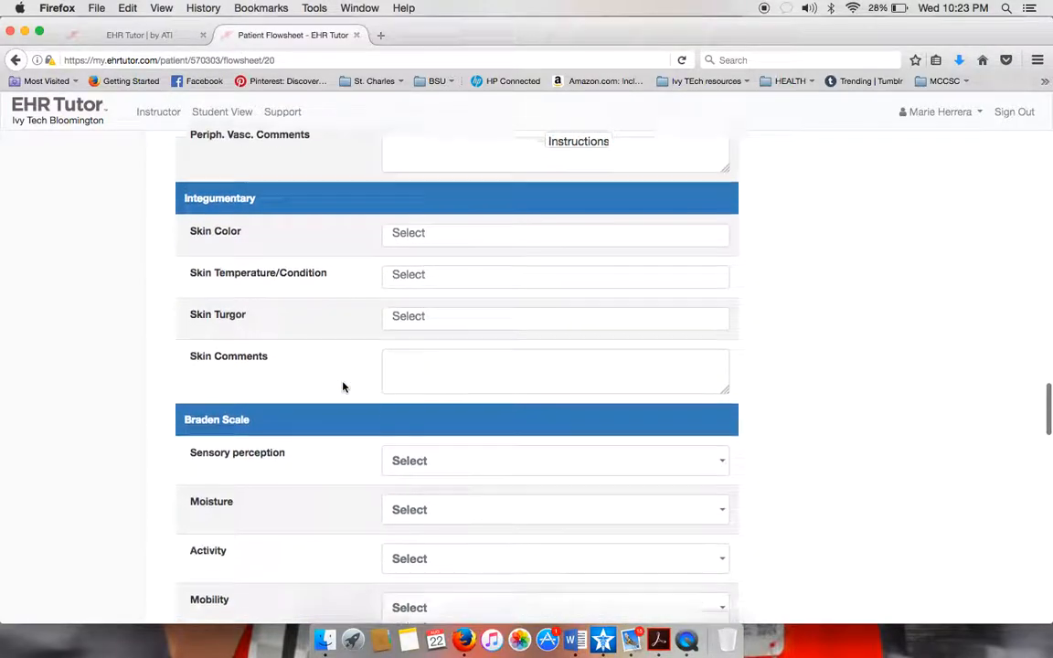
left_click(506, 276)
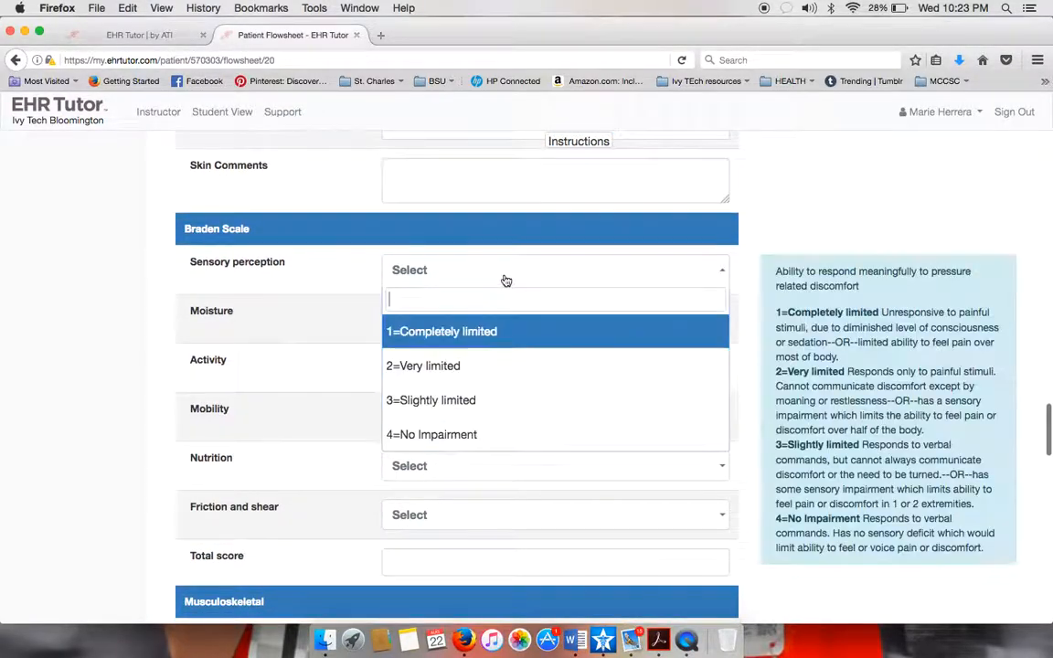
left_click(445, 429)
left_click(438, 322)
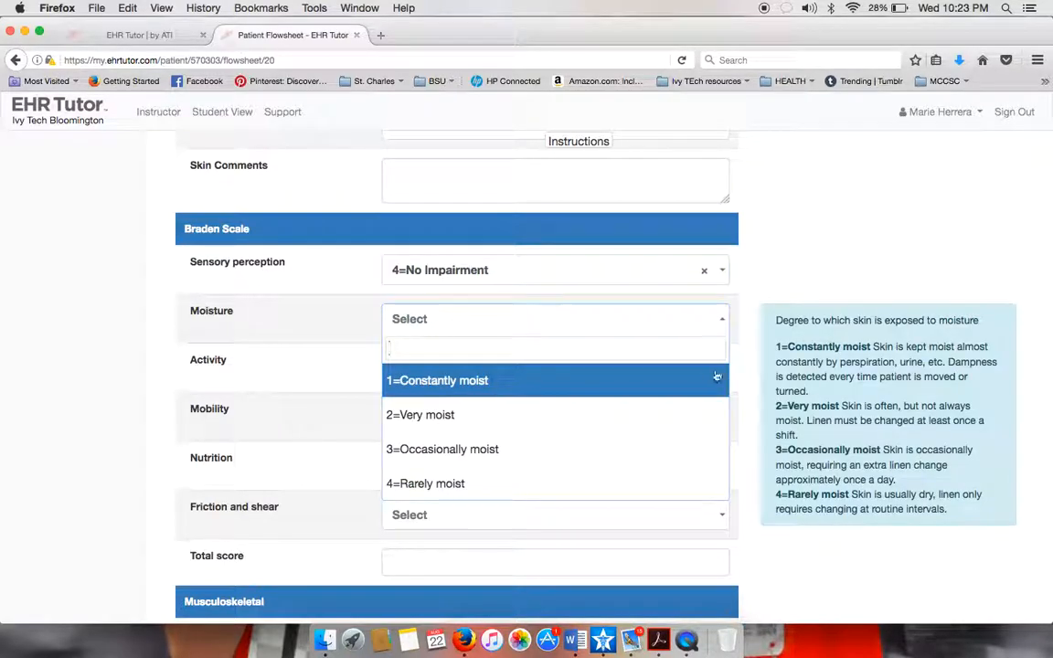
left_click(524, 417)
left_click(524, 416)
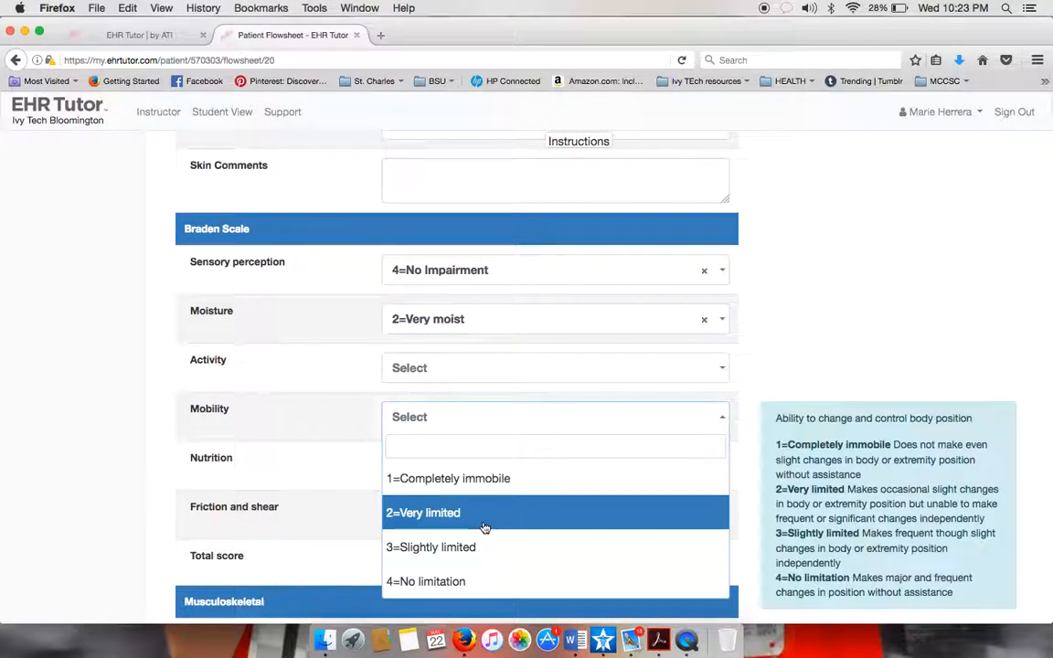
left_click(486, 519)
Rate Braden activity 4, nutrition 4 and friction and shear 2.
left_click(478, 369)
left_click(443, 533)
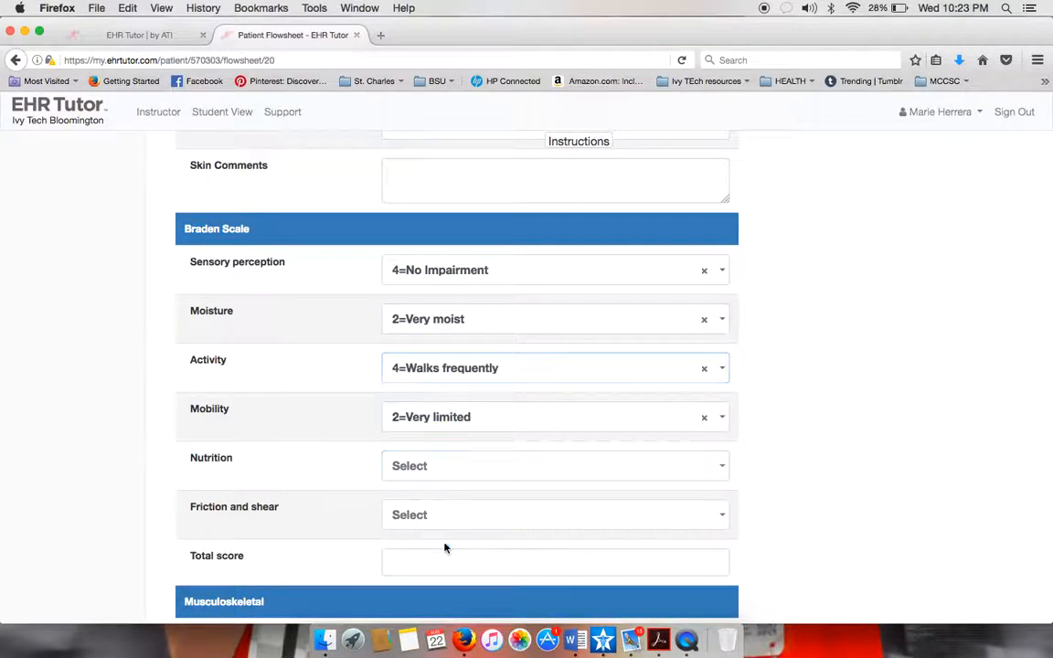
left_click(451, 479)
left_click(437, 435)
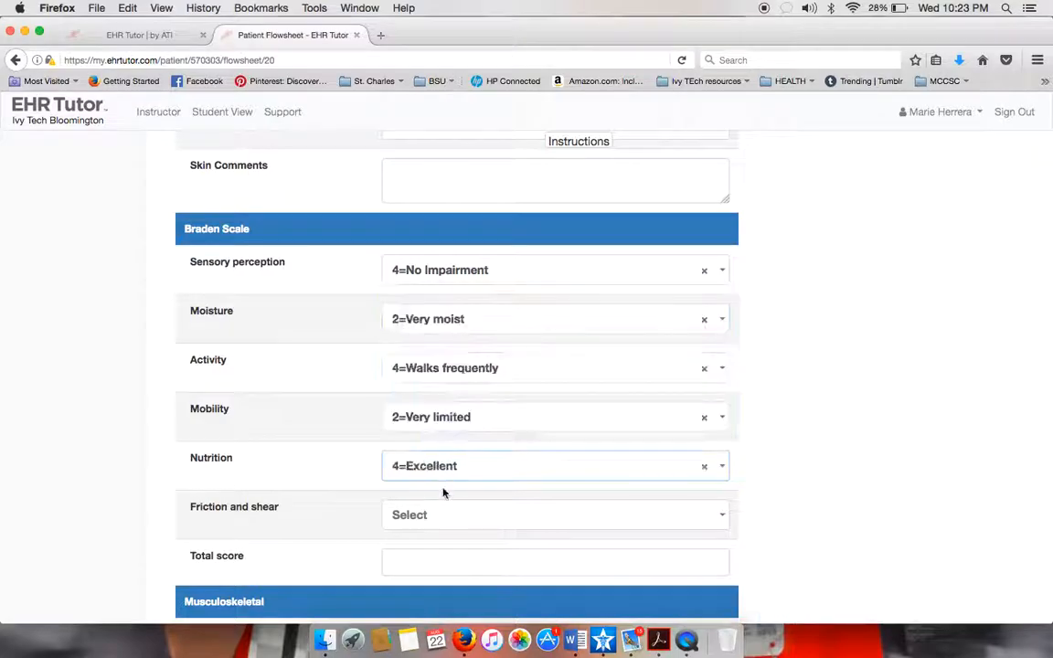
left_click(444, 527)
left_click(440, 447)
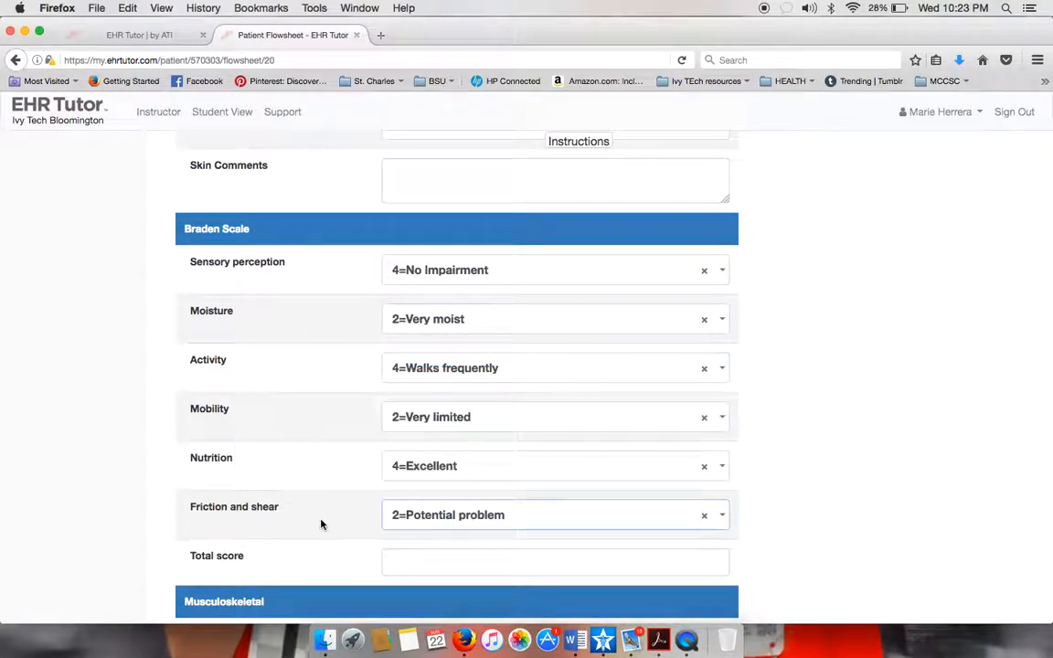
left_click(418, 575)
scroll(532, 536, "down", 2)
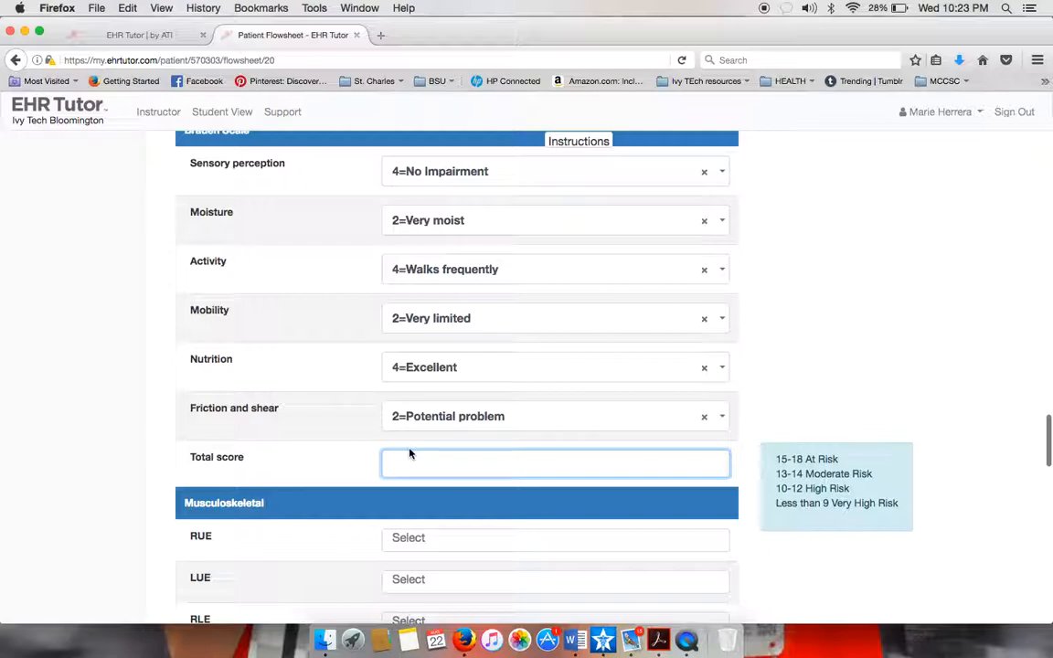
type("18")
scroll(553, 508, "down", 10)
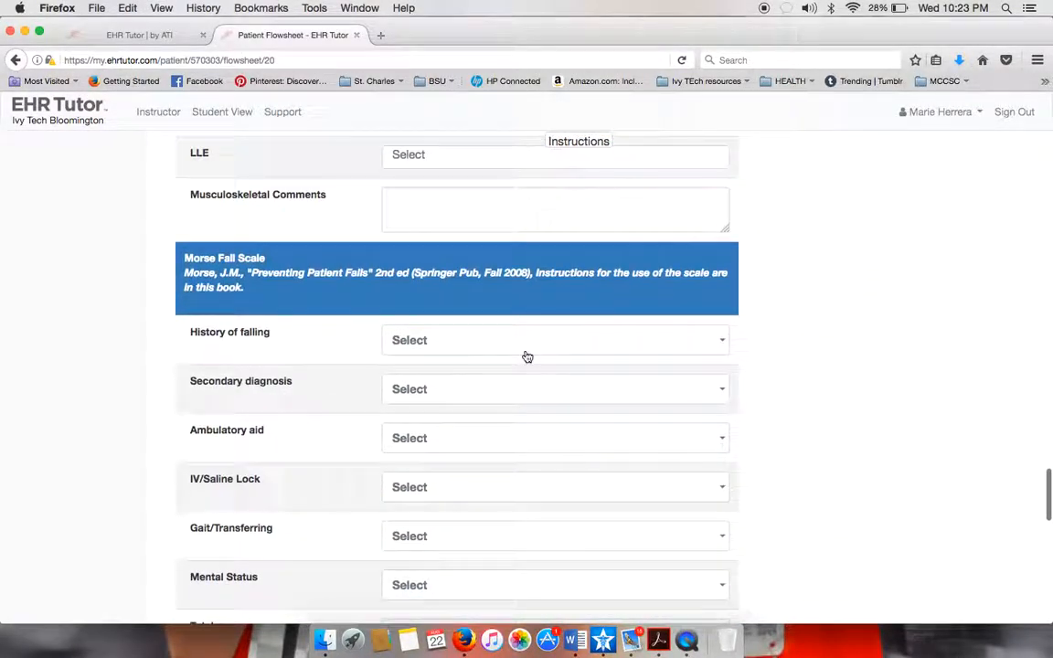
left_click(515, 346)
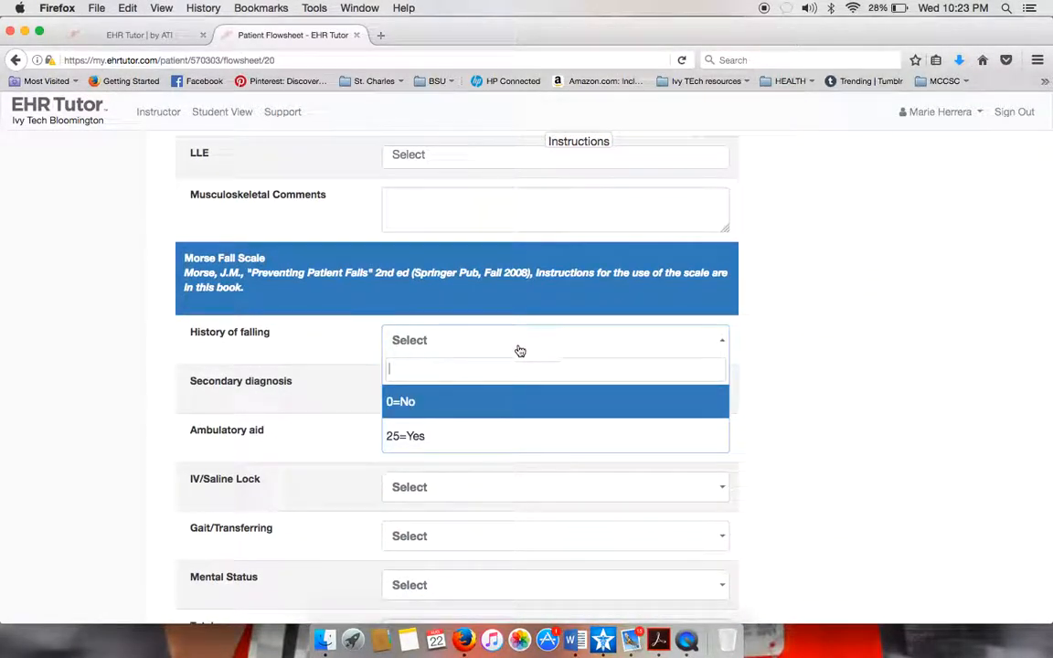
left_click(336, 330)
scroll(390, 485, "down", 5)
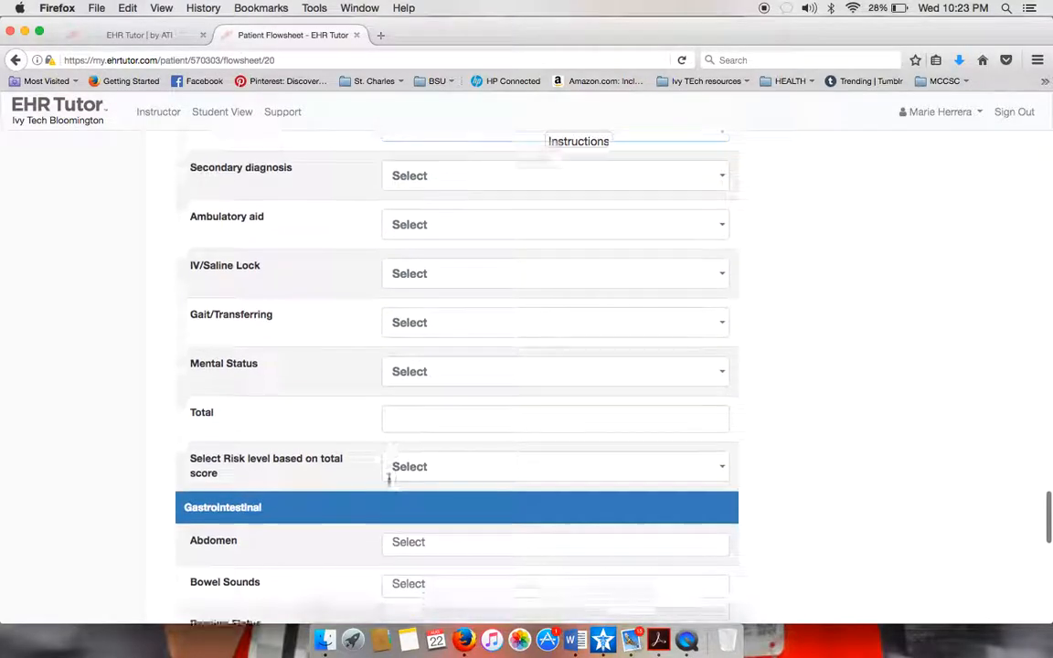
scroll(390, 484, "up", 5)
scroll(389, 484, "down", 10)
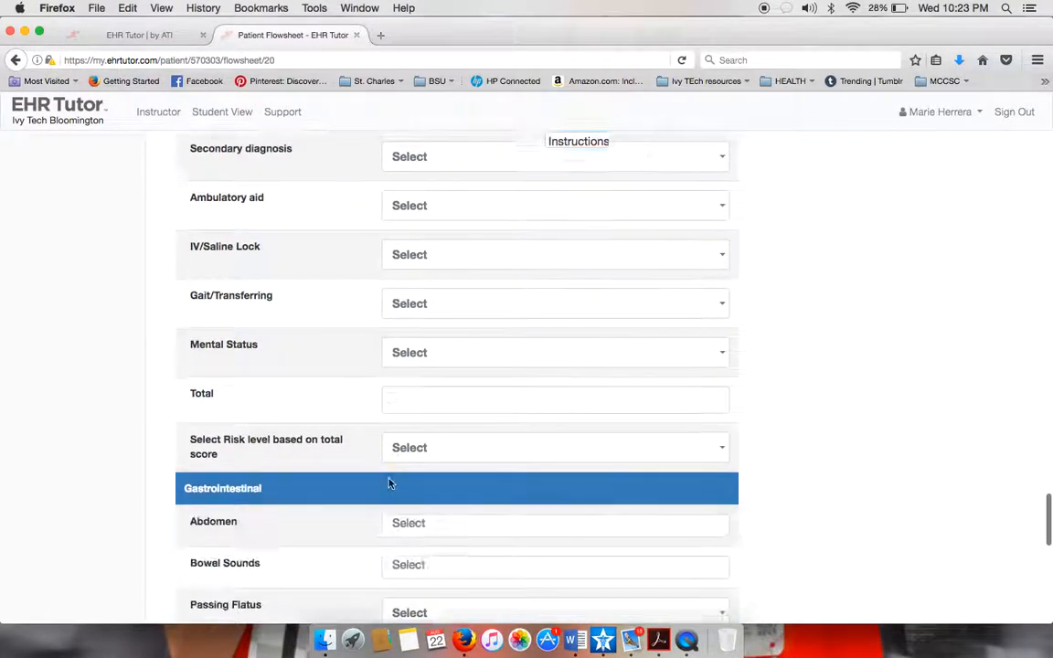
scroll(390, 480, "down", 2)
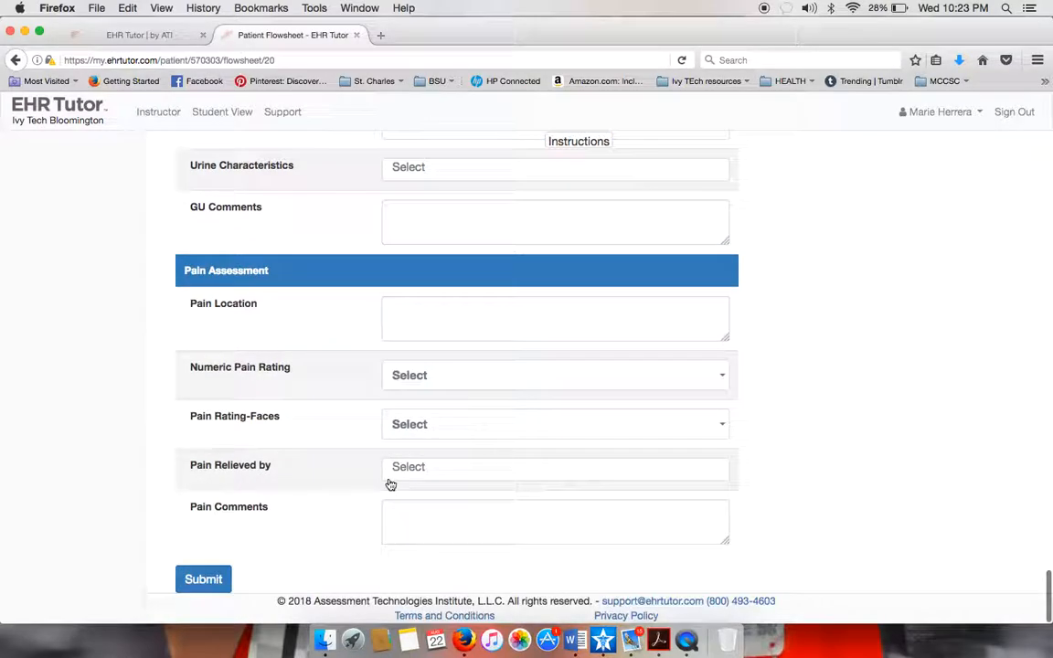
scroll(253, 322, "up", 20)
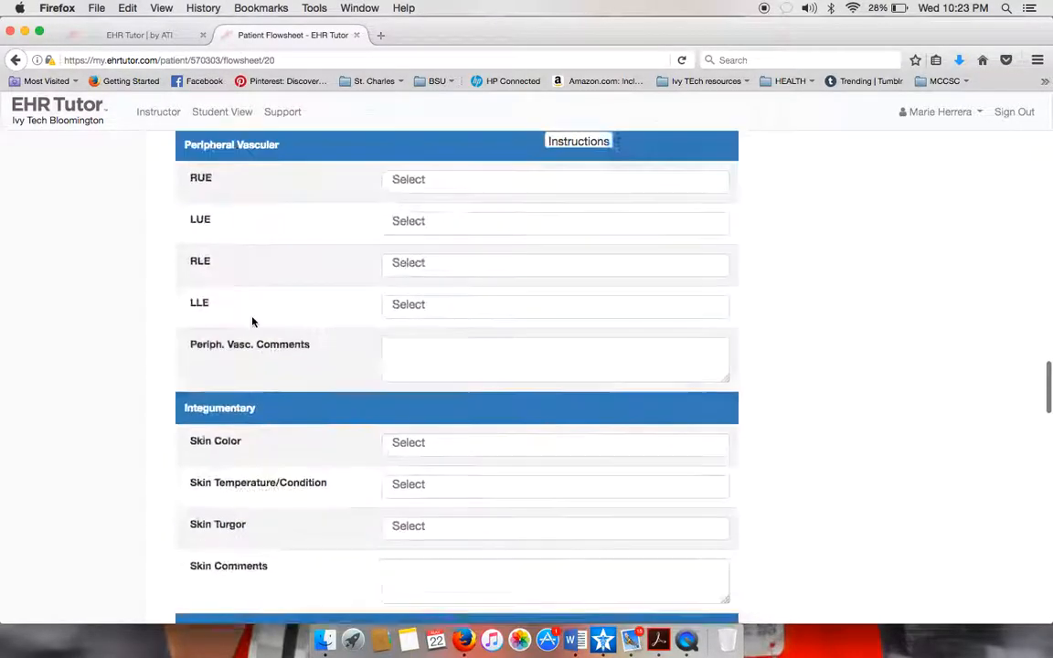
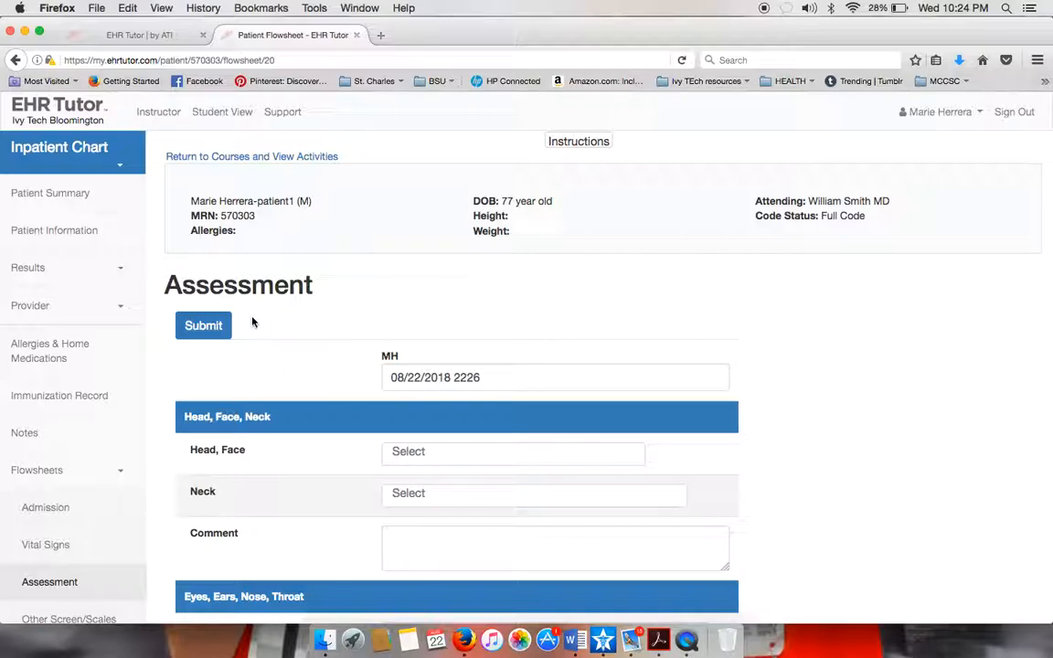
Begin a comment on the head and neck assessment and scroll down the flowsheet.
left_click(418, 546)
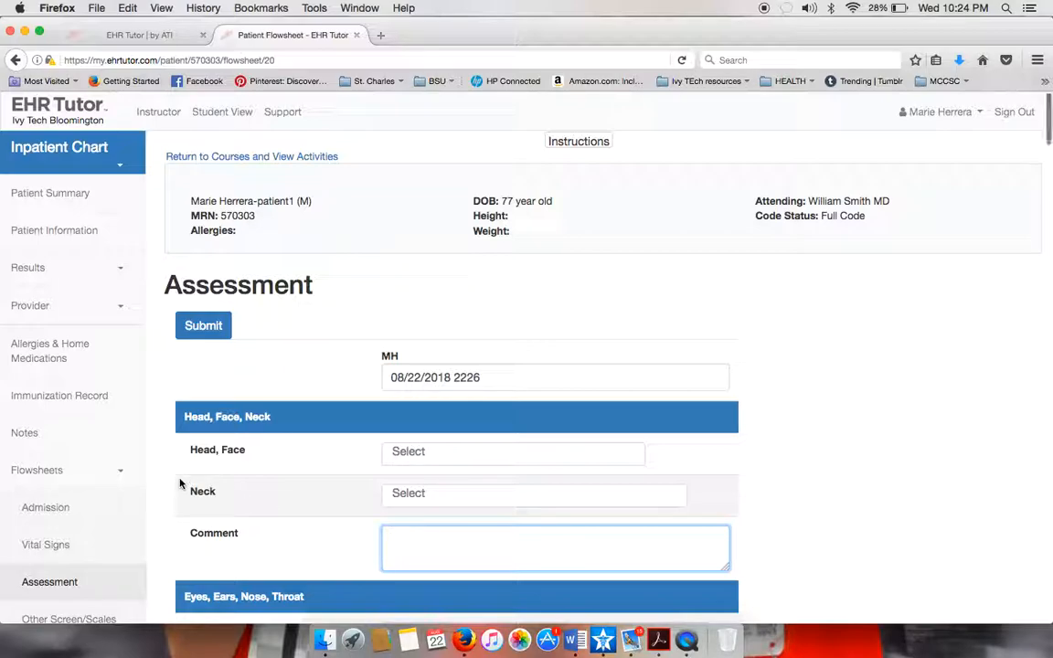
scroll(180, 485, "down", 3)
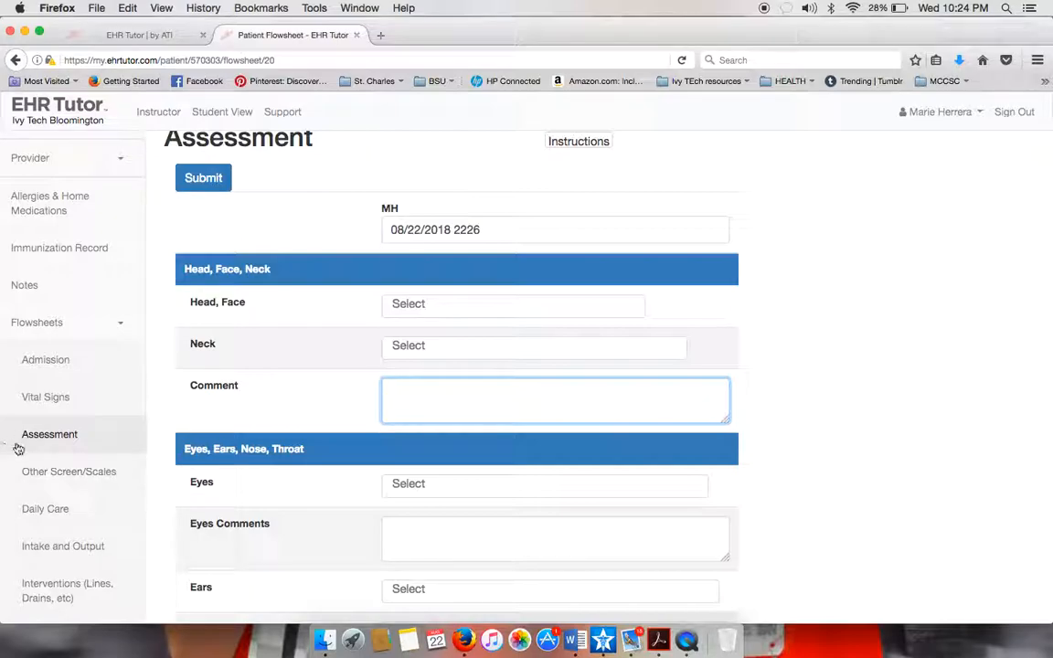
scroll(108, 461, "down", 2)
scroll(110, 460, "down", 4)
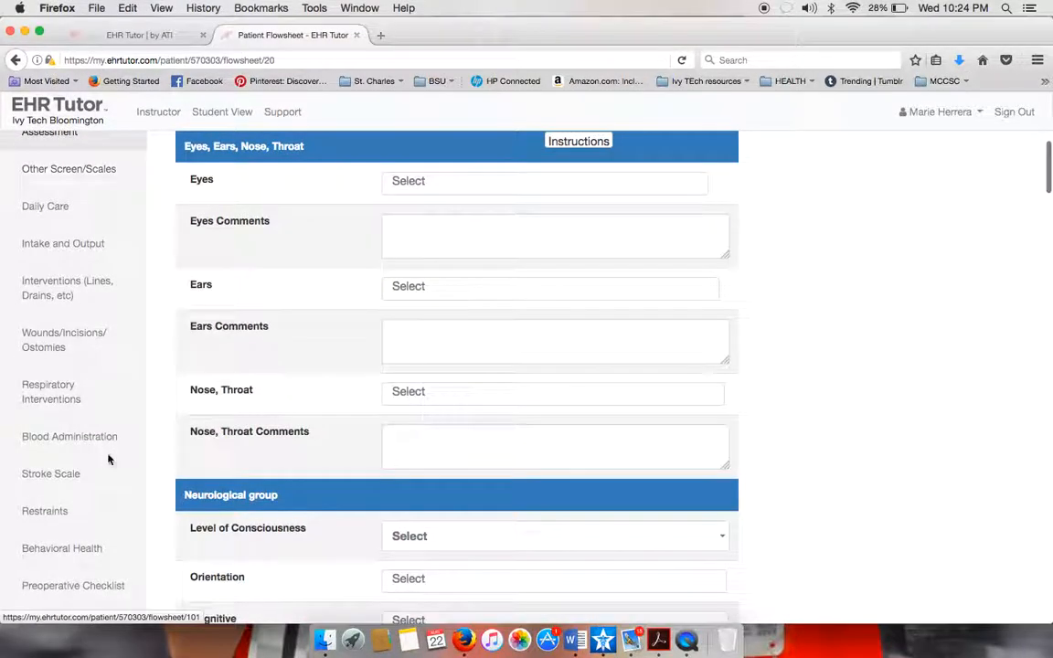
scroll(108, 460, "down", 1)
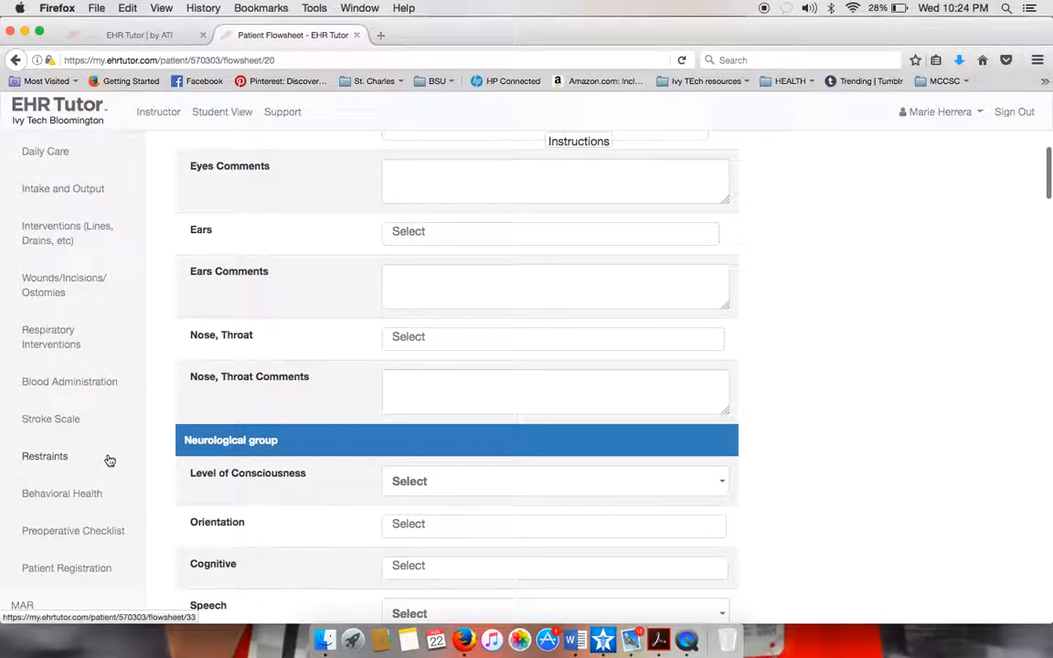
scroll(109, 459, "down", 1)
scroll(110, 461, "down", 3)
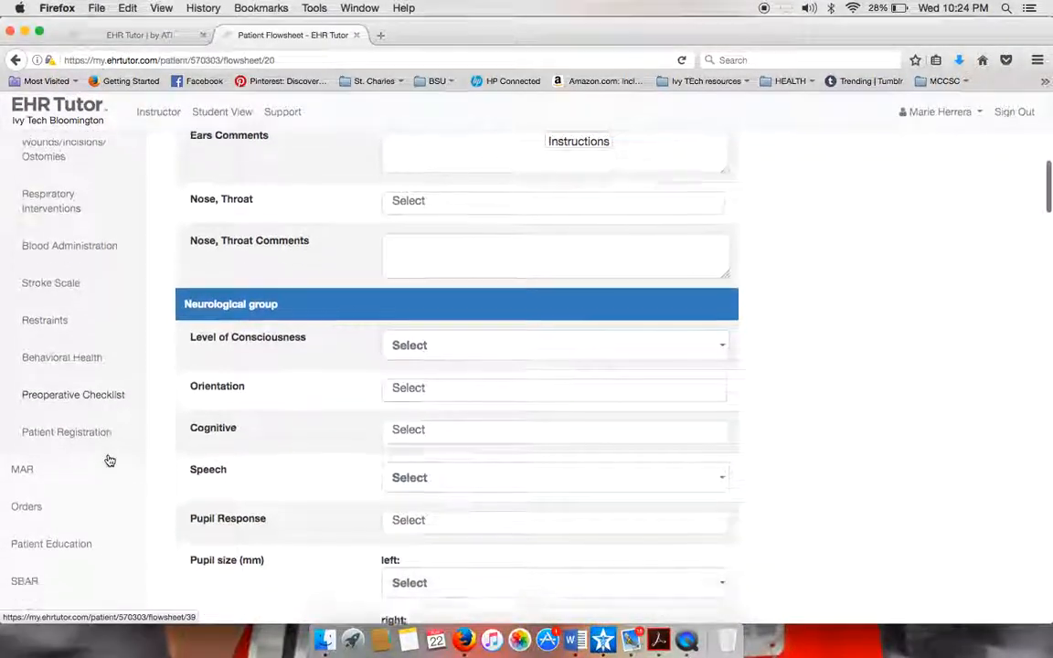
Start a new care plan problem with Assessment: SOB, O2 sat 89 RA, tripodding, diminished lung sounds, nonproductive cough.
left_click(28, 543)
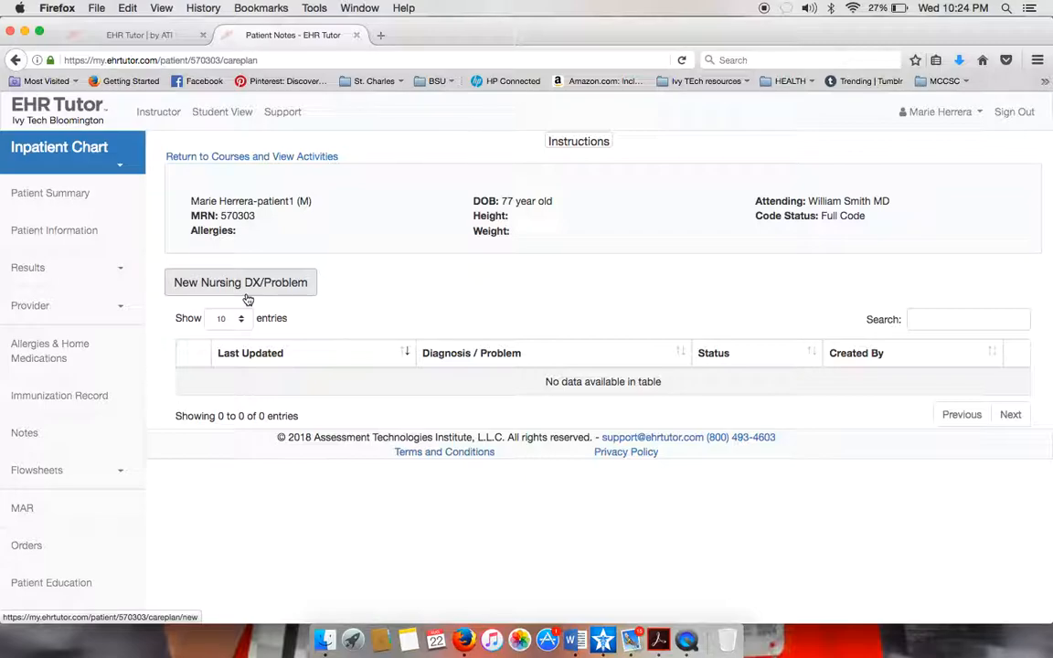
left_click(245, 294)
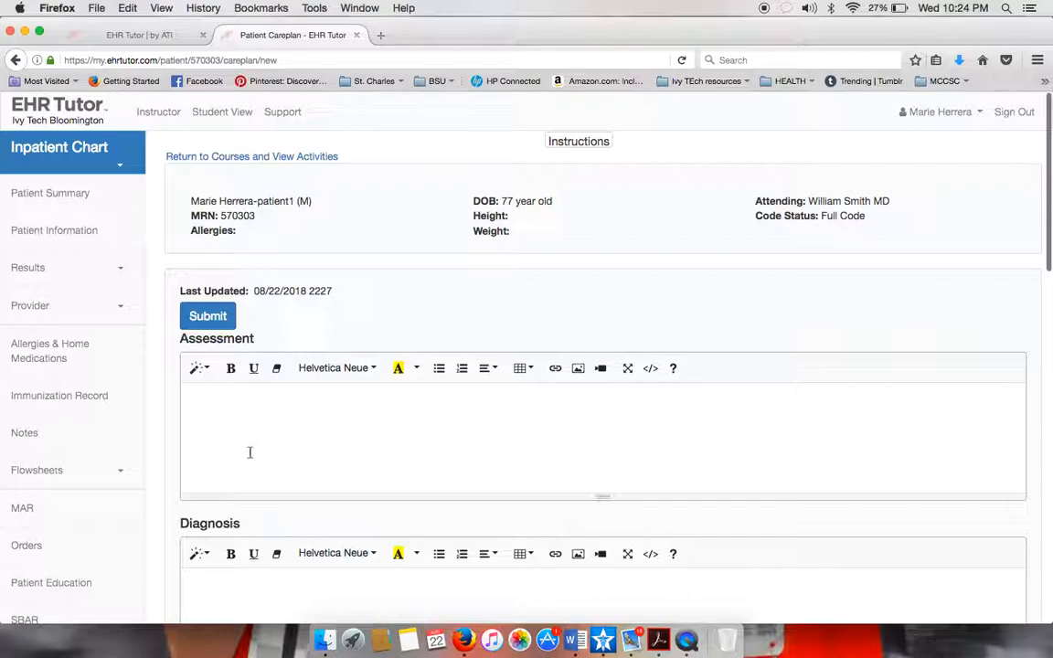
left_click(242, 397)
type("so")
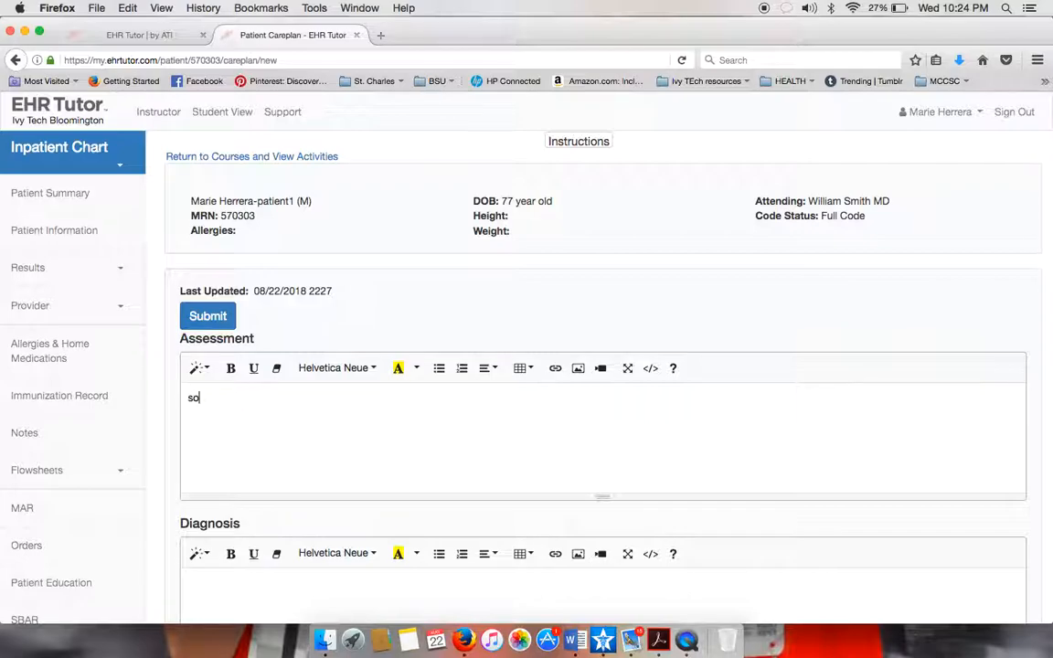
type("b, o2 sat 89 RA, tripodding, ")
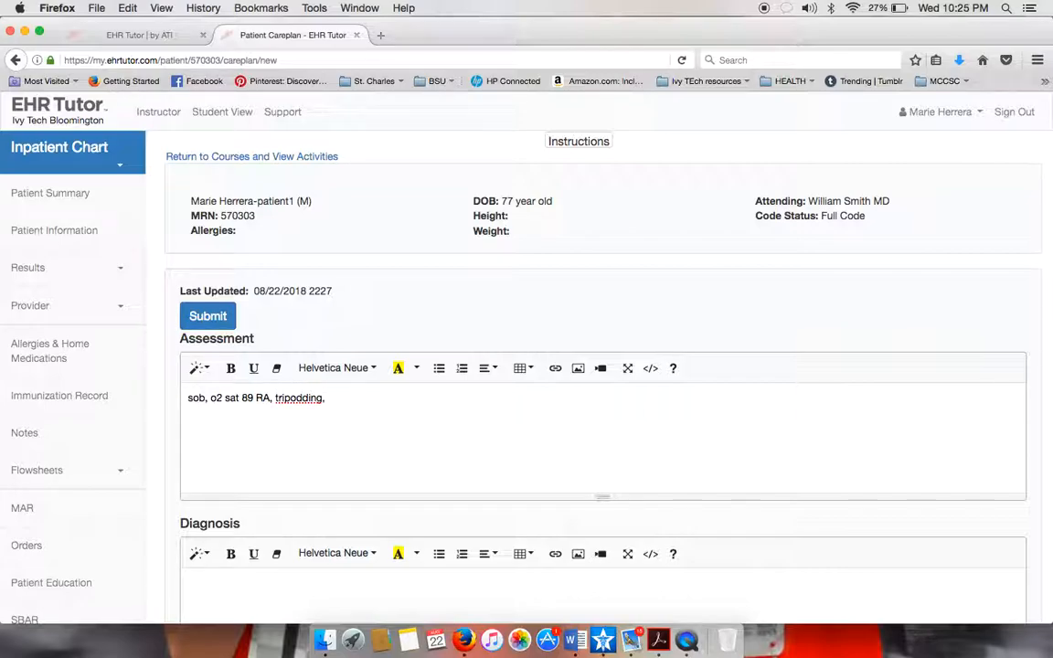
type("lung sounds are dimin")
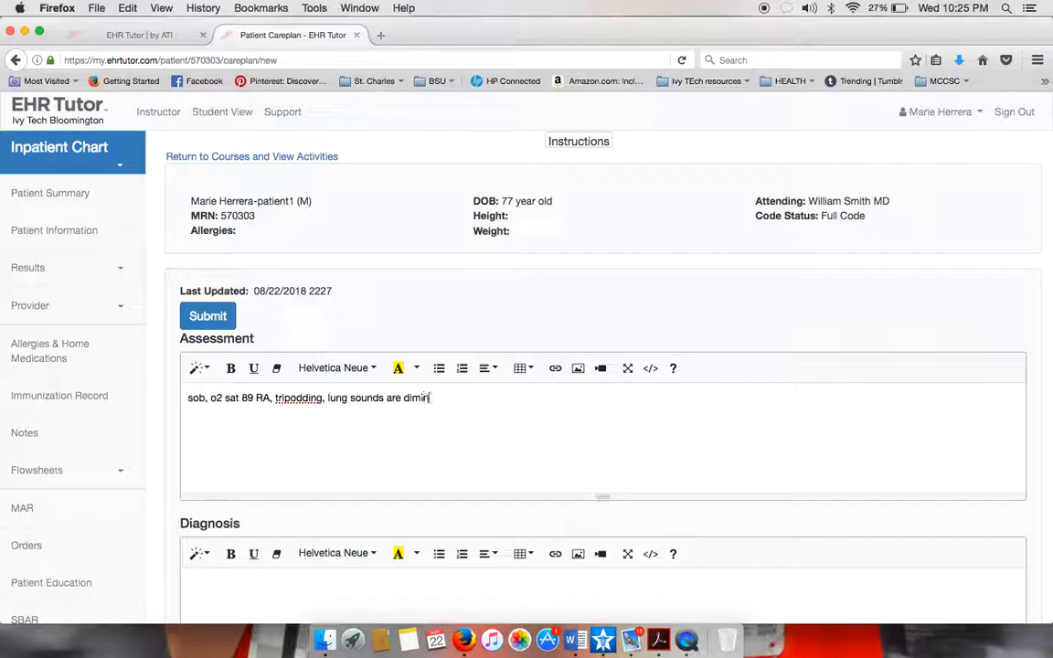
type("ished, non product")
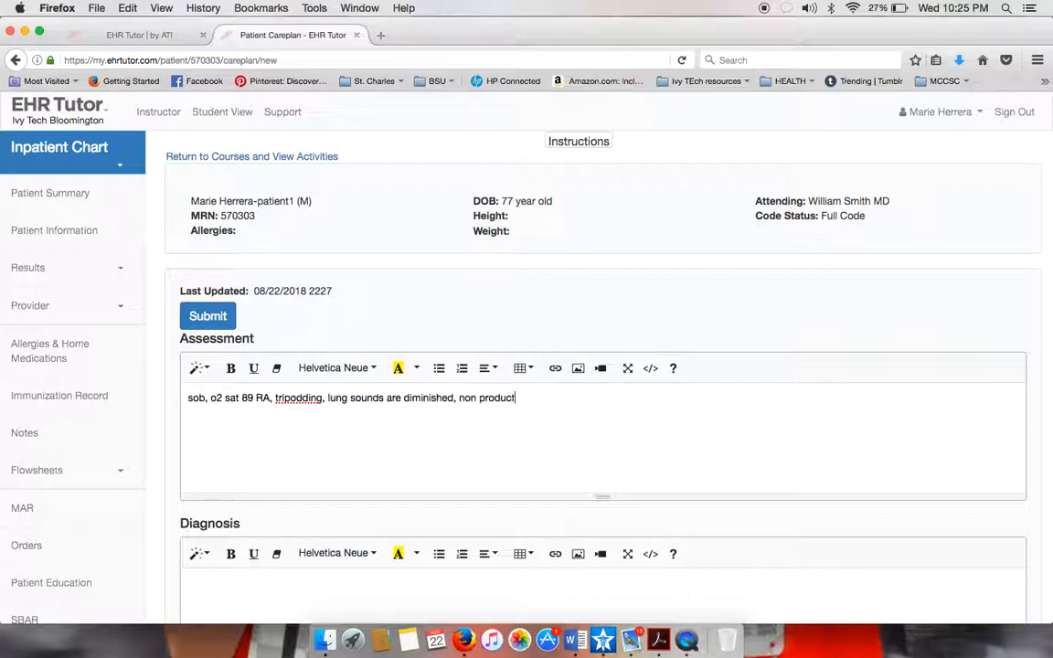
type("ive frequent cought")
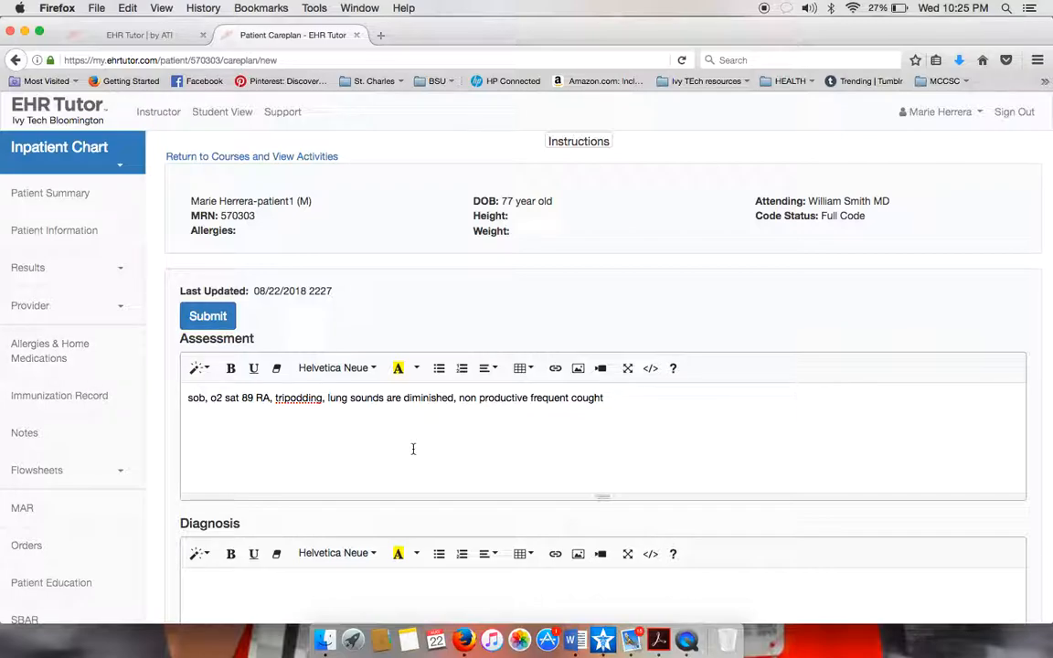
scroll(414, 448, "down", 5)
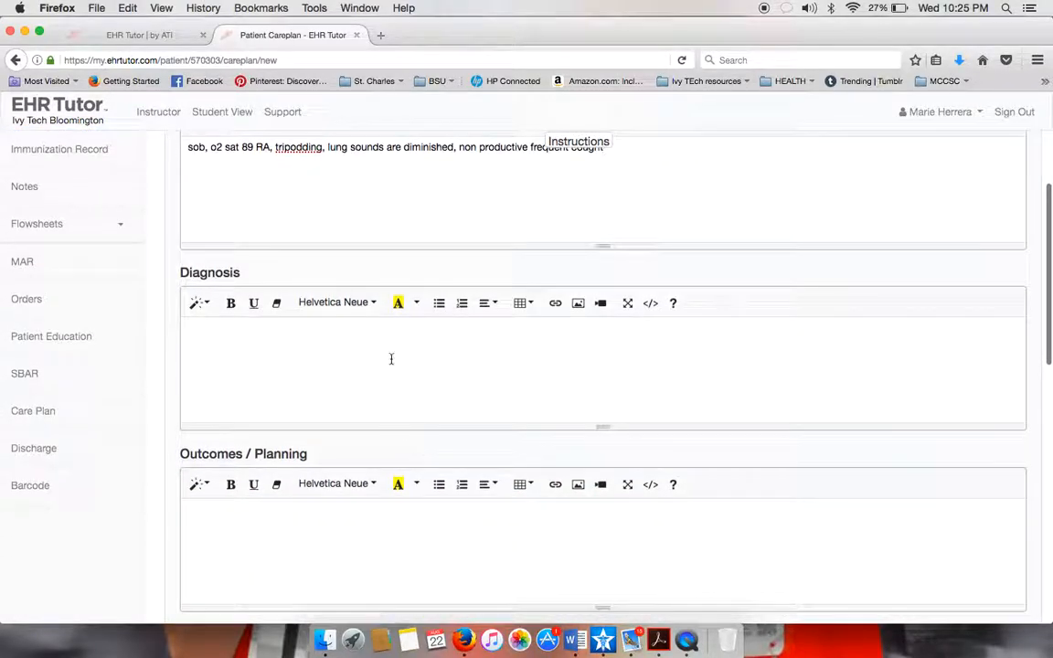
Enter the Diagnosis 'Ineffective gas exchange r/t COPD exacerbation and pneumonia'.
left_click(382, 329)
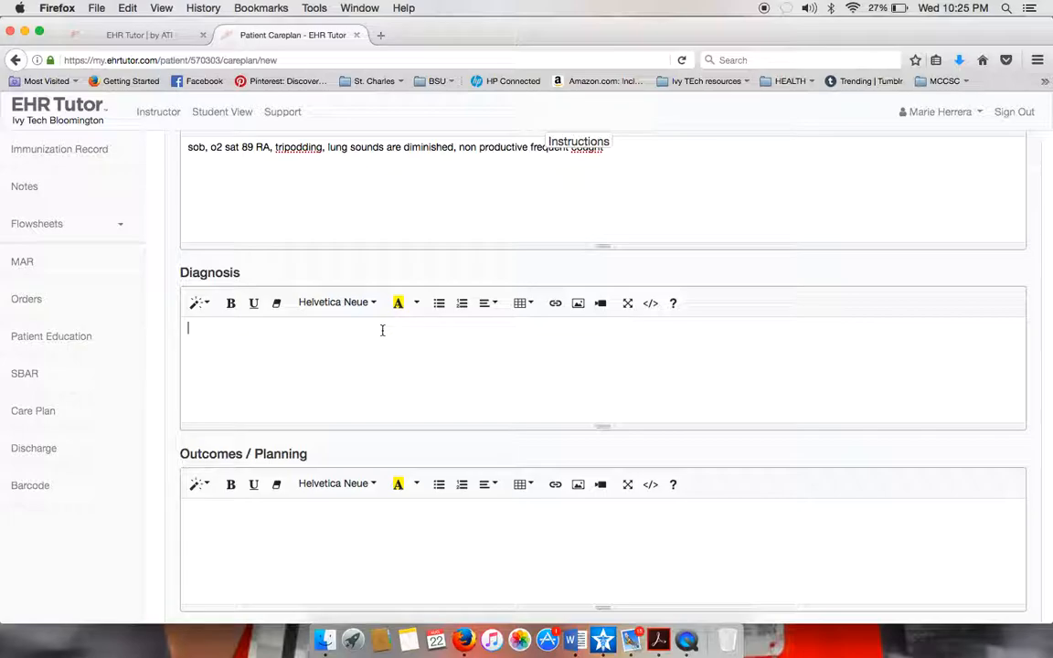
type("Ineffective gas exchane")
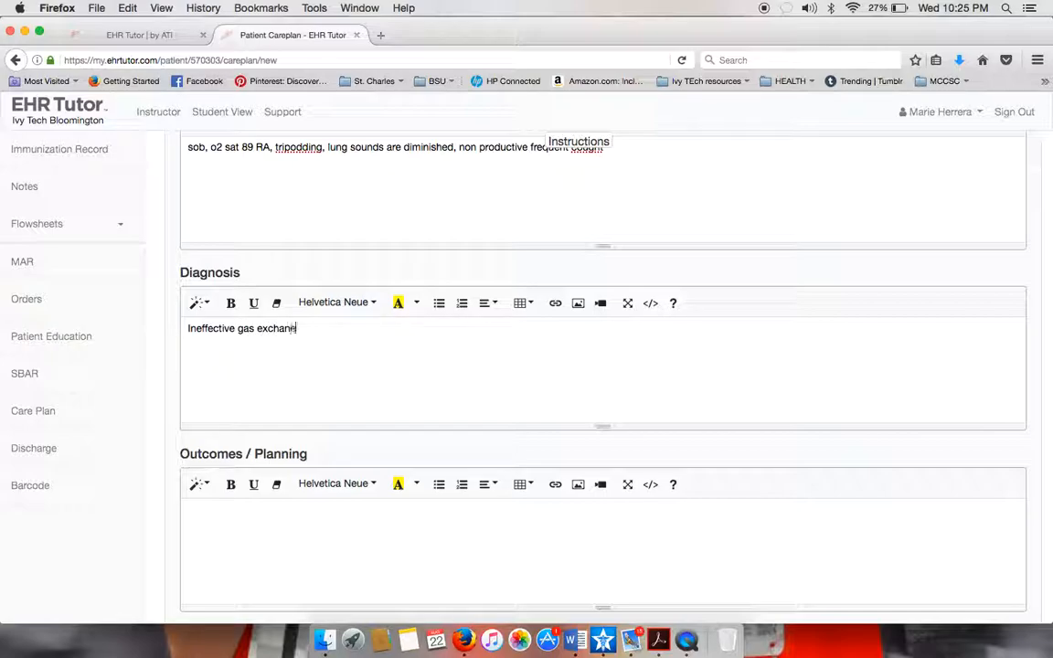
key("BackSpace")
type("ge r/t copd exacer")
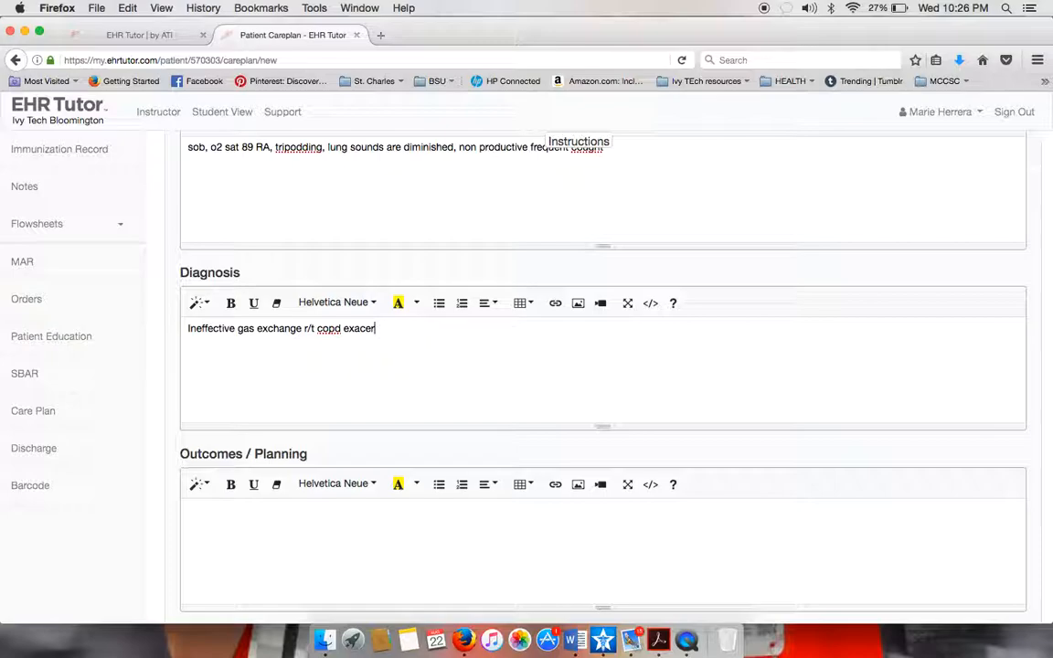
type("bation and pneumonia")
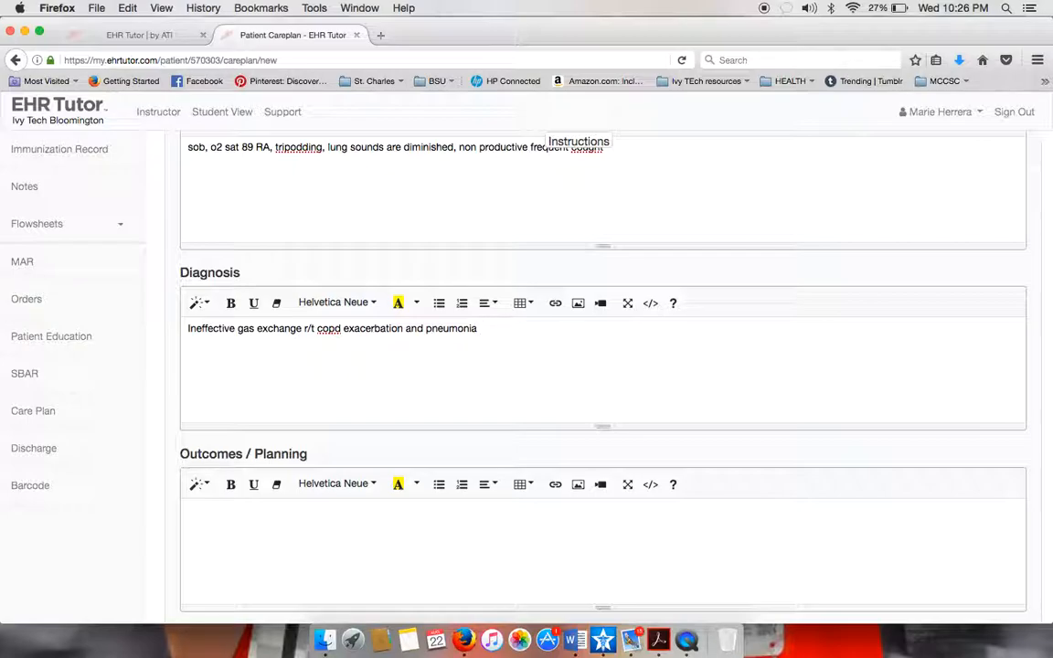
Add evidence 'AEB O2 sat 89, SOB, diminished lung sound' and a (citation) line below.
type("AEB")
type("o2 sa")
type("t 89, ")
type("dirm")
key("BackSpace")
key("BackSpace")
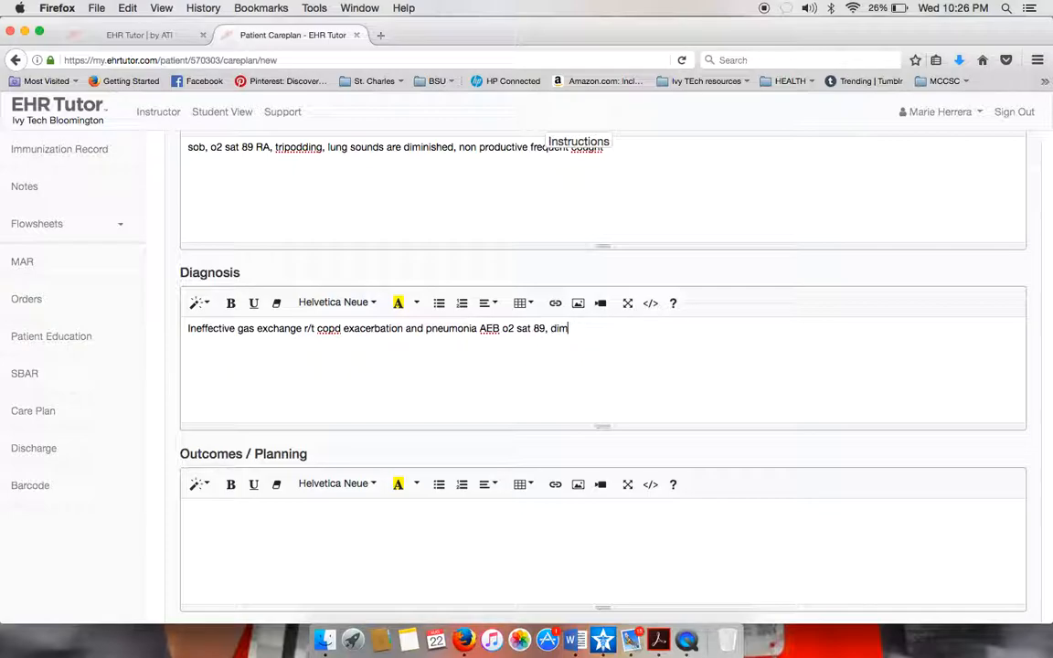
key("BackSpace")
key("BackSpace")
type("sob, s")
key("BackSpace")
type("diminished lung sound")
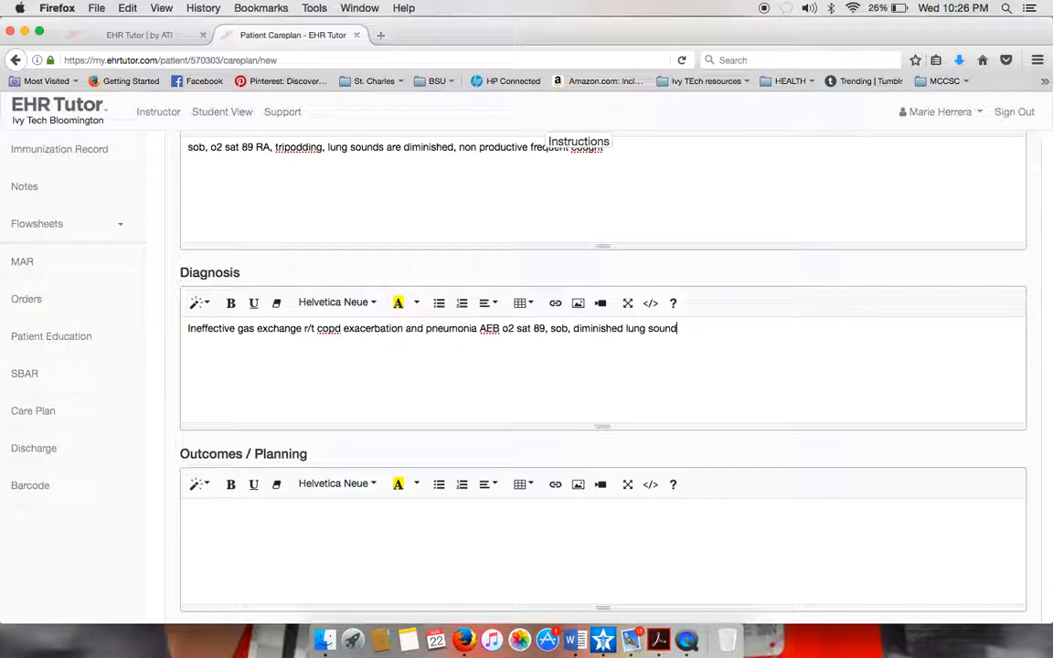
key("Return")
type("(citation)")
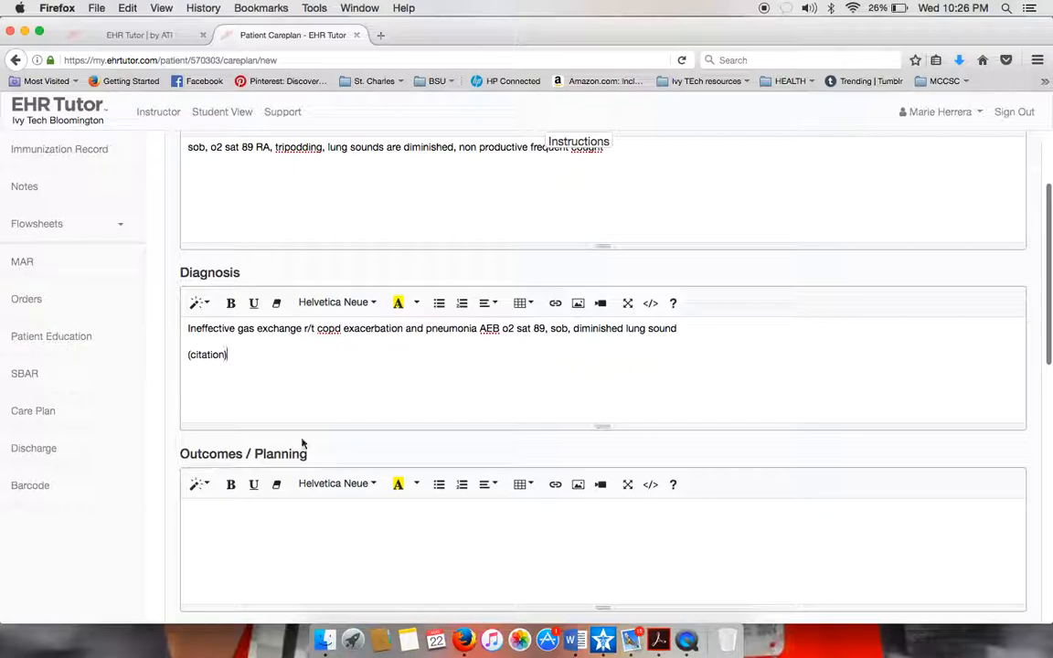
scroll(309, 503, "down", 2)
scroll(309, 503, "down", 2)
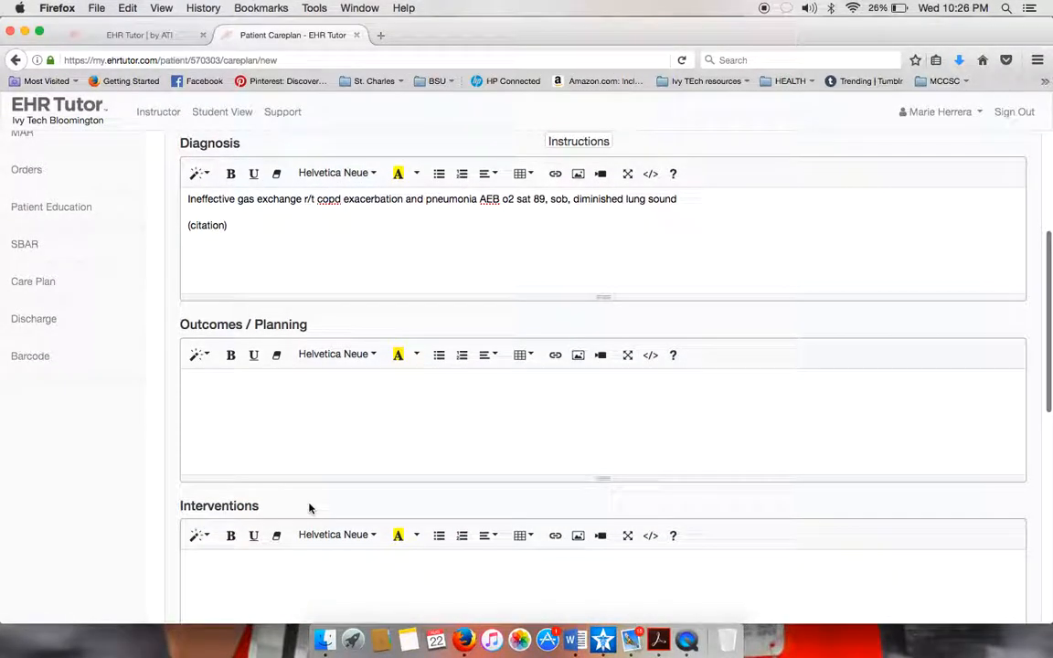
Delete the (citation) line and write the goal 'The patient will maintain O2 sat > or = 92% within 2 days.'.
triple_click(233, 225)
key("BackSpace")
left_click(261, 417)
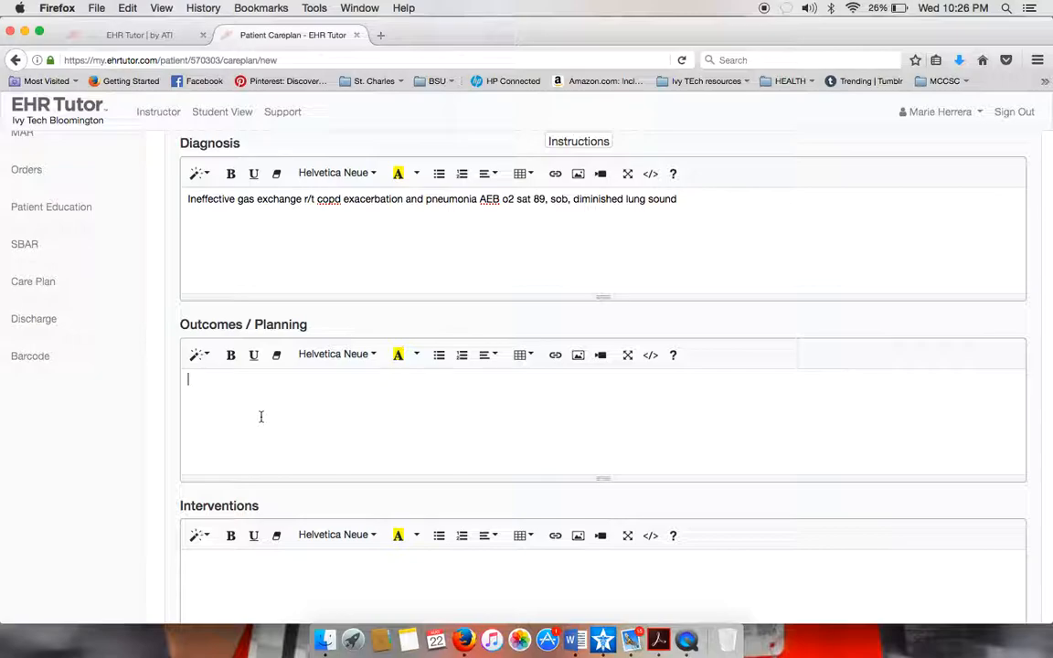
type("The patient will maintaing")
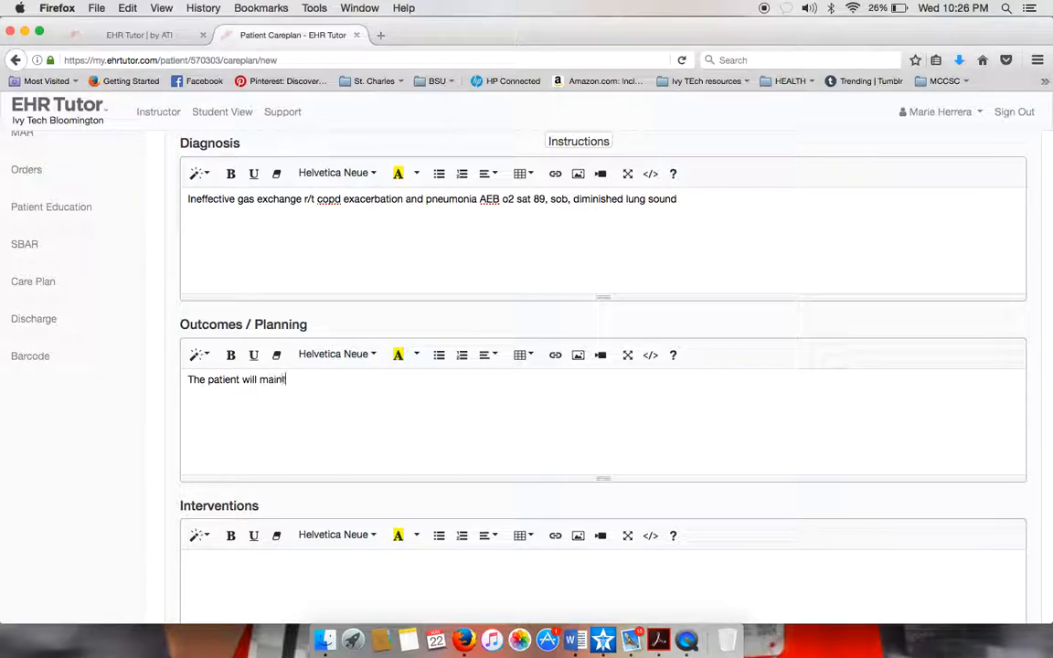
key("BackSpace")
key("BackSpace")
type("O2 sat > or = 92")
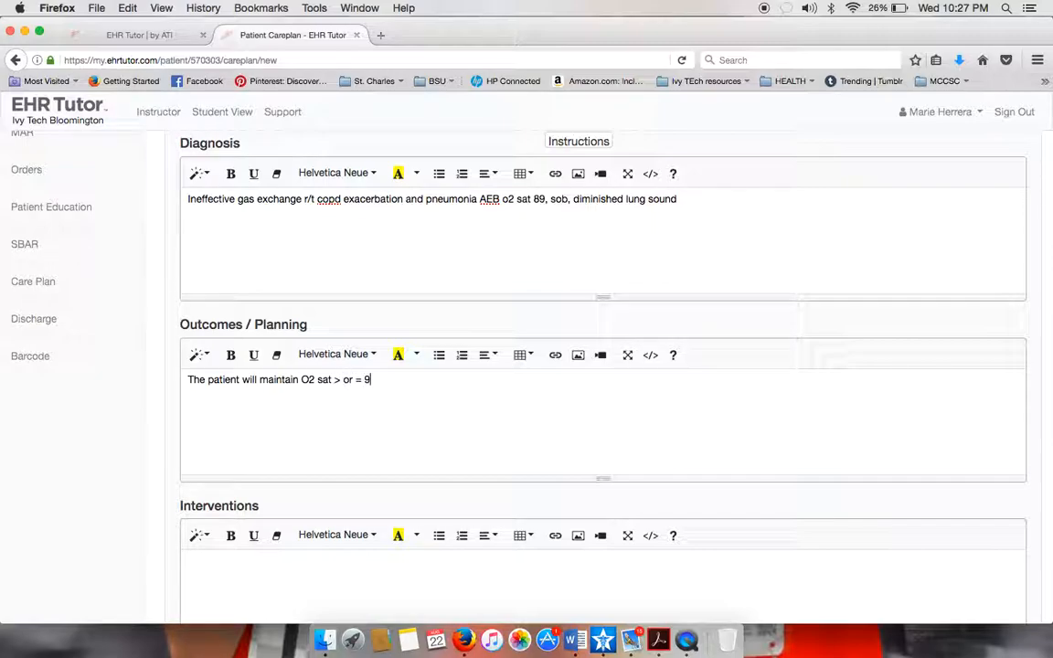
type("%")
type("in")
key("BackSpace")
key("BackSpace")
key("BackSpace")
type("within 2 days.")
scroll(13, 431, "down", 5)
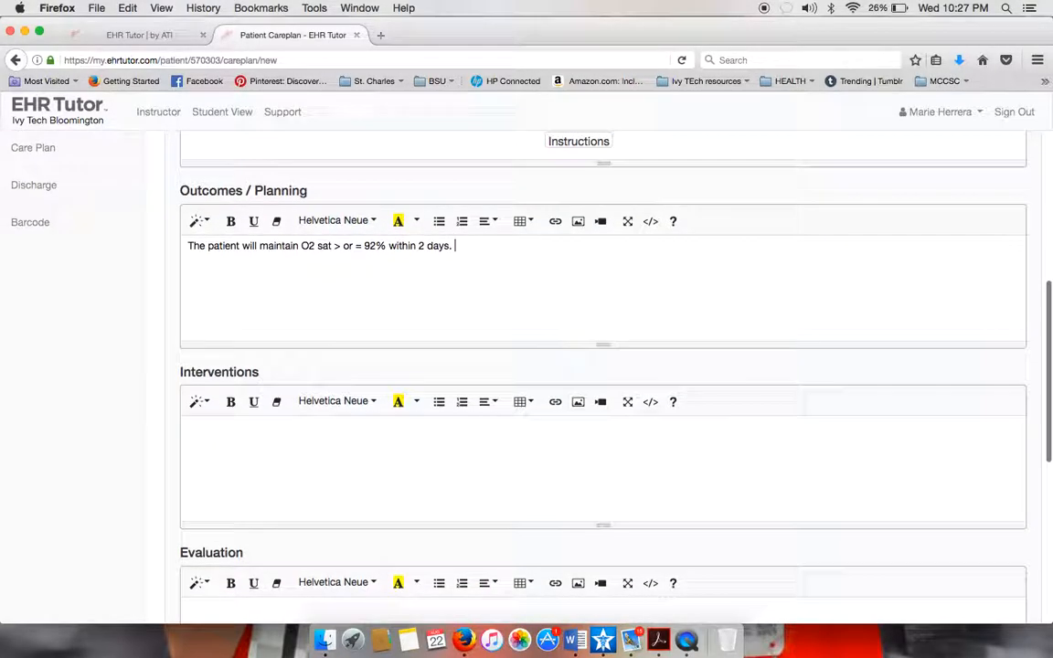
Add intervention 'Administer O2 per protocol to maintain sats >92%' with its gas exchange rationale.
left_click(287, 445)
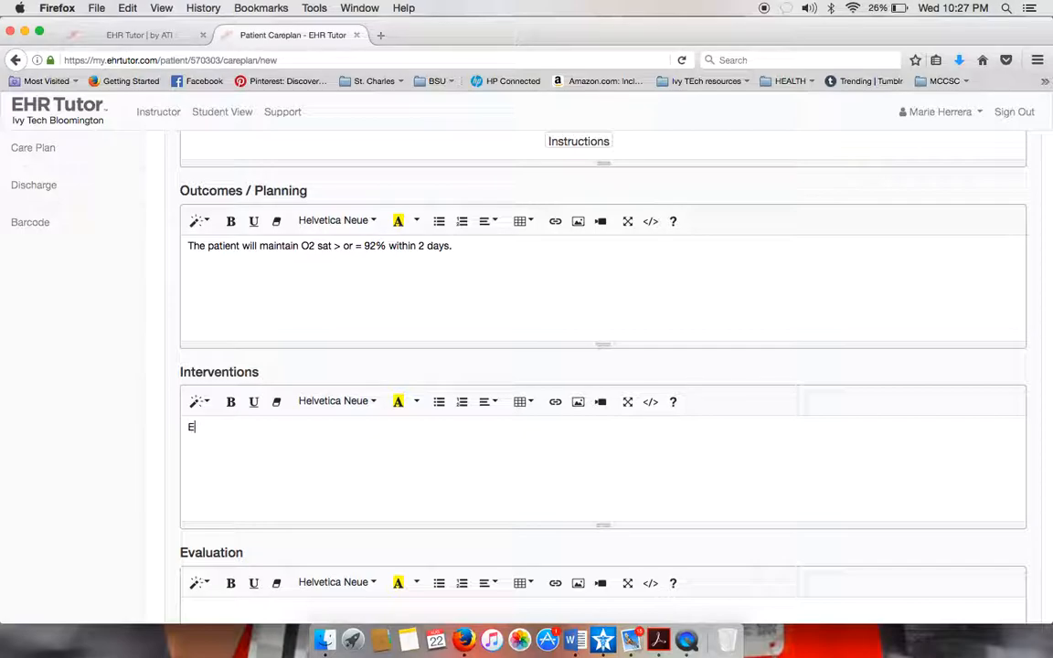
type("Administer O2 per protoc")
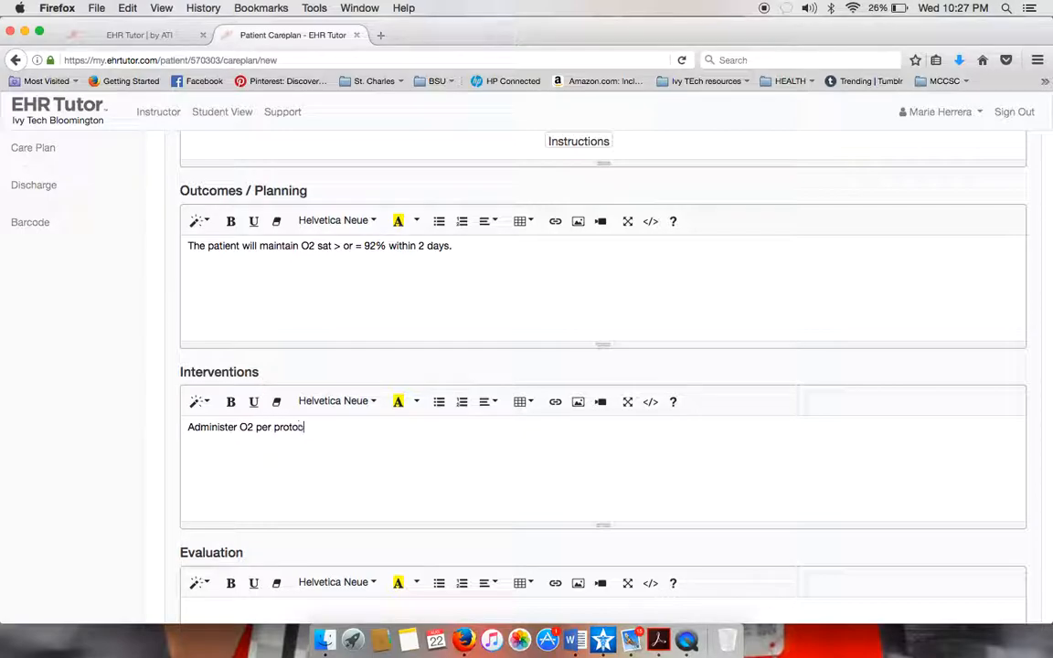
type("ol to maintain sat s >9")
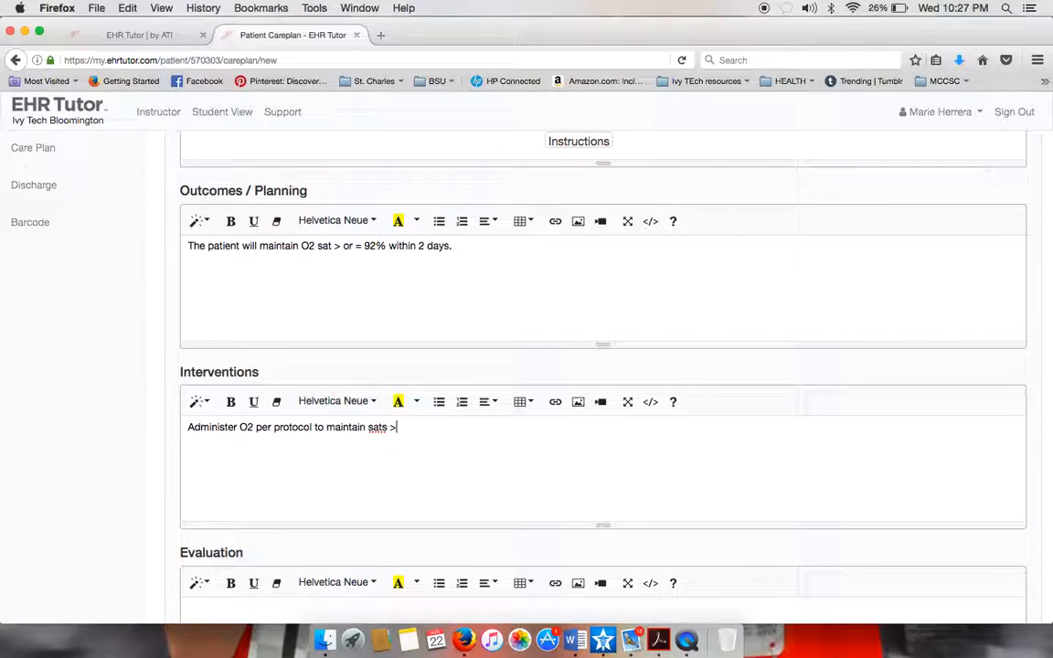
type("2%")
key("Return")
type(":")
type("the patient ")
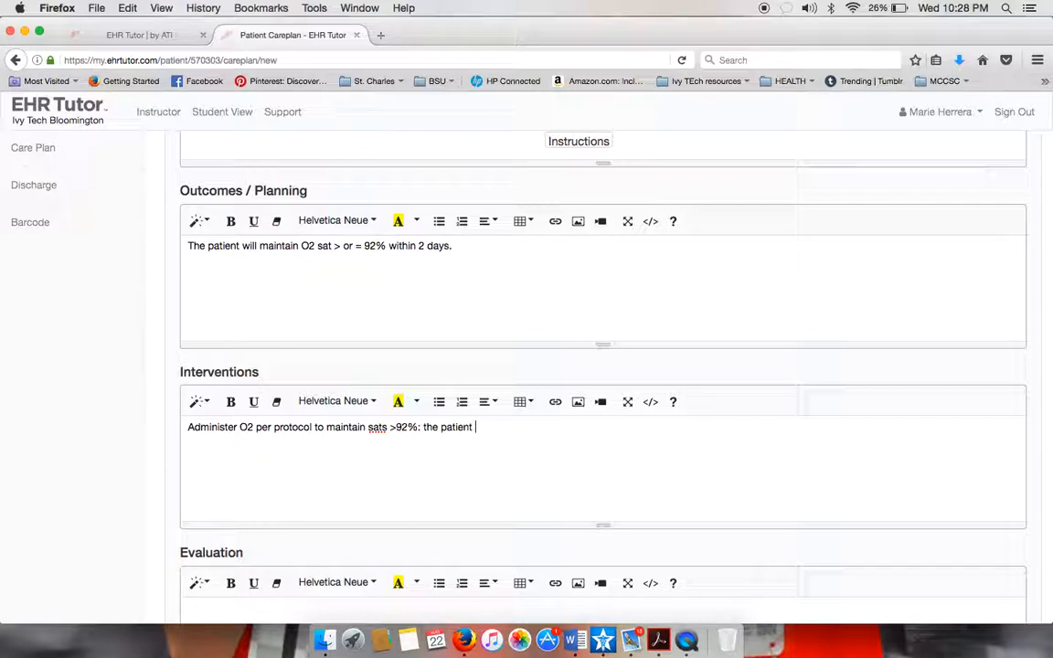
type("has compromised i")
type("ung function")
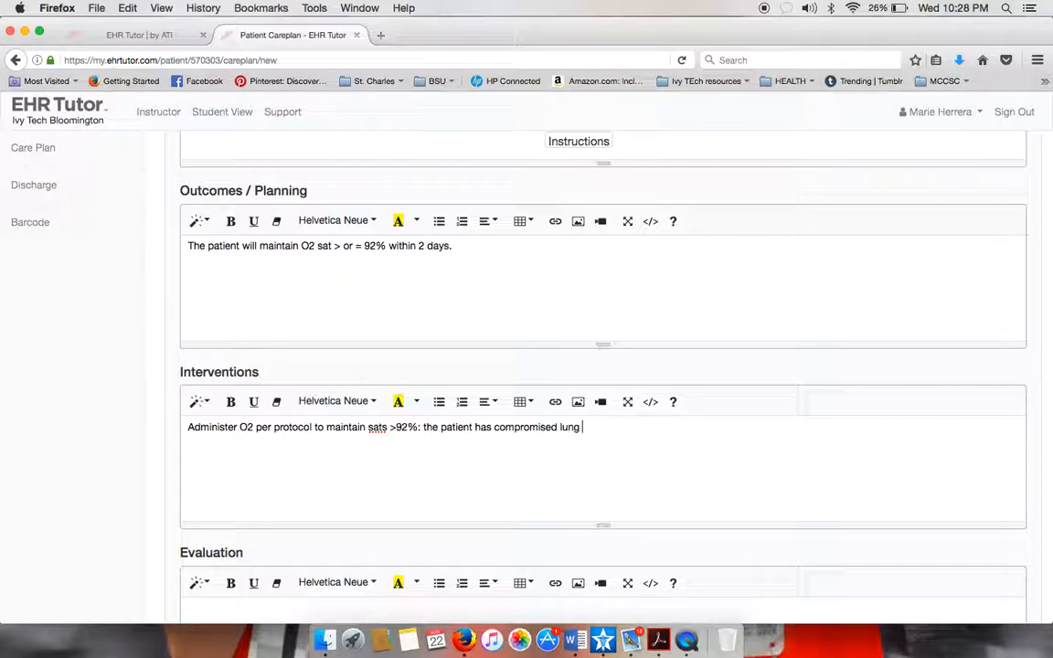
type("at this time and ")
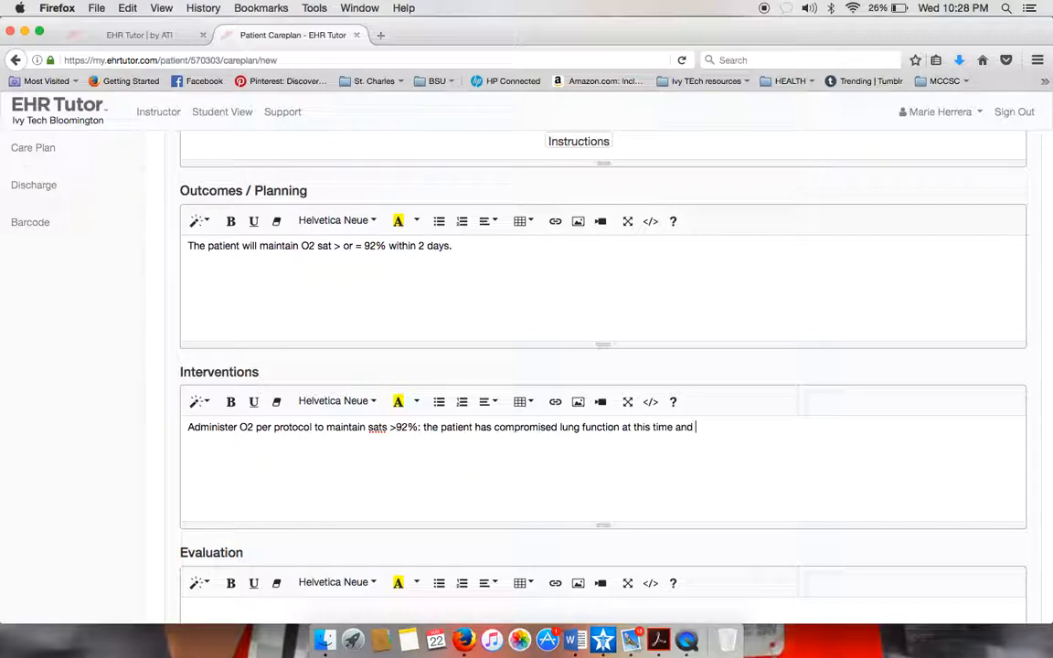
type("providing o2 is going to improve")
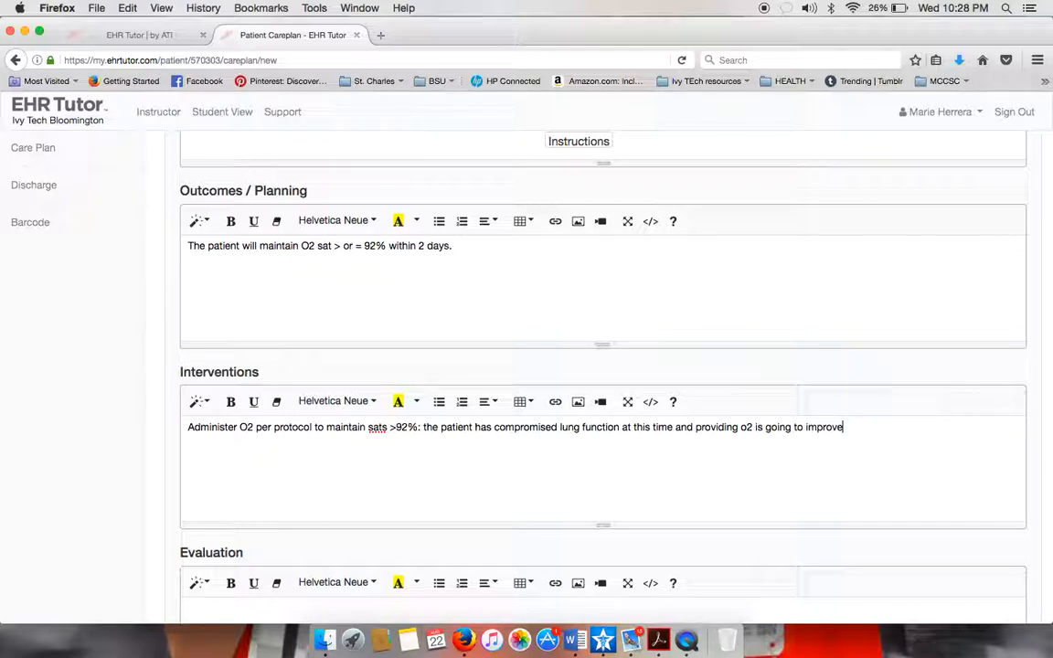
type(" gas exchange")
Add intervention 'C&DB: this keeps alveoli open for optimal gas exchange'.
key("Return")
key("Return")
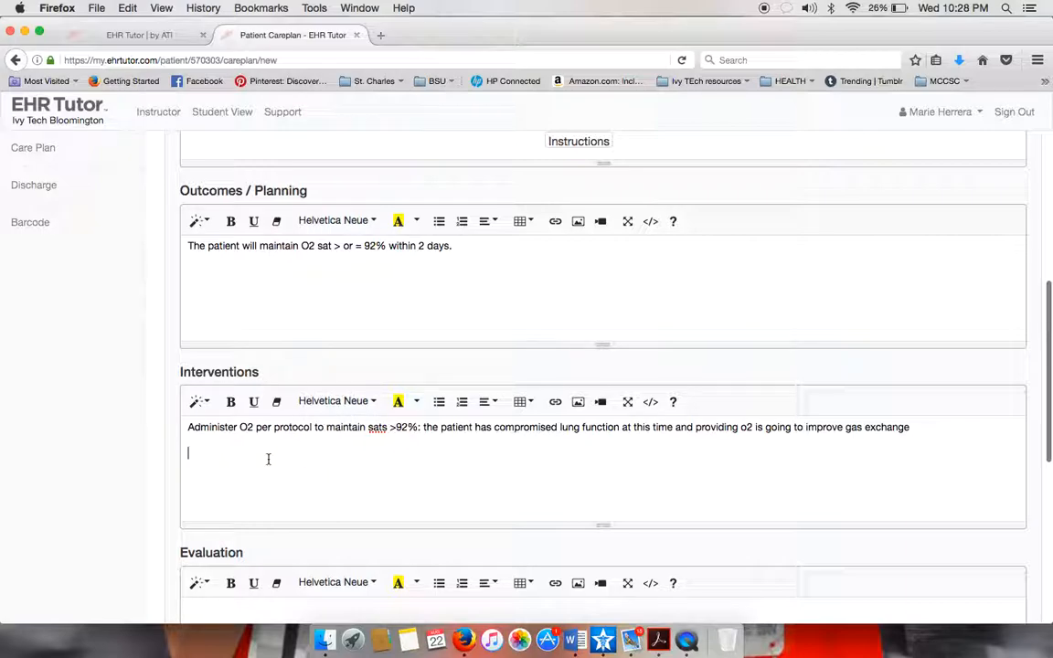
type("E")
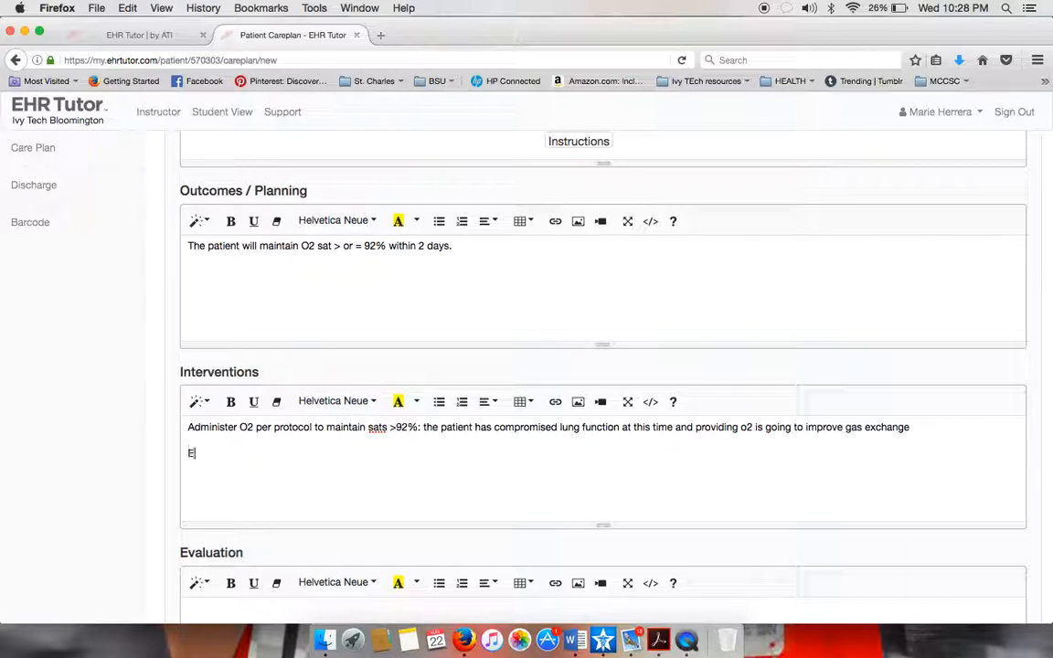
type("ncourage the patient to")
type(" cou")
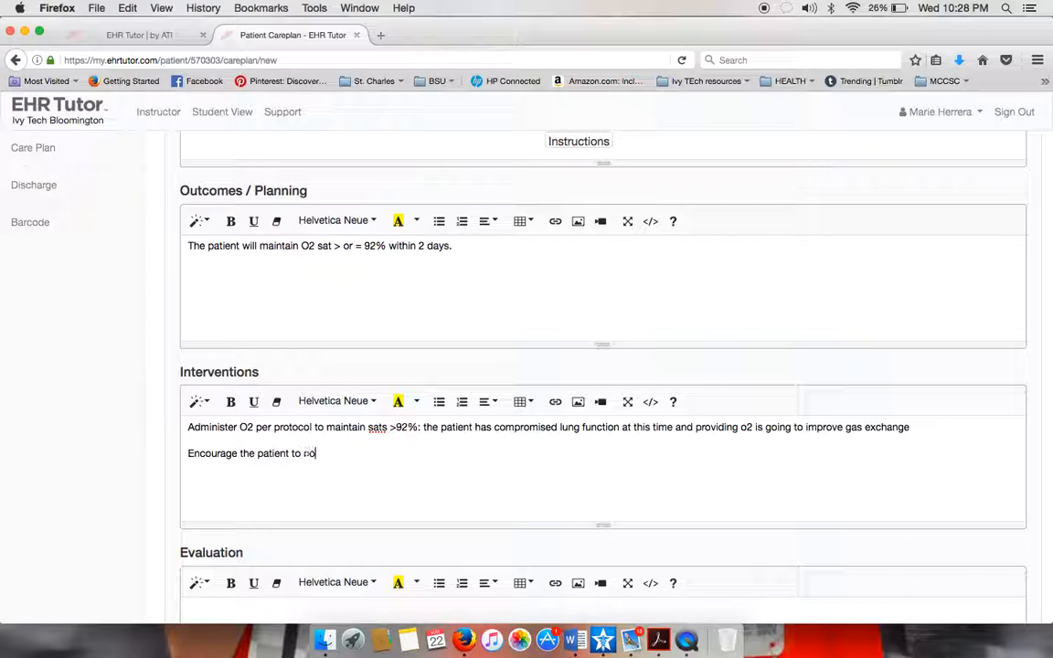
key("BackSpace")
key("BackSpace")
key("BackSpace")
type("C&DB: this keeps alveoli open for optimal gas exc")
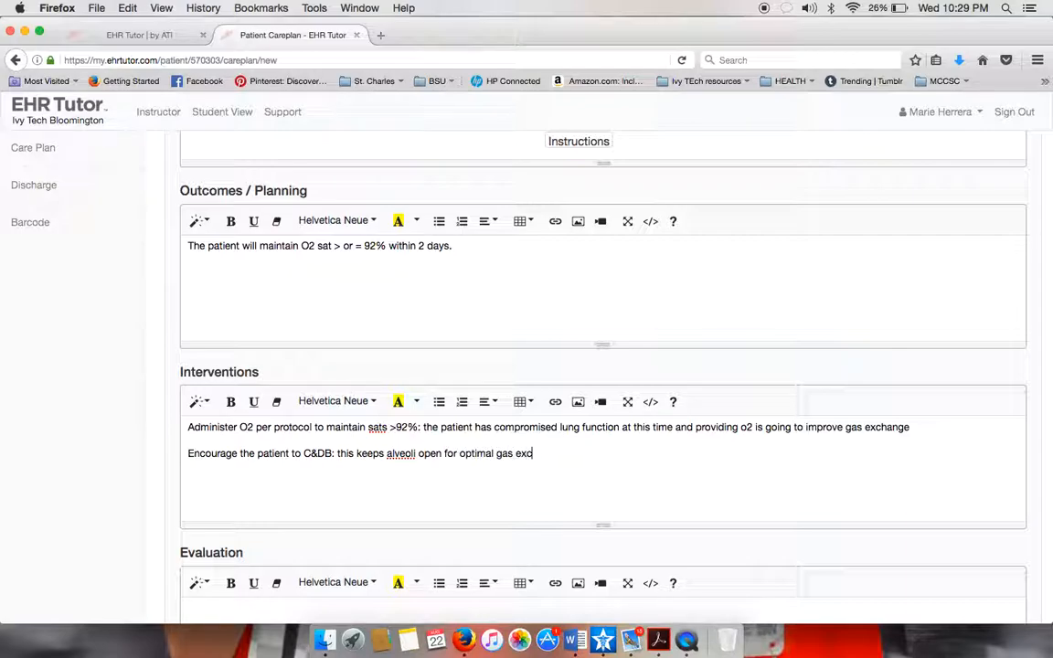
type("hange")
Add 'Administer methylprednisolone per md order' to decrease inflammatory response and ease breathing.
key("Return")
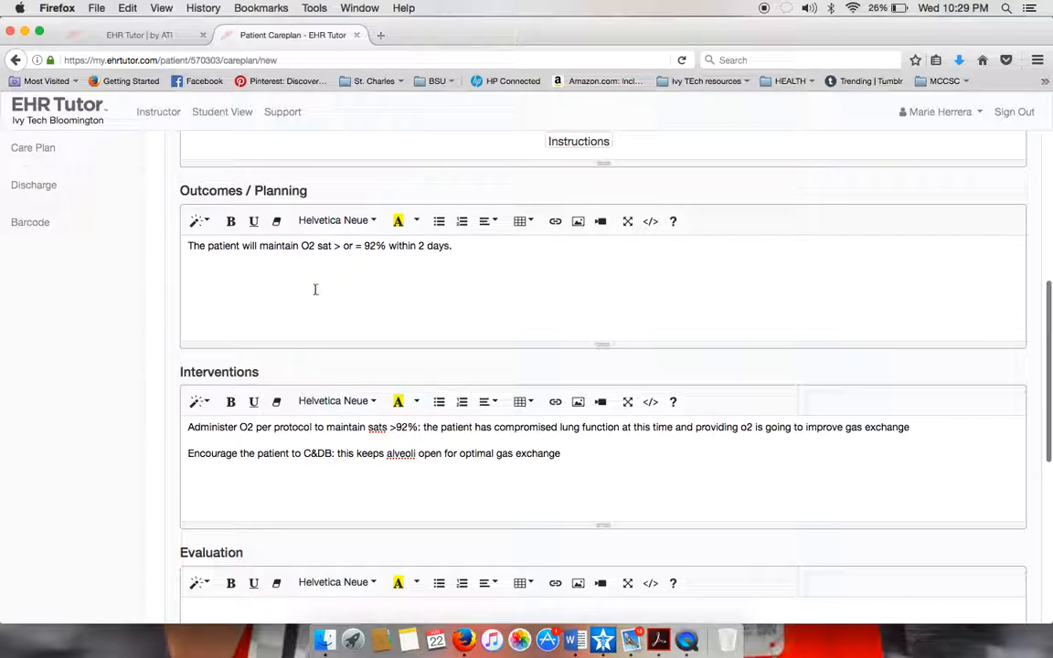
scroll(269, 275, "up", 5)
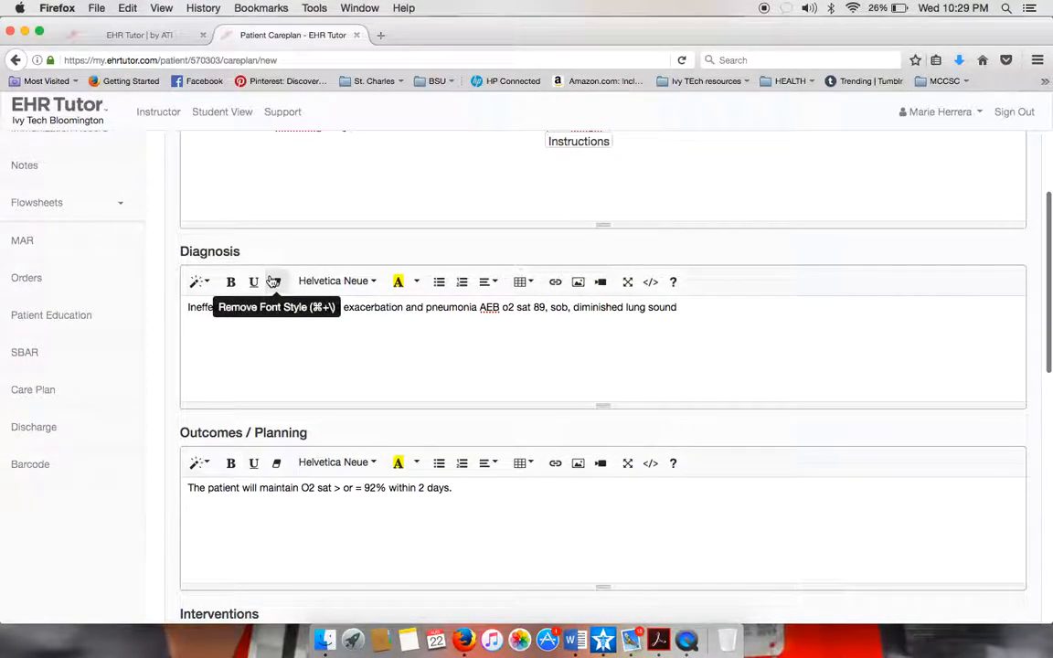
scroll(270, 282, "down", 5)
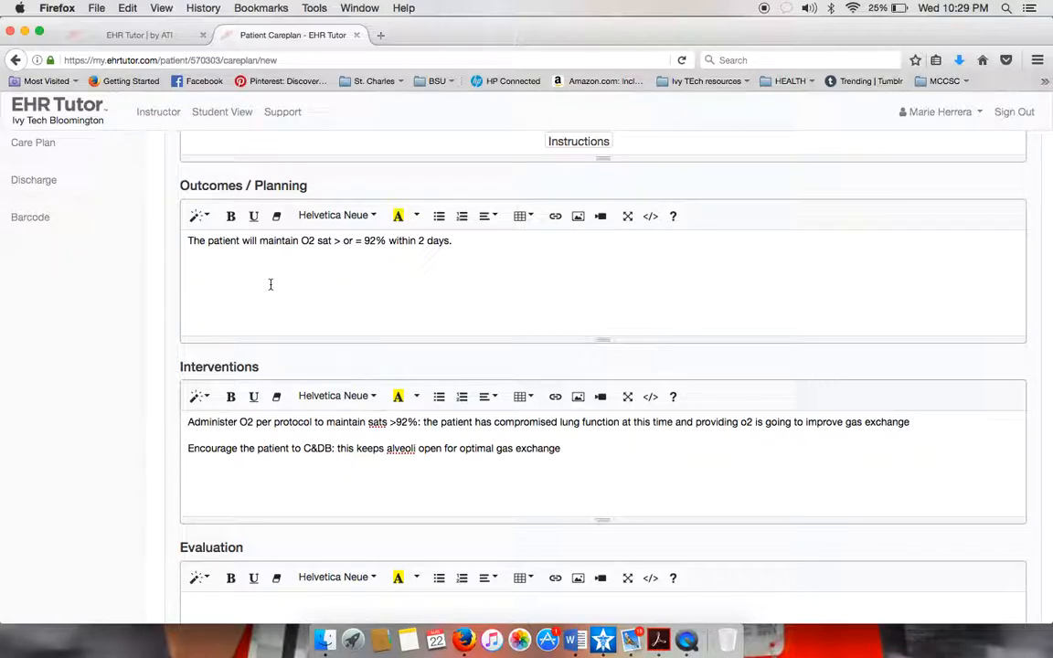
key("Return")
type("Administer methylpr")
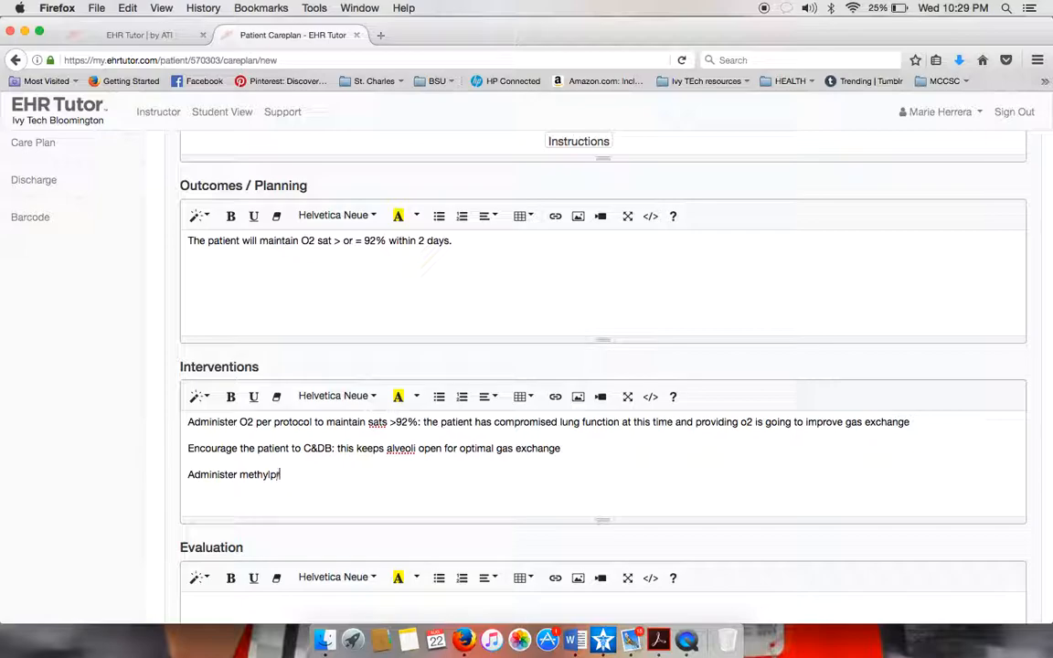
type("ednisolone per md ord")
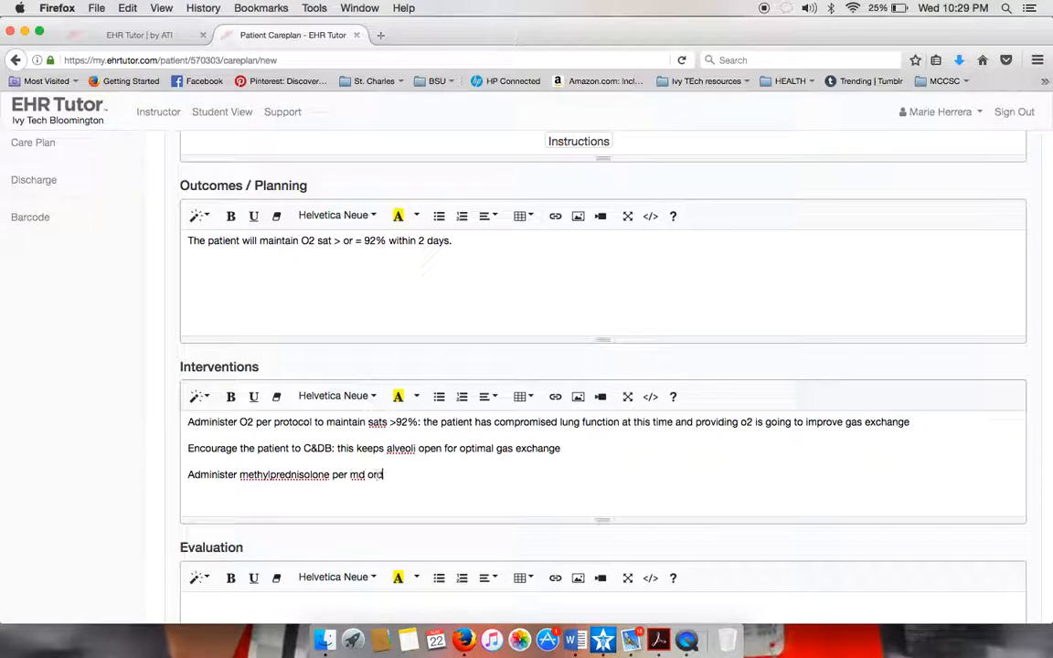
type("er: decrease the inflammatory response and ultimately make it easier for patient to breathe")
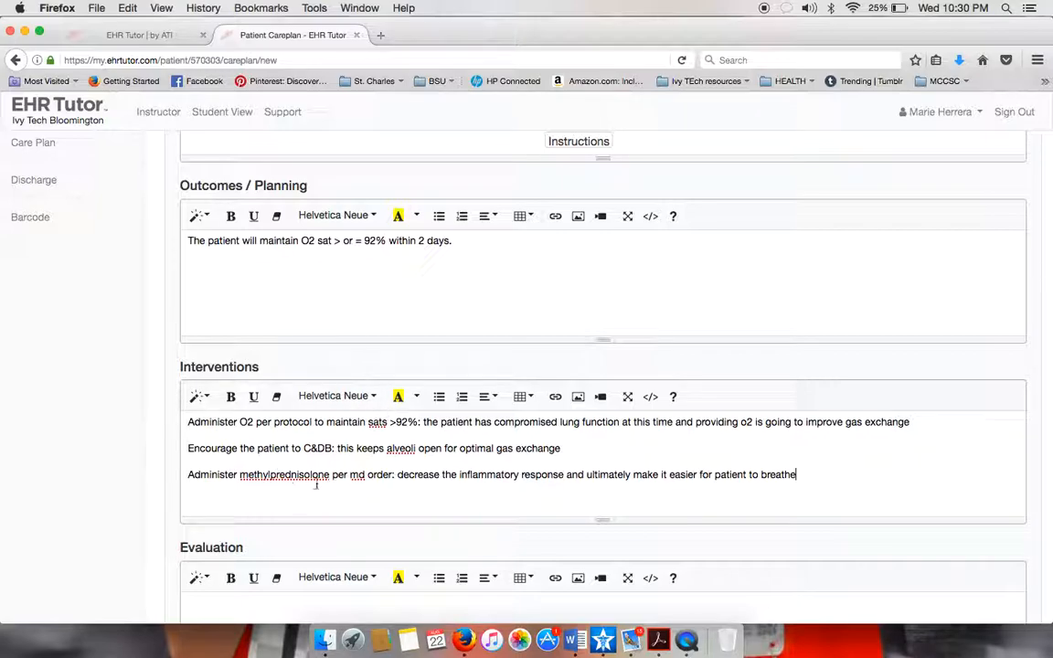
scroll(297, 259, "down", 5)
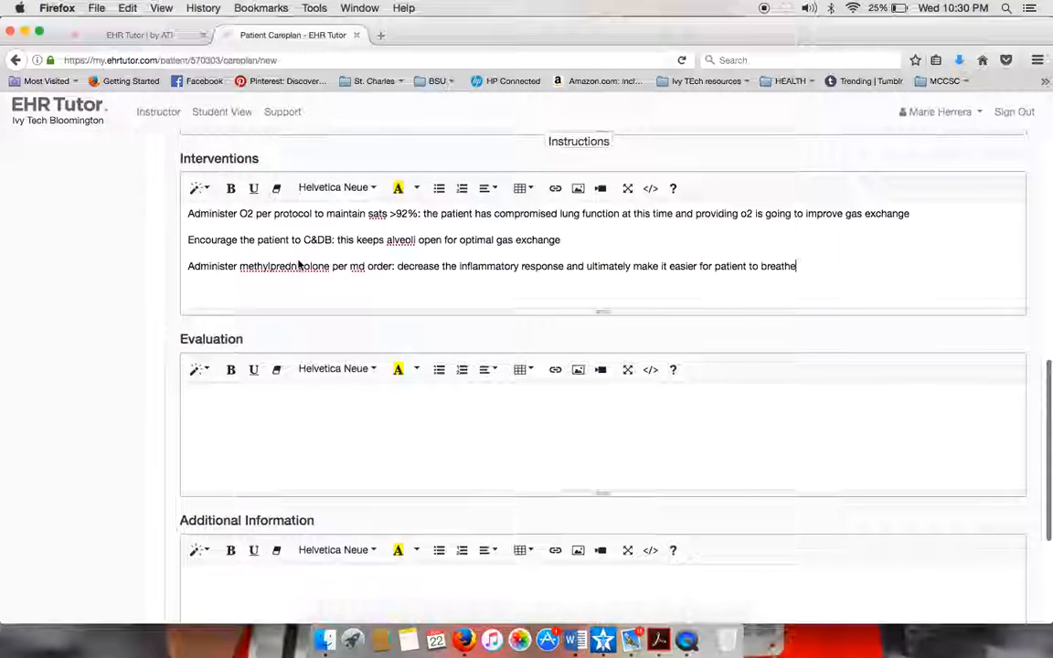
Write the Evaluation: placed on 2L/NC, O2 sats remain 92%, C&DB demonstrated independently.
left_click(286, 406)
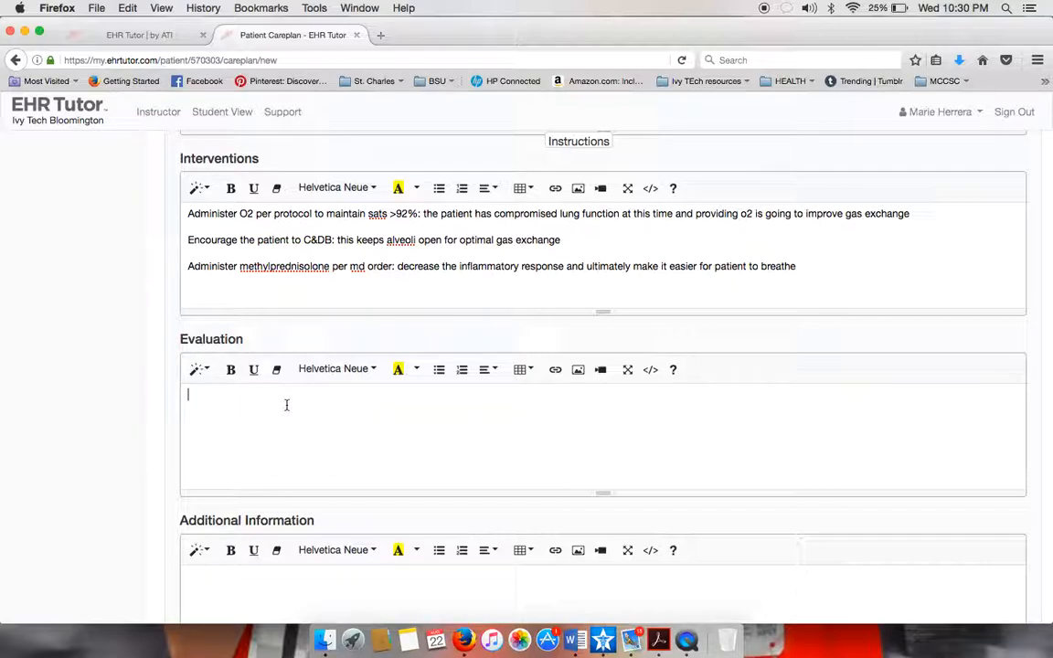
type("Patient was placed on 2L/NC. Ow")
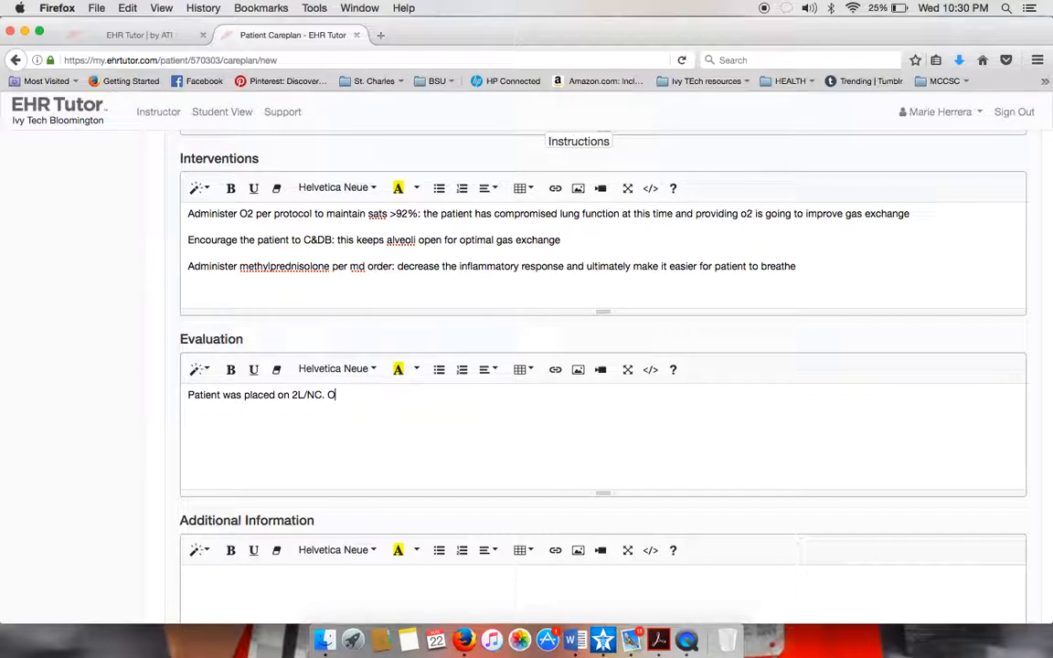
key("BackSpace")
key("BackSpace")
type("2")
key("BackSpace")
type("2 sats ")
type("remian")
key("BackSpace")
key("BackSpace")
key("BackSpace")
type("ain 92% a")
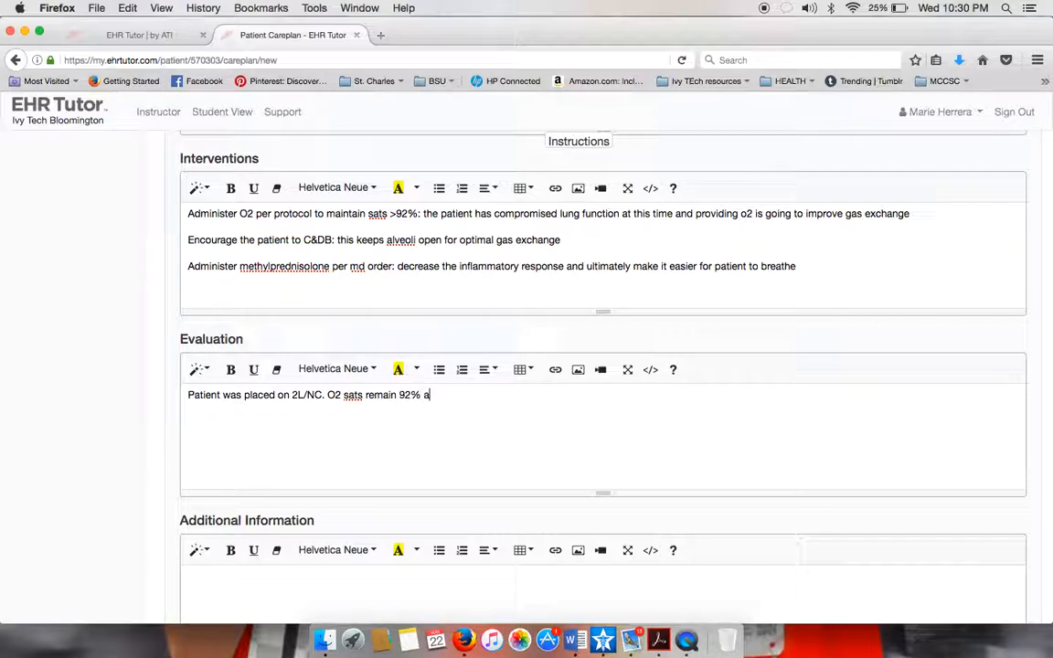
type("t this time.")
type(" Patient ")
type("demont")
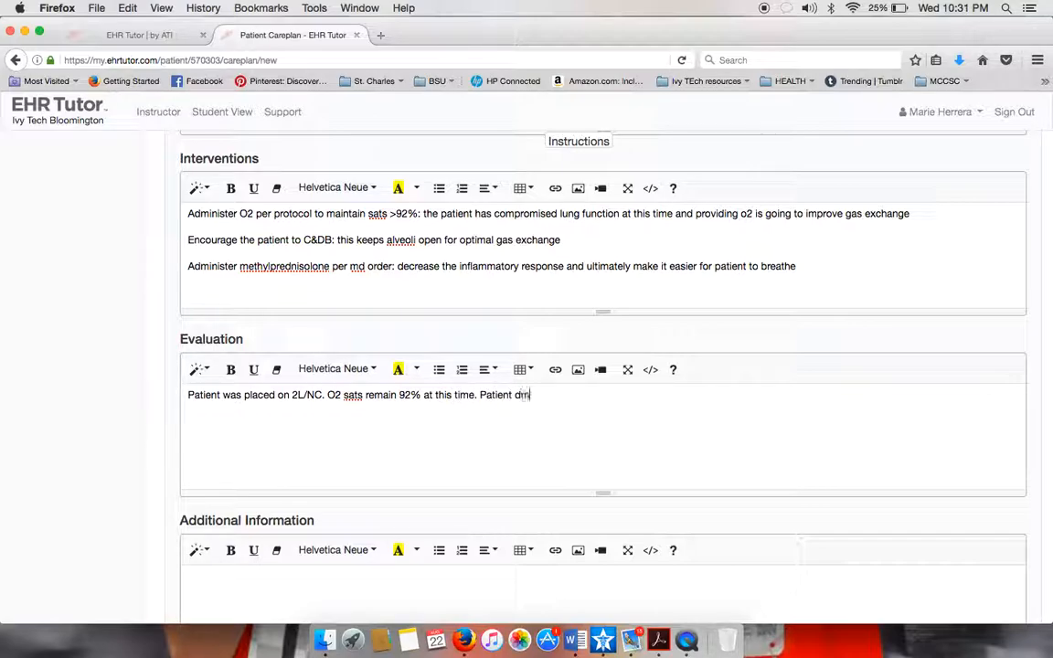
type("rated C")
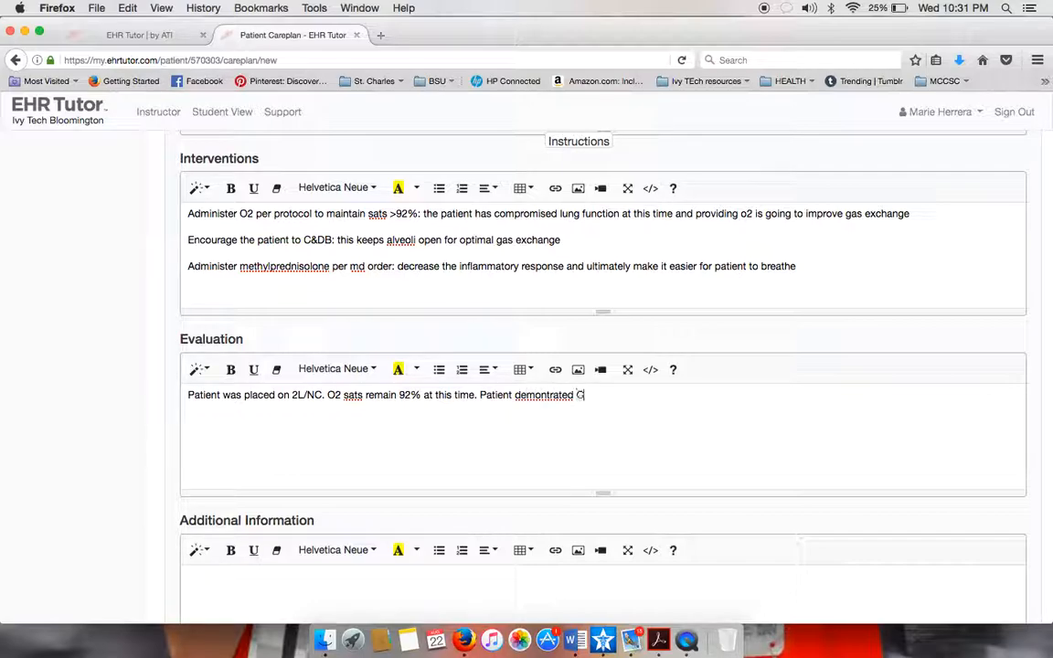
type("&DB independentl")
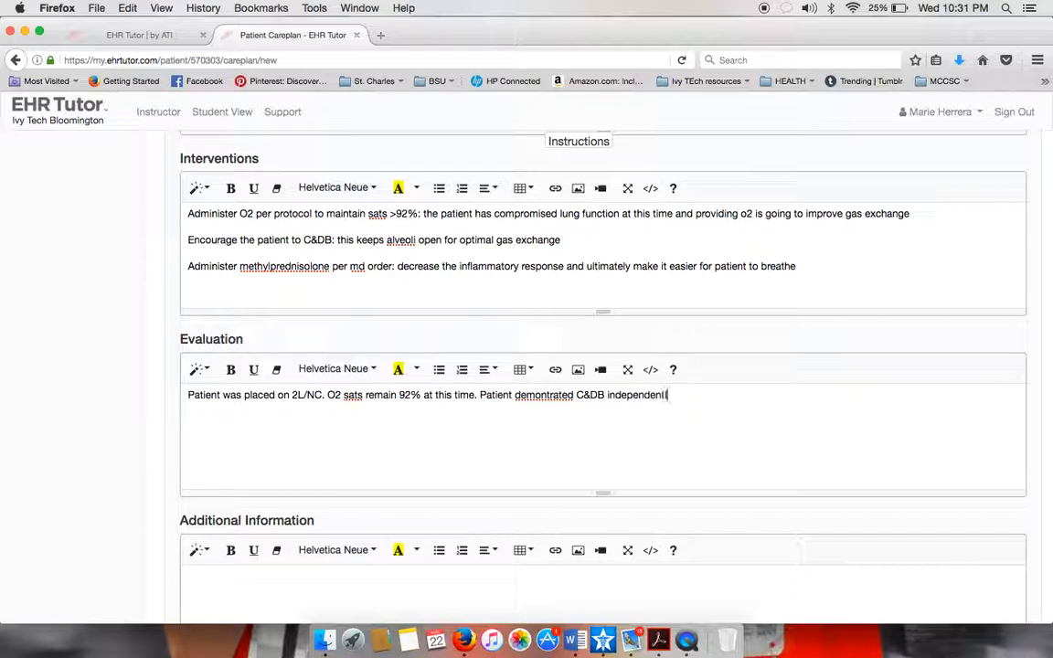
type("y. Reports doing ex")
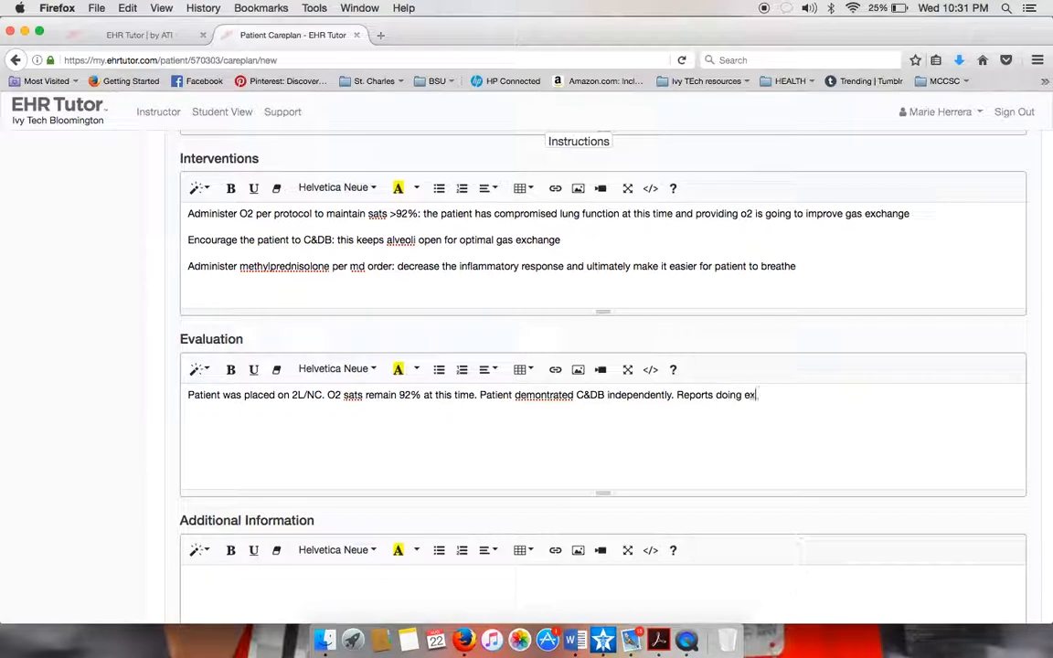
Add that the exercise is done 10 times each hour while awake and methylprednisolone administered per order.
key("BackSpace")
key("BackSpace")
key("BackSpace")
key("BackSpace")
type("g ex")
key("BackSpace")
key("BackSpace")
key("BackSpace")
type("this exercise 10 times each")
type("hour while awake")
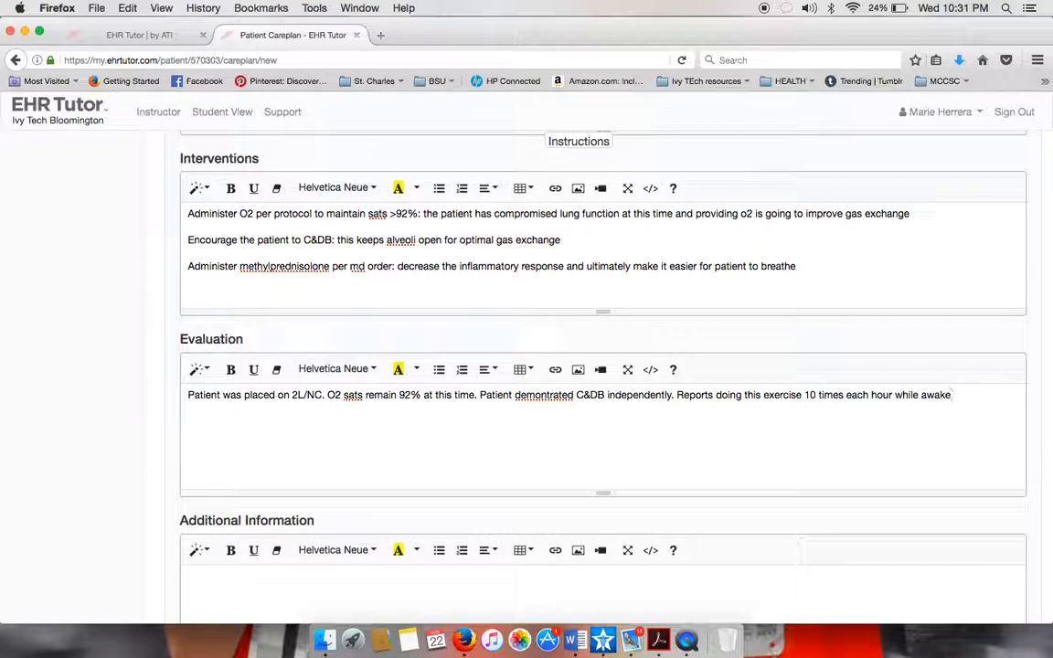
type(". Methyprednisolone administered per order.")
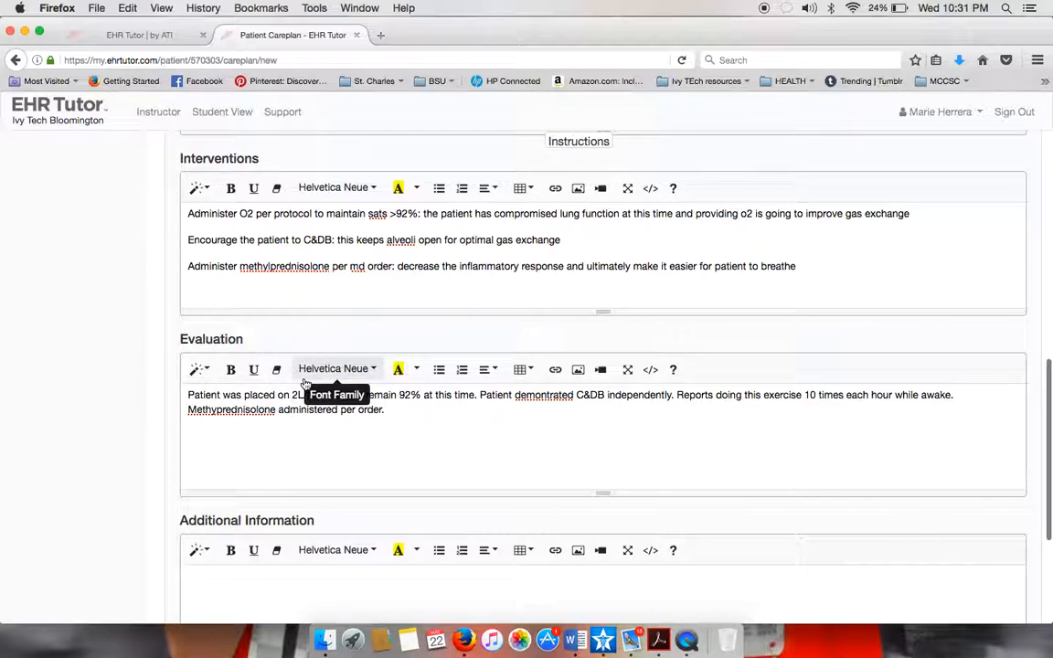
Append 'Continue treatment, wean O2 as tolerated to KSA>92% and monitor the patient.' to the Evaluation.
scroll(332, 293, "up", 4)
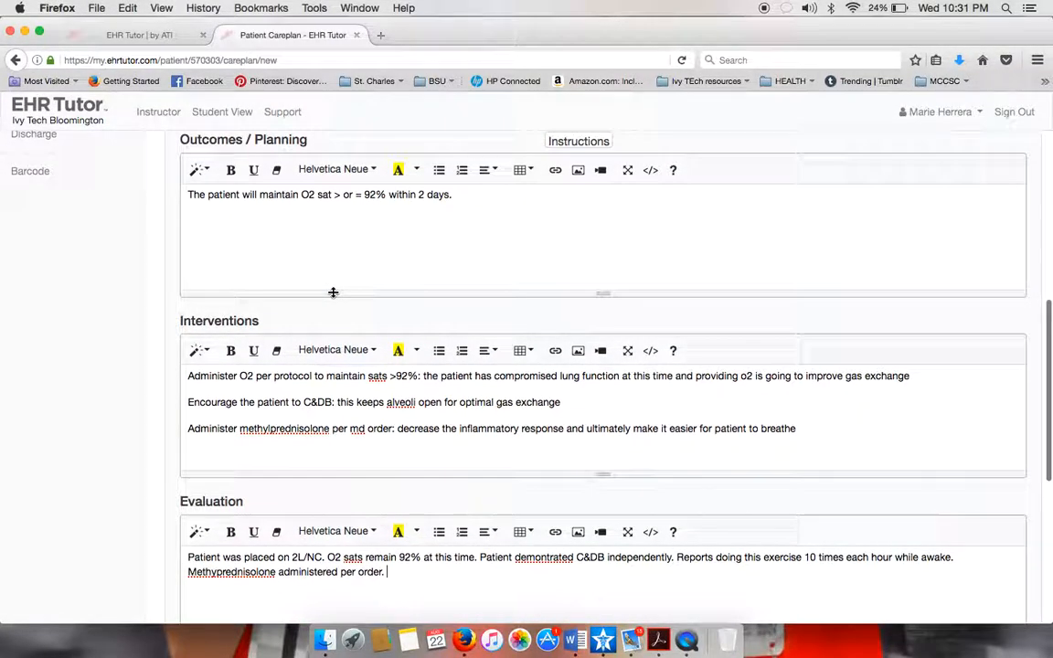
scroll(333, 292, "down", 1)
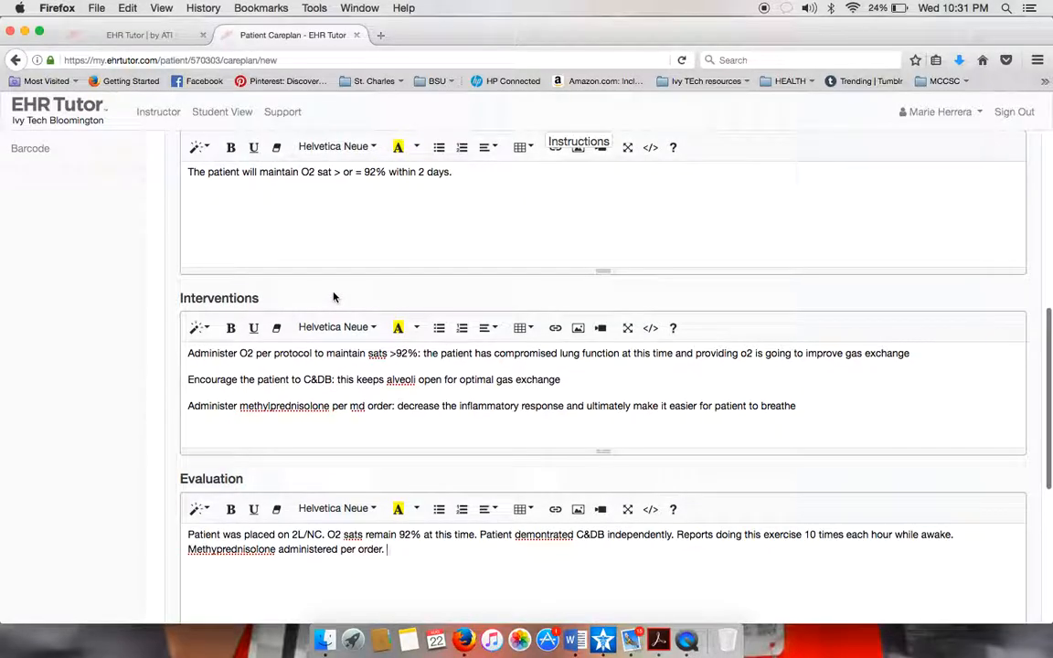
scroll(332, 295, "up", 1)
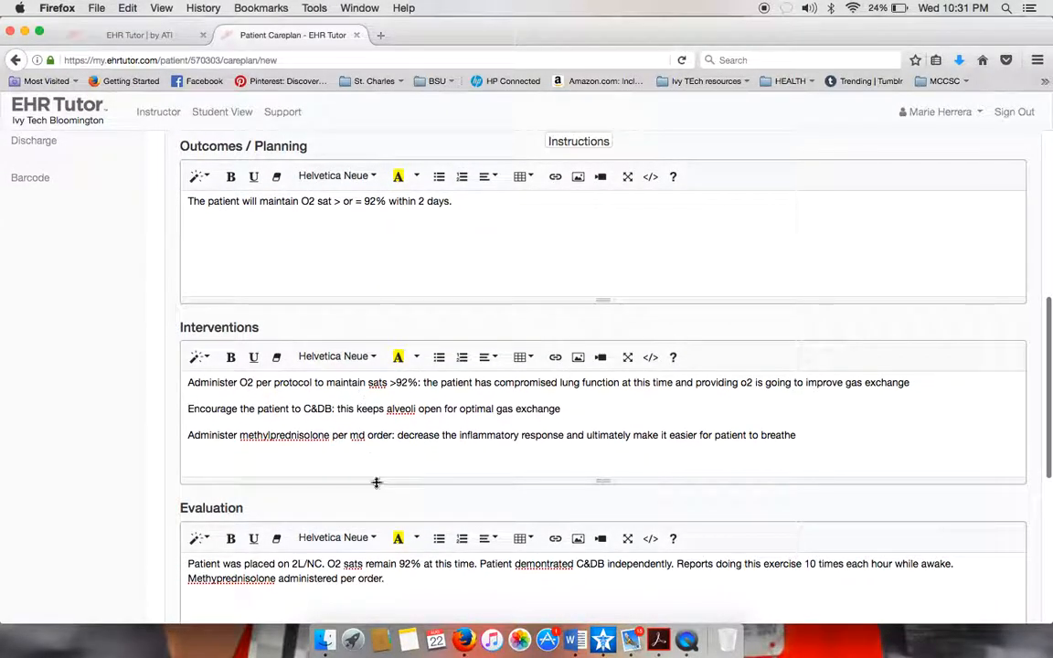
scroll(376, 482, "down", 2)
scroll(356, 457, "up", 1)
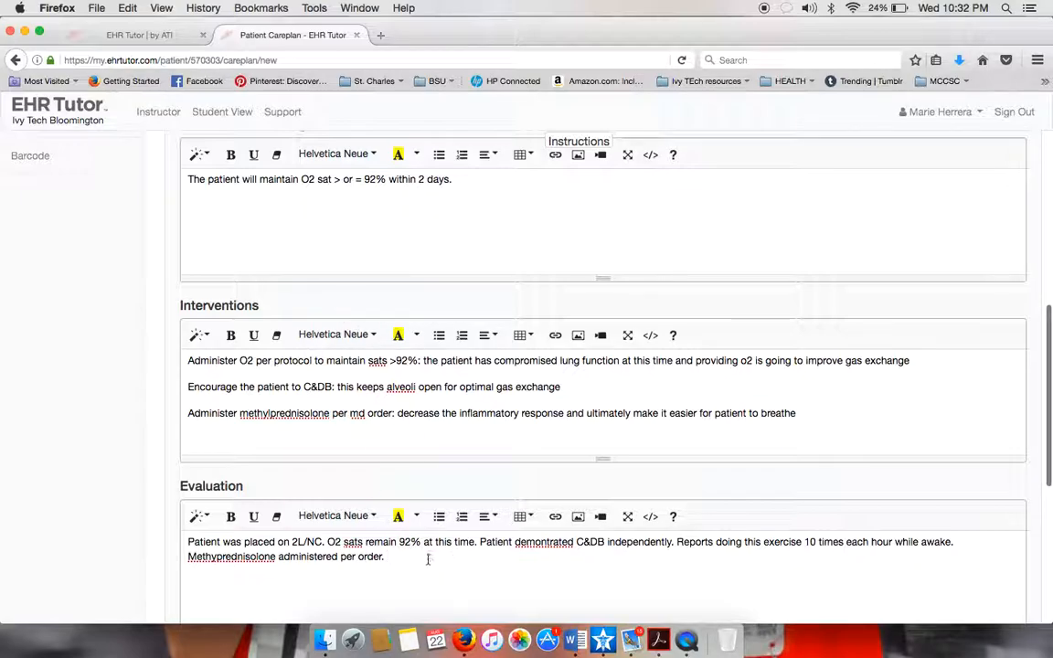
type("Continue treatement.")
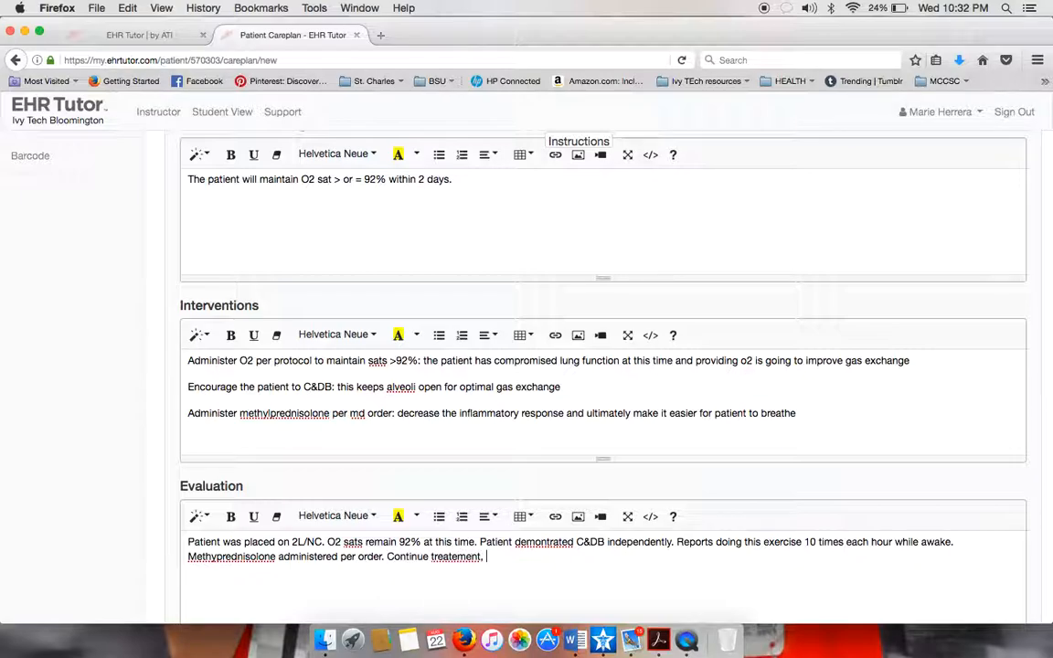
key("BackSpace")
key("BackSpace")
key("BackSpace")
key("BackSpace")
type("ment, wean O2 as to")
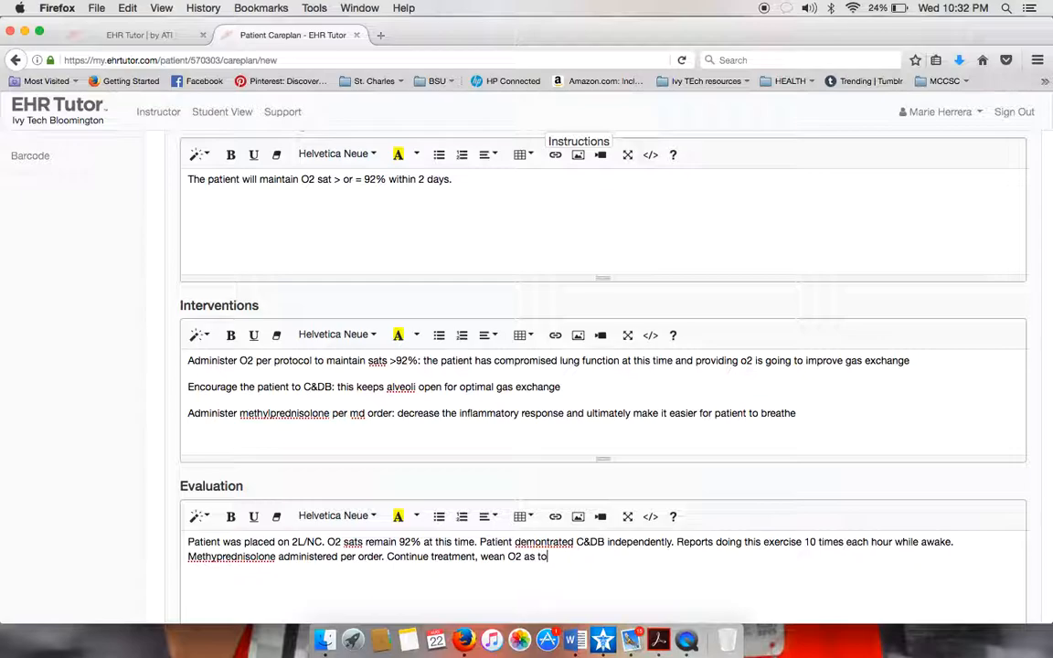
type("lerated to KSA>92%")
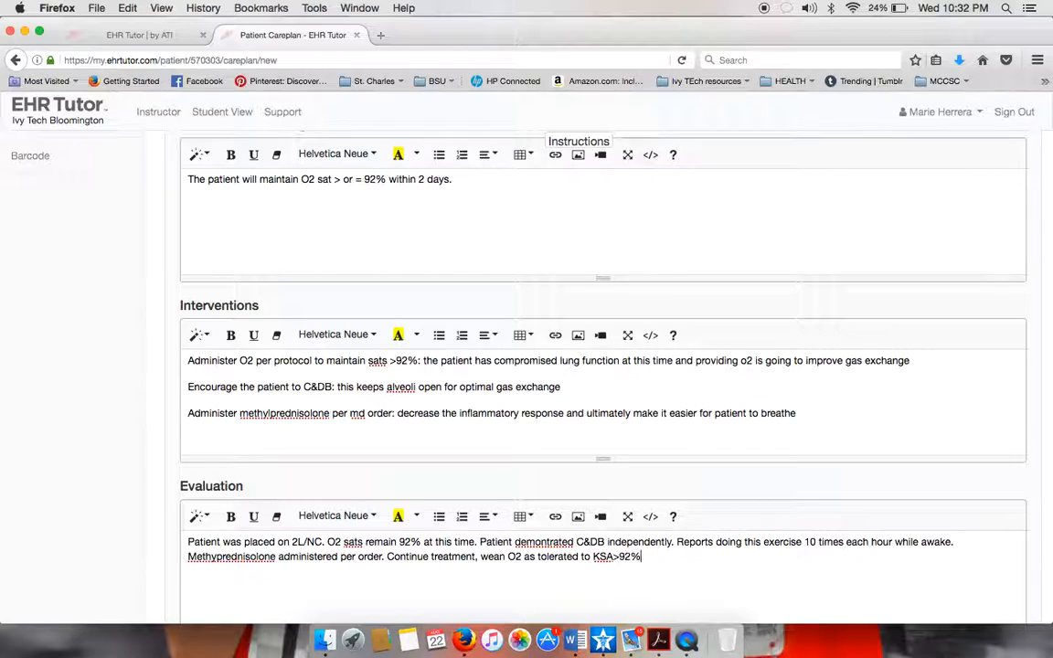
type("and monitor the patient for")
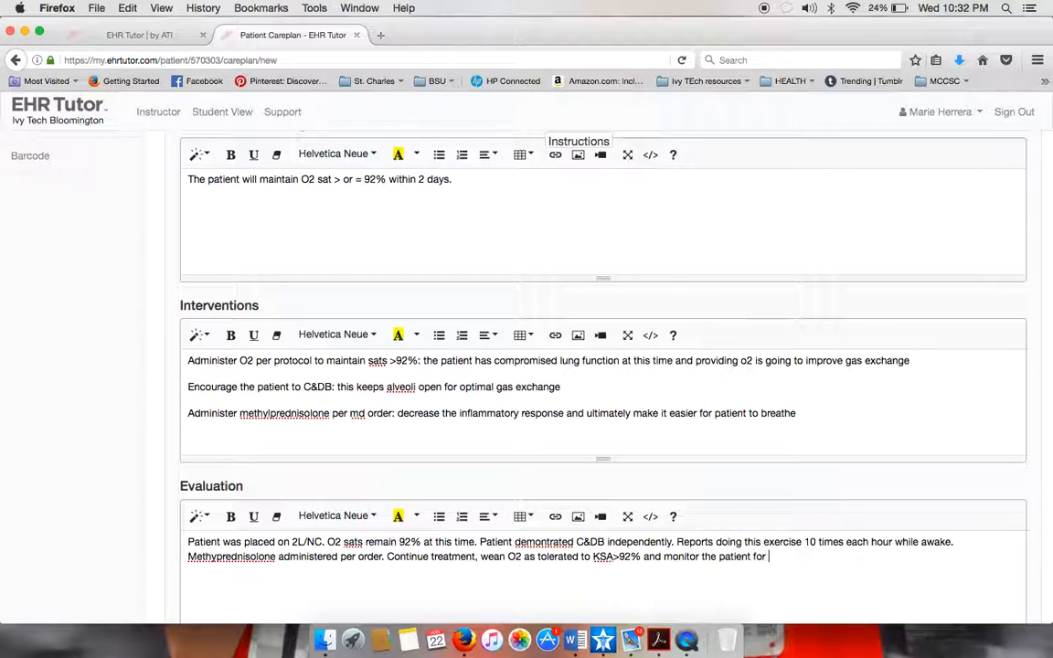
key("BackSpace")
key("BackSpace")
key("BackSpace")
key("BackSpace")
key("BackSpace")
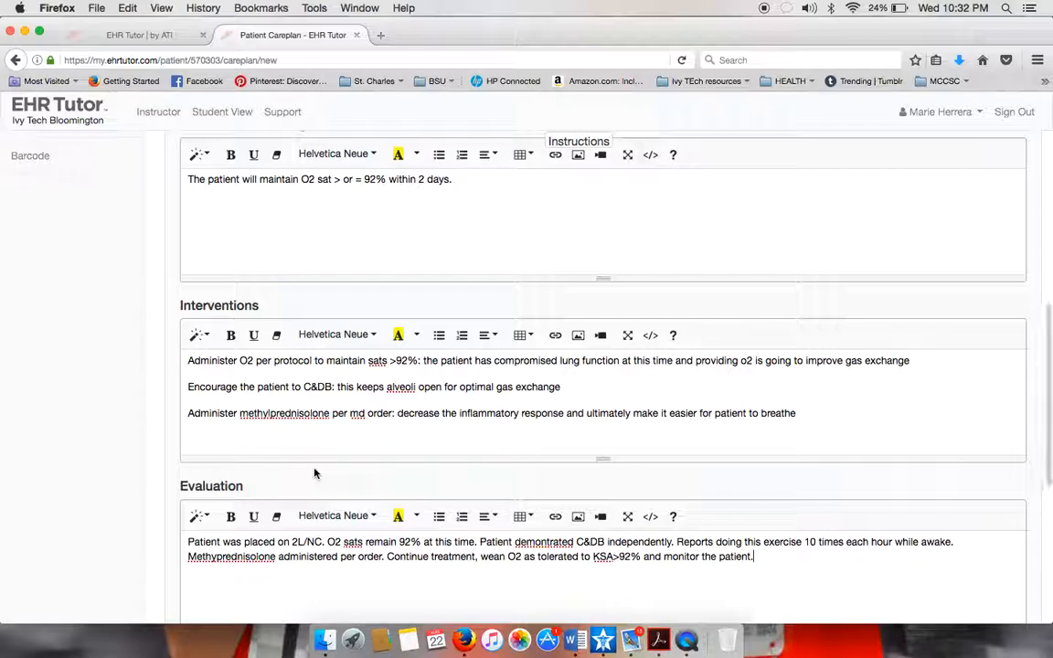
scroll(314, 473, "down", 5)
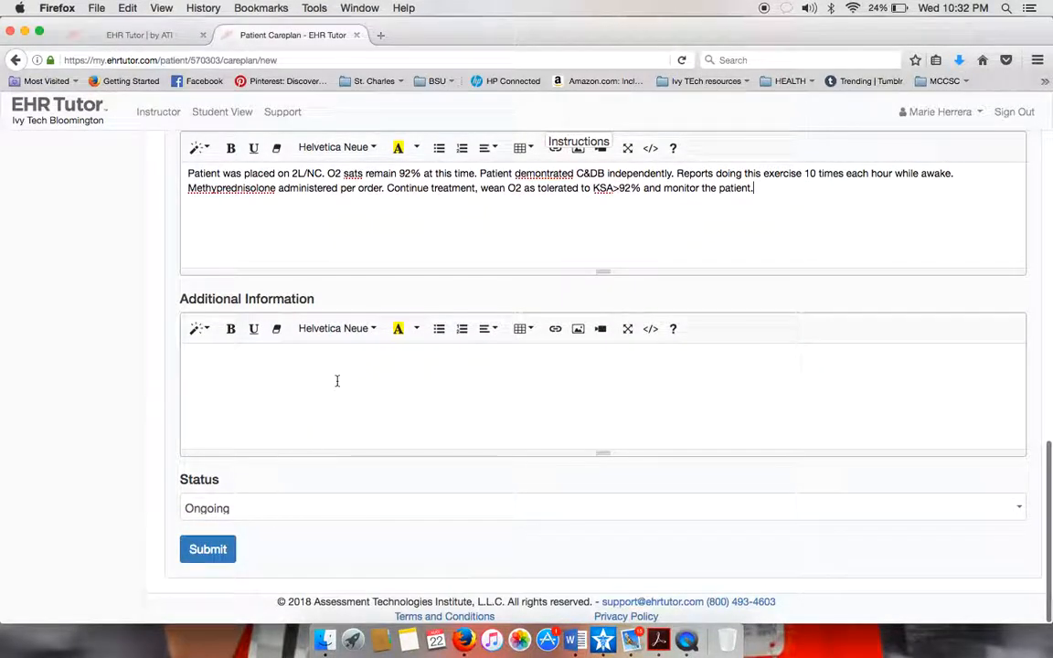
Submit the ineffective gas exchange care plan and open a blank new Nursing DX/Problem form.
left_click(200, 556)
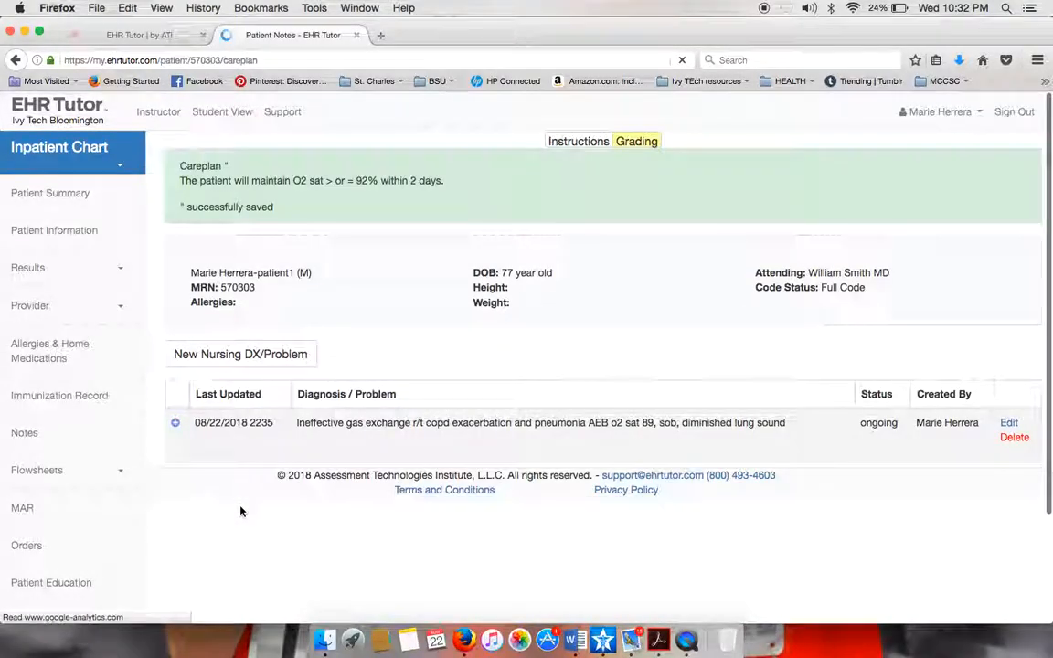
left_click(268, 378)
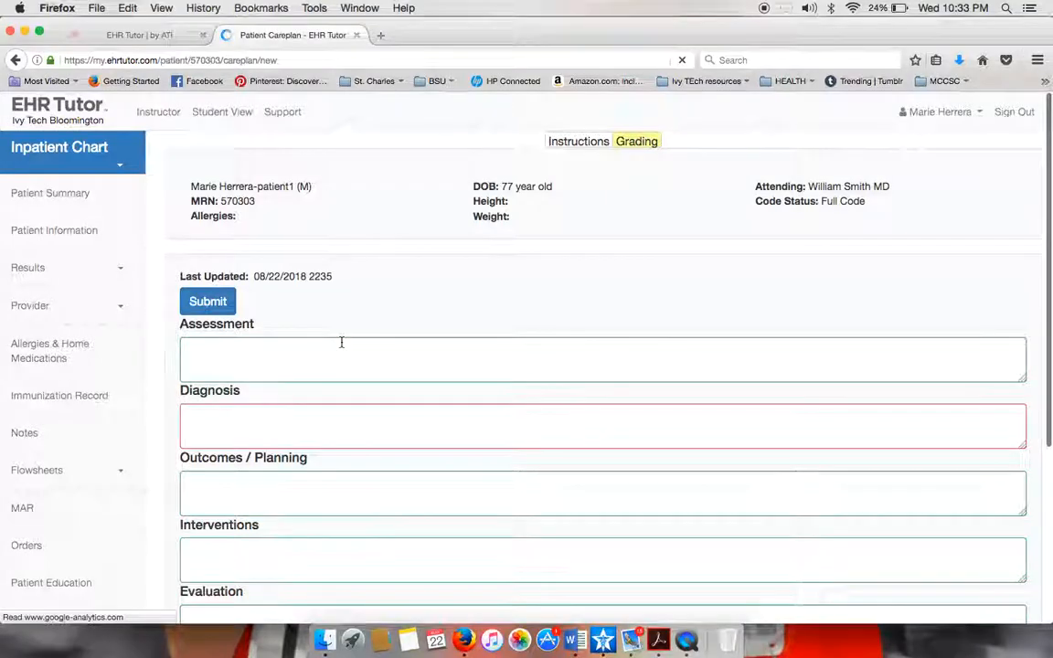
scroll(494, 503, "down", 5)
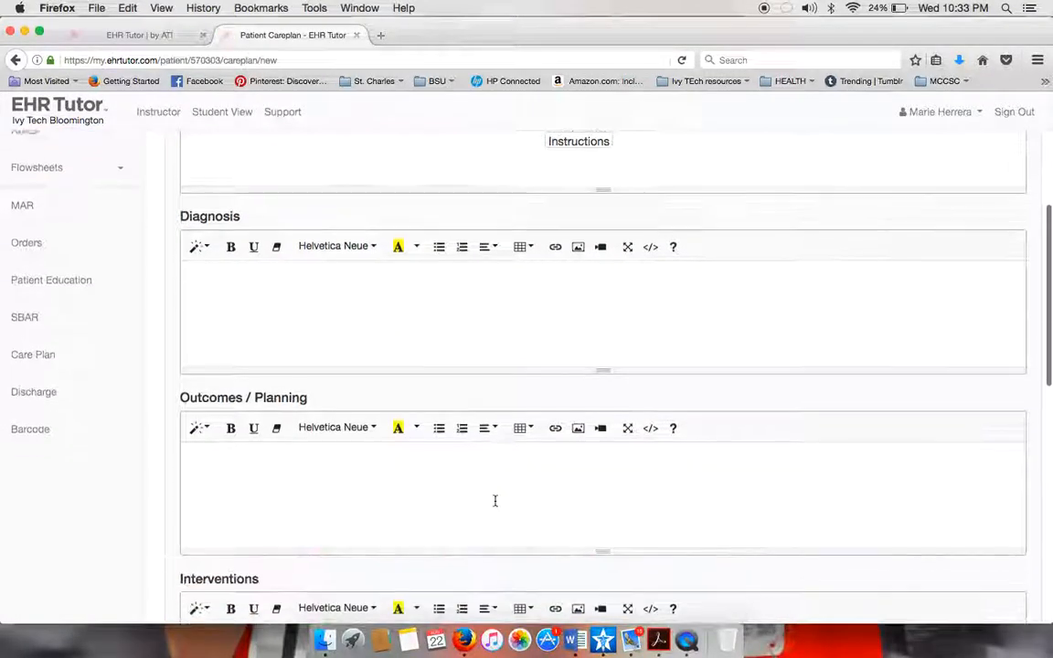
scroll(493, 501, "up", 5)
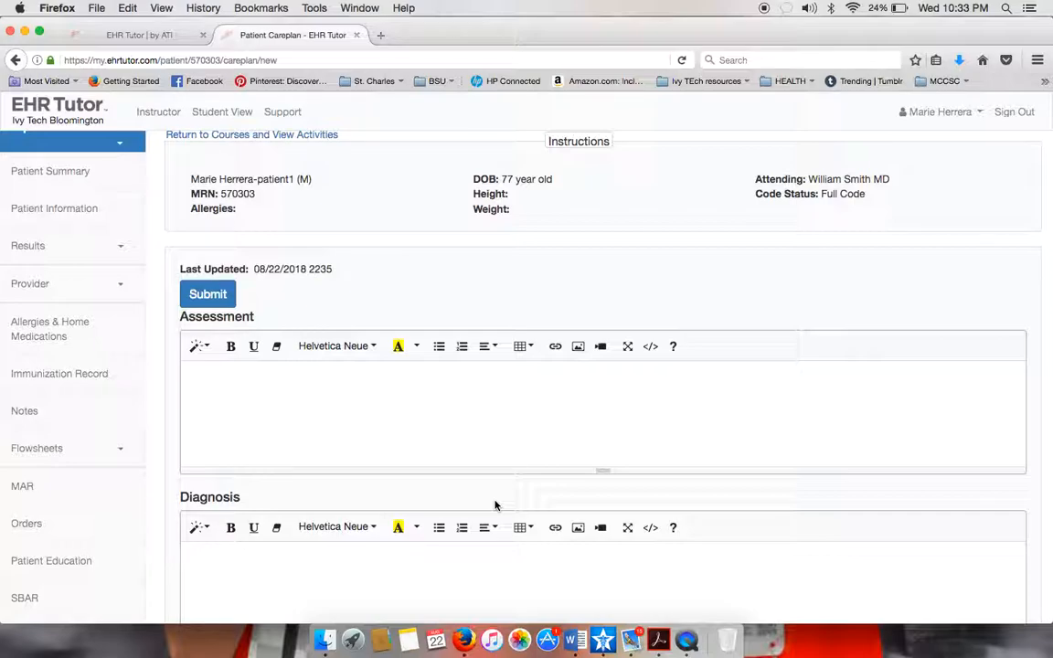
Leave the blank form and expand the Ineffective gas exchange entry to review all its sections.
left_click(230, 294)
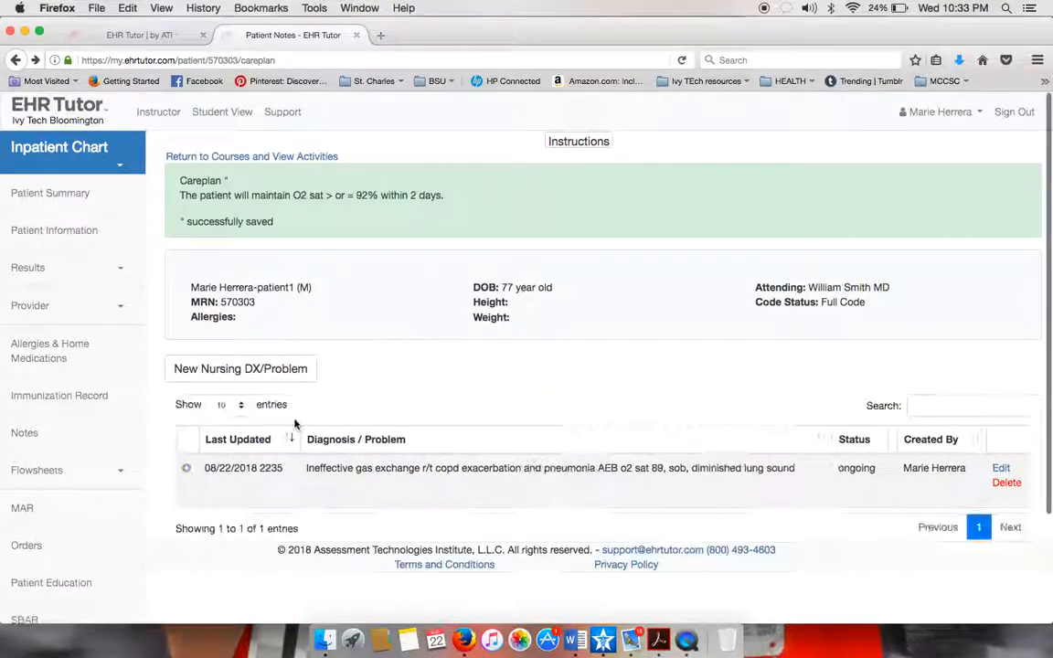
left_click(186, 470)
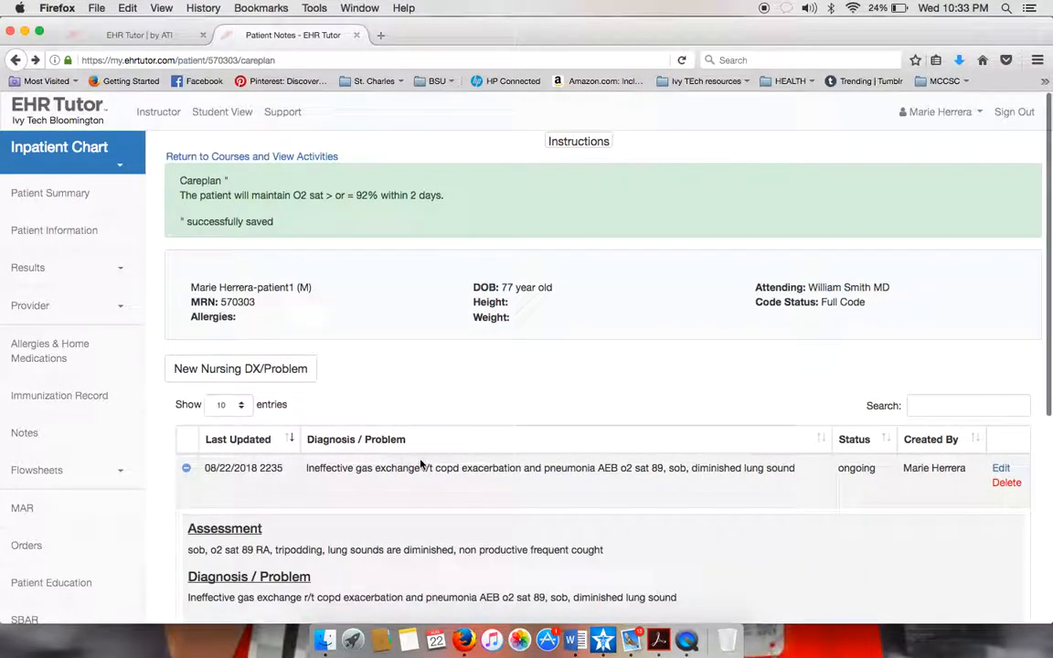
scroll(451, 432, "down", 5)
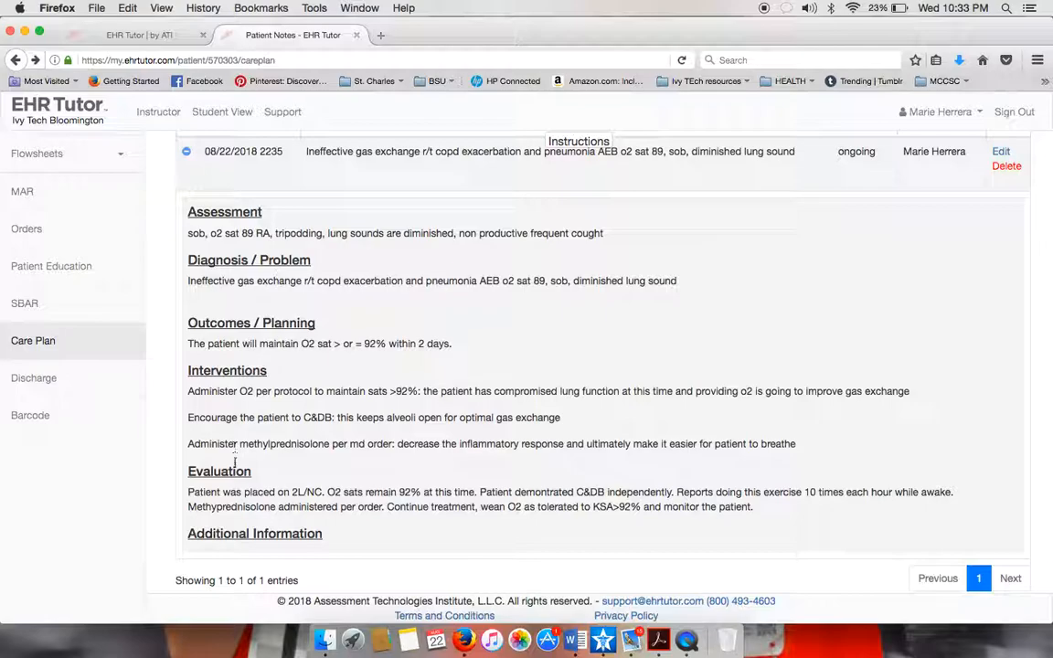
scroll(473, 409, "up", 3)
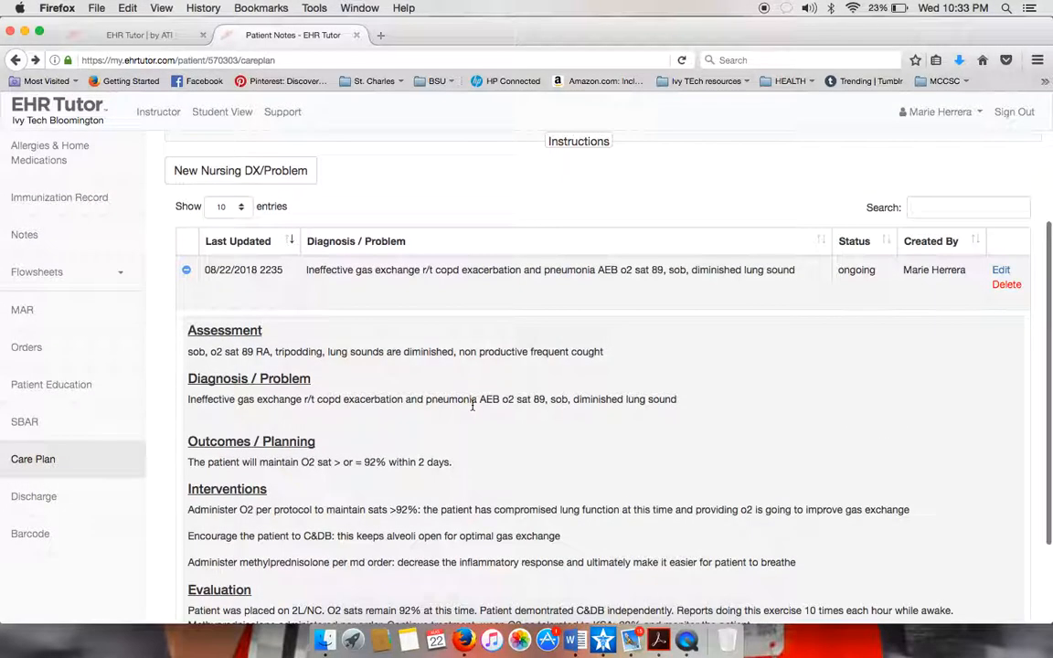
Reopen the gas exchange care plan, keep its status Ongoing, and save it.
left_click(998, 271)
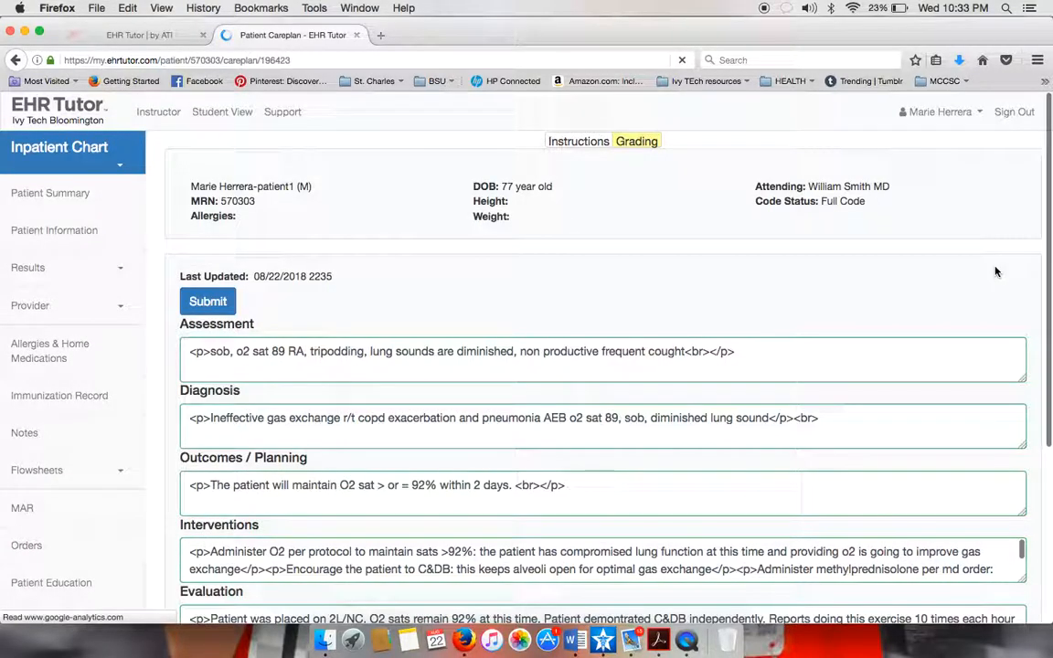
scroll(996, 271, "down", 5)
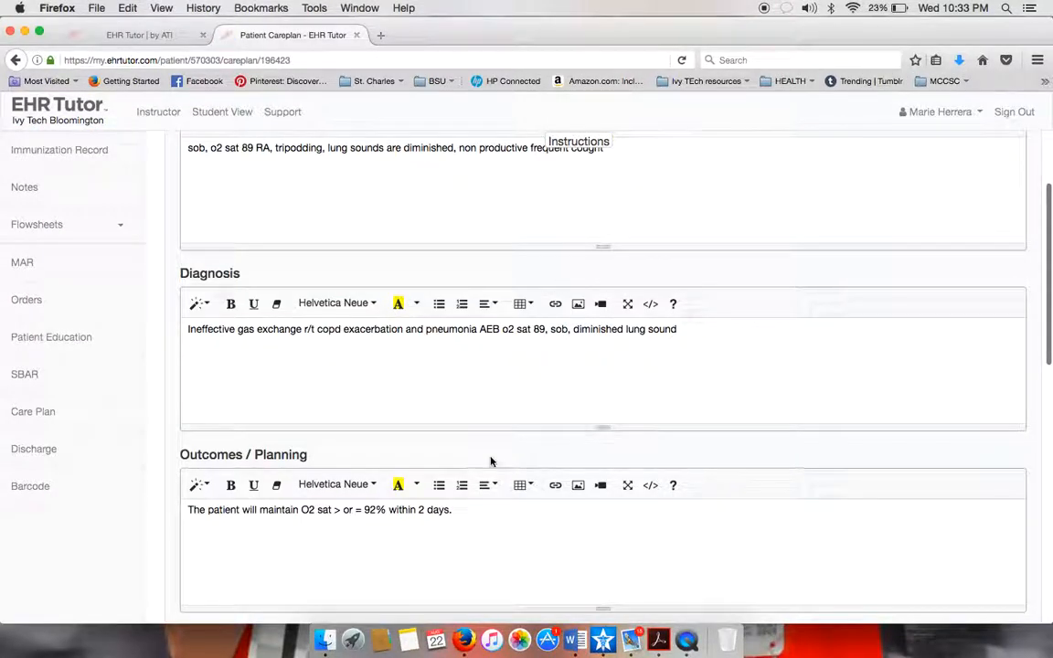
scroll(491, 461, "down", 5)
left_click(428, 510)
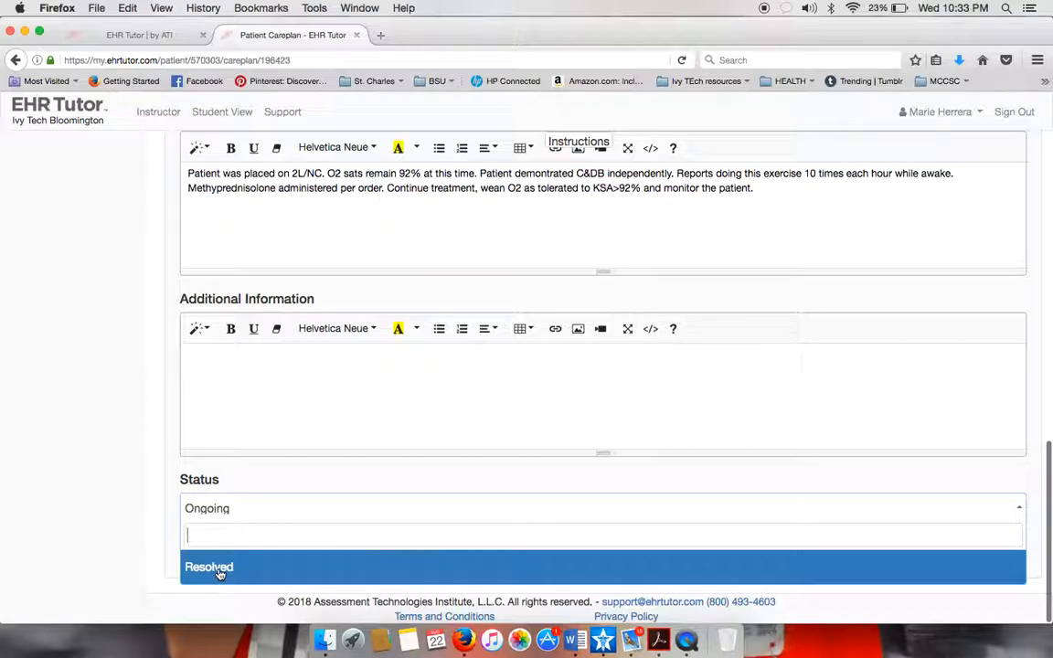
left_click(230, 509)
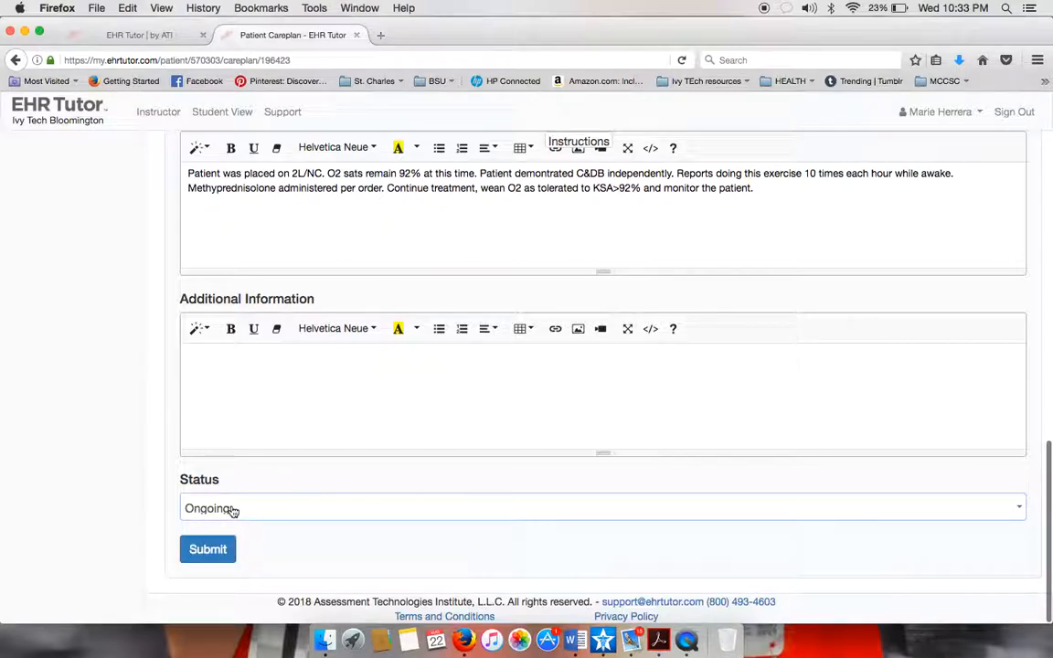
left_click(214, 558)
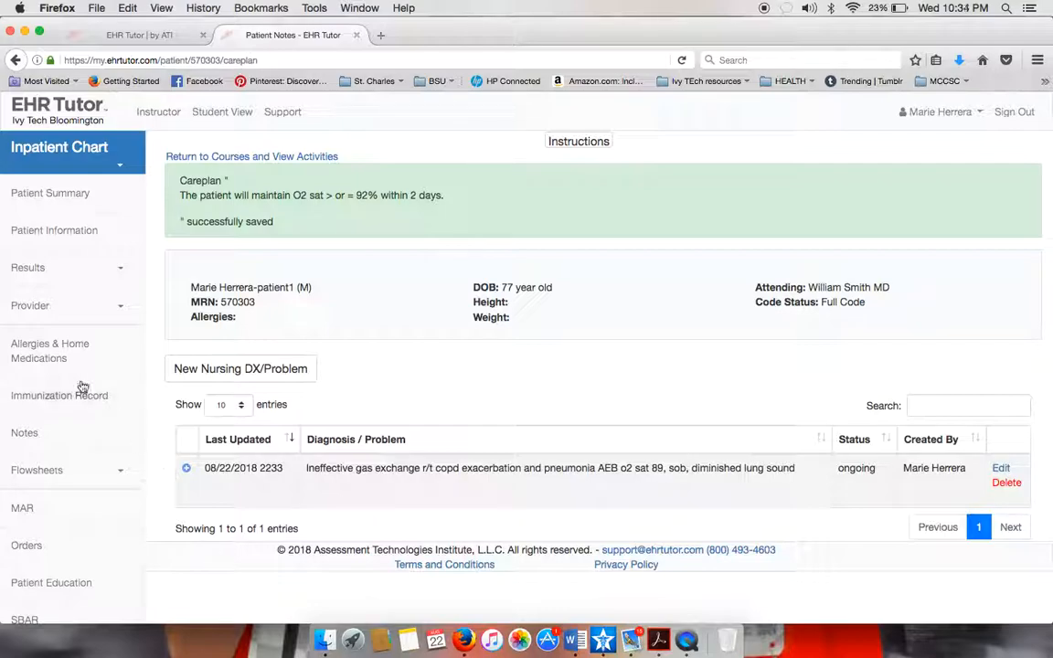
Review vital signs and orders on the Patient Summary, then go to the Orders page.
left_click(73, 193)
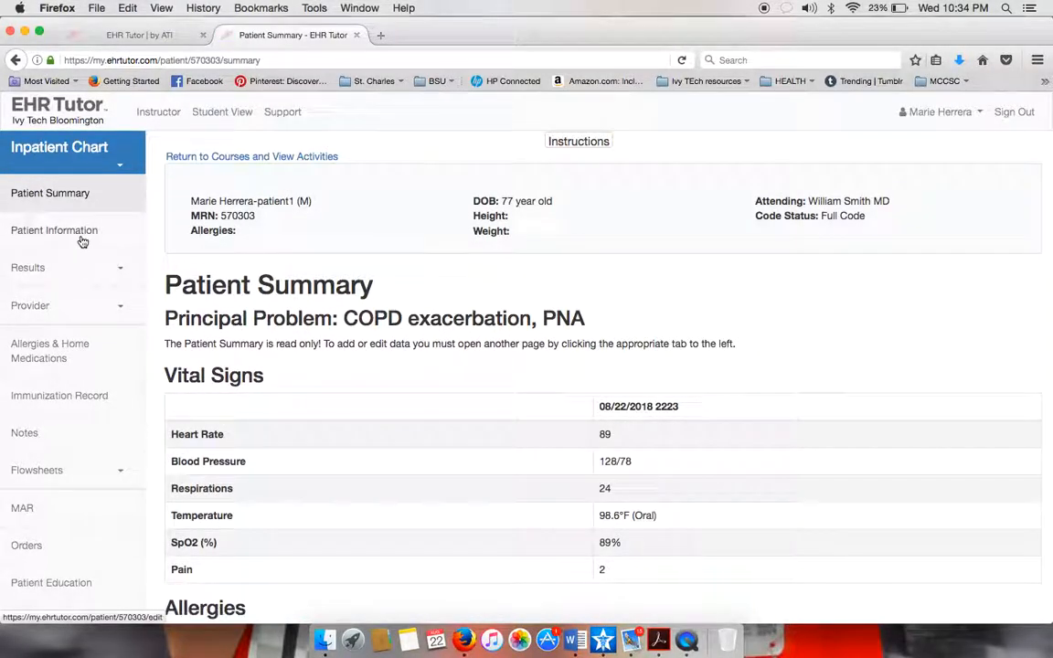
scroll(320, 408, "down", 5)
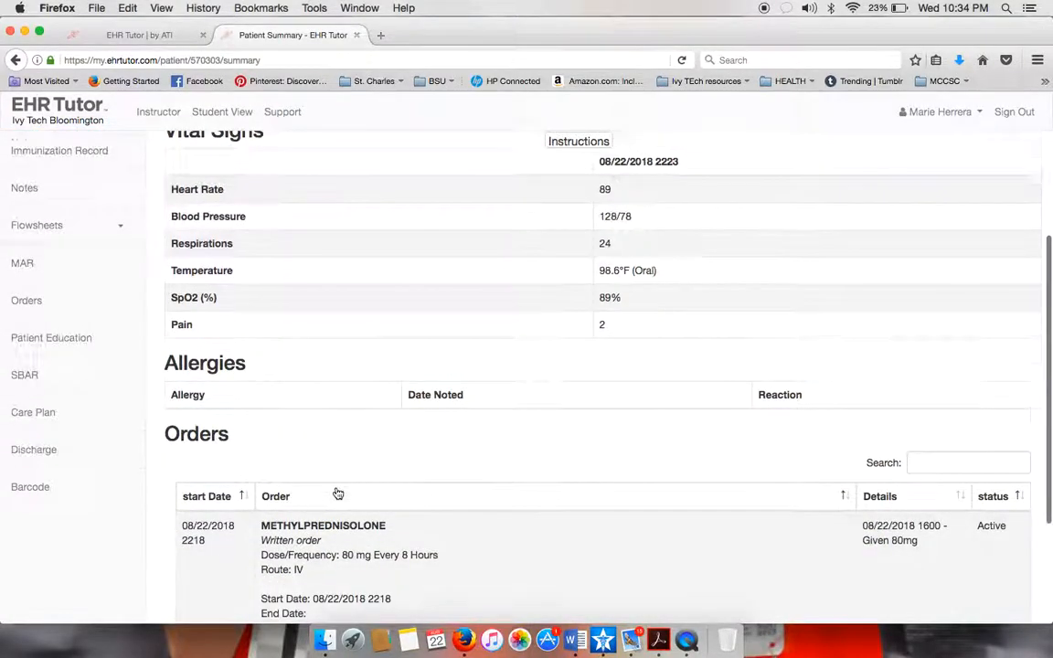
scroll(337, 494, "down", 3)
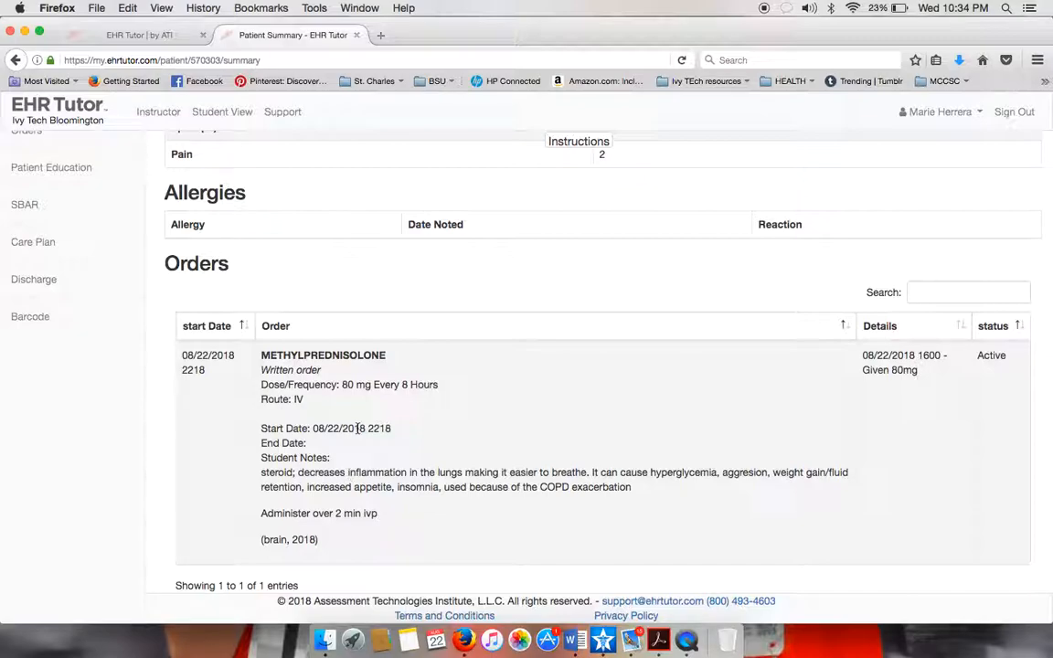
scroll(343, 259, "up", 5)
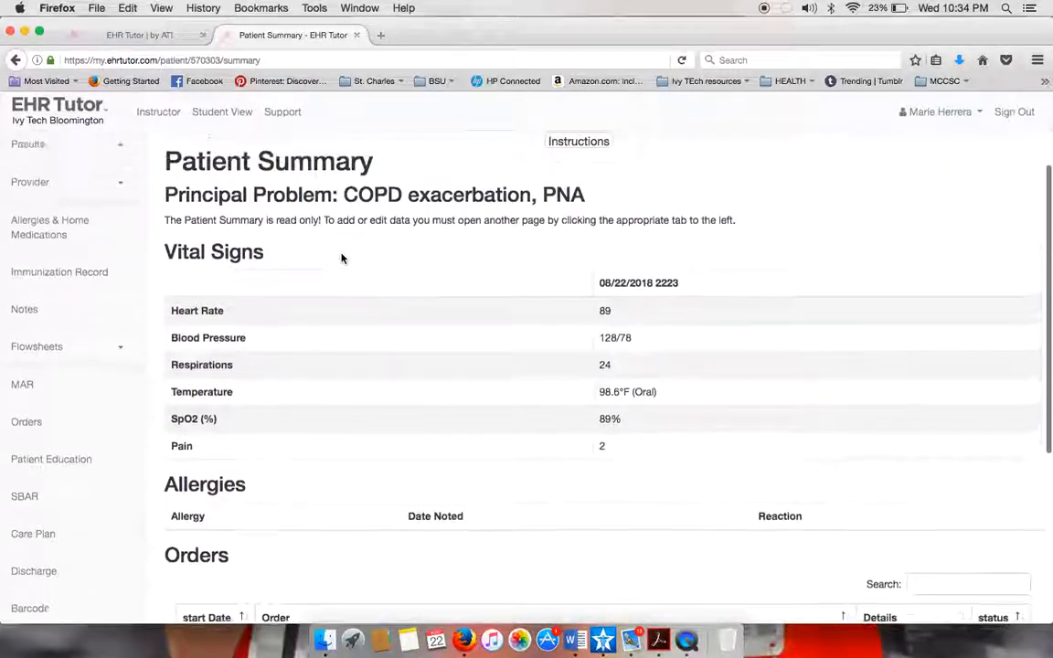
scroll(343, 259, "down", 5)
scroll(343, 258, "up", 5)
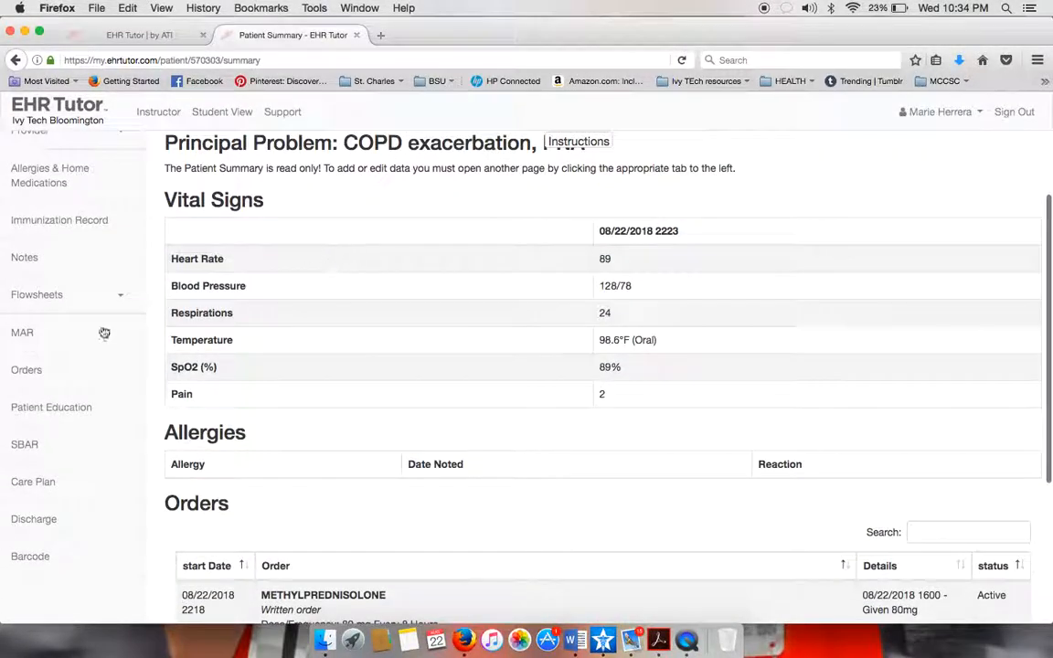
left_click(28, 370)
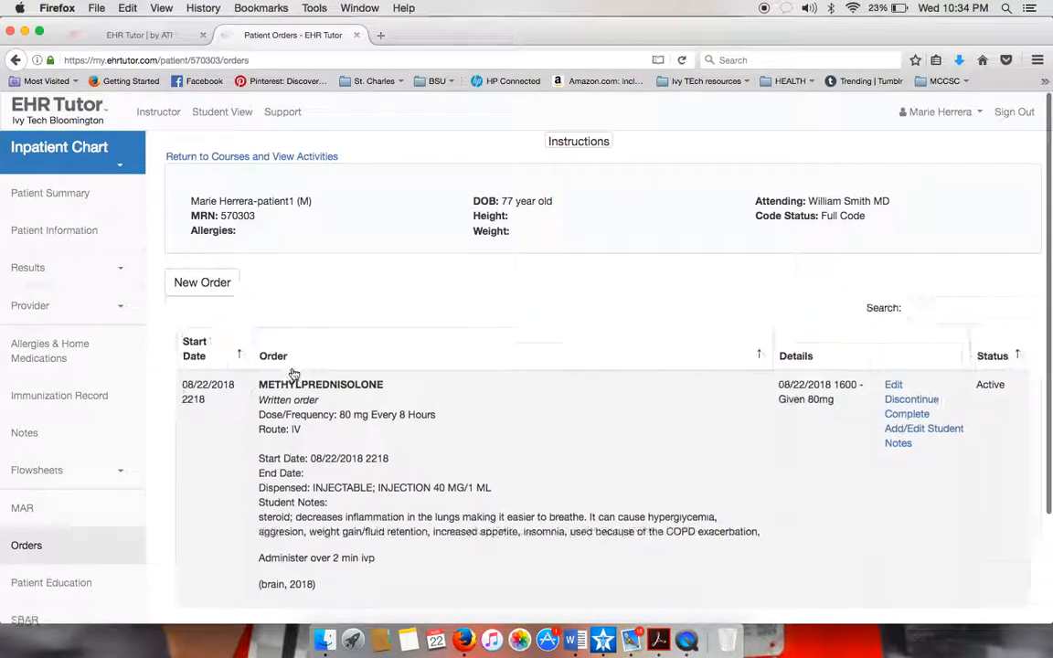
Create a written order for moxifloxacin in NaCl 400 MG/250 ML IV infusion, found by searching 'Avelox'.
left_click(203, 287)
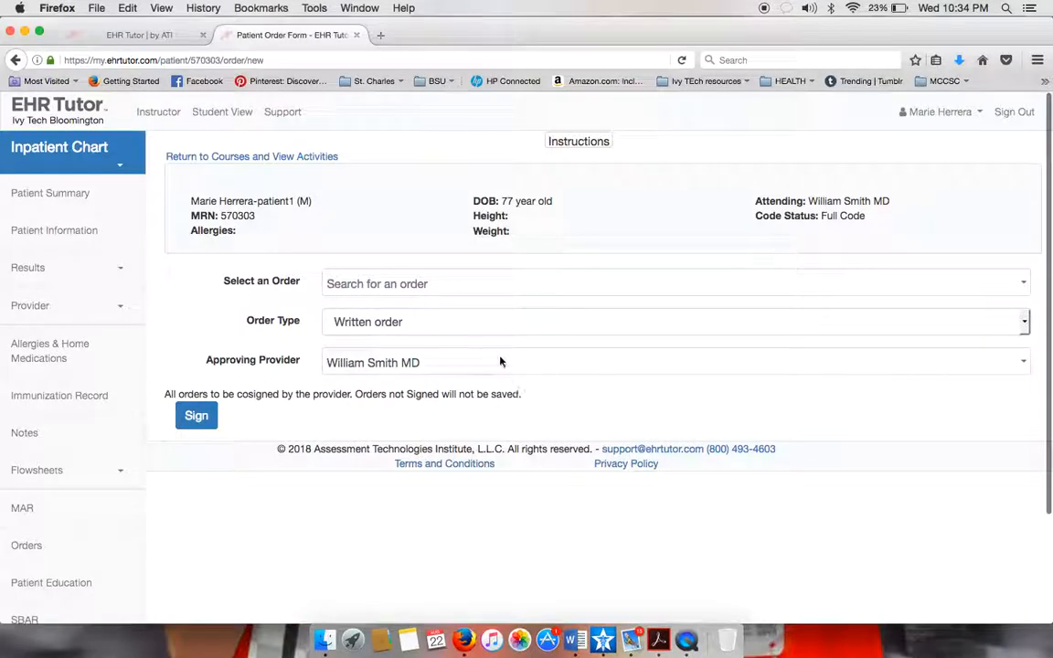
left_click(419, 331)
left_click(444, 290)
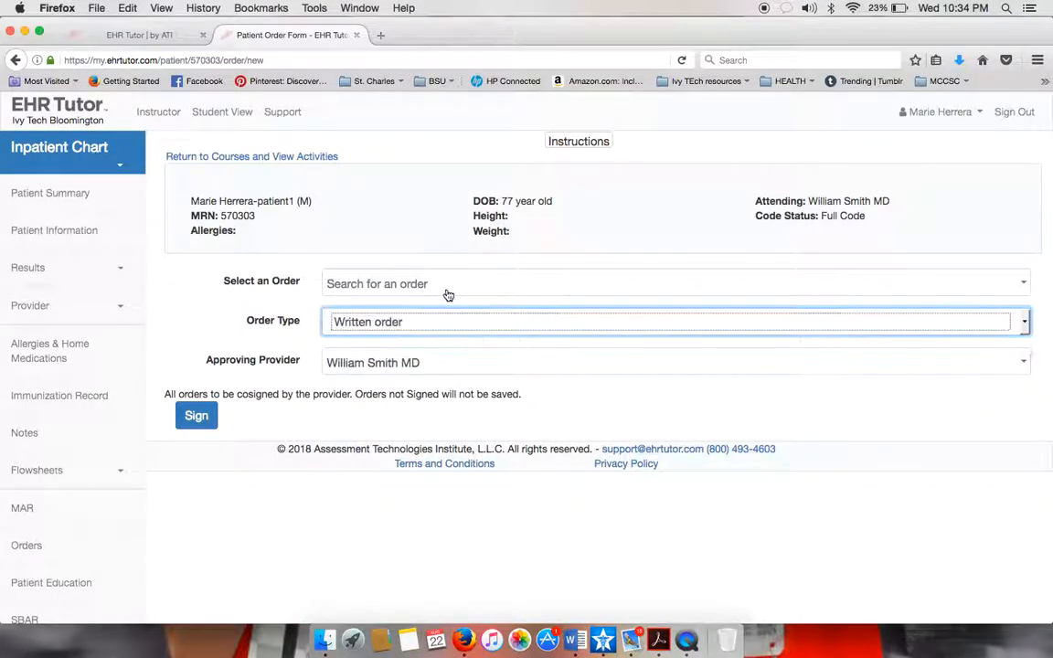
left_click(447, 287)
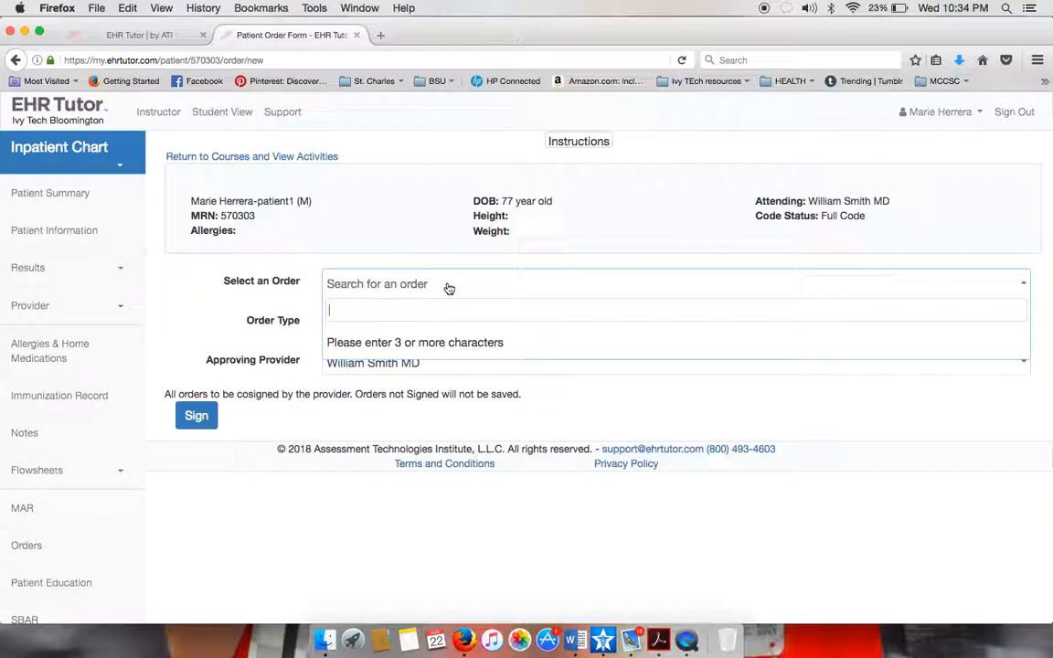
type("Avelox")
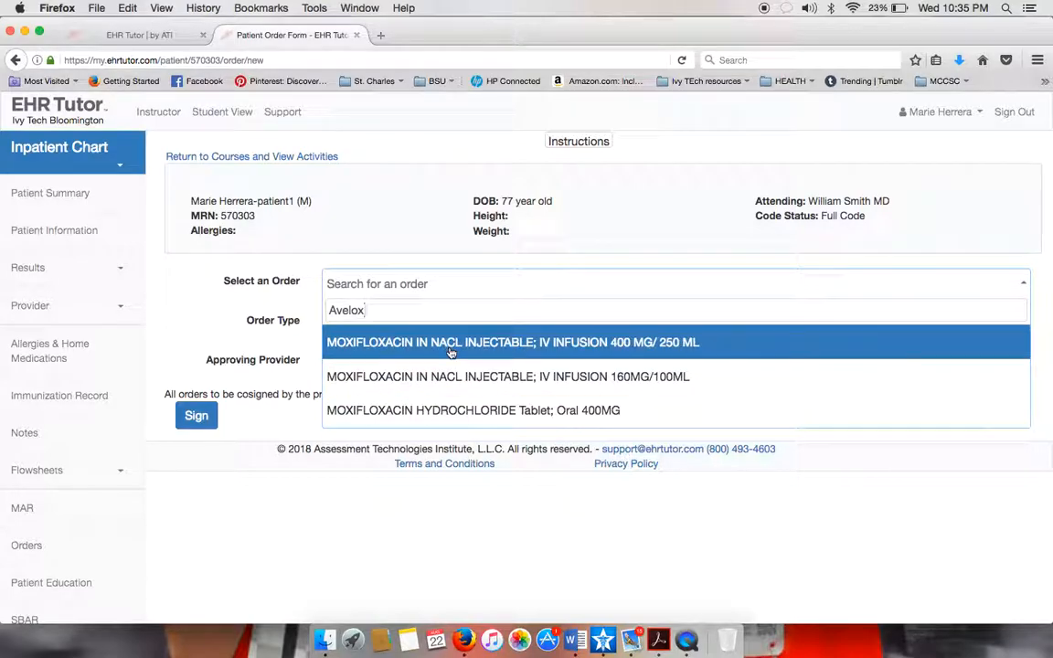
left_click(451, 343)
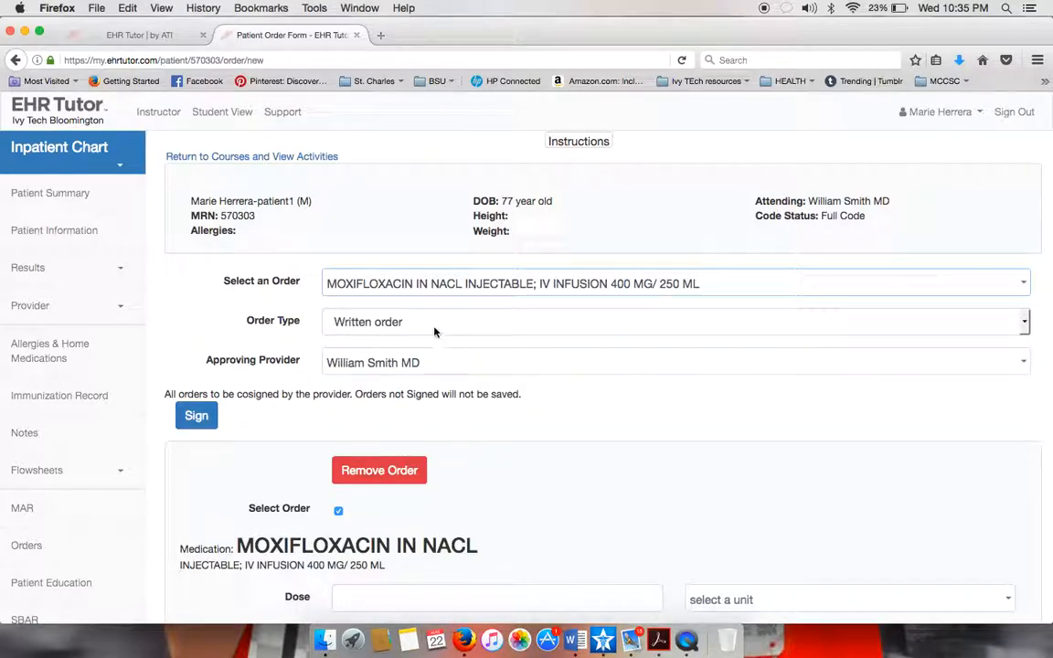
scroll(408, 464, "down", 1)
scroll(407, 462, "down", 6)
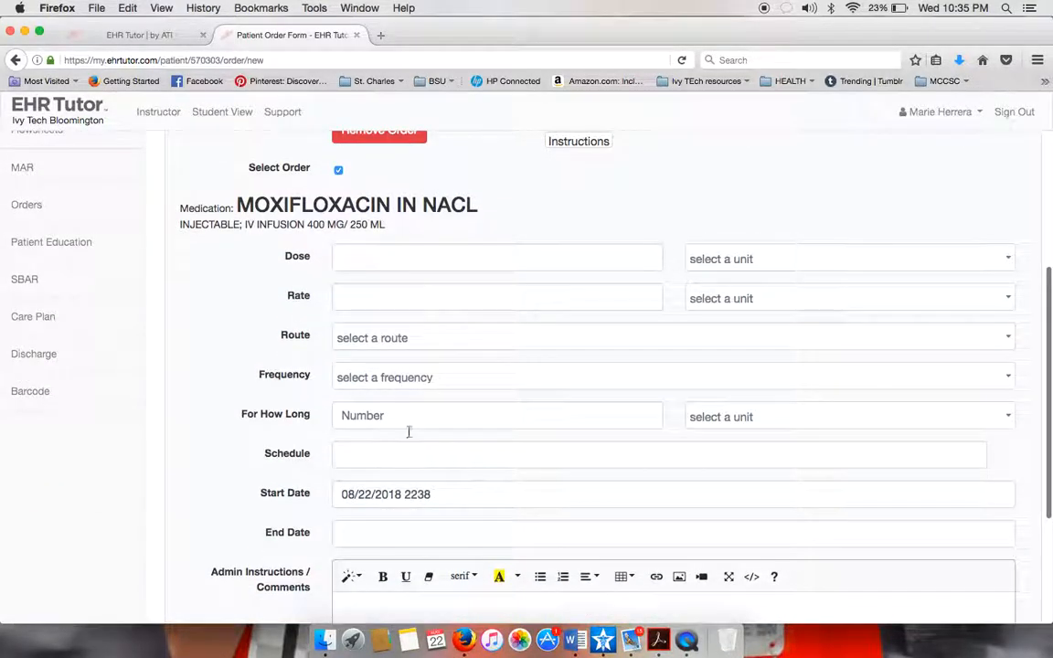
scroll(444, 540, "down", 3)
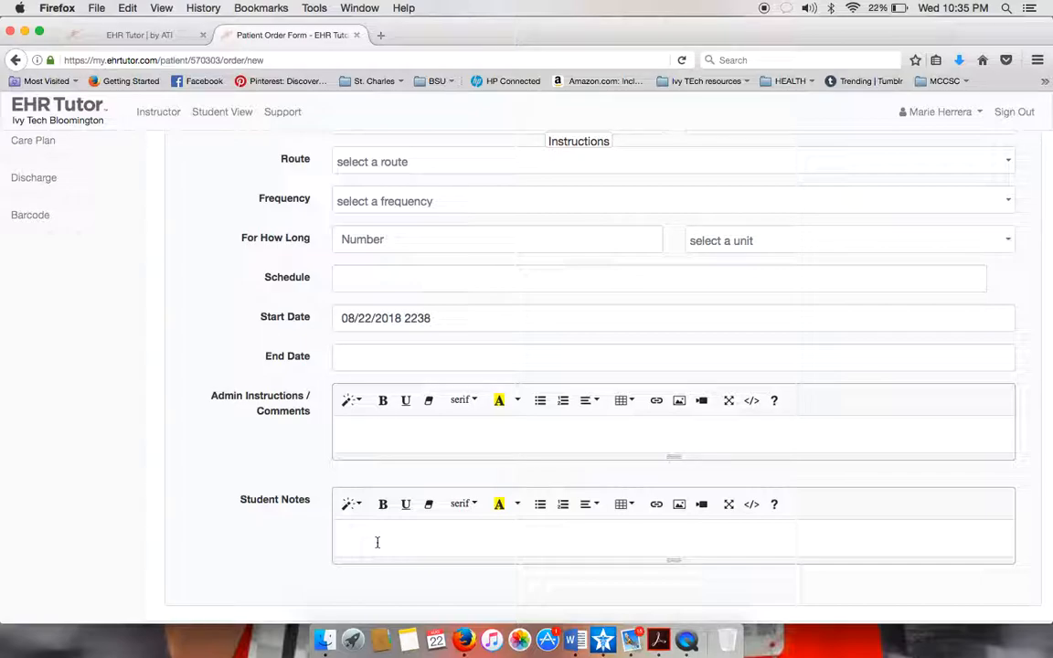
scroll(165, 244, "up", 10)
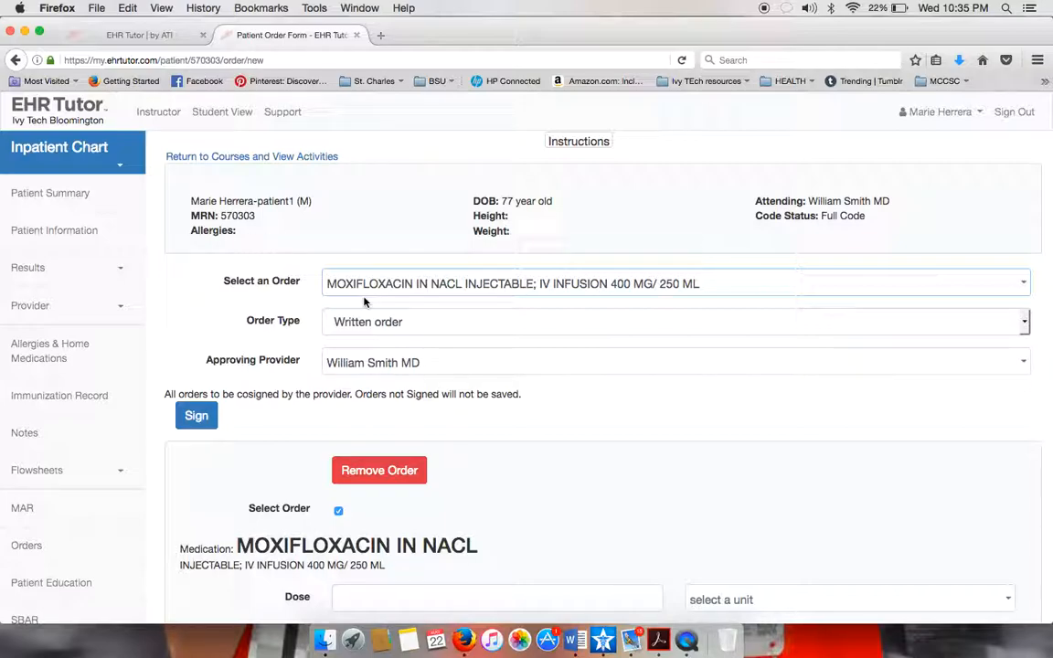
scroll(347, 278, "down", 10)
scroll(363, 297, "up", 10)
scroll(49, 491, "down", 3)
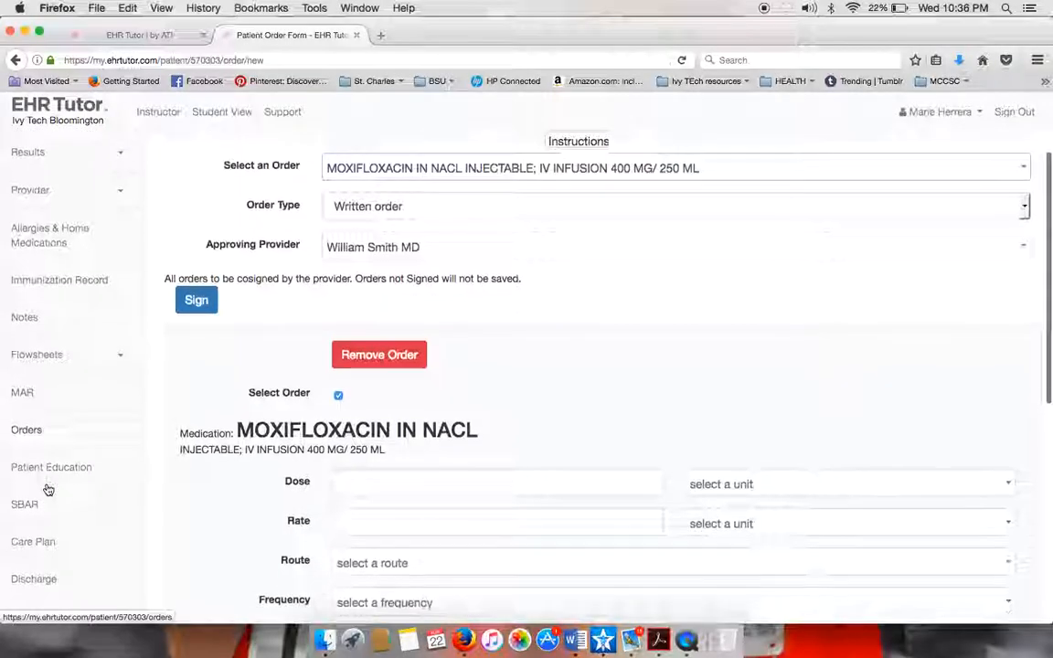
scroll(49, 491, "down", 1)
scroll(35, 507, "down", 3)
scroll(35, 503, "up", 6)
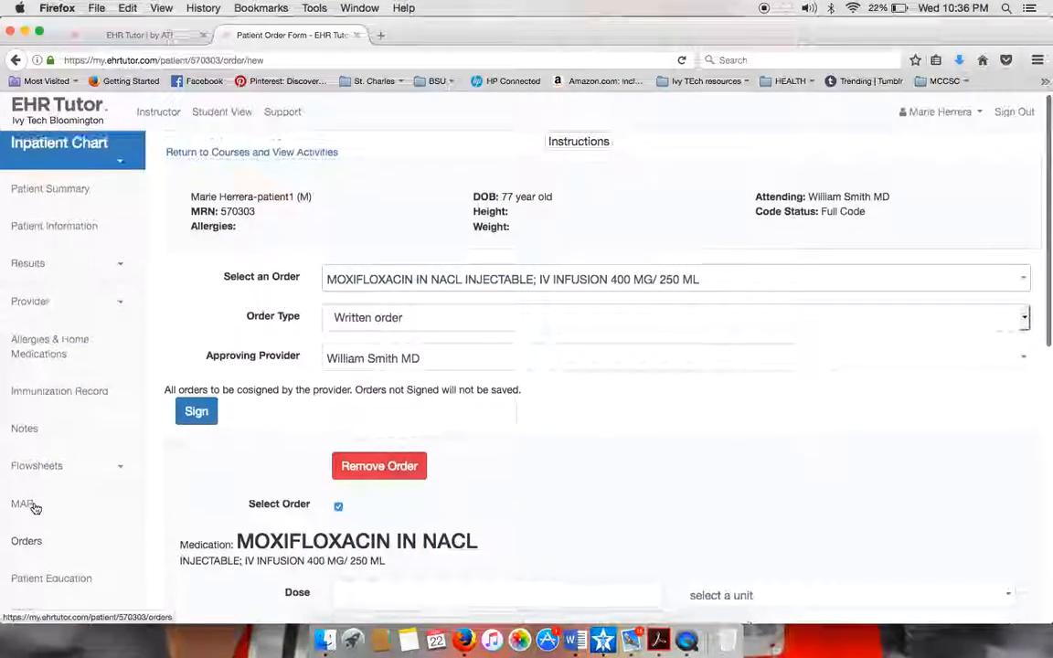
Open the Labs flowsheet under Results and review its empty 08/22/2018 2238 hematology column.
left_click(41, 268)
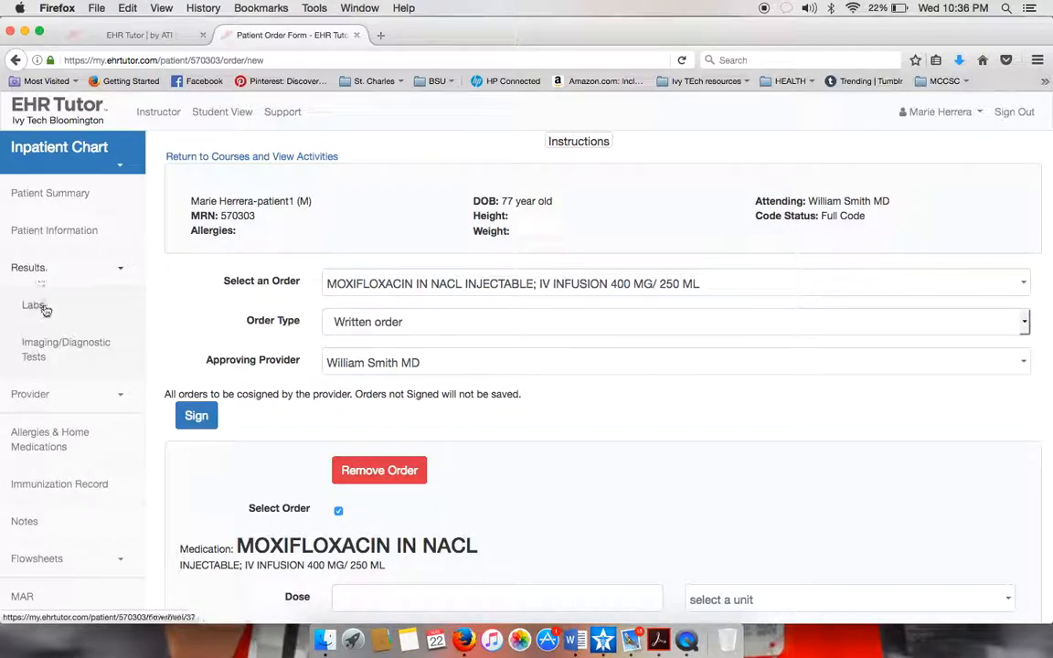
left_click(36, 305)
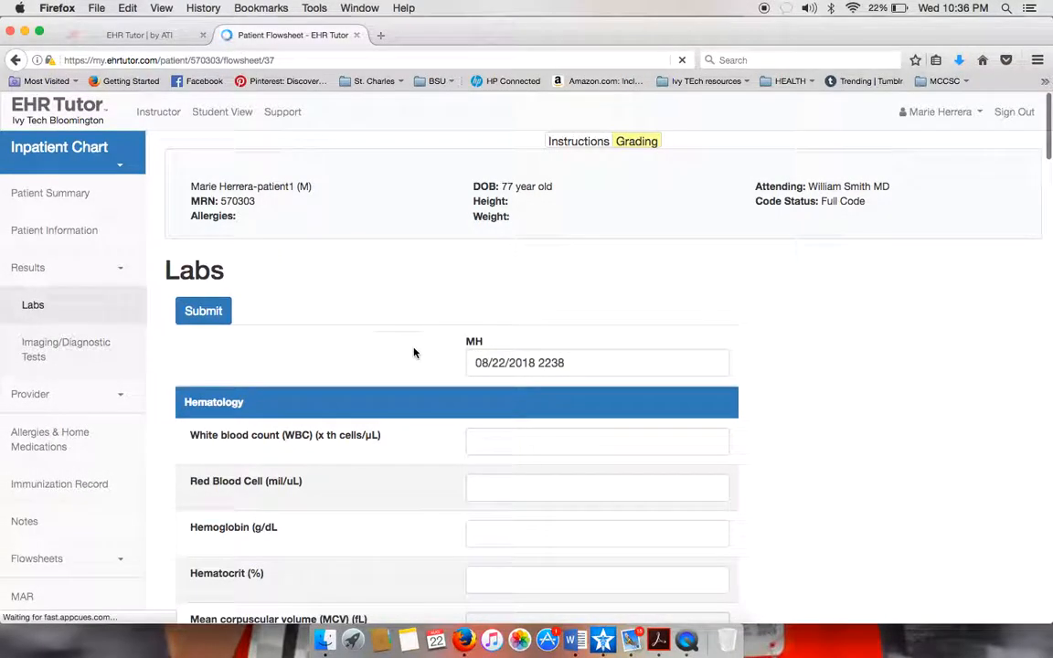
scroll(435, 449, "down", 5)
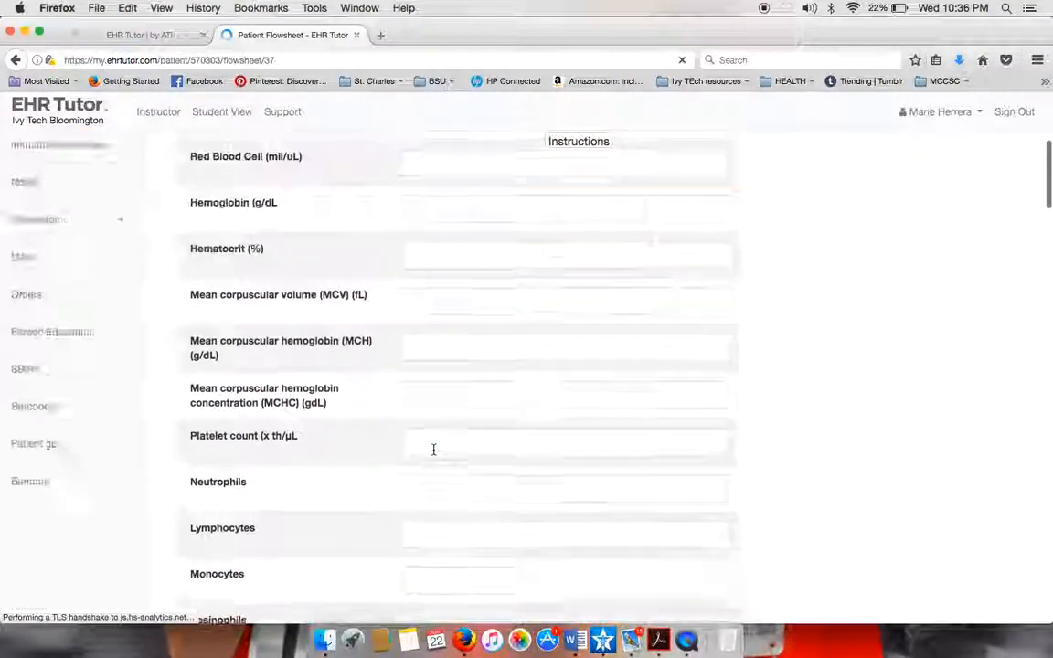
scroll(434, 449, "up", 3)
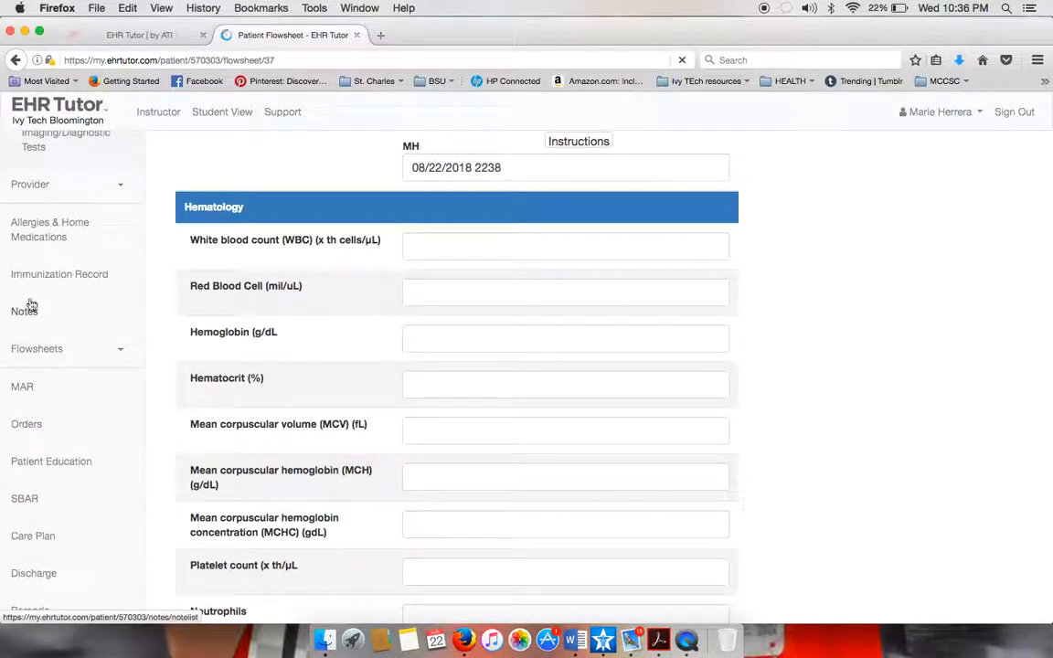
scroll(320, 304, "up", 4)
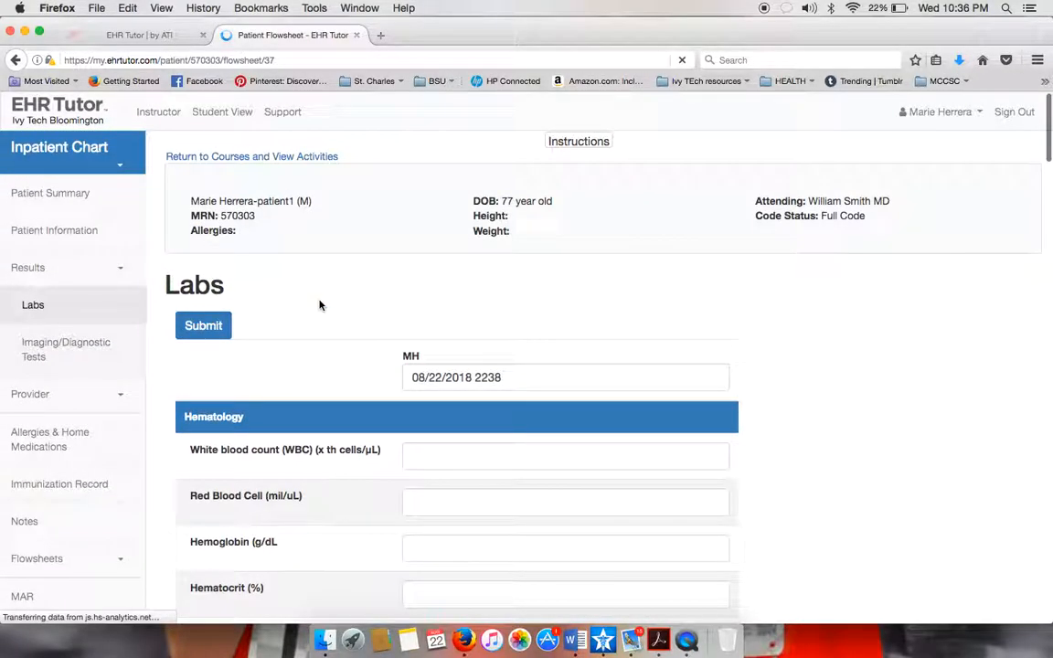